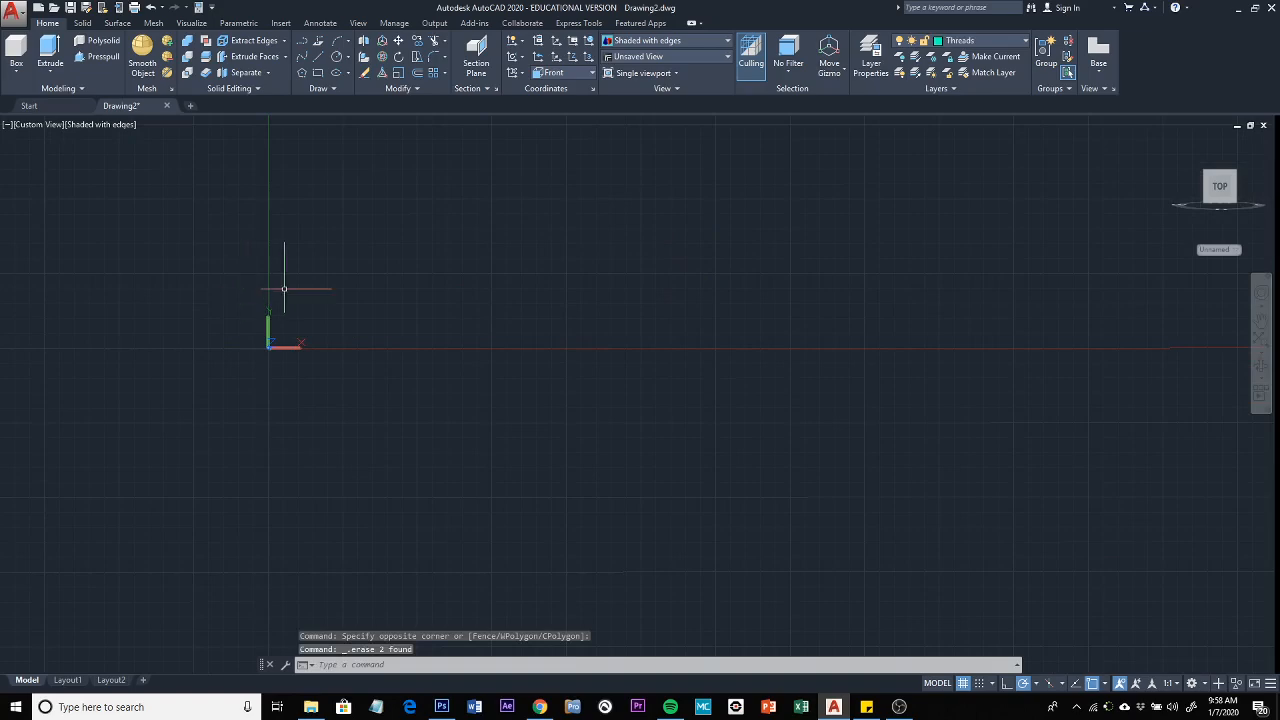
# Start a new drawing and create a layer named Helix in it
pyautogui.click(42, 108)
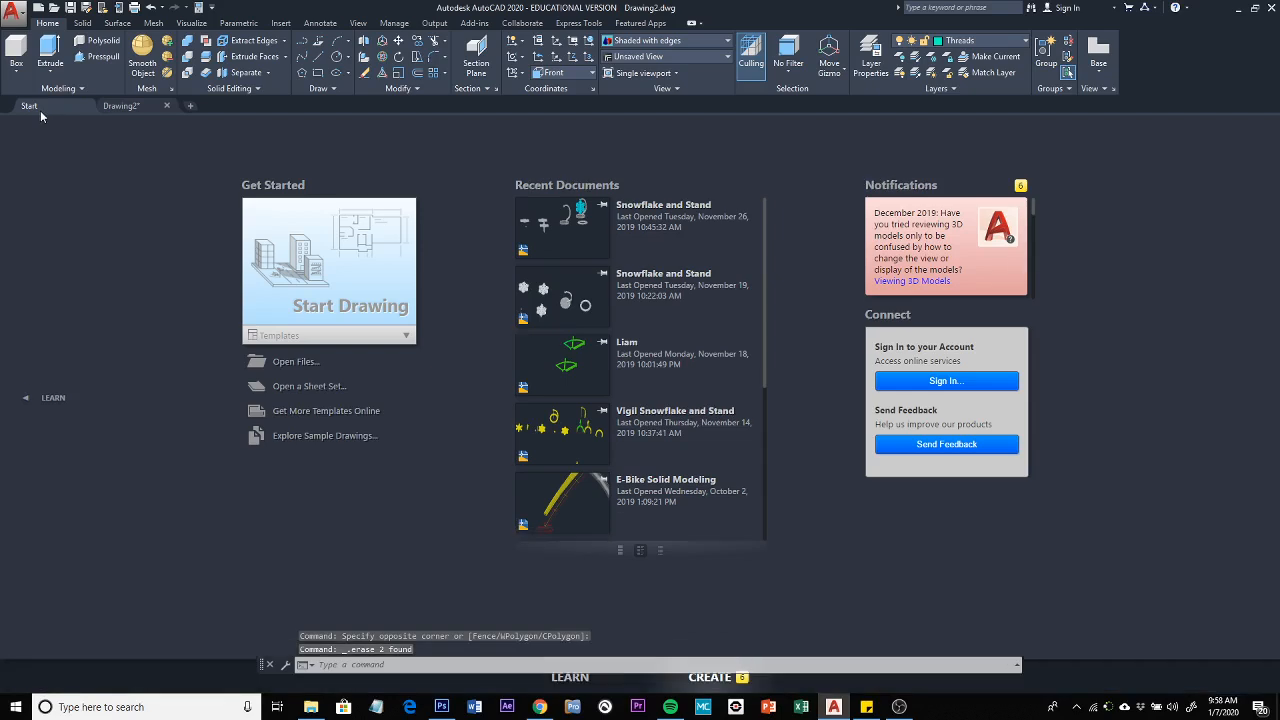
pyautogui.click(368, 304)
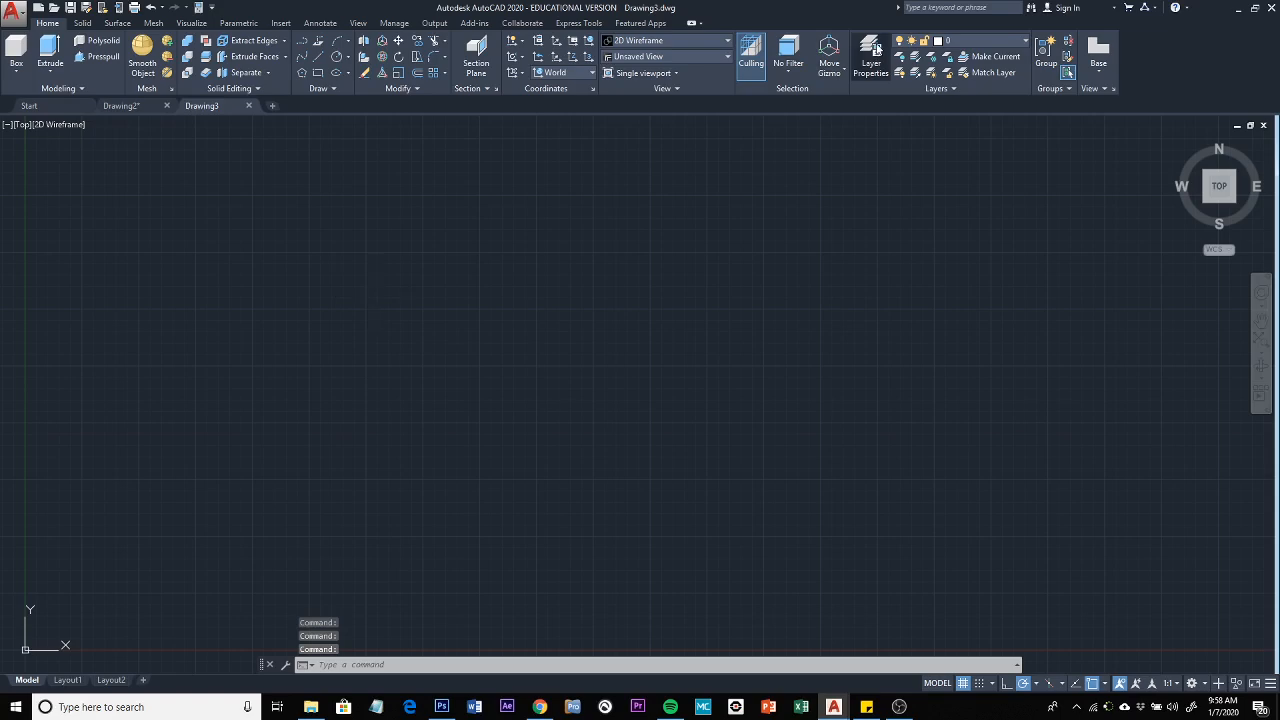
pyautogui.click(866, 52)
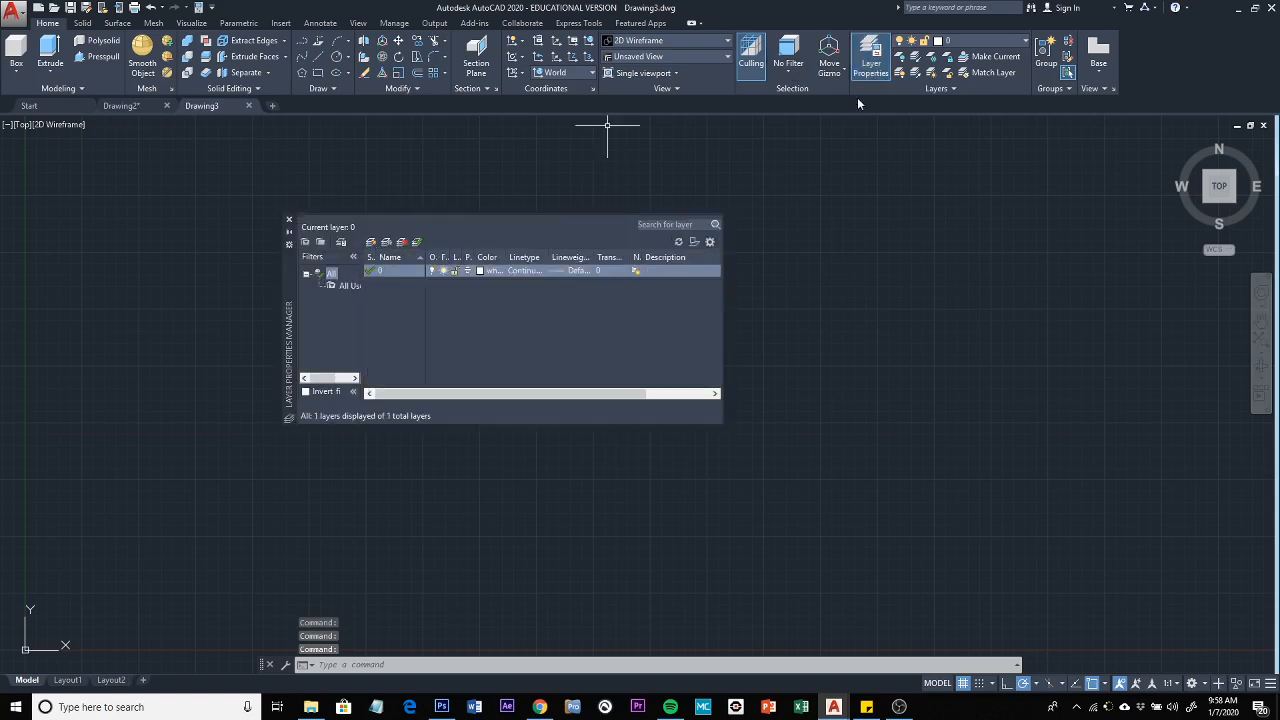
pyautogui.click(375, 244)
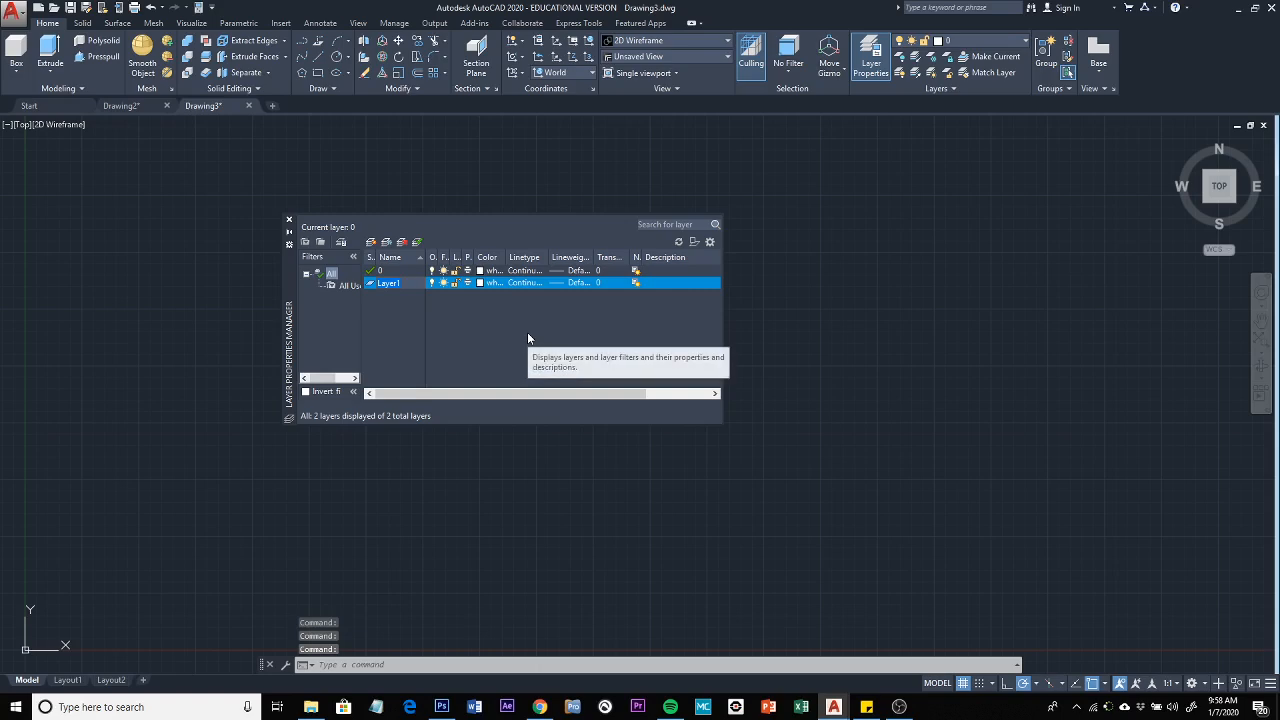
pyautogui.write('Hel')
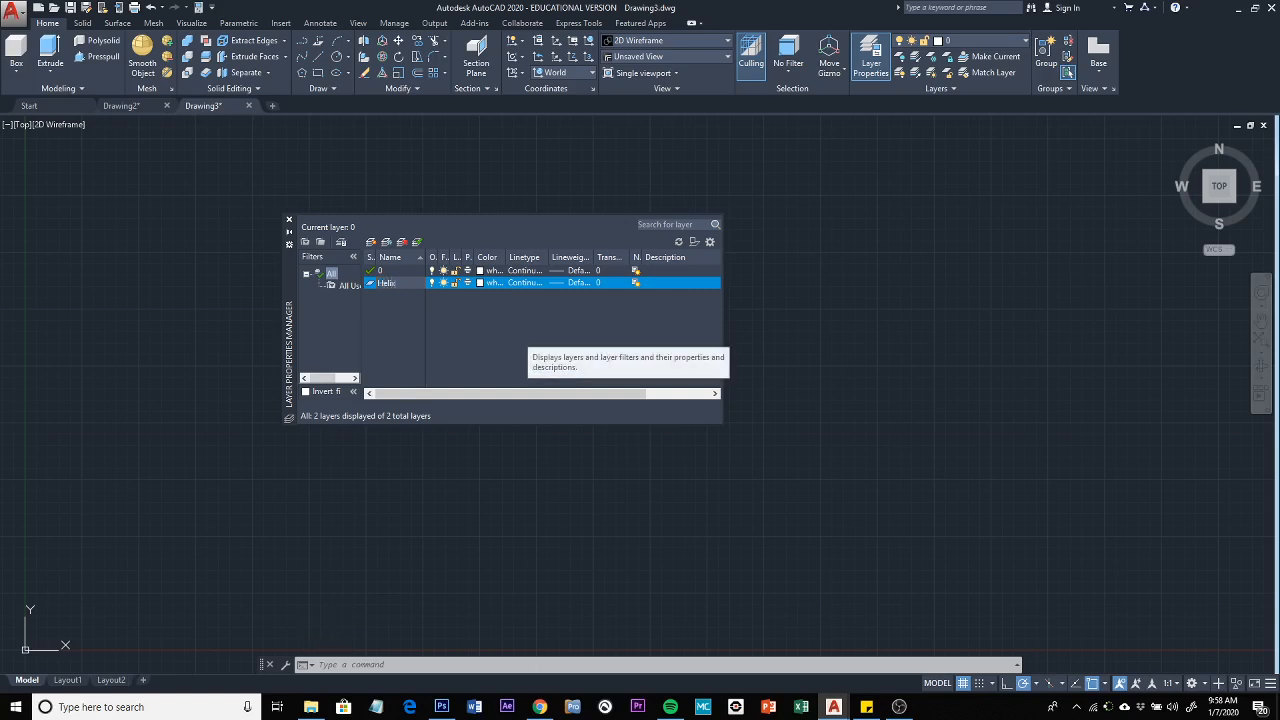
pyautogui.write('ix')
pyautogui.press('Return')
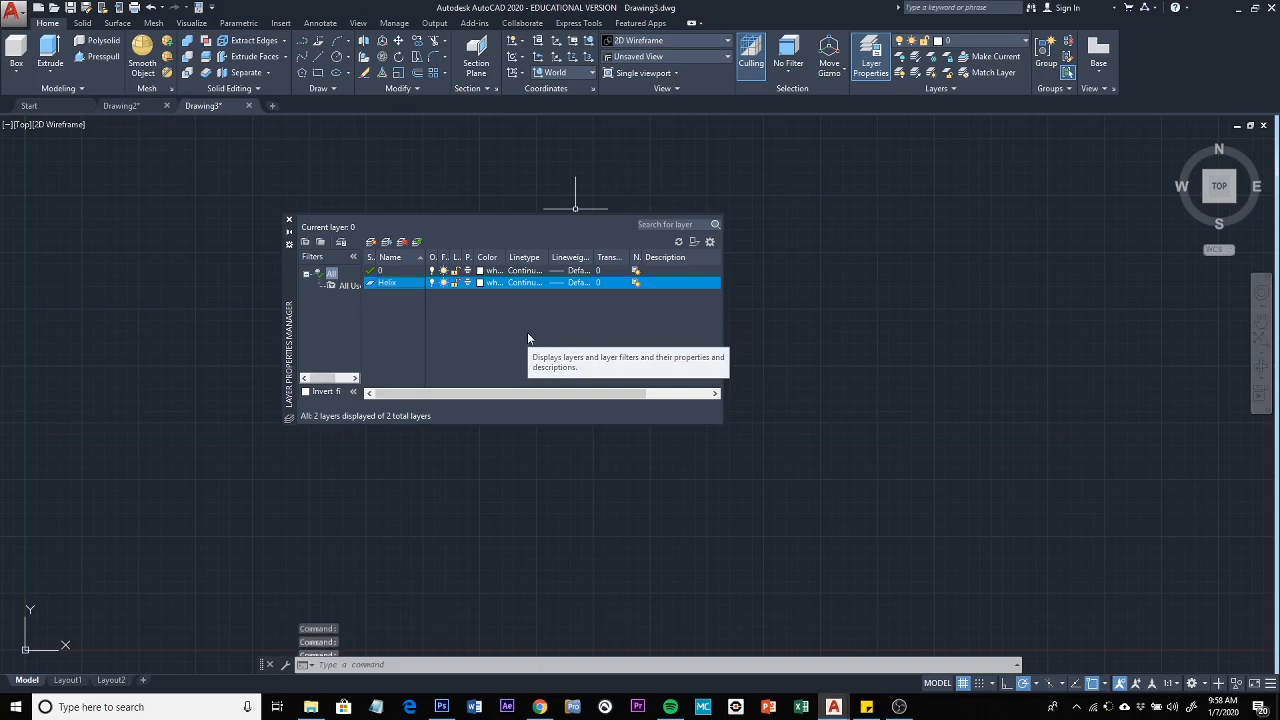
# Add two more layers to the drawing, named Threads and Bolt
pyautogui.click(374, 244)
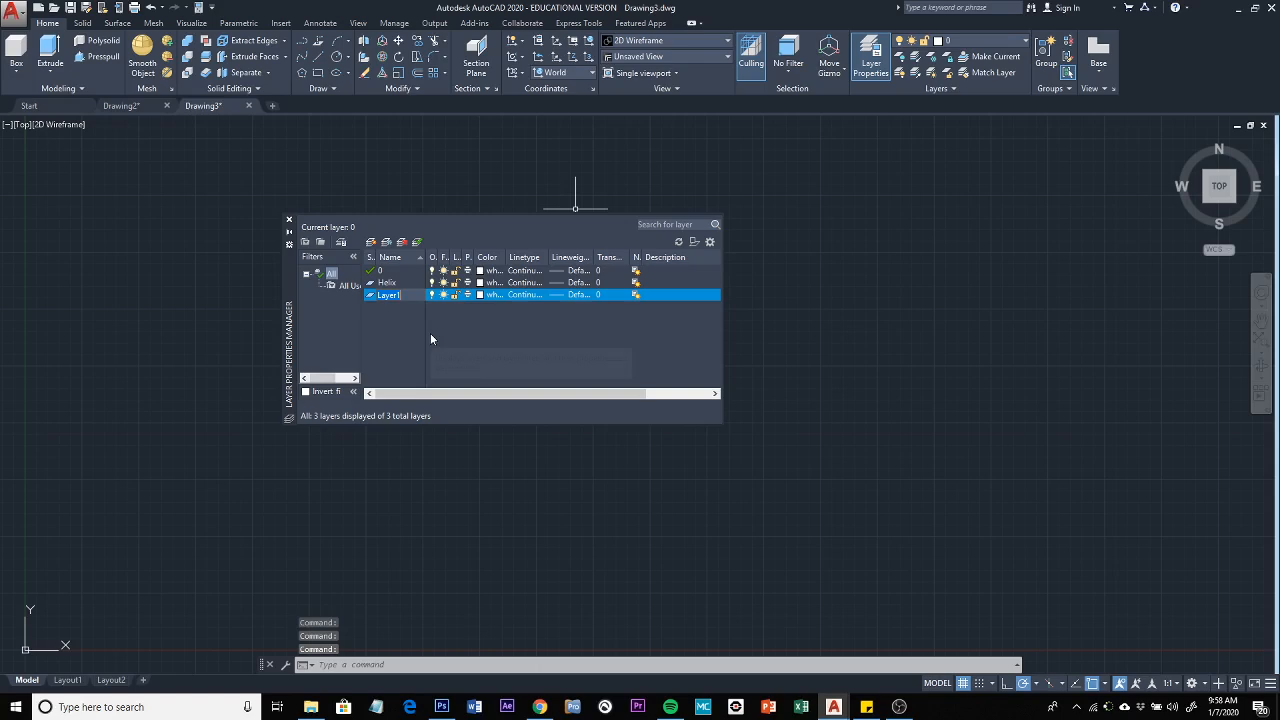
pyautogui.write('Threads')
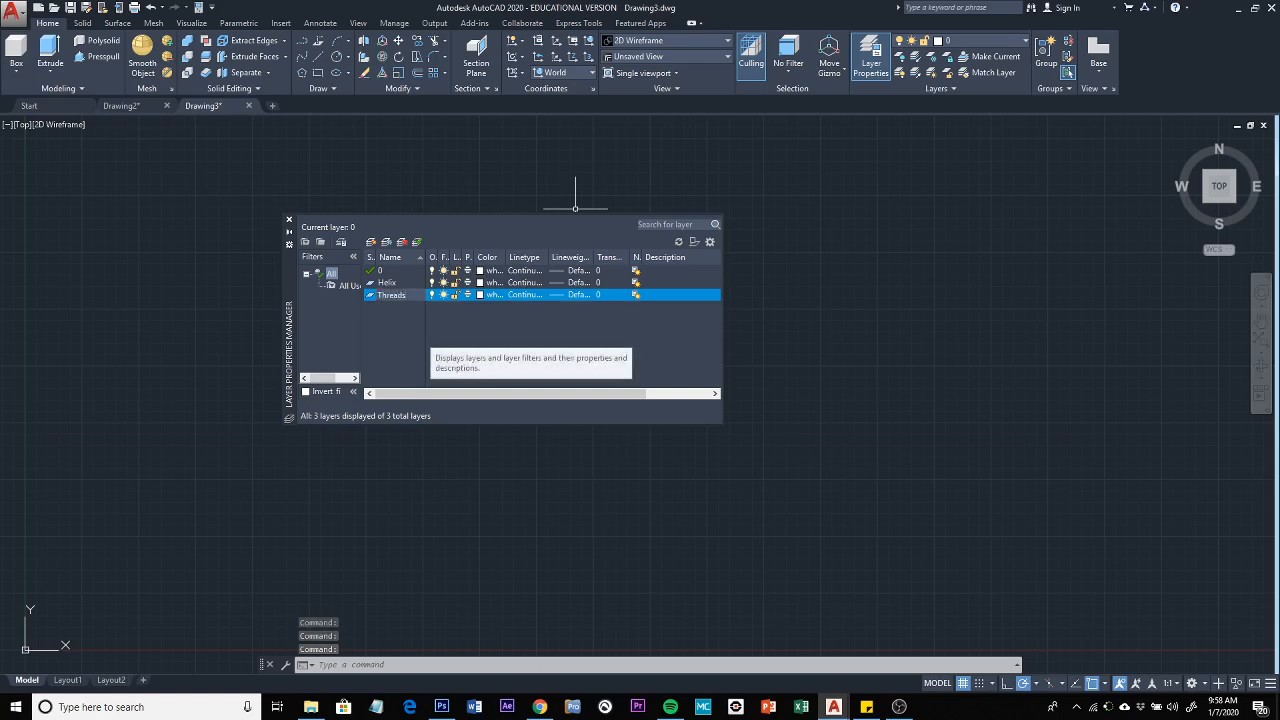
pyautogui.click(374, 244)
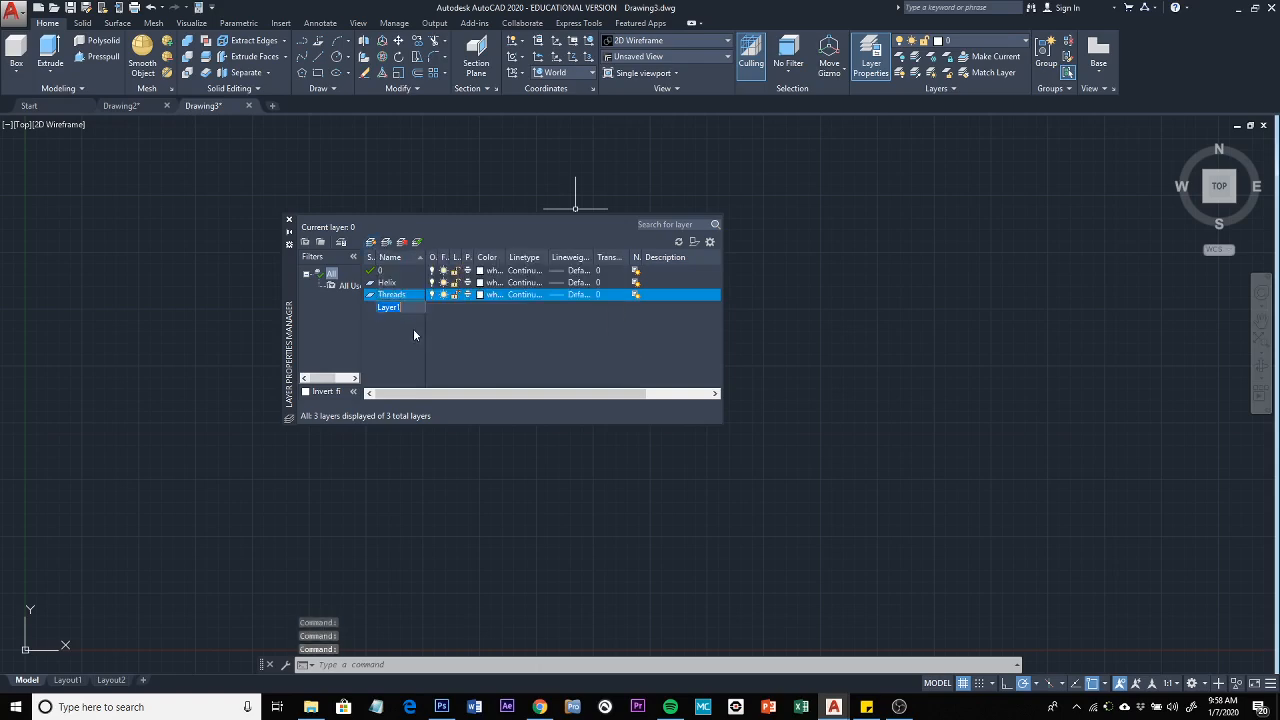
pyautogui.write('Bo')
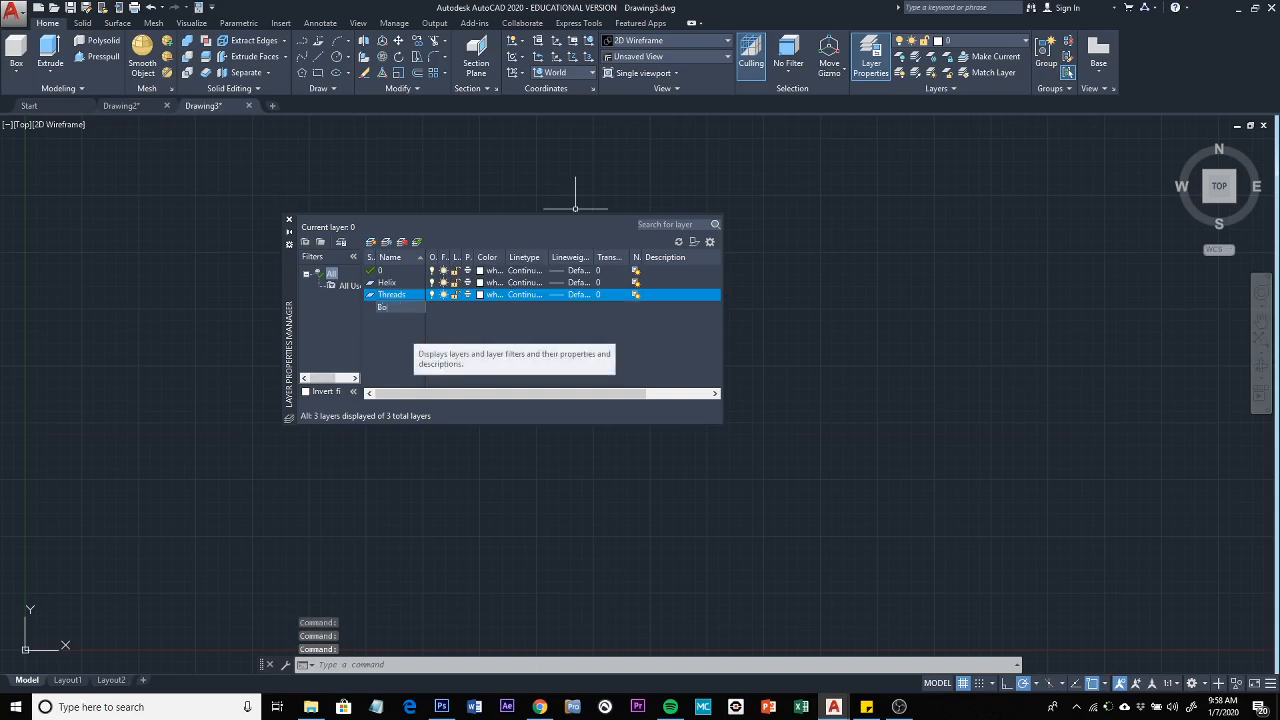
pyautogui.write('lt')
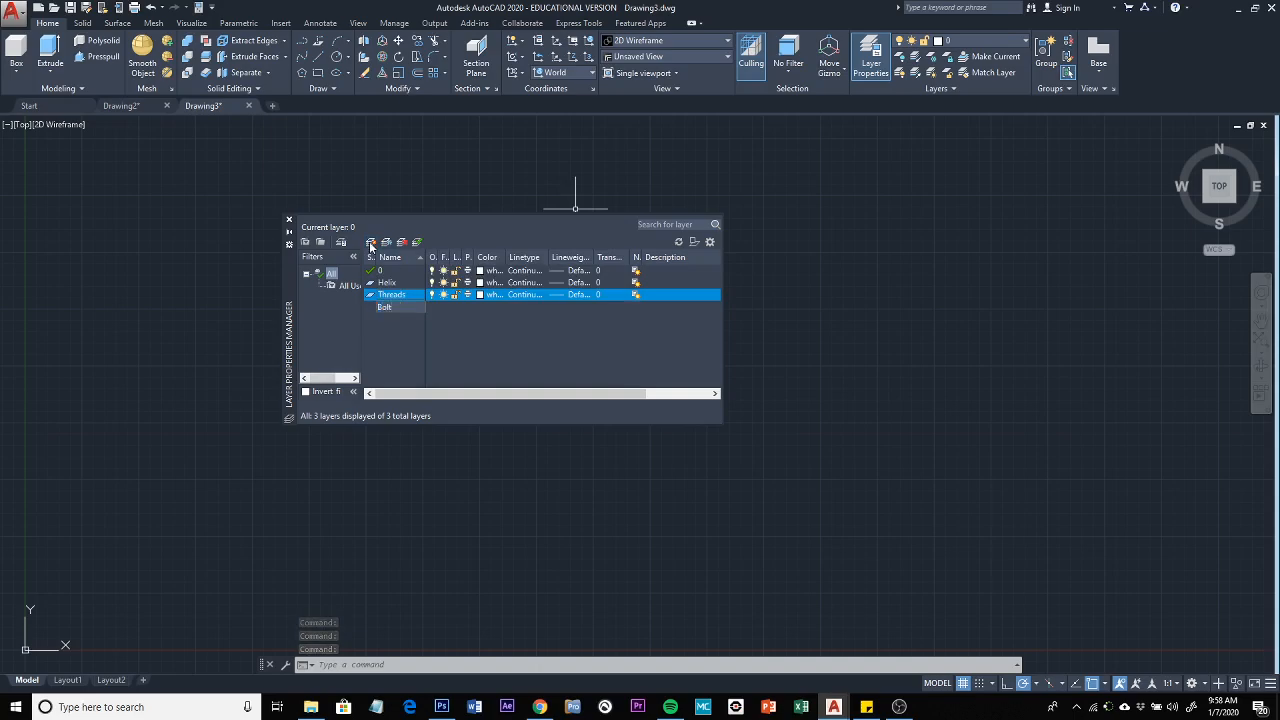
pyautogui.press('Return')
# Add a fourth new layer and name it Nut
pyautogui.click(371, 245)
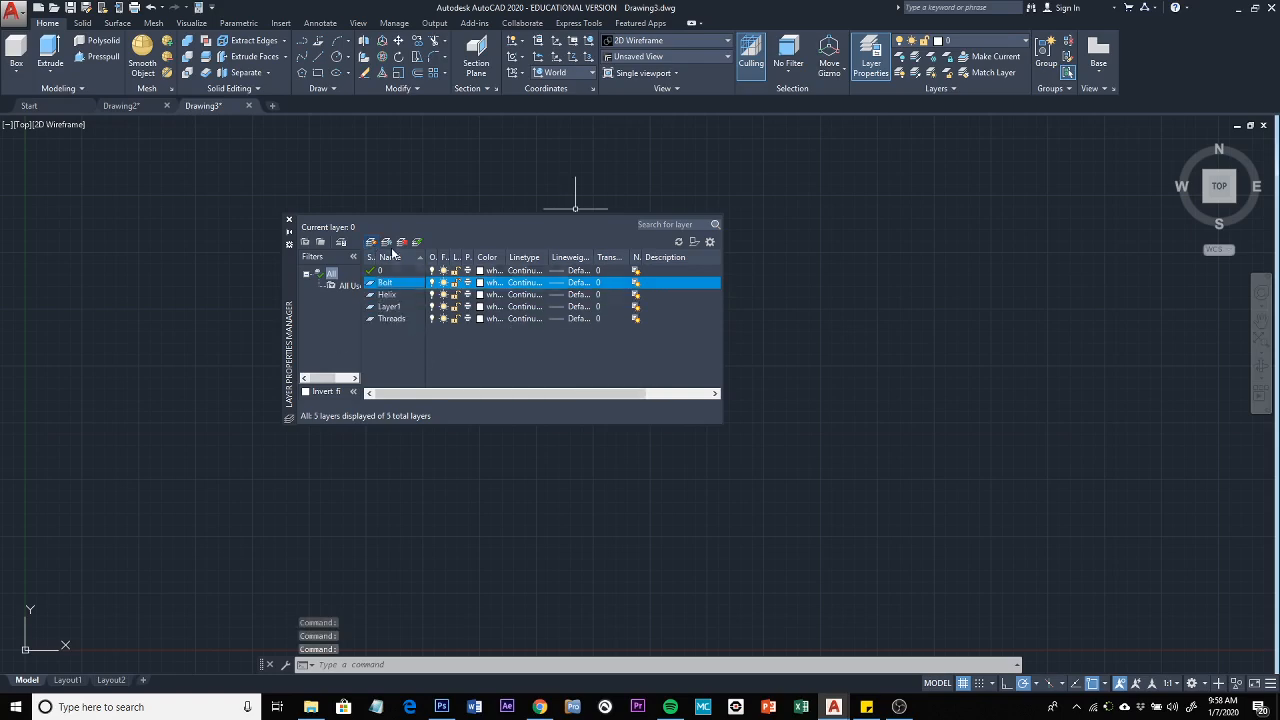
pyautogui.doubleClick(389, 307)
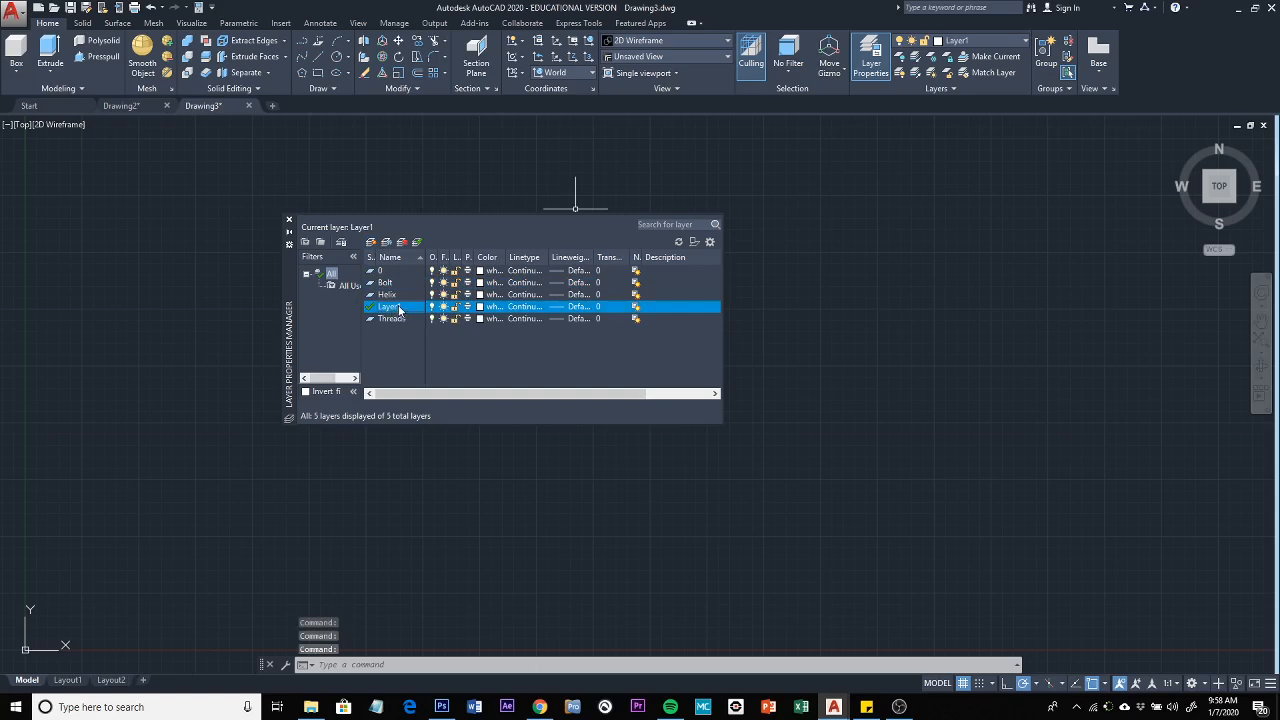
pyautogui.click(395, 307)
pyautogui.write('Nut')
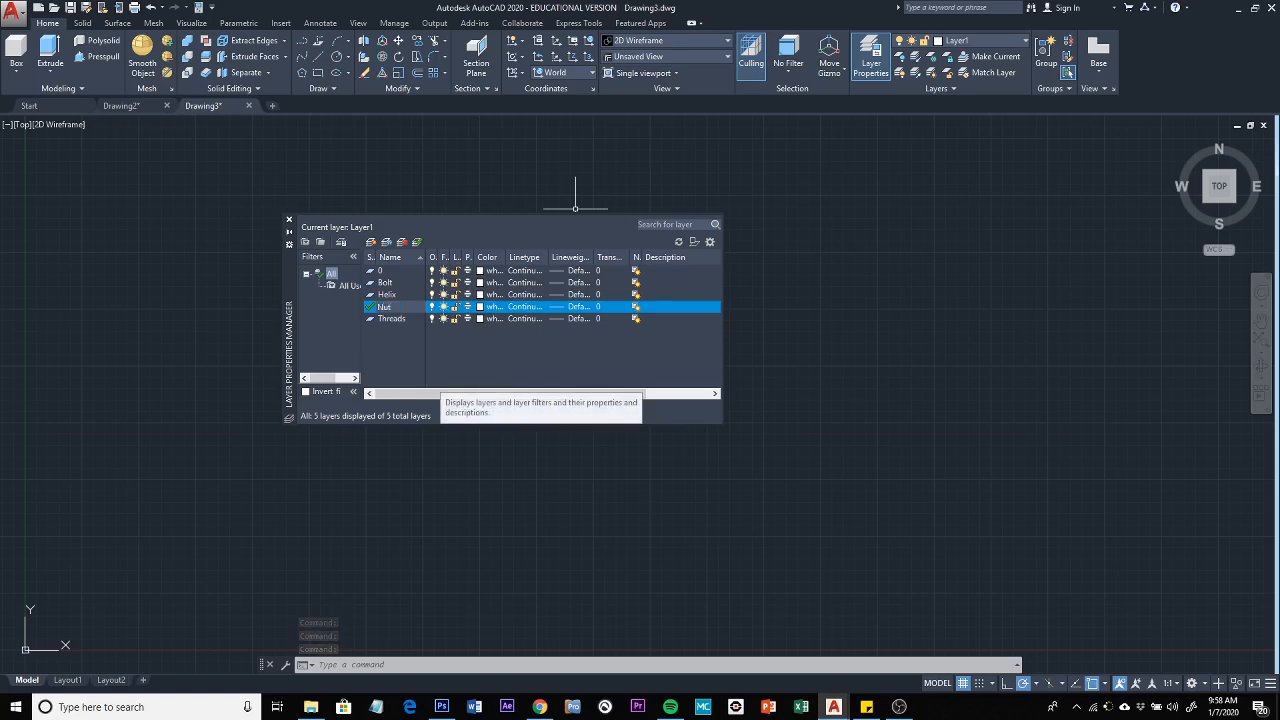
pyautogui.click(387, 340)
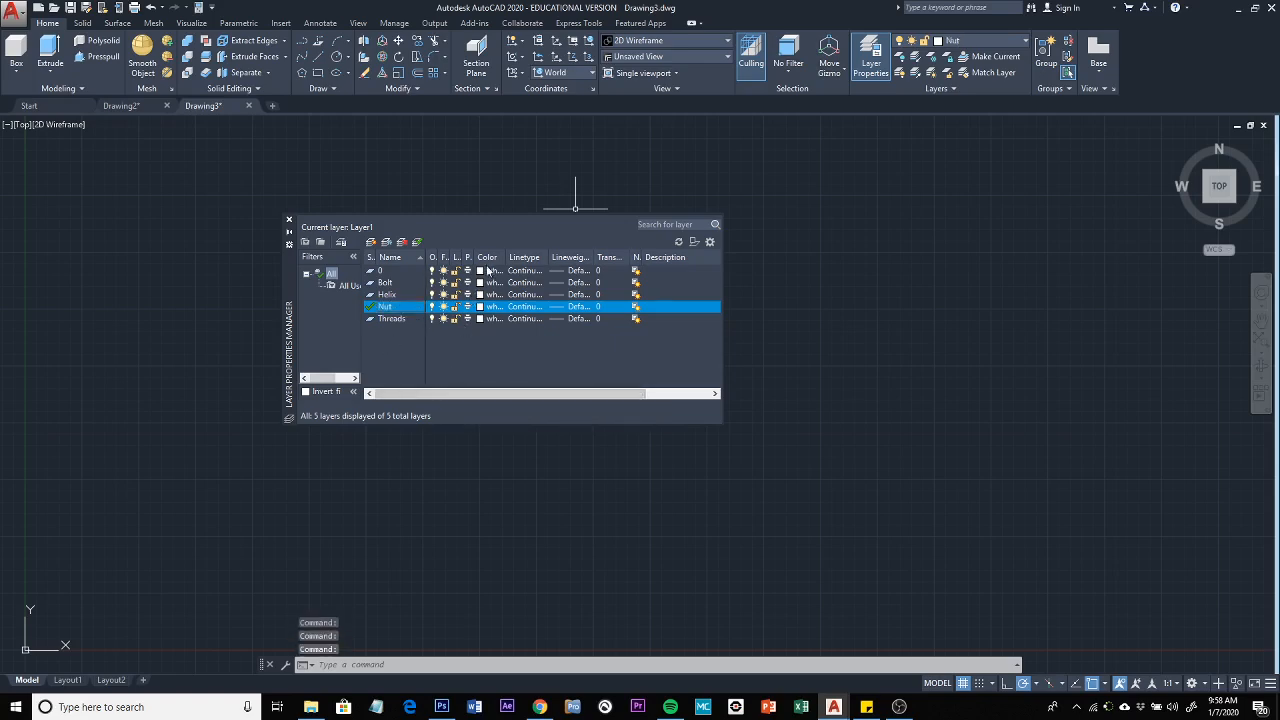
# Assign index color 110 (green) to the Bolt layer and index color 140 (blue) to the Helix layer
pyautogui.click(479, 284)
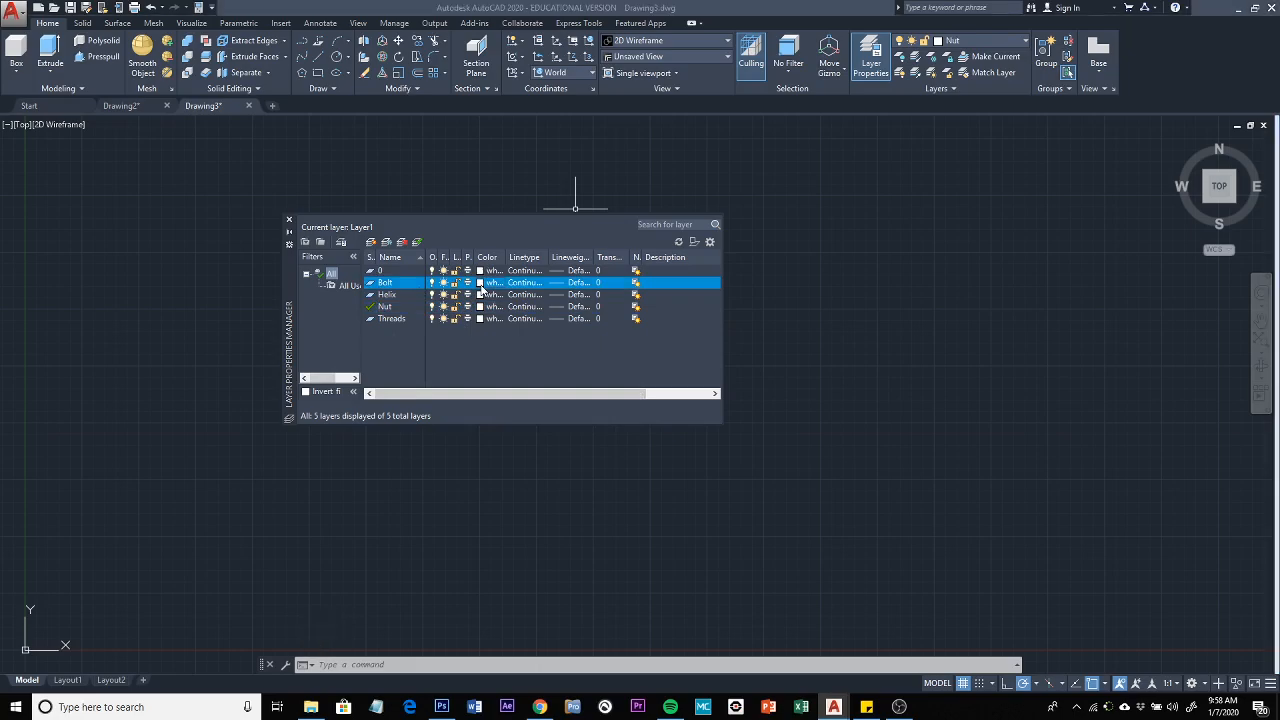
pyautogui.click(479, 289)
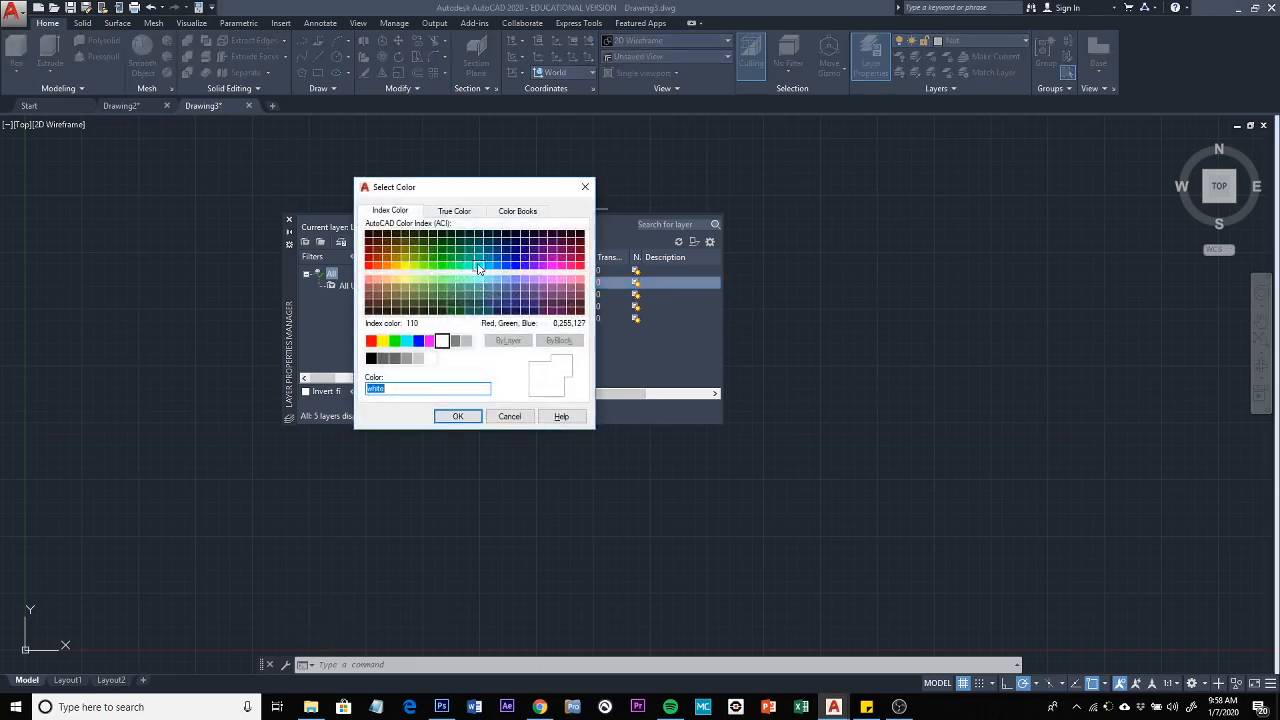
pyautogui.click(460, 265)
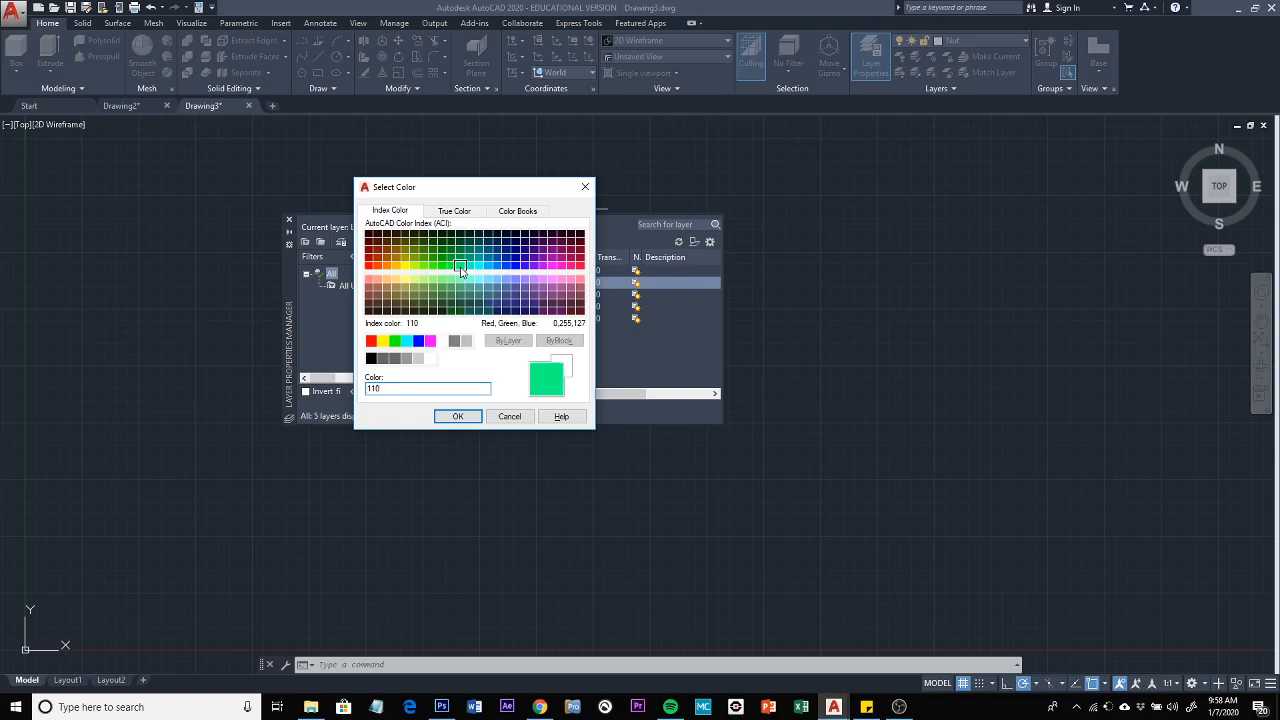
pyautogui.click(457, 417)
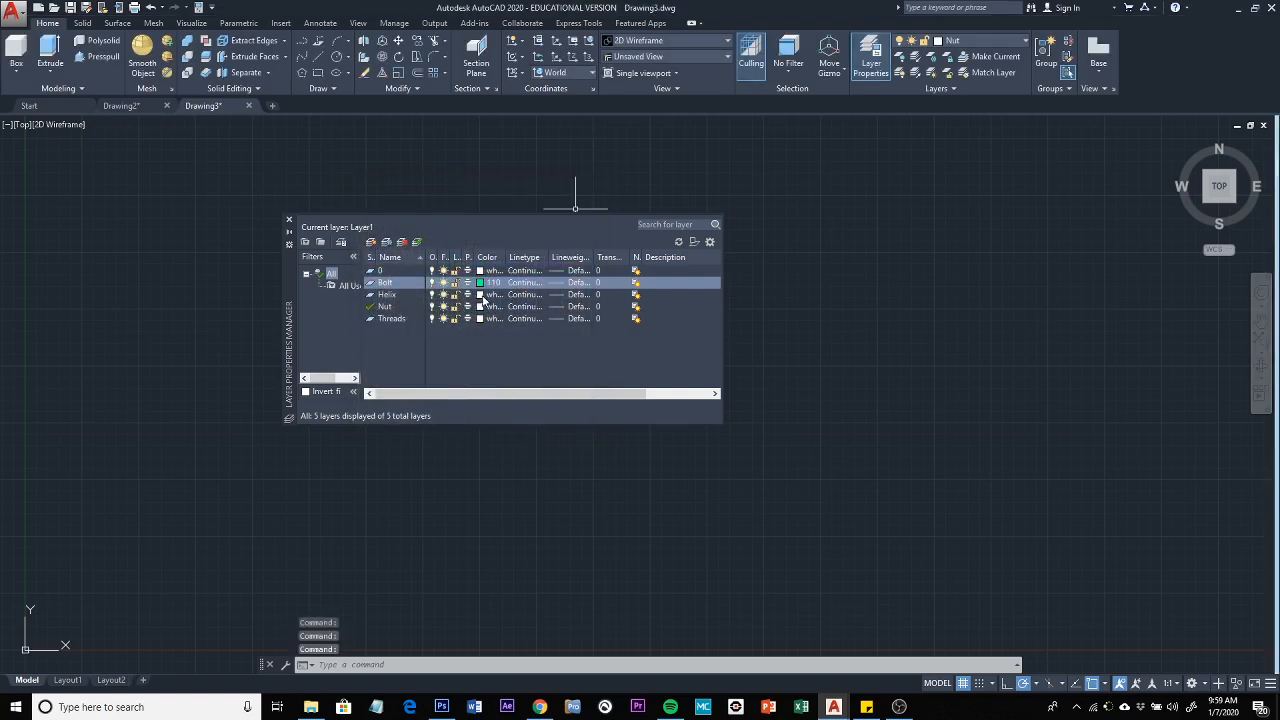
pyautogui.click(481, 296)
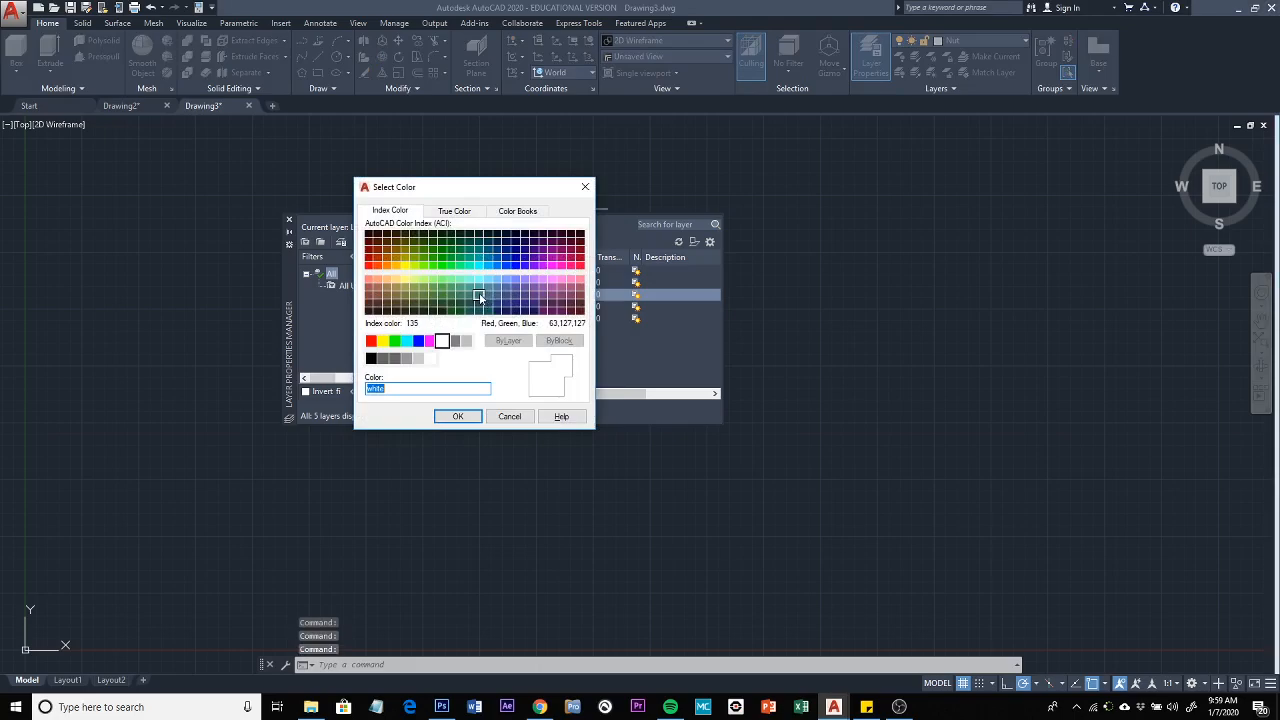
pyautogui.click(491, 266)
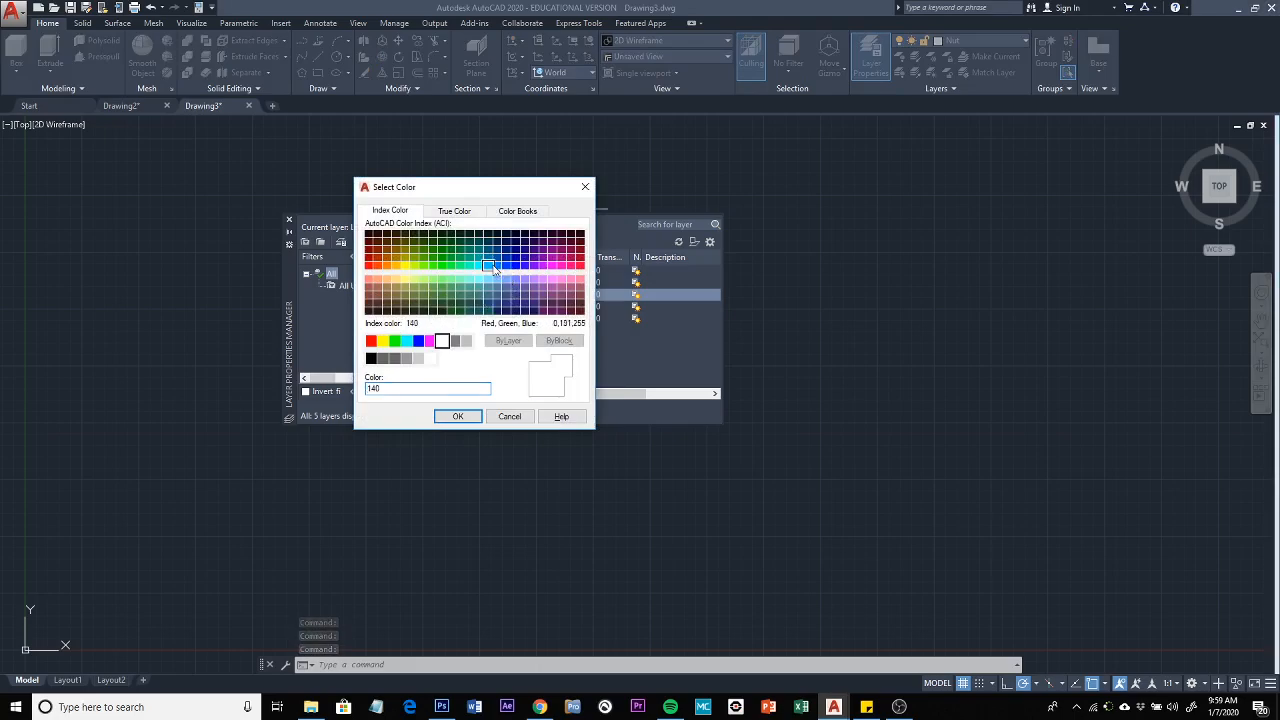
pyautogui.click(454, 417)
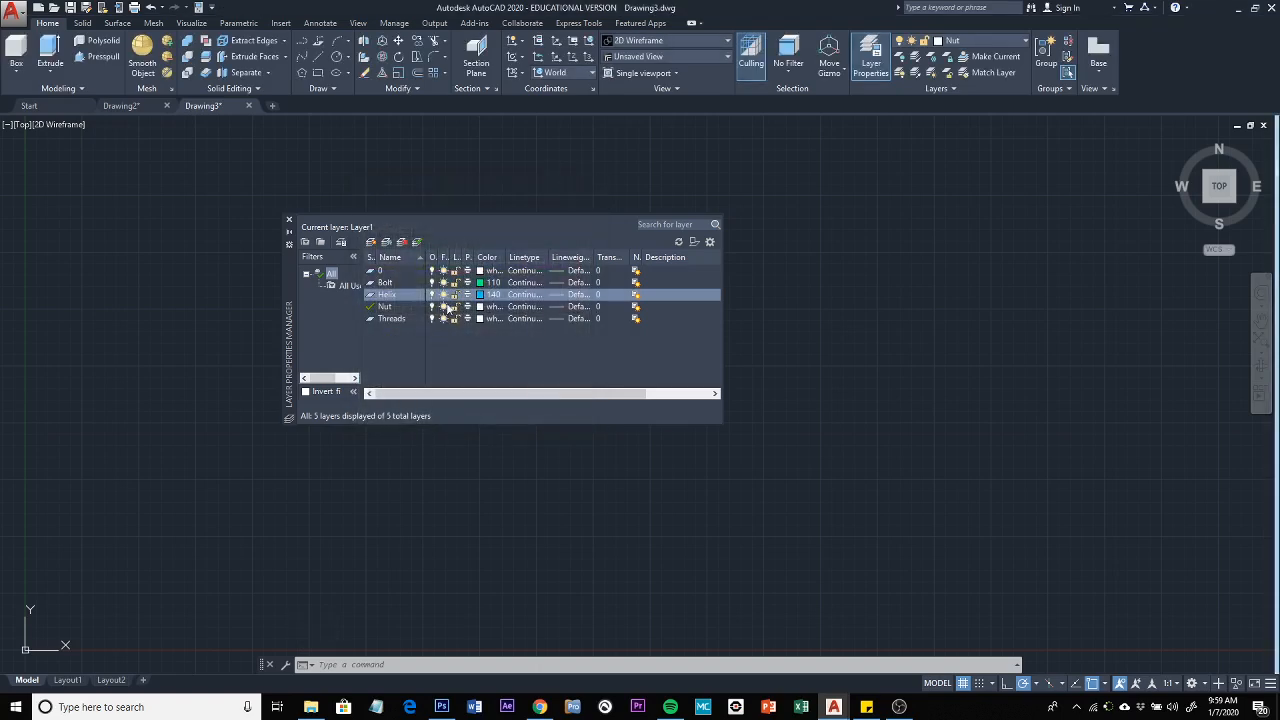
# Assign index color 50 (yellow) to the Nut layer and 211 (pink) to the Threads layer, then close the layer manager
pyautogui.click(481, 307)
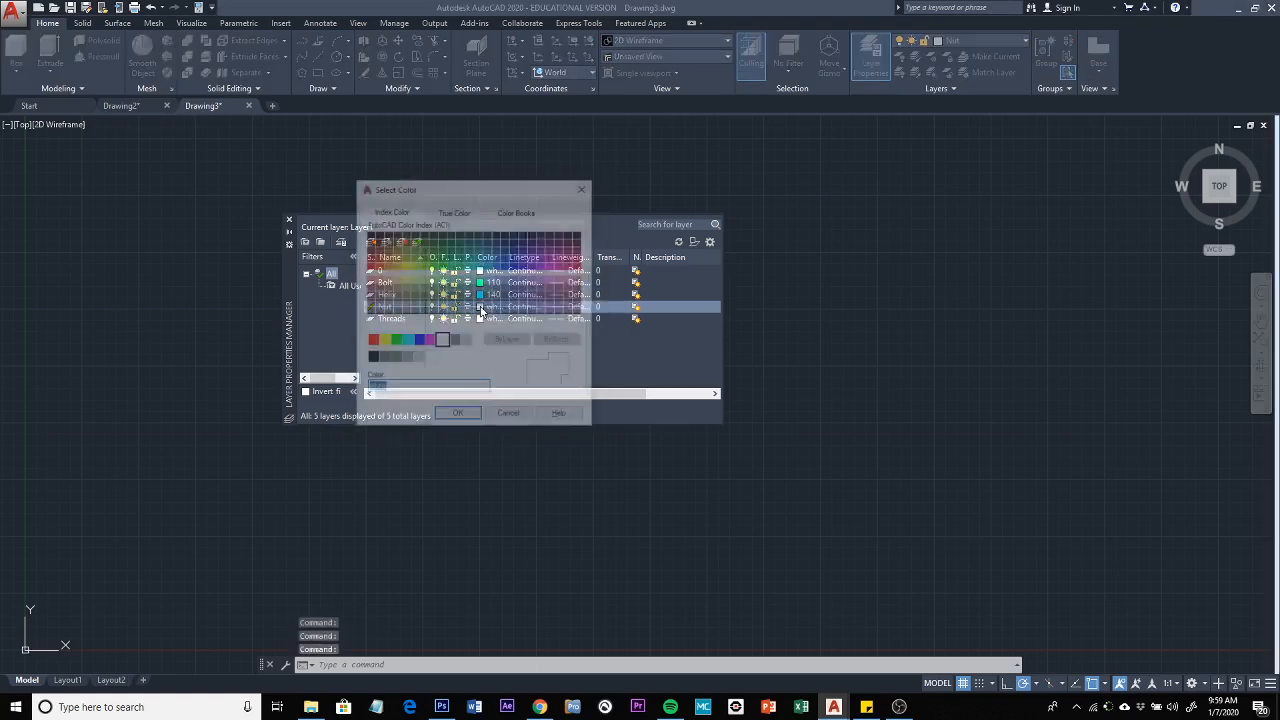
pyautogui.click(404, 268)
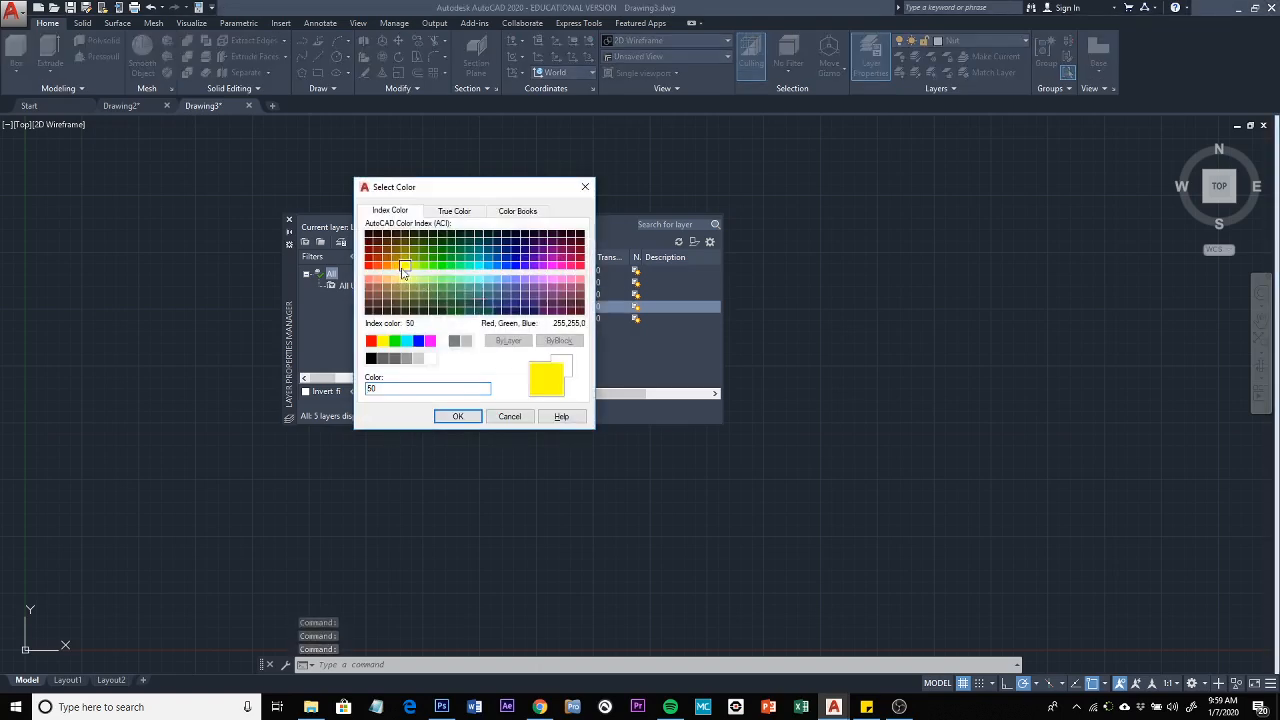
pyautogui.click(457, 416)
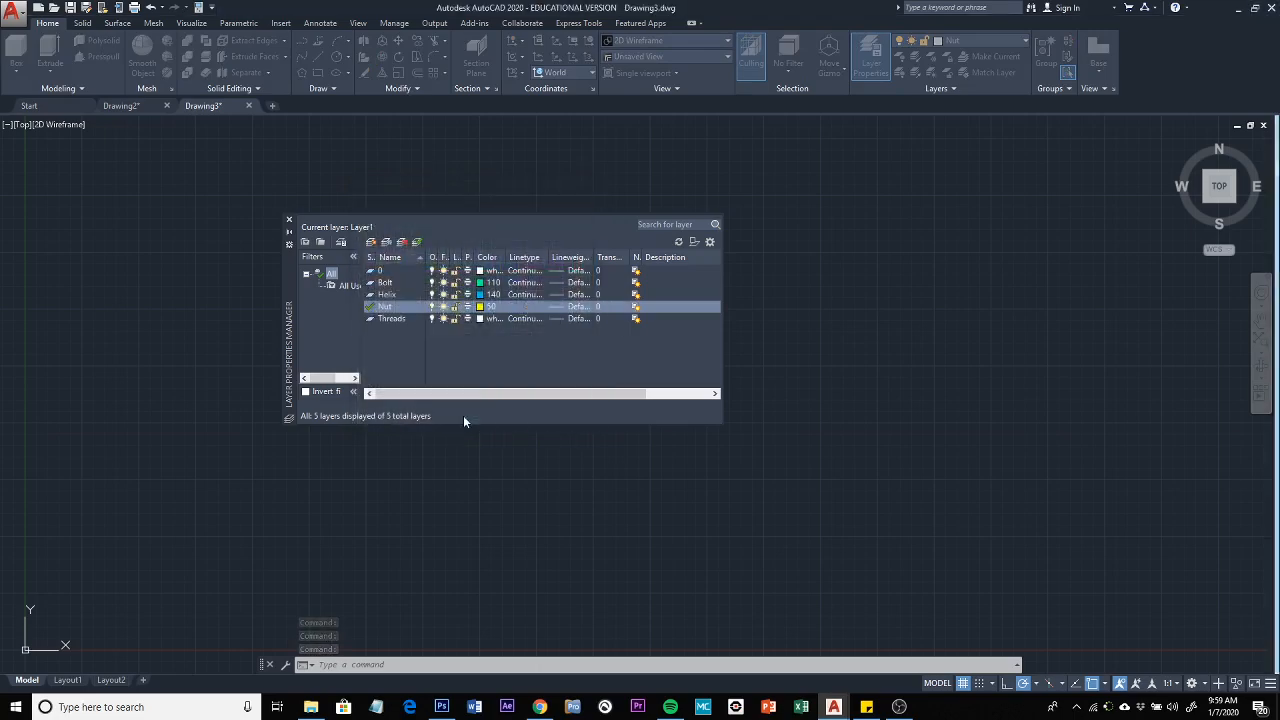
pyautogui.click(480, 318)
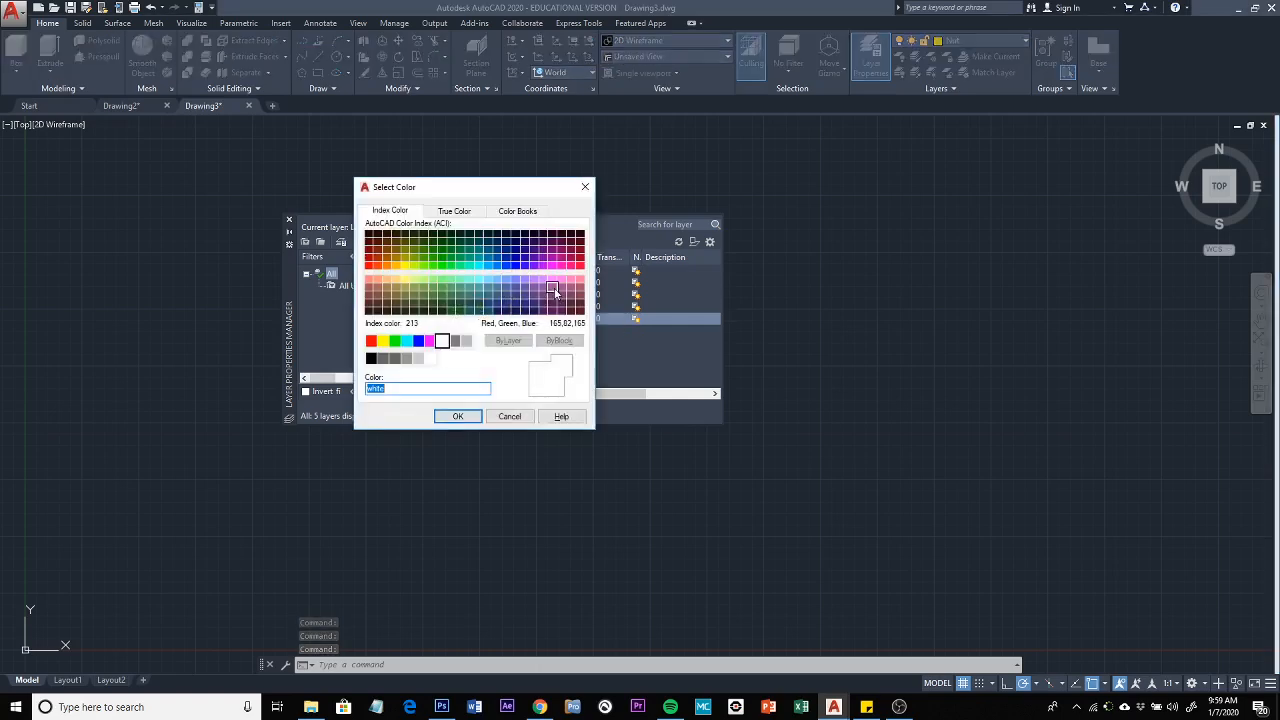
pyautogui.click(552, 281)
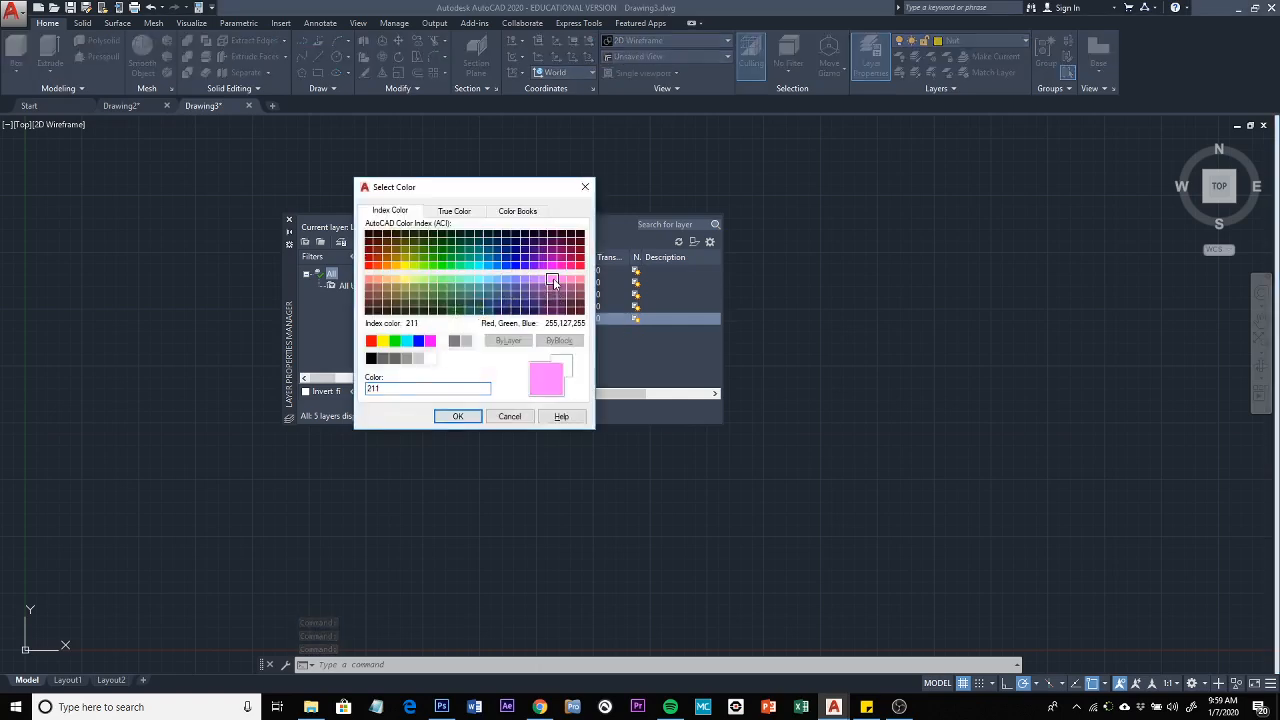
pyautogui.click(457, 416)
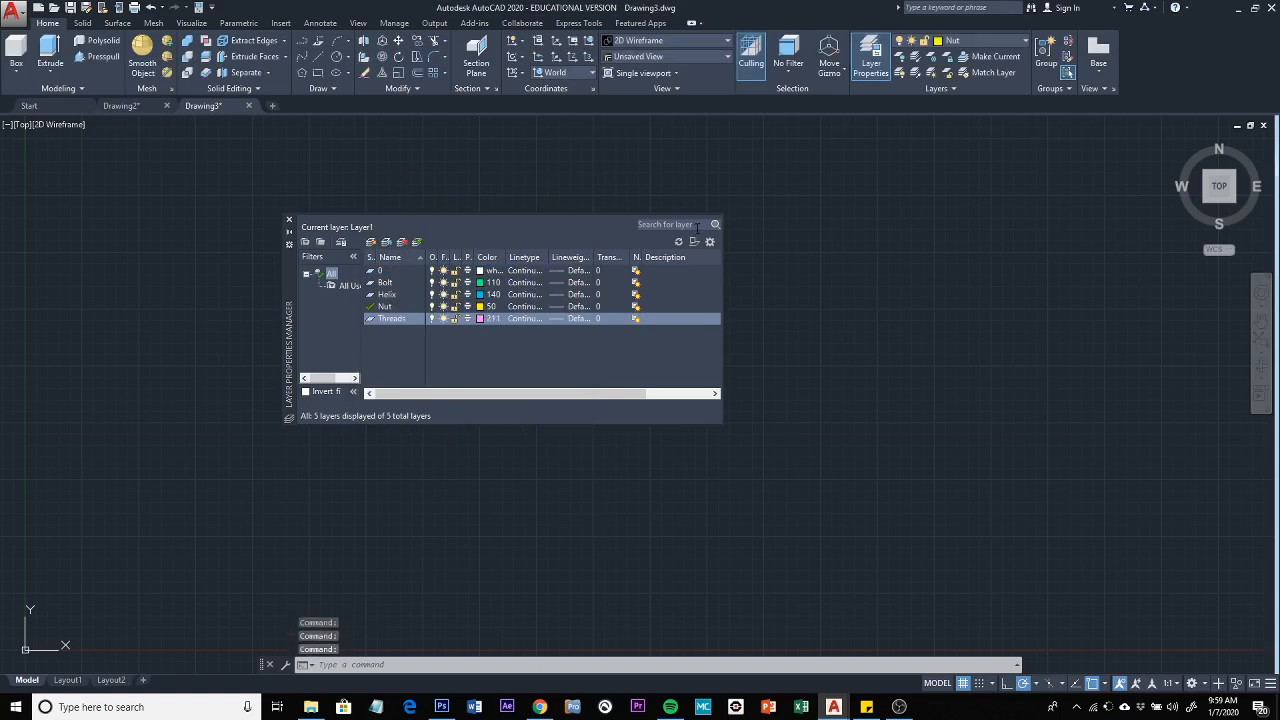
pyautogui.click(290, 222)
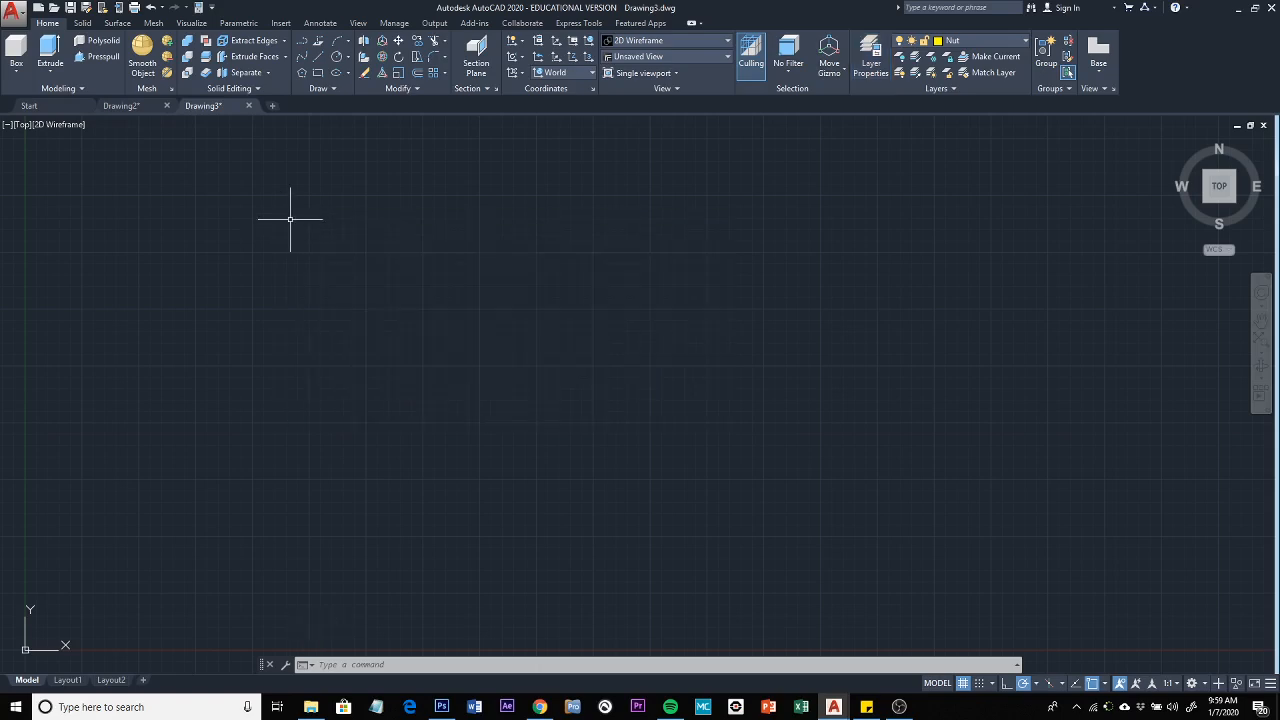
# Make the Helix layer current and begin a helix near the origin with a base radius of 10
pyautogui.click(1024, 43)
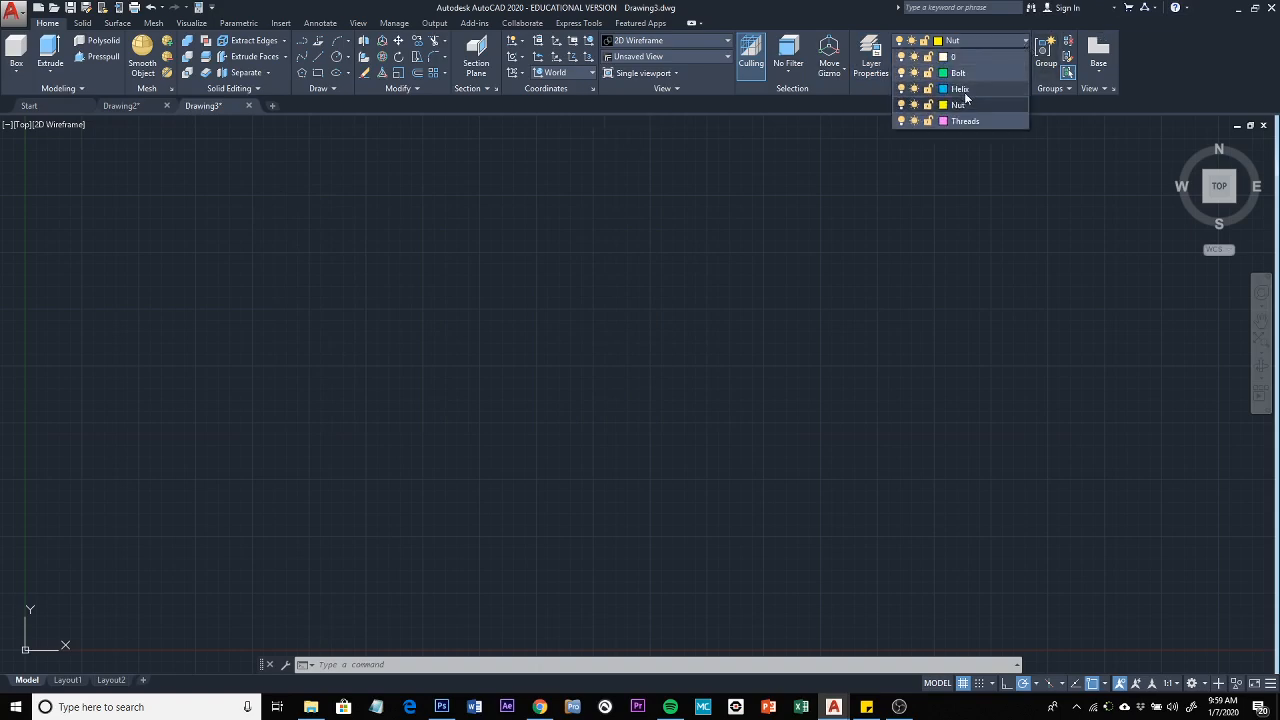
pyautogui.click(962, 90)
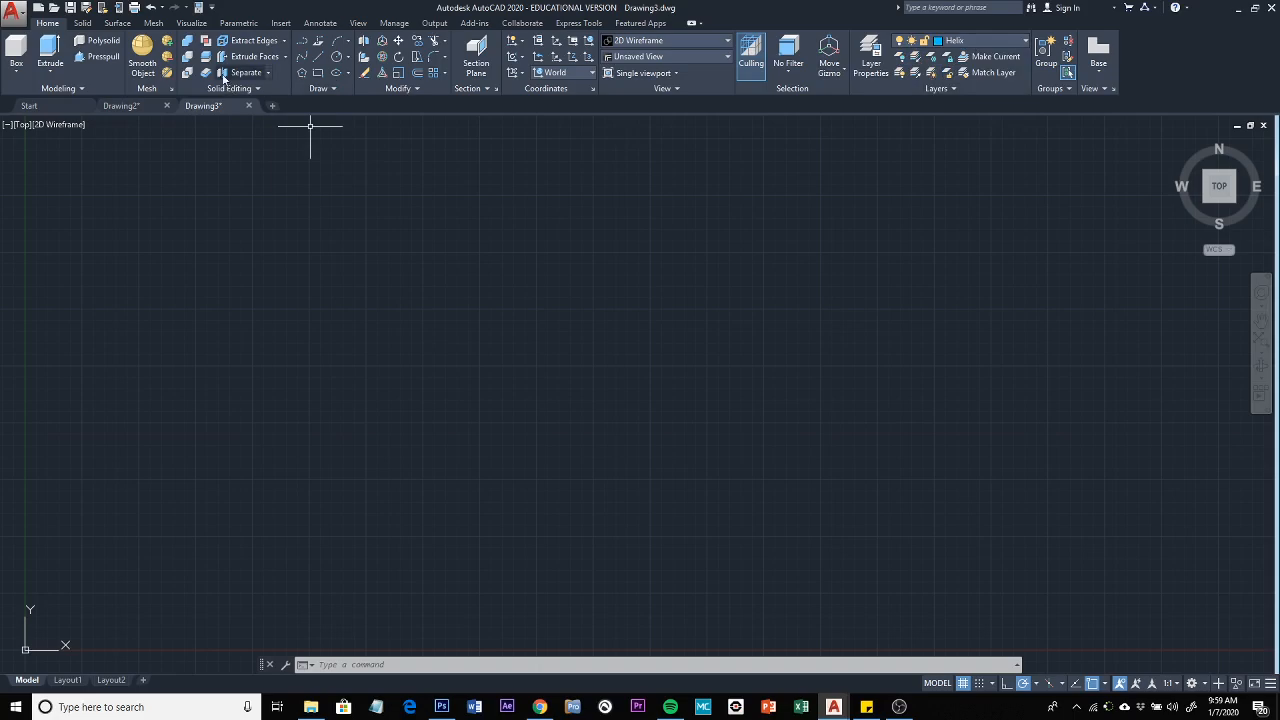
pyautogui.click(331, 89)
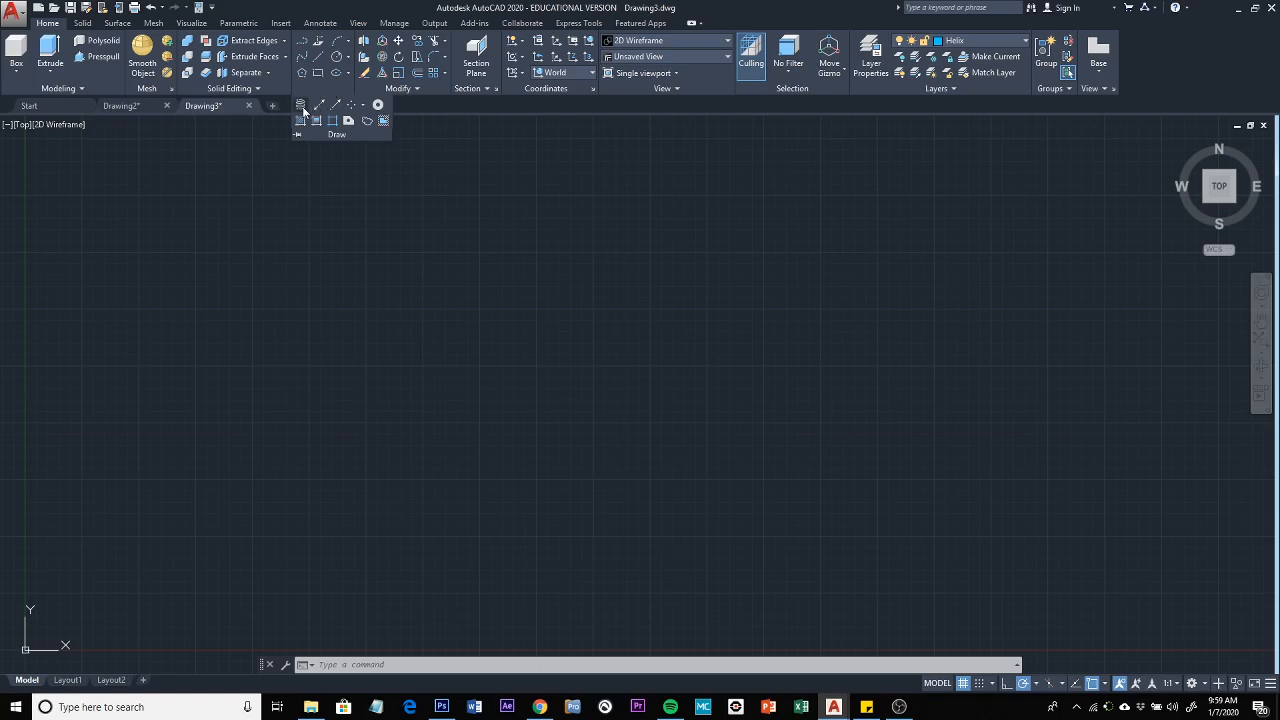
pyautogui.click(244, 171)
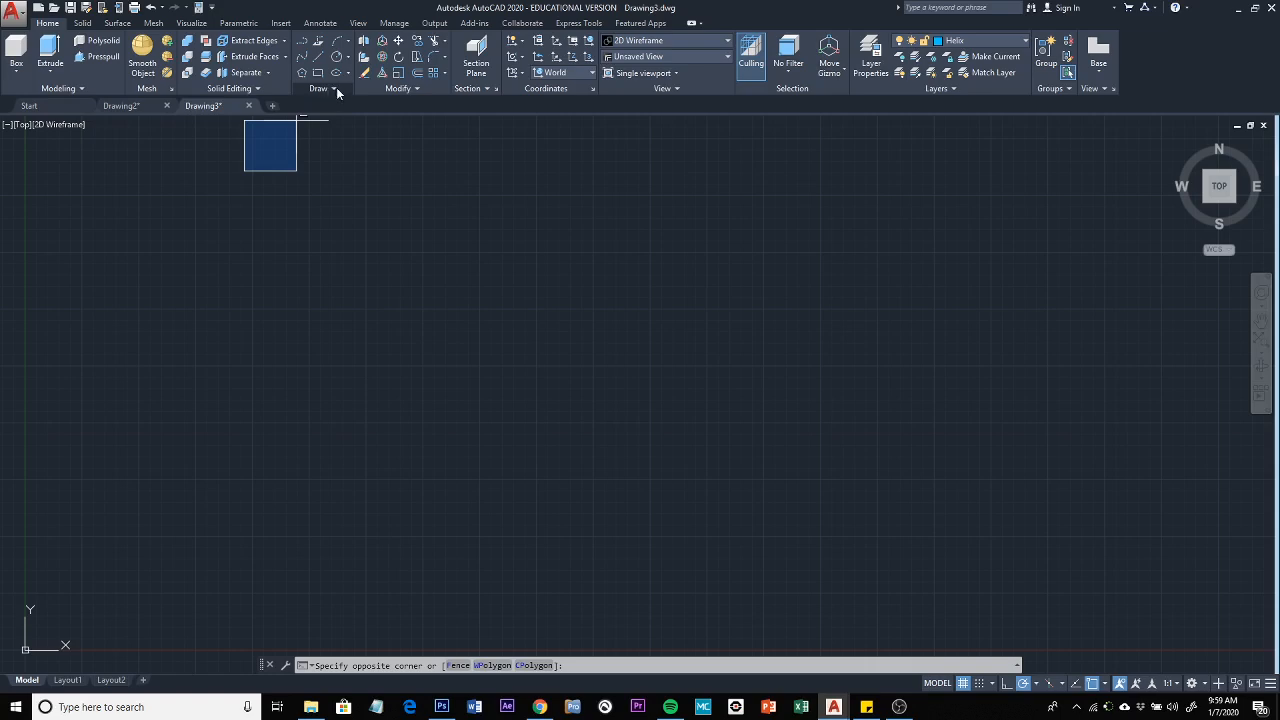
pyautogui.click(336, 88)
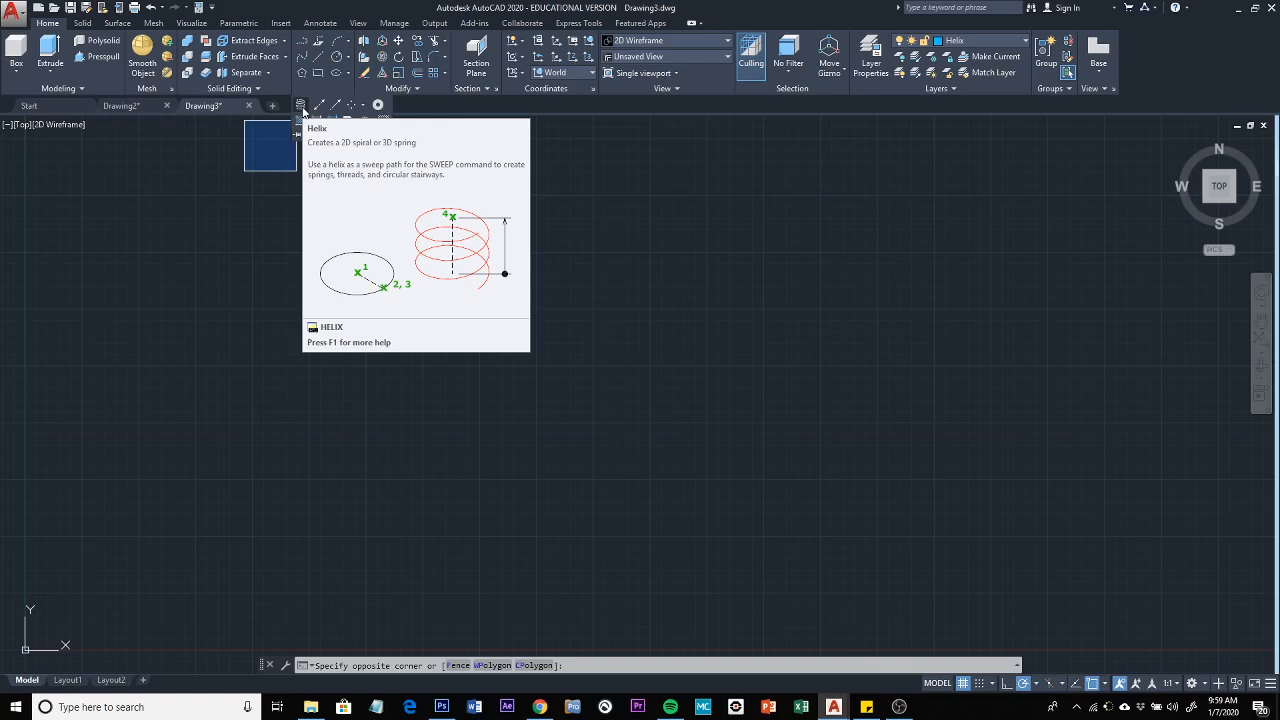
pyautogui.click(302, 106)
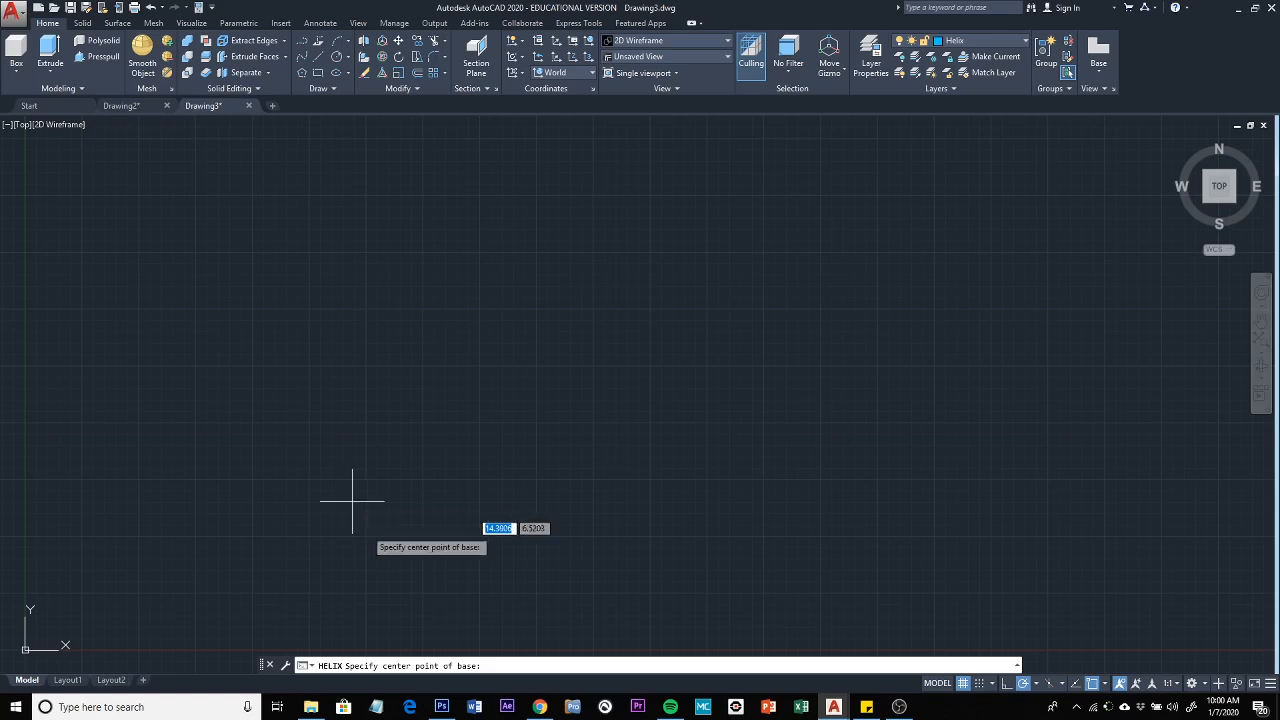
pyautogui.keyDown('shift'); pyautogui.moveTo(359, 541); pyautogui.dragTo(656, 292, button='middle'); pyautogui.keyUp('shift')
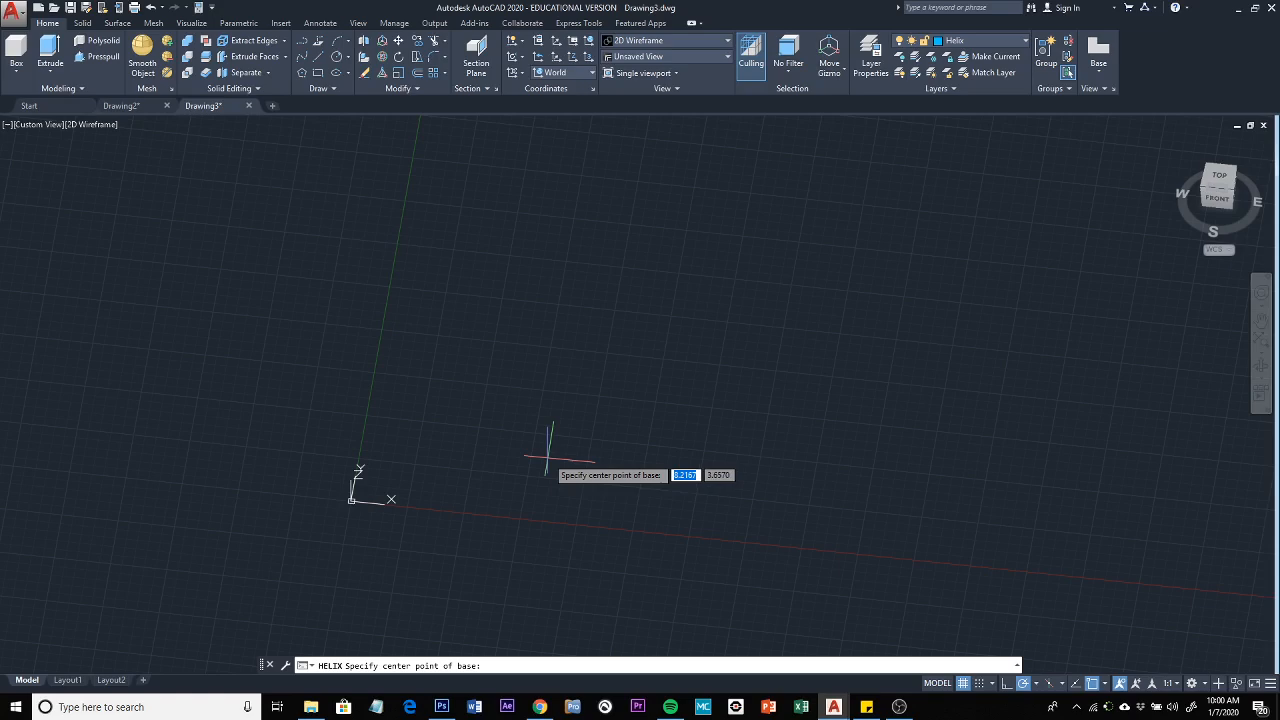
pyautogui.moveTo(543, 457); pyautogui.dragTo(505, 361, button='middle')
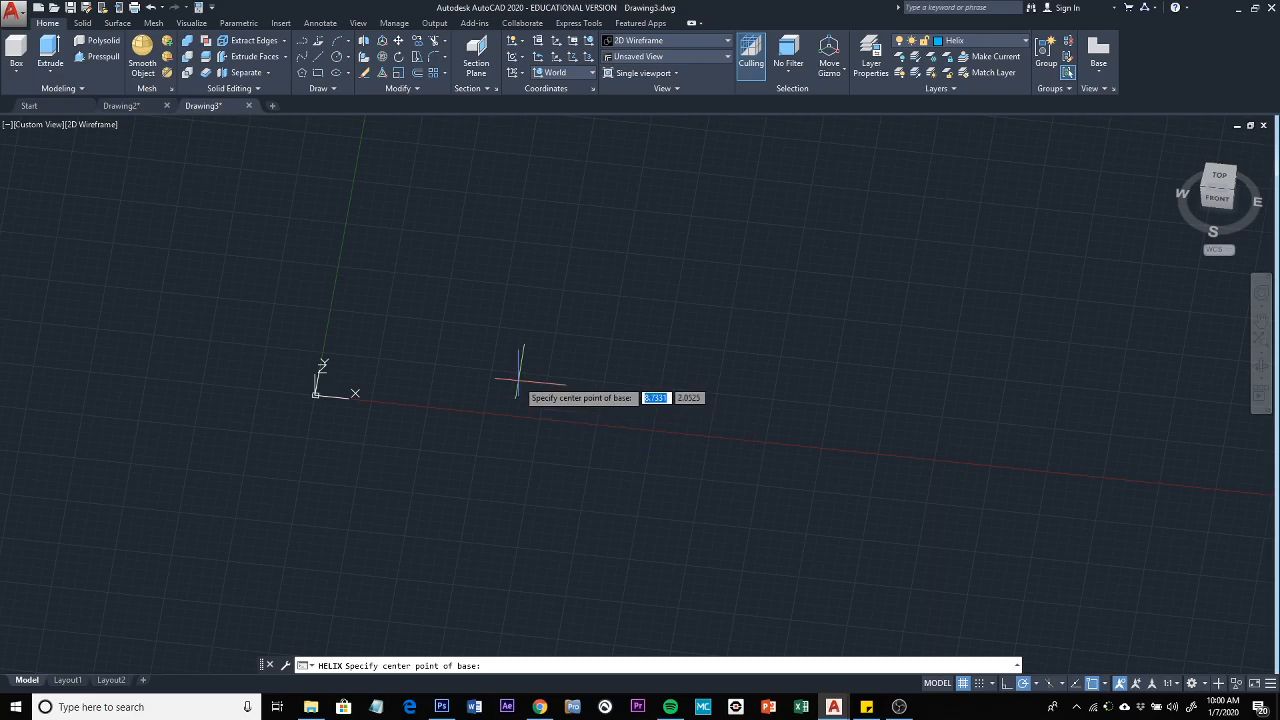
pyautogui.click(470, 353)
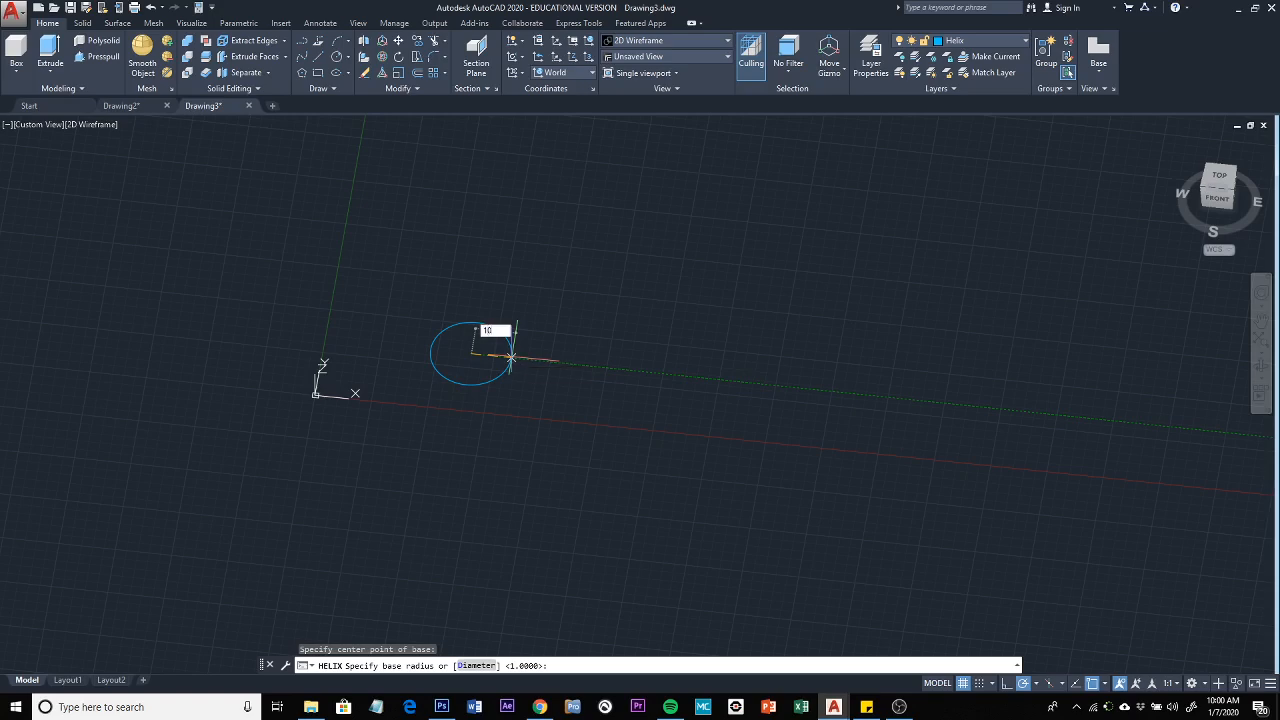
pyautogui.press('Return')
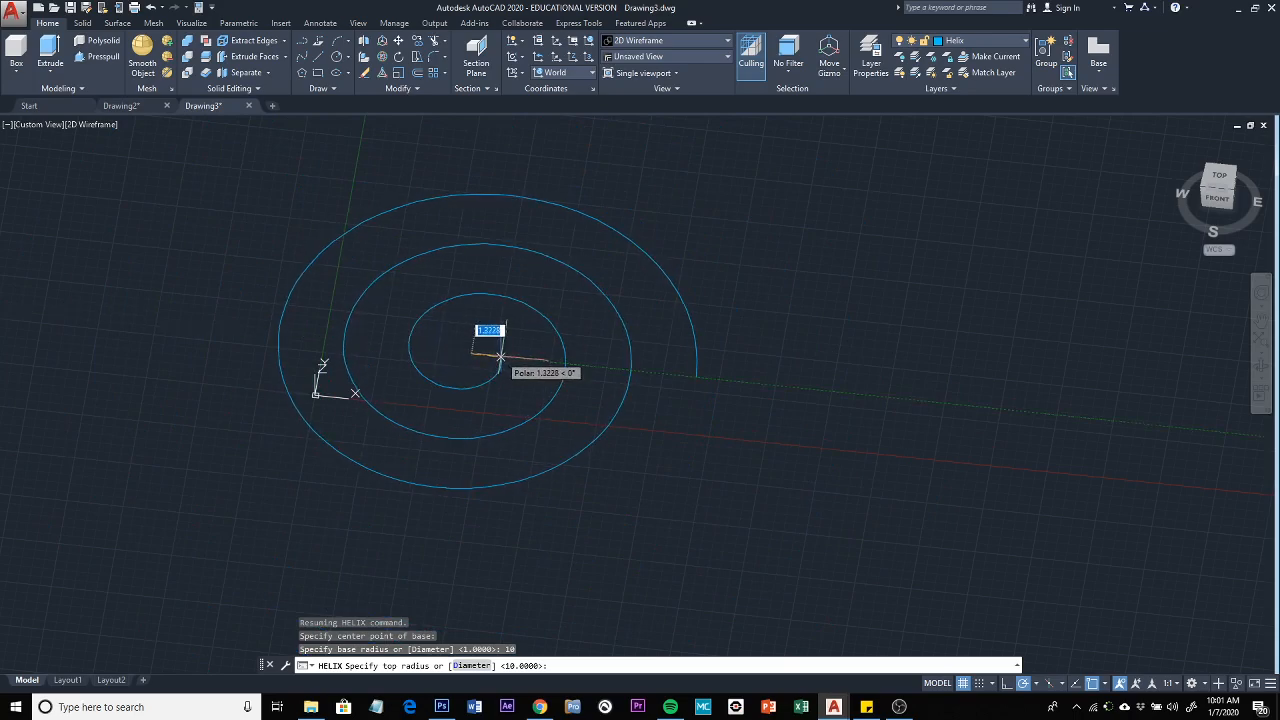
# Finish the helix with a top radius of 5 and its axis endpoint 100 units up along Z
pyautogui.write('5')
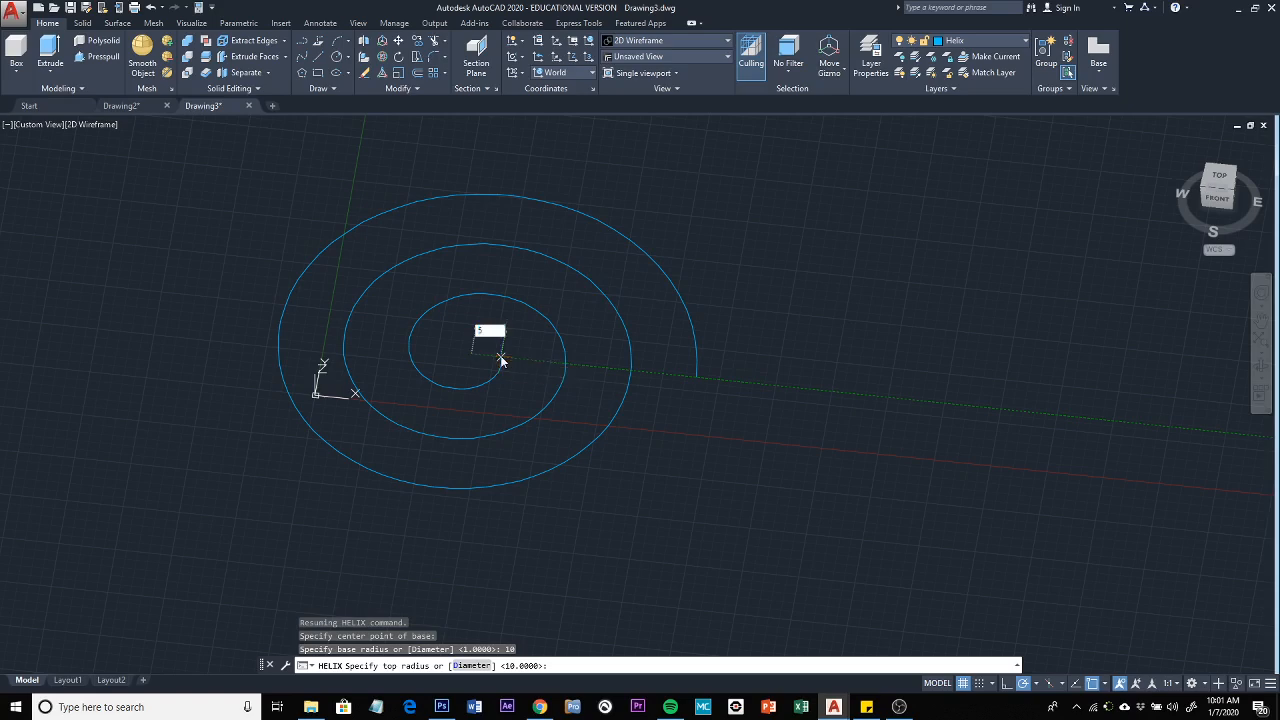
pyautogui.press('Return')
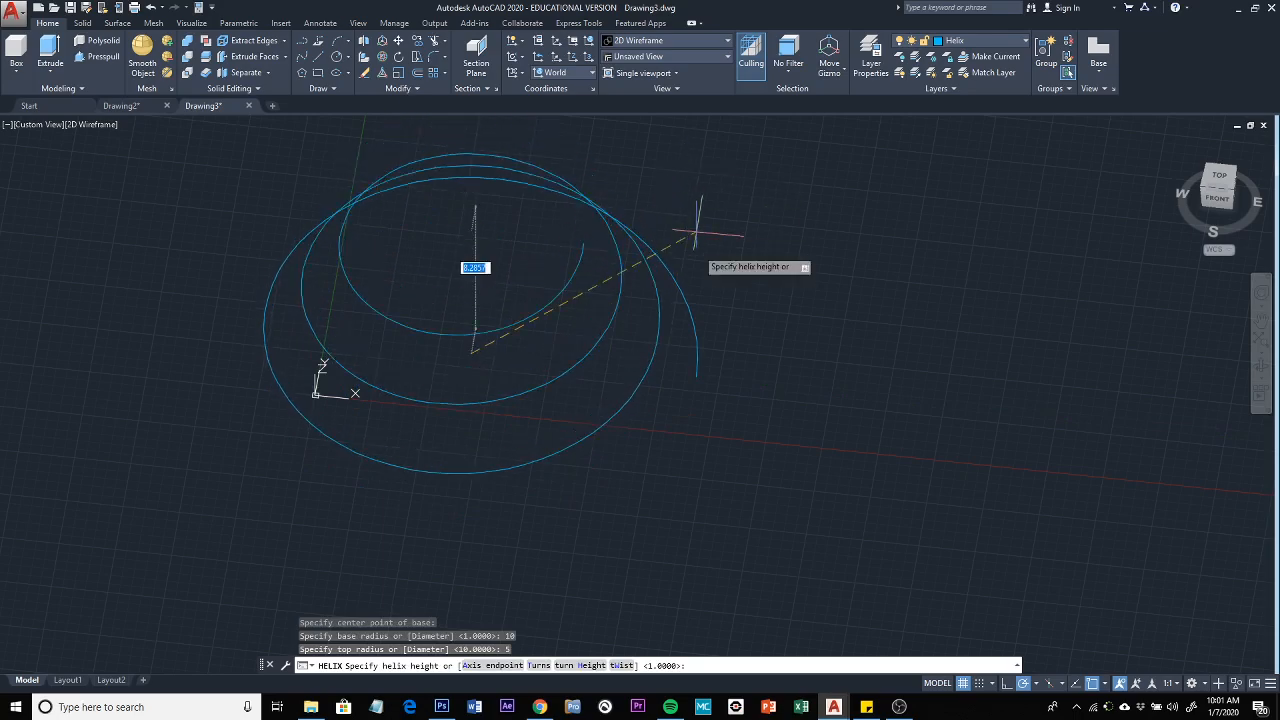
pyautogui.scroll(-2, 649, 312)
pyautogui.moveTo(650, 316); pyautogui.dragTo(652, 425, button='middle')
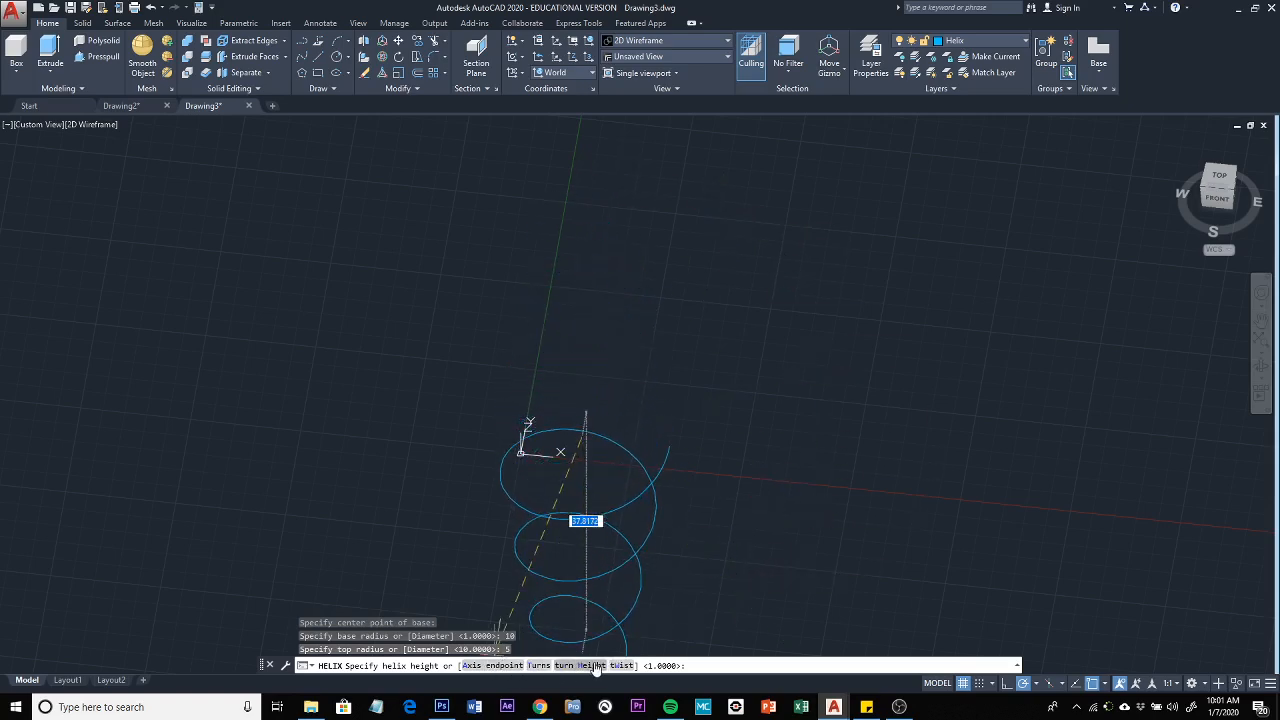
pyautogui.click(482, 666)
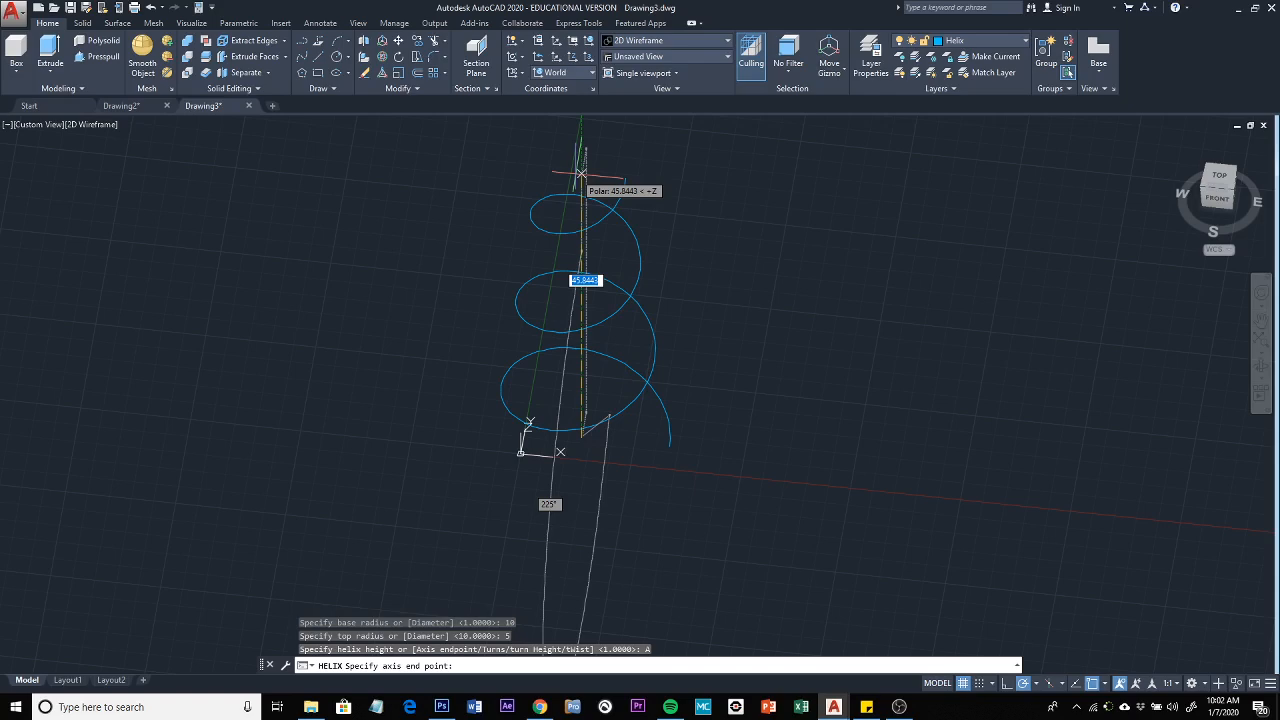
pyautogui.write('100')
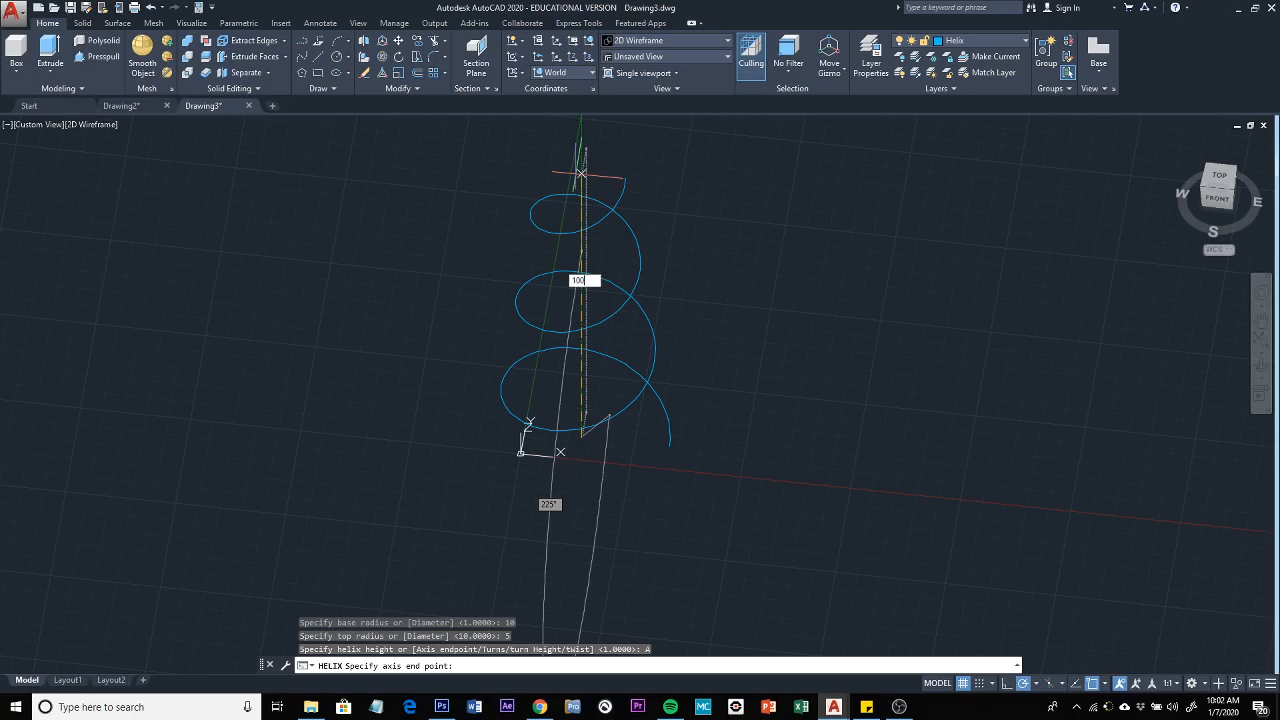
pyautogui.press('Return')
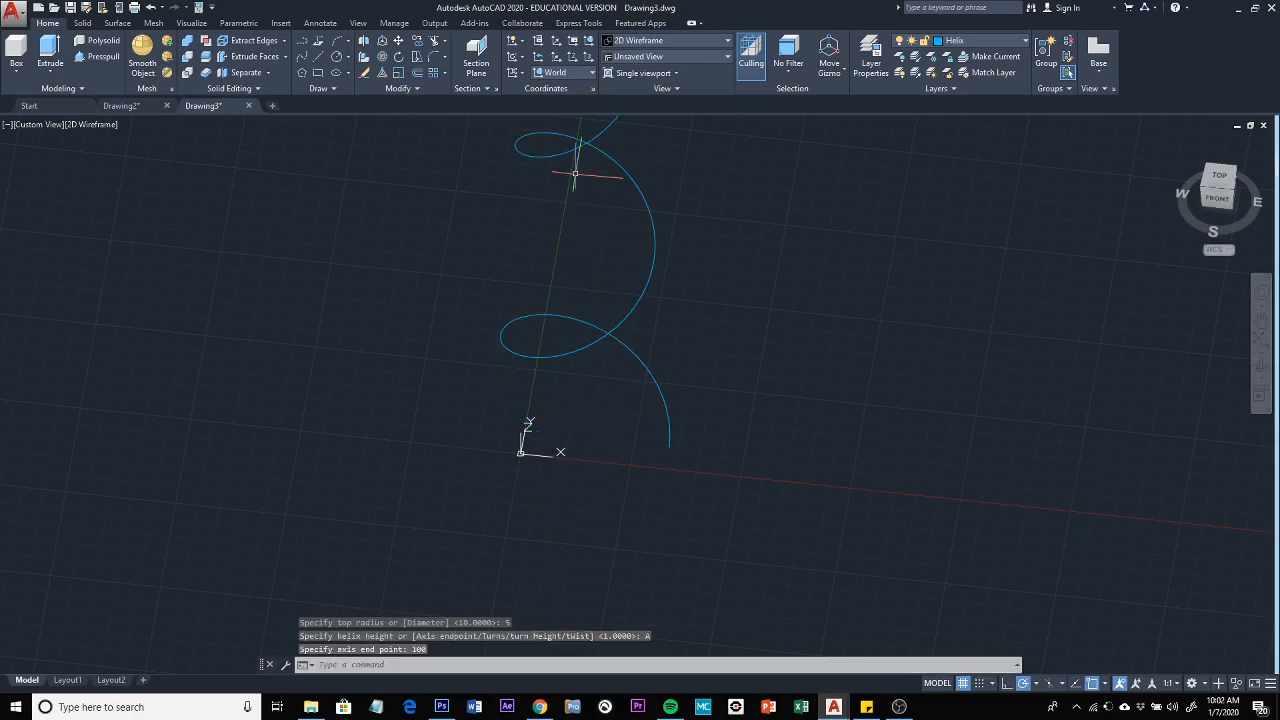
# Begin a second helix beside the tapered one, along the X direction, with a base radius of 10
pyautogui.scroll(-5, 690, 305)
pyautogui.moveTo(698, 312); pyautogui.dragTo(385, 313, button='middle')
pyautogui.scroll(4, 405, 275)
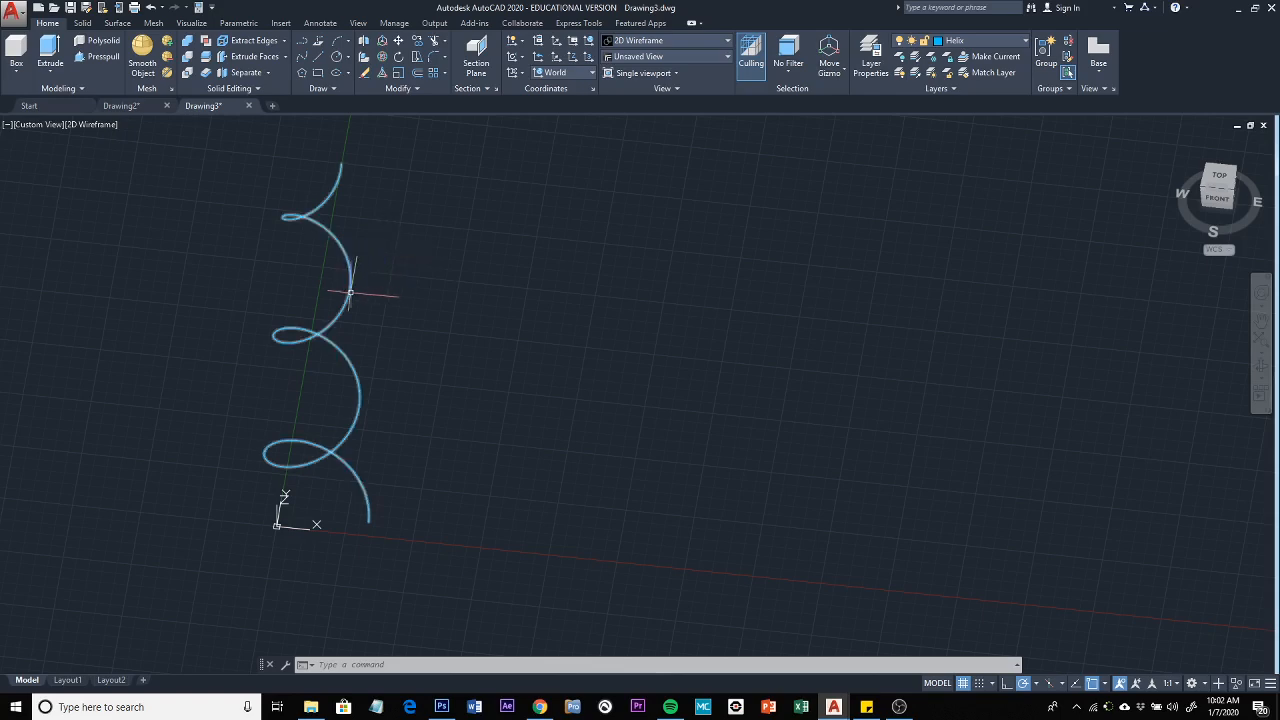
pyautogui.scroll(-4, 786, 420)
pyautogui.moveTo(786, 420); pyautogui.dragTo(467, 281, button='middle')
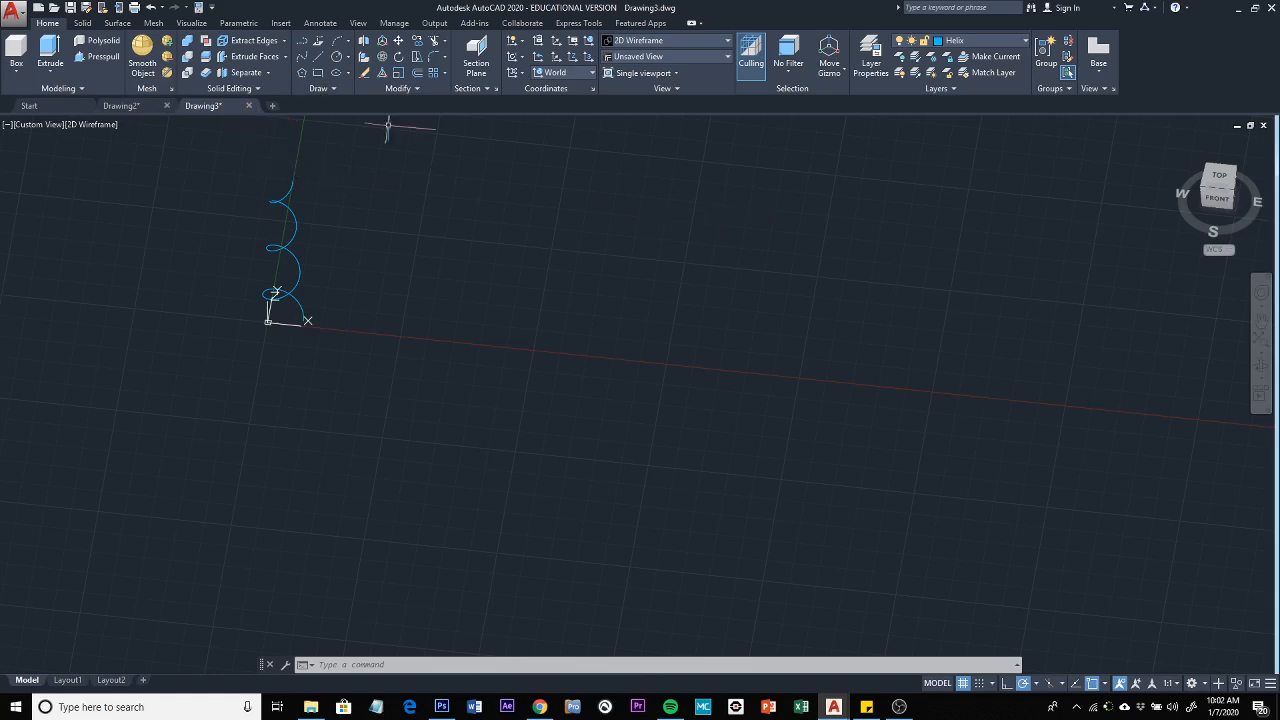
pyautogui.click(333, 89)
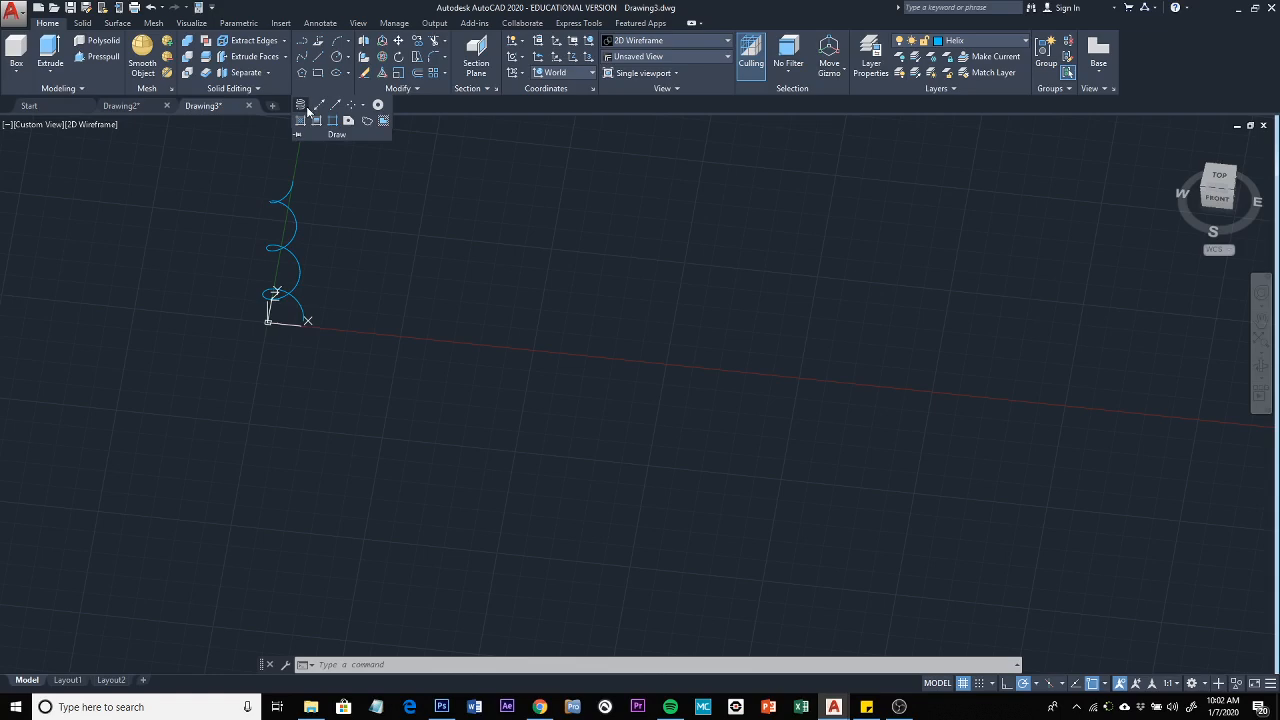
pyautogui.click(307, 109)
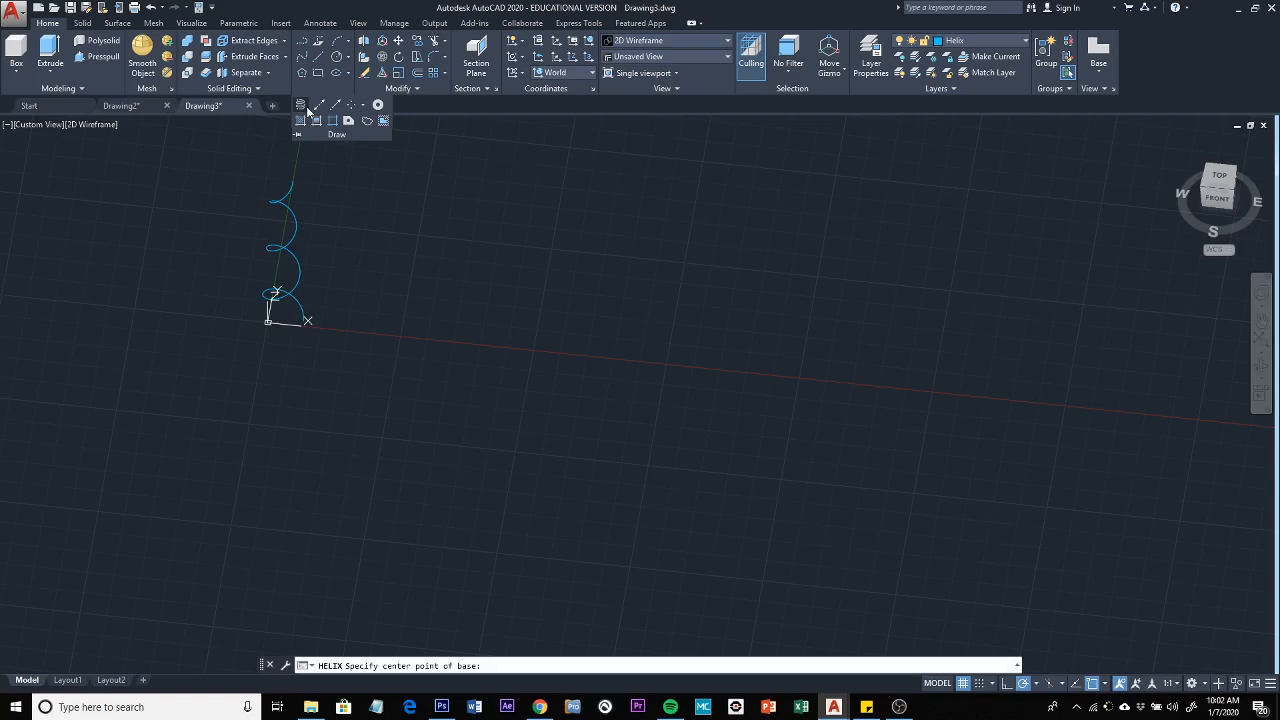
pyautogui.click(459, 296)
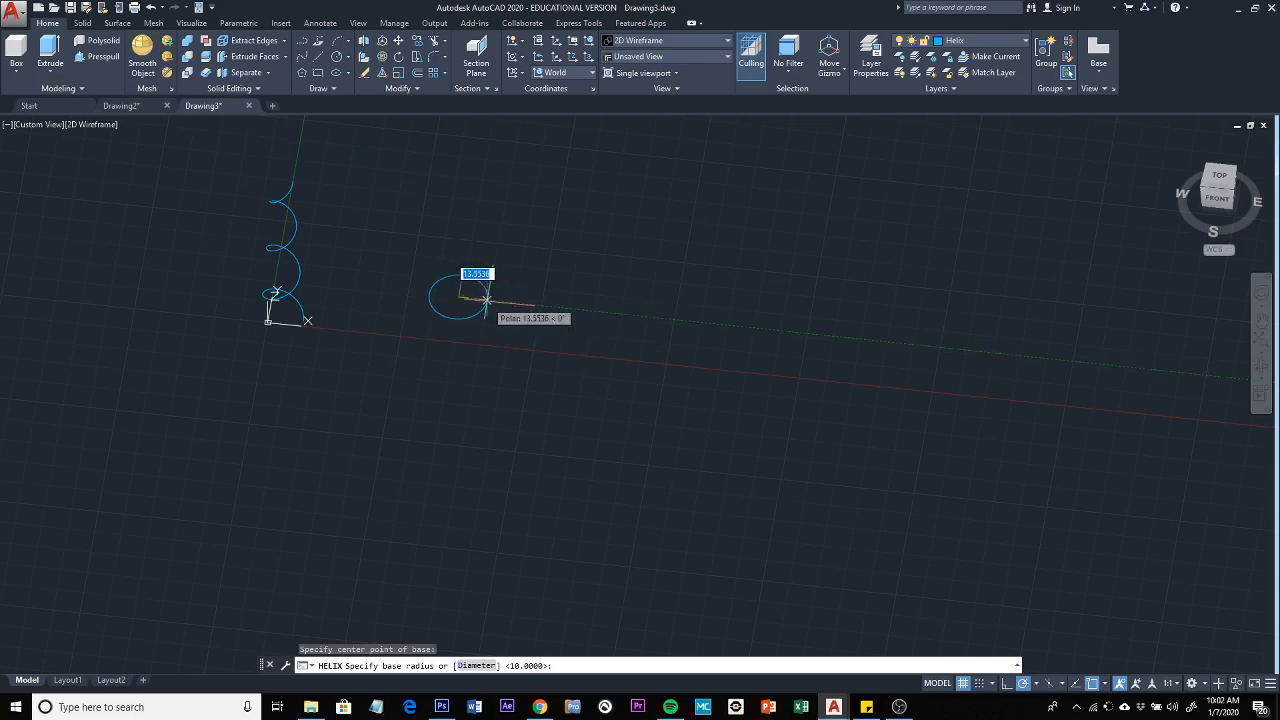
pyautogui.write('10')
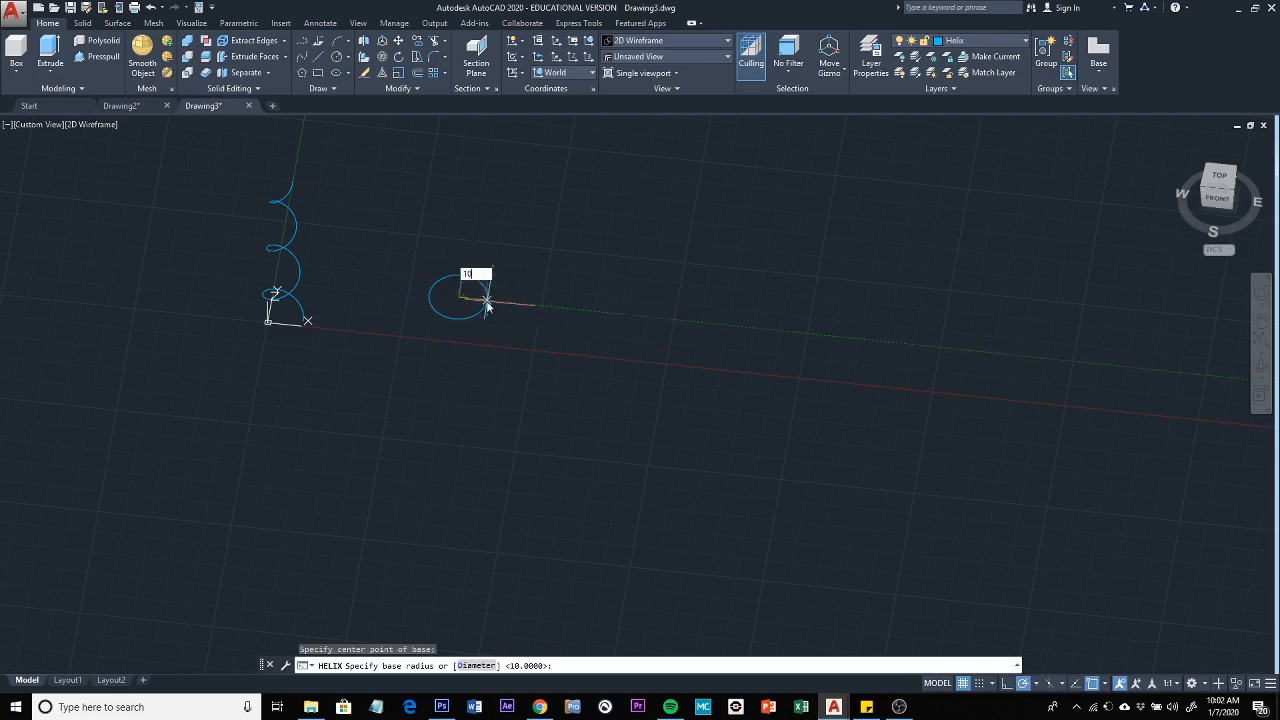
pyautogui.press('Return')
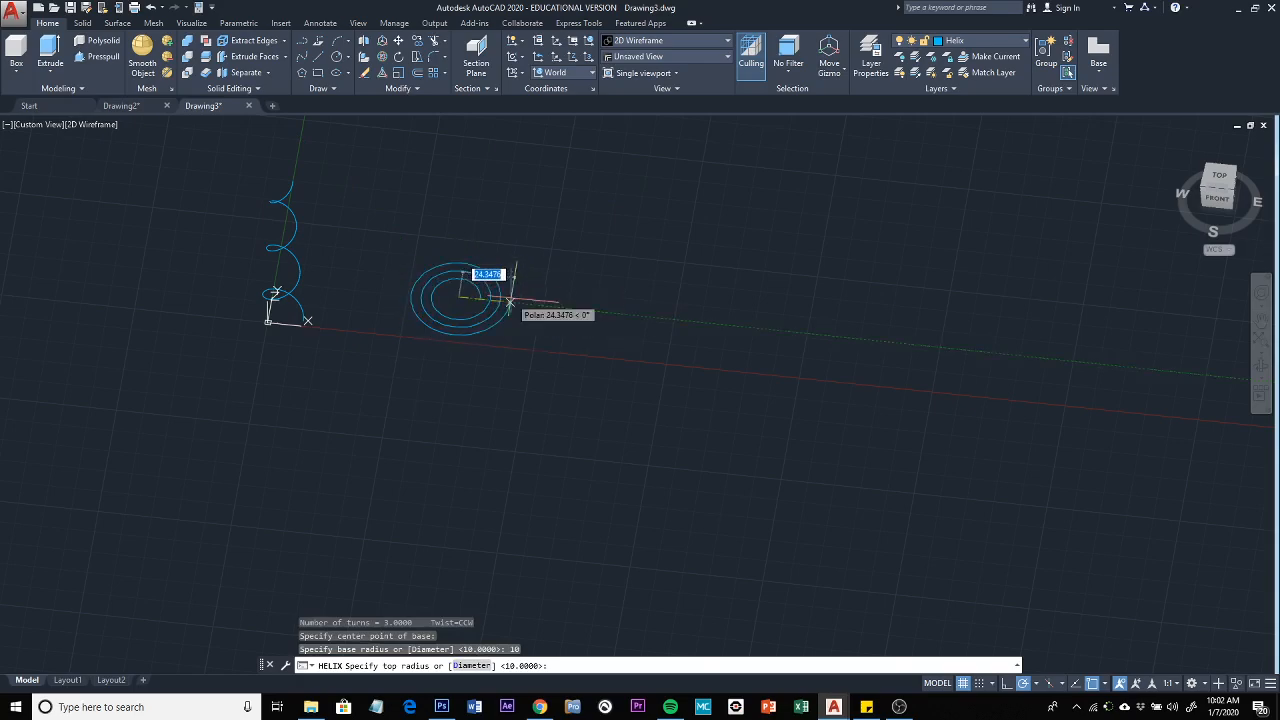
# Finish the second helix with a top radius of 10 and a height of 100
pyautogui.write('10')
pyautogui.press('Return')
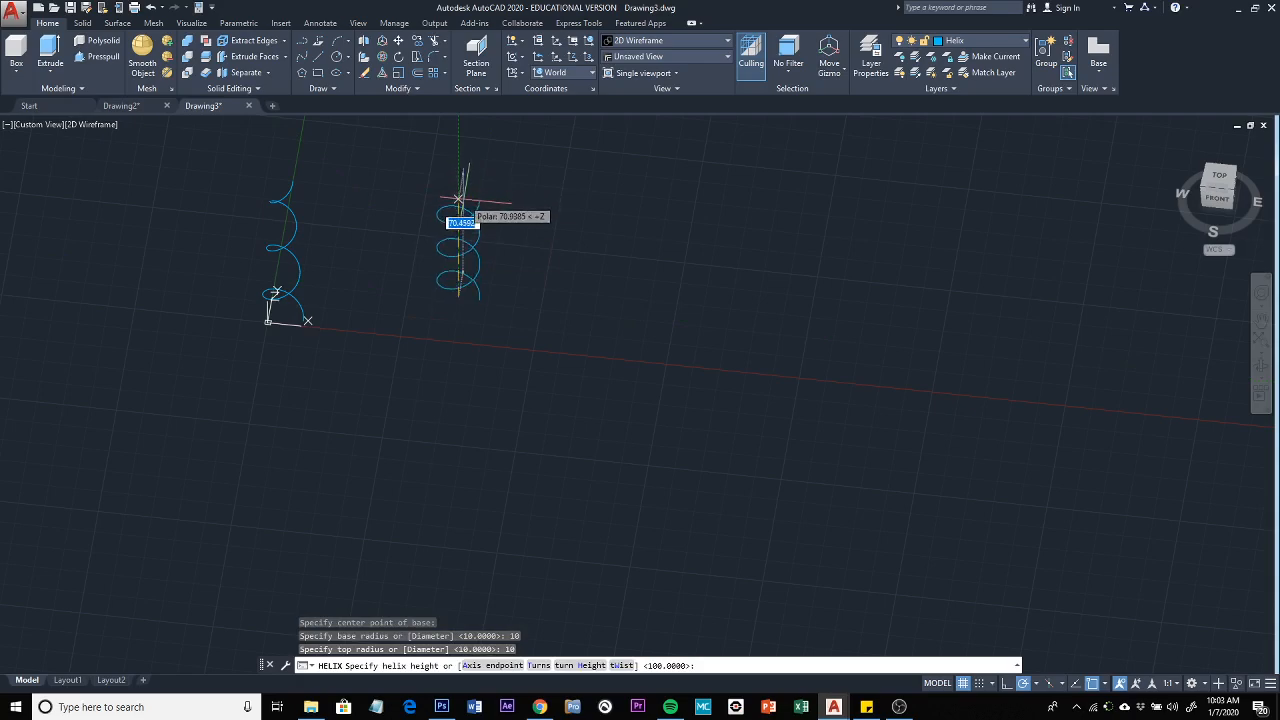
pyautogui.moveTo(458, 200); pyautogui.dragTo(470, 370, button='middle')
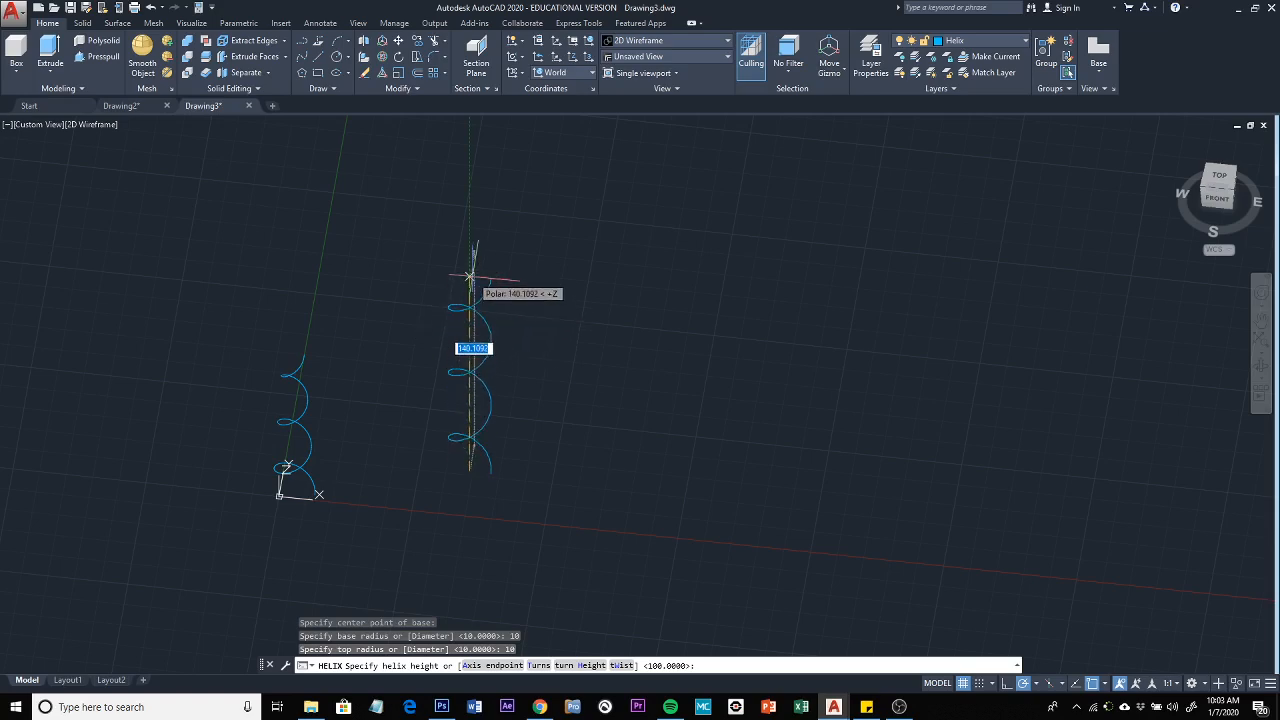
pyautogui.write('1')
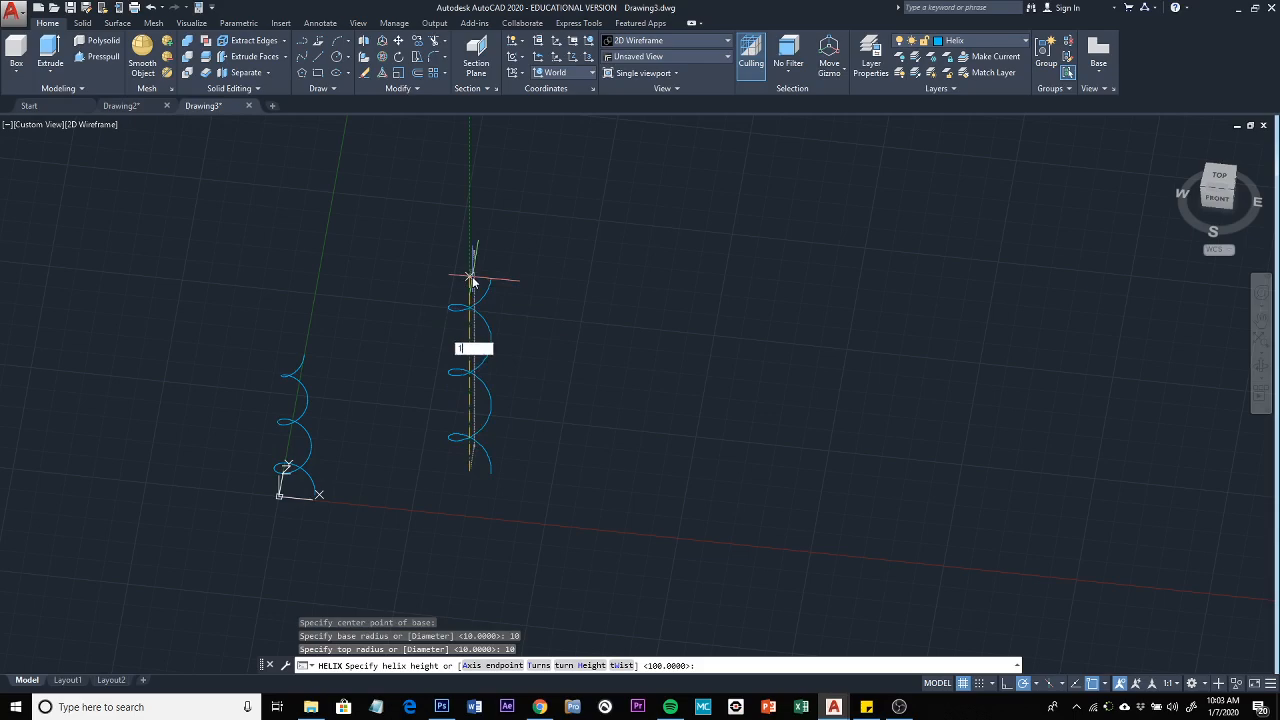
pyautogui.write('00')
pyautogui.press('Return')
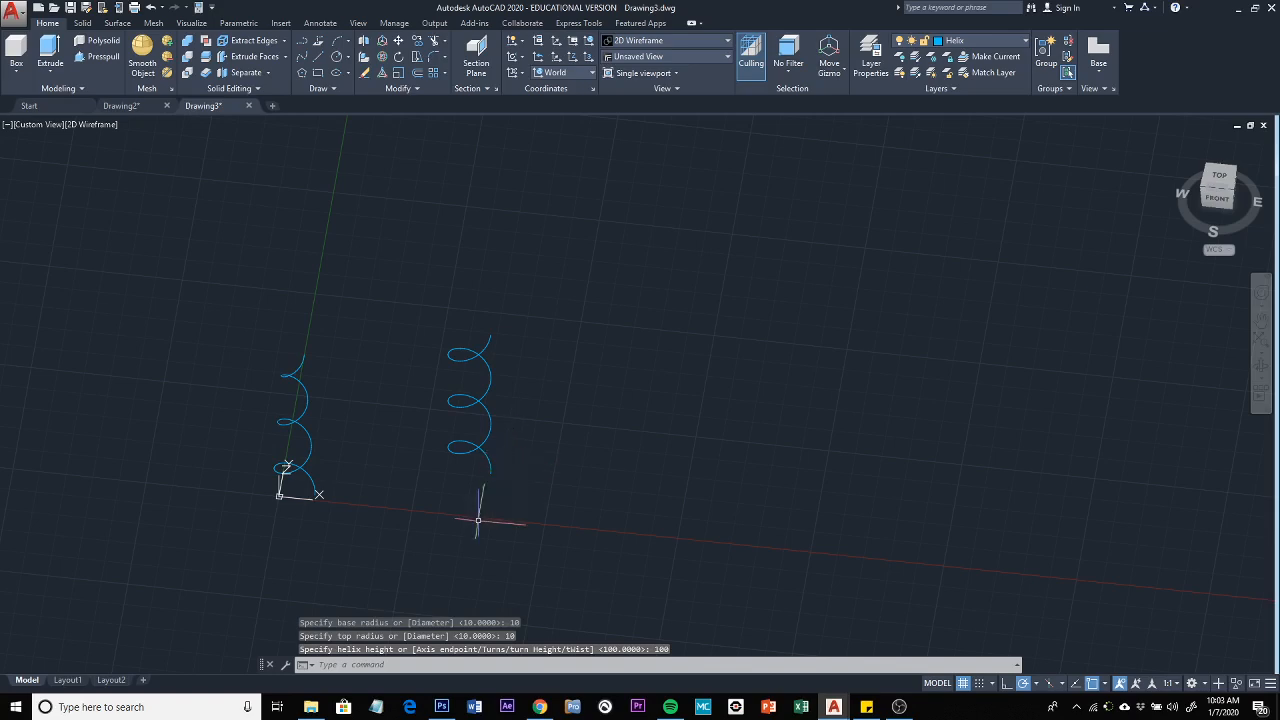
# Select the straight helix with equal radii and open its properties
pyautogui.keyDown('shift'); pyautogui.moveTo(474, 514); pyautogui.dragTo(471, 424, button='middle'); pyautogui.keyUp('shift')
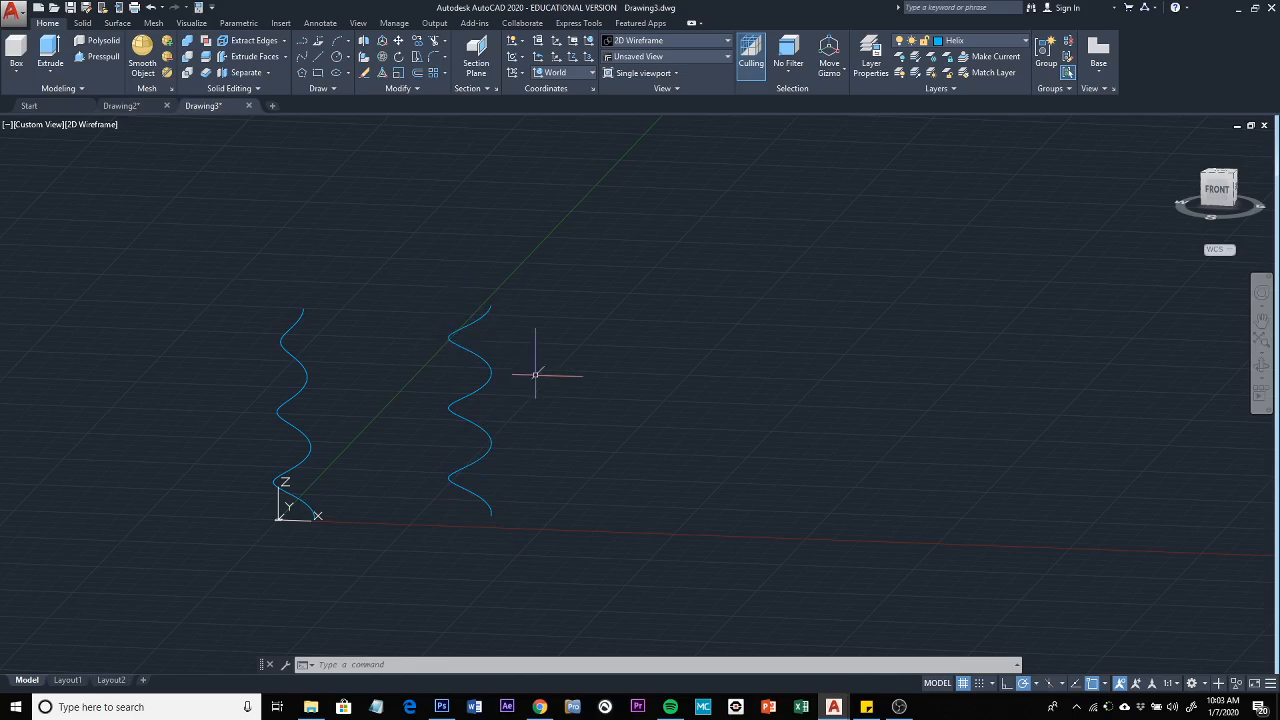
pyautogui.click(472, 352)
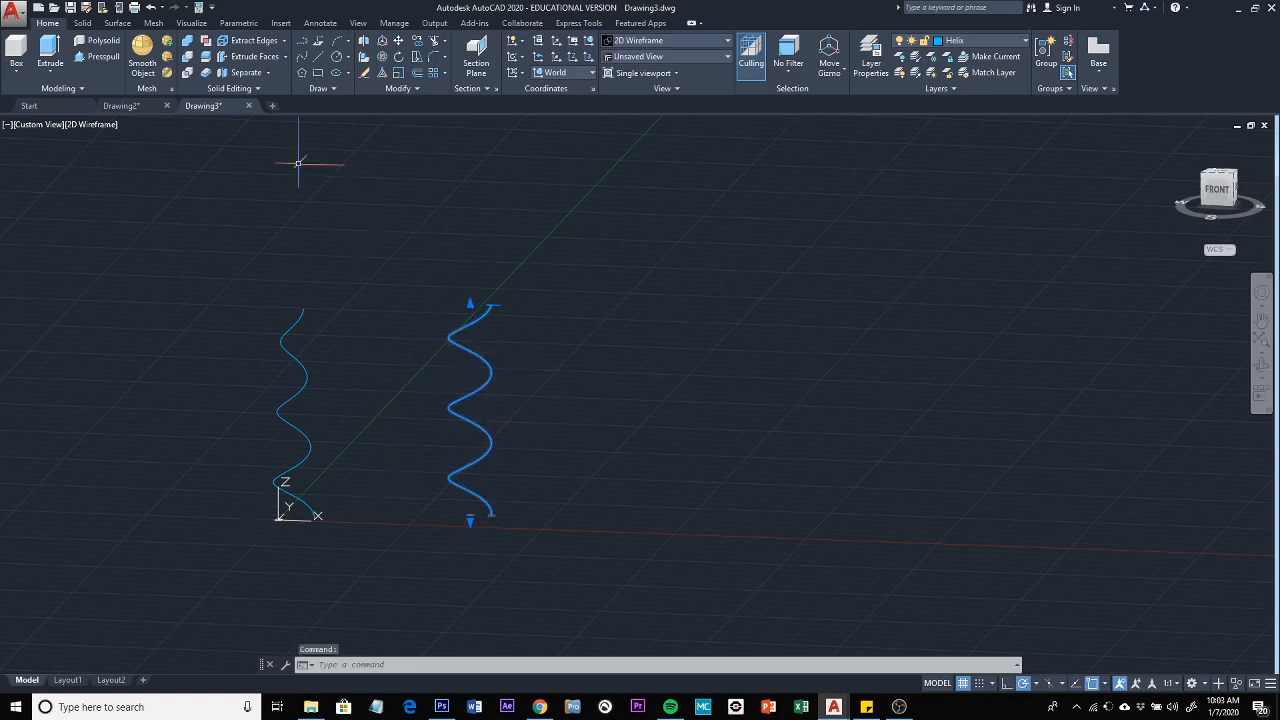
pyautogui.click(213, 8)
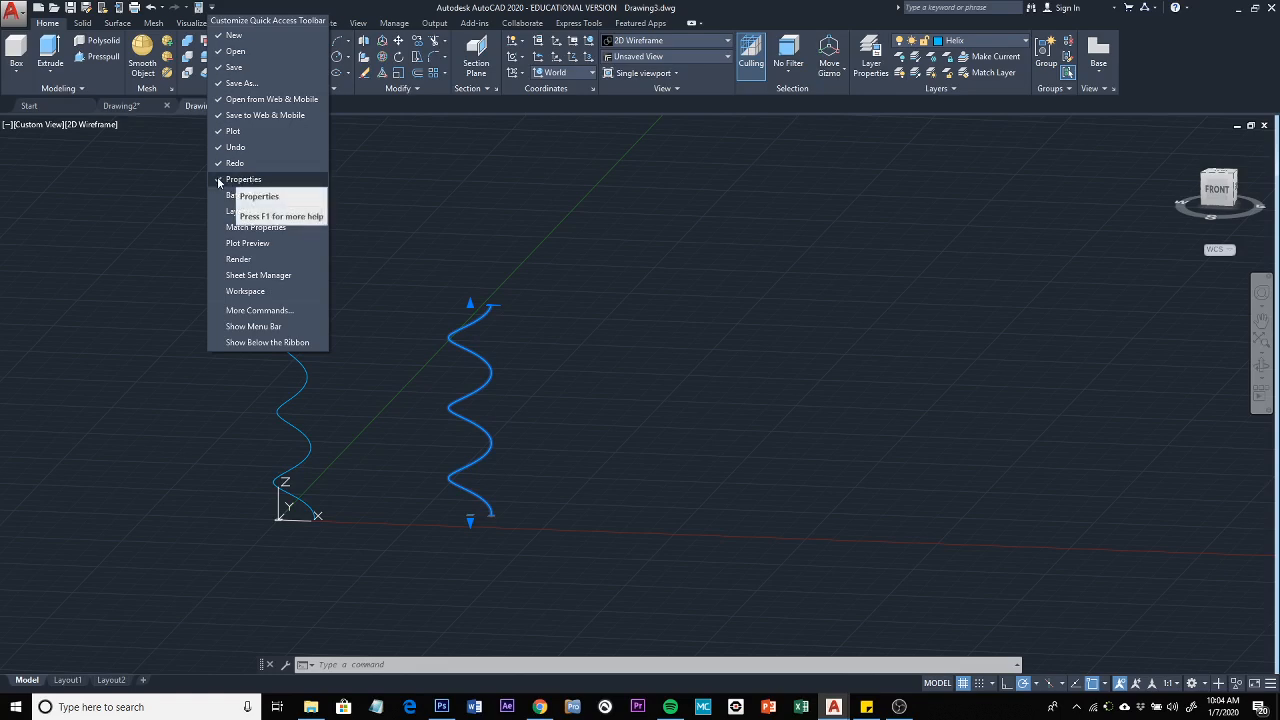
pyautogui.click(346, 6)
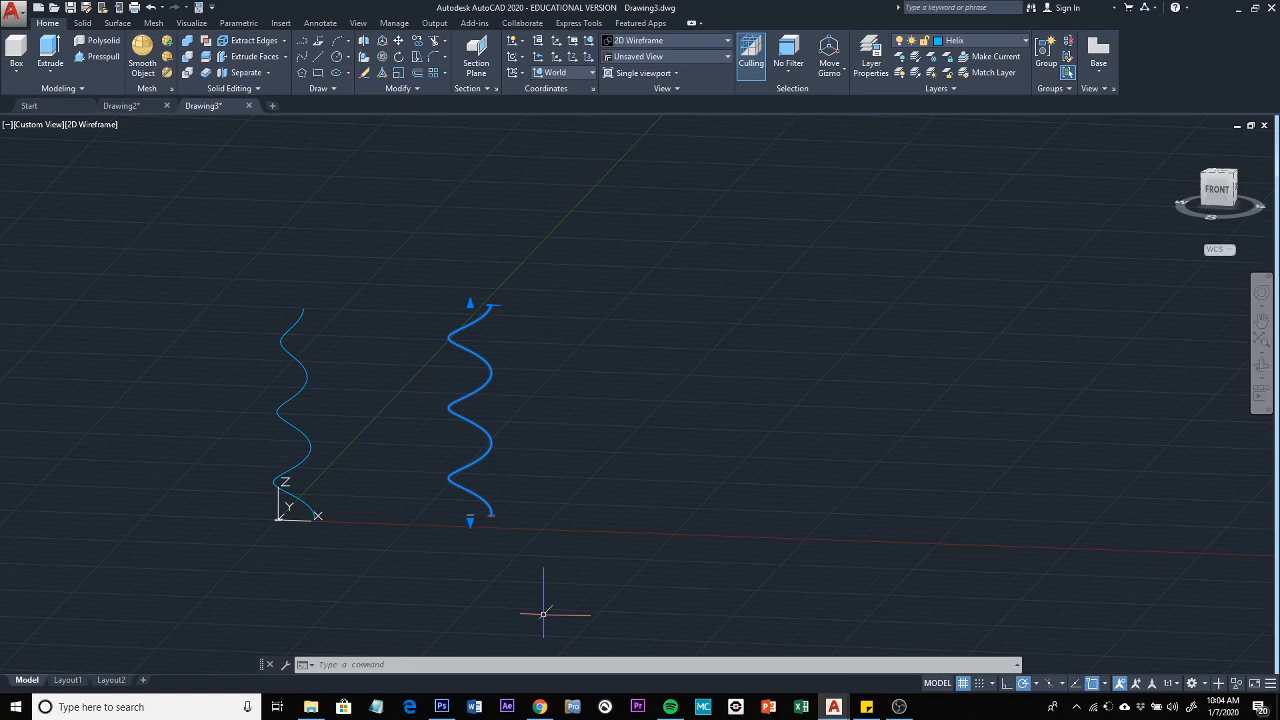
pyautogui.write('pro')
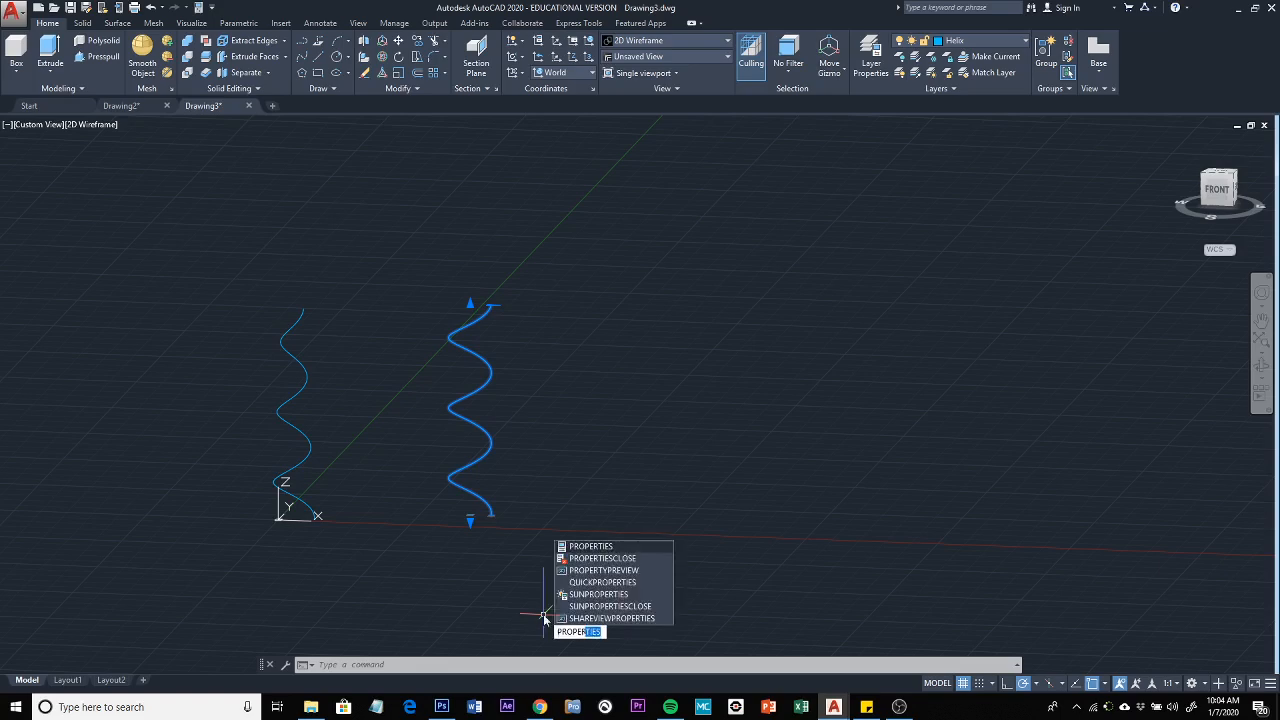
pyautogui.click(580, 548)
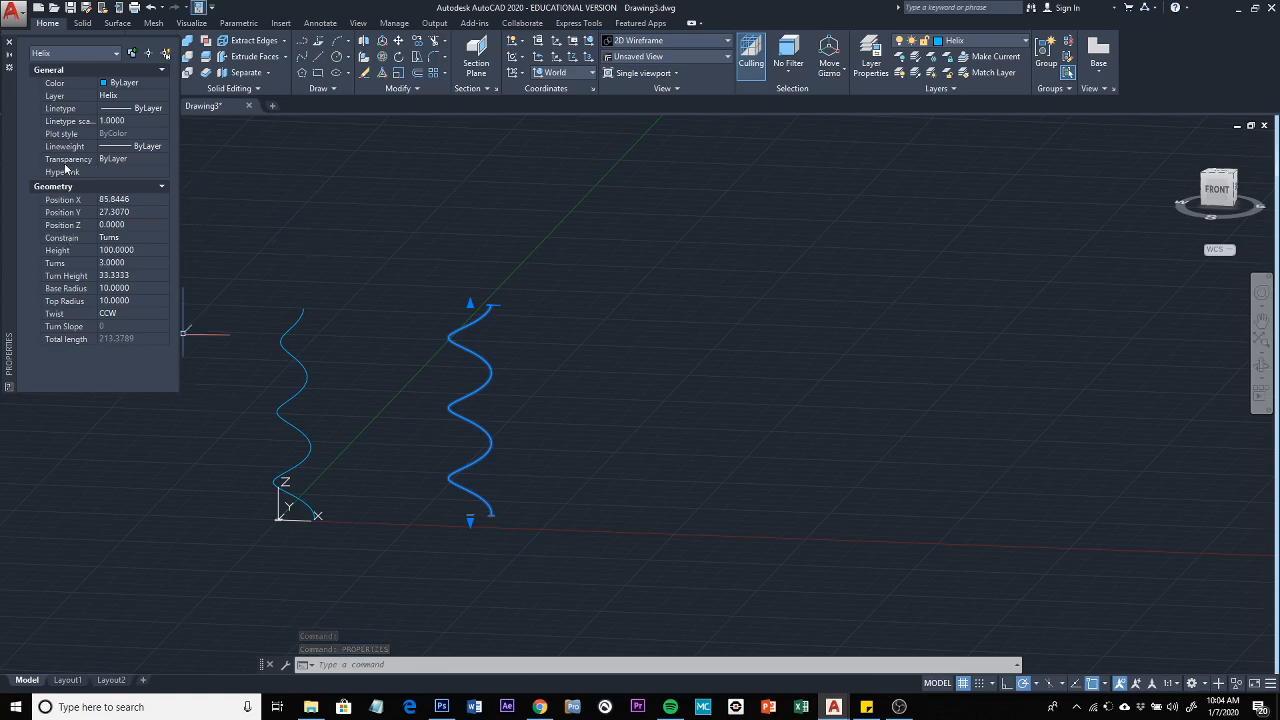
# Try a turn height of 5 on the selected straight helix, and undo that property change
pyautogui.click(112, 251)
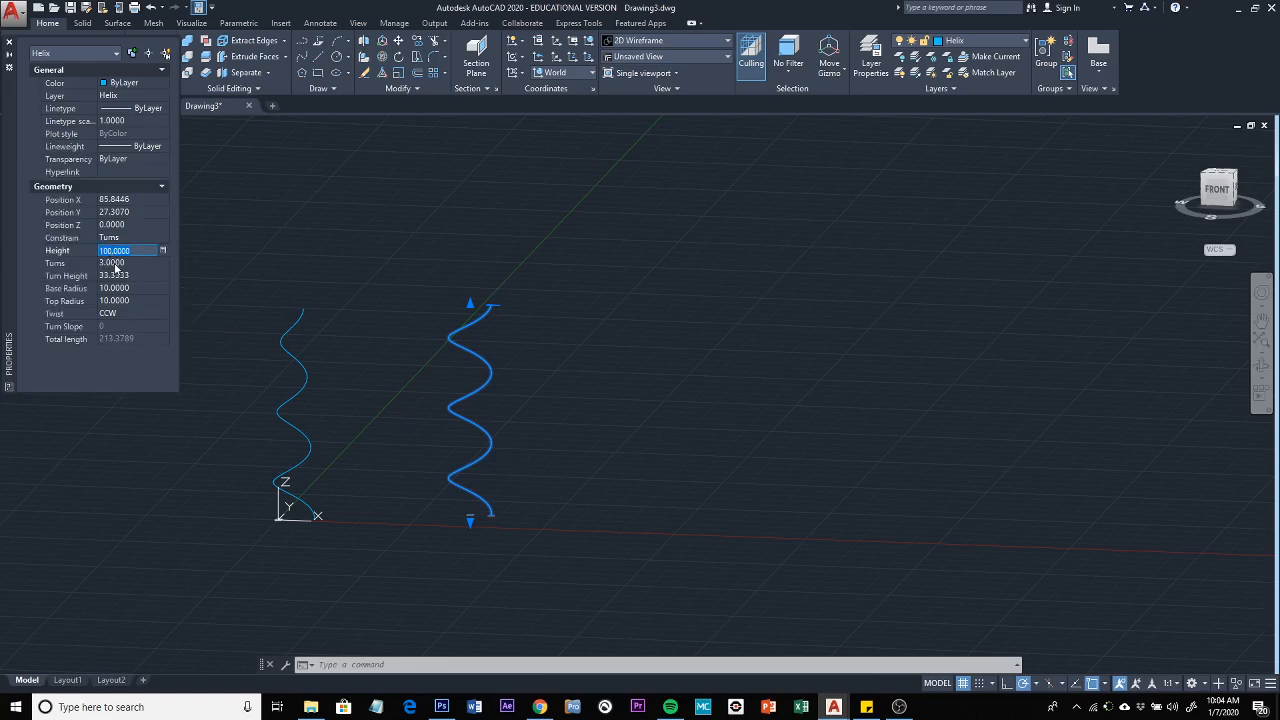
pyautogui.click(115, 264)
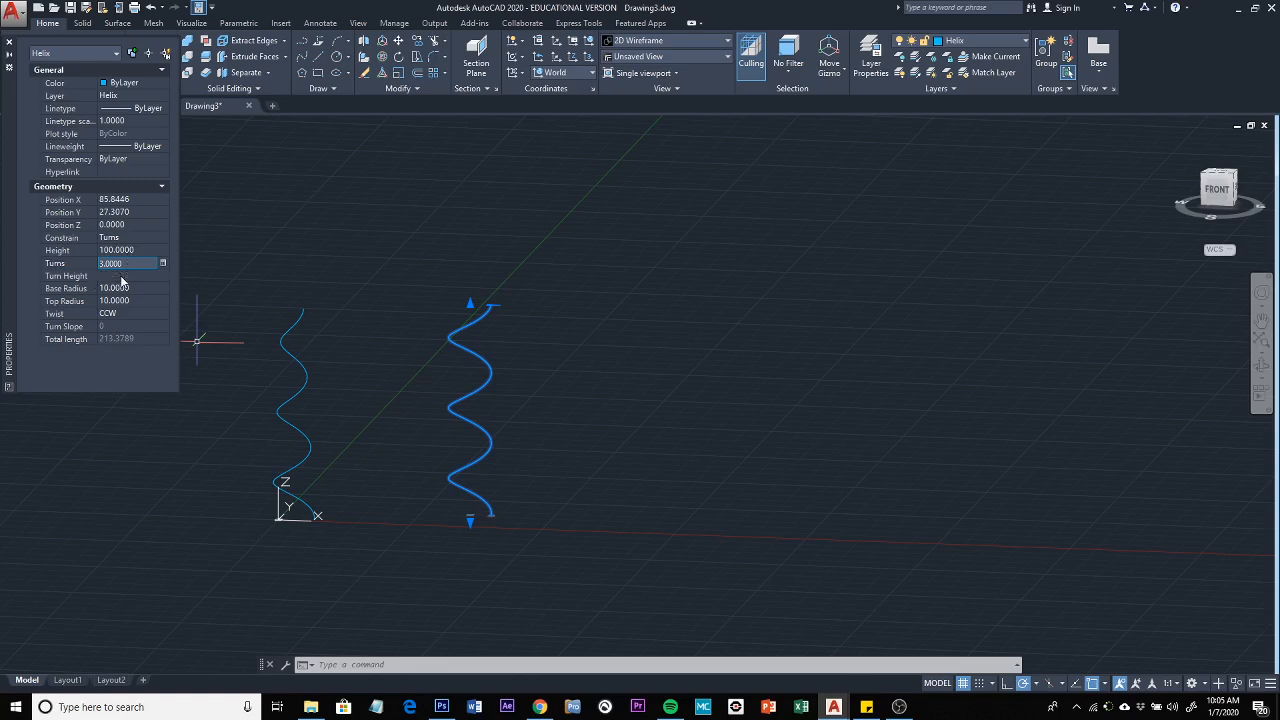
pyautogui.click(121, 276)
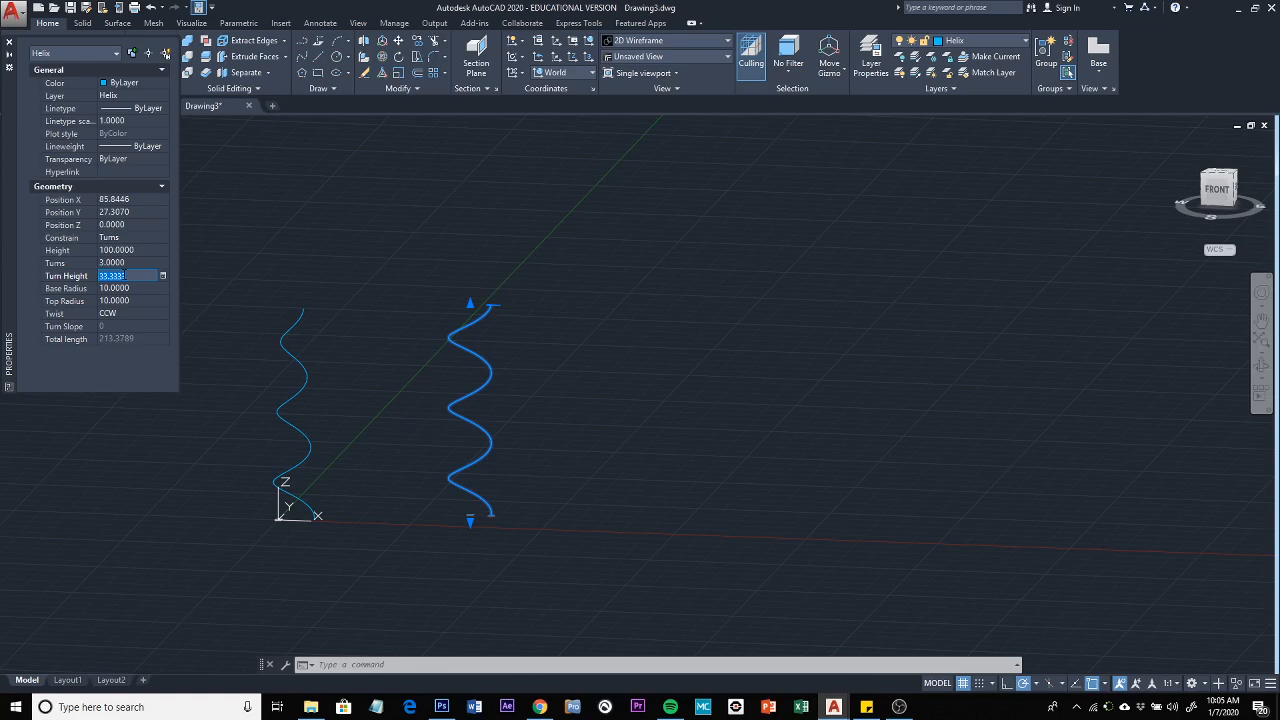
pyautogui.click(125, 264)
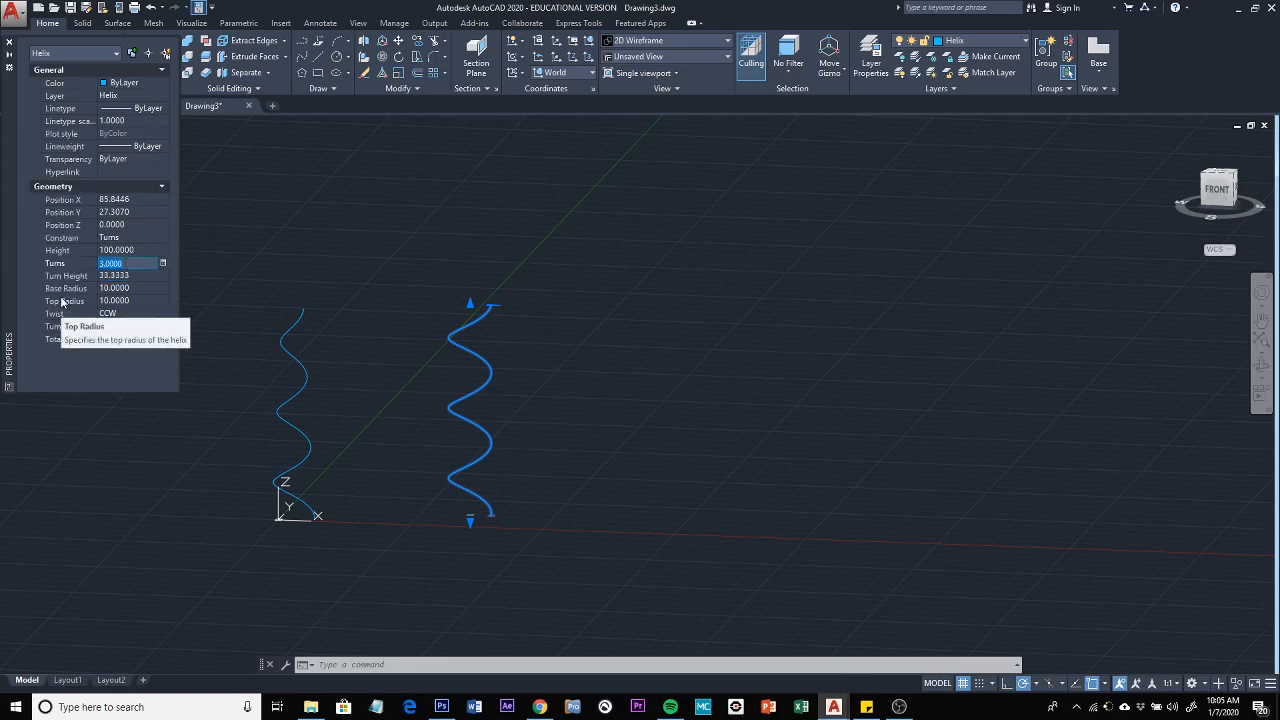
pyautogui.click(112, 276)
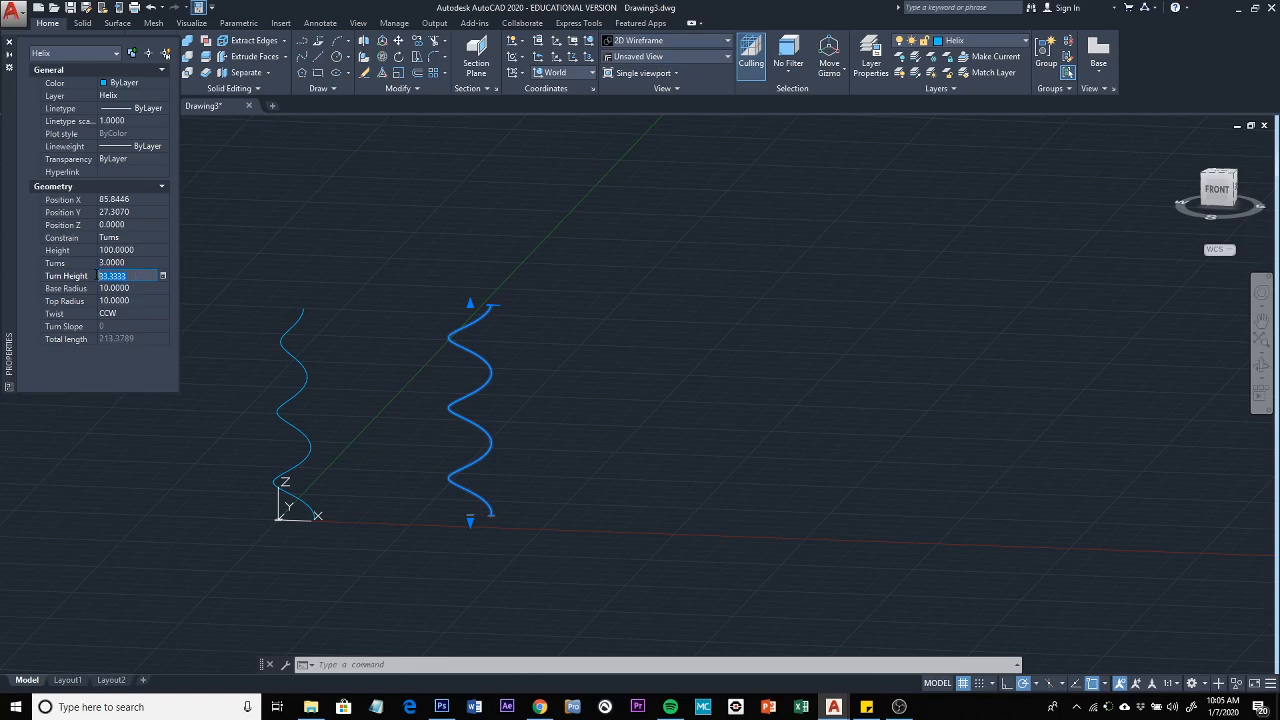
pyautogui.write('5')
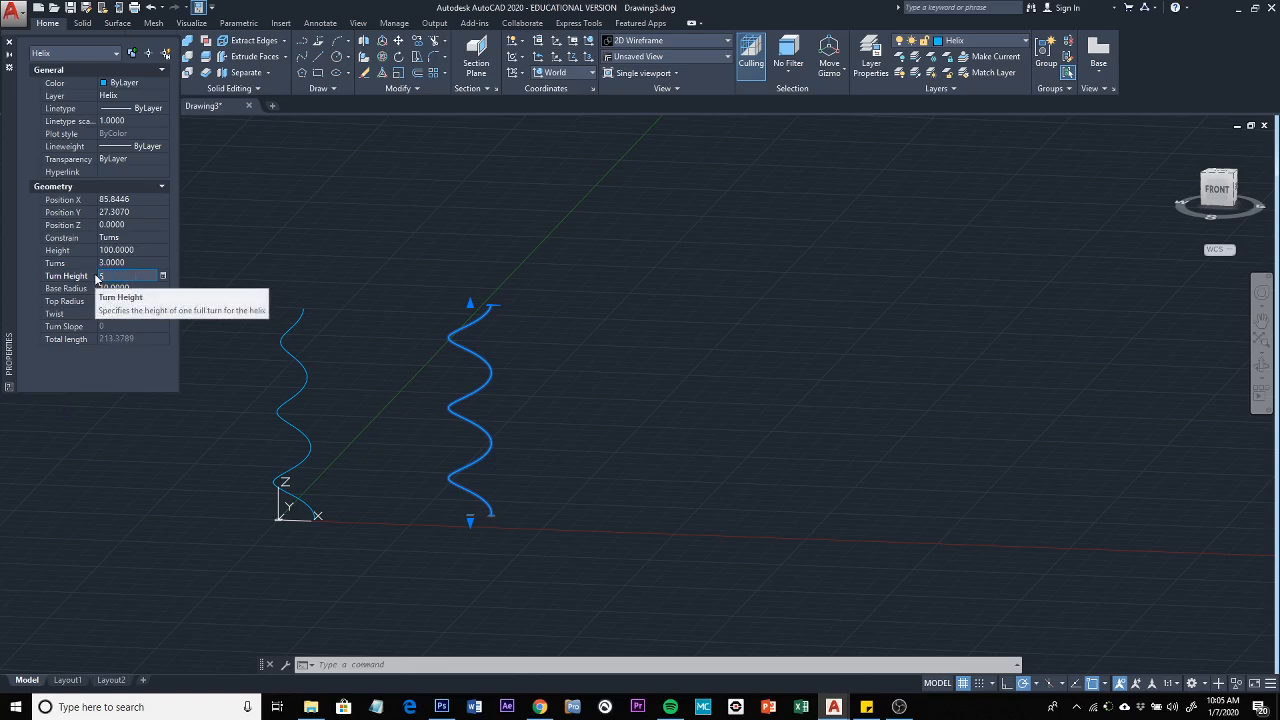
pyautogui.press('Tab')
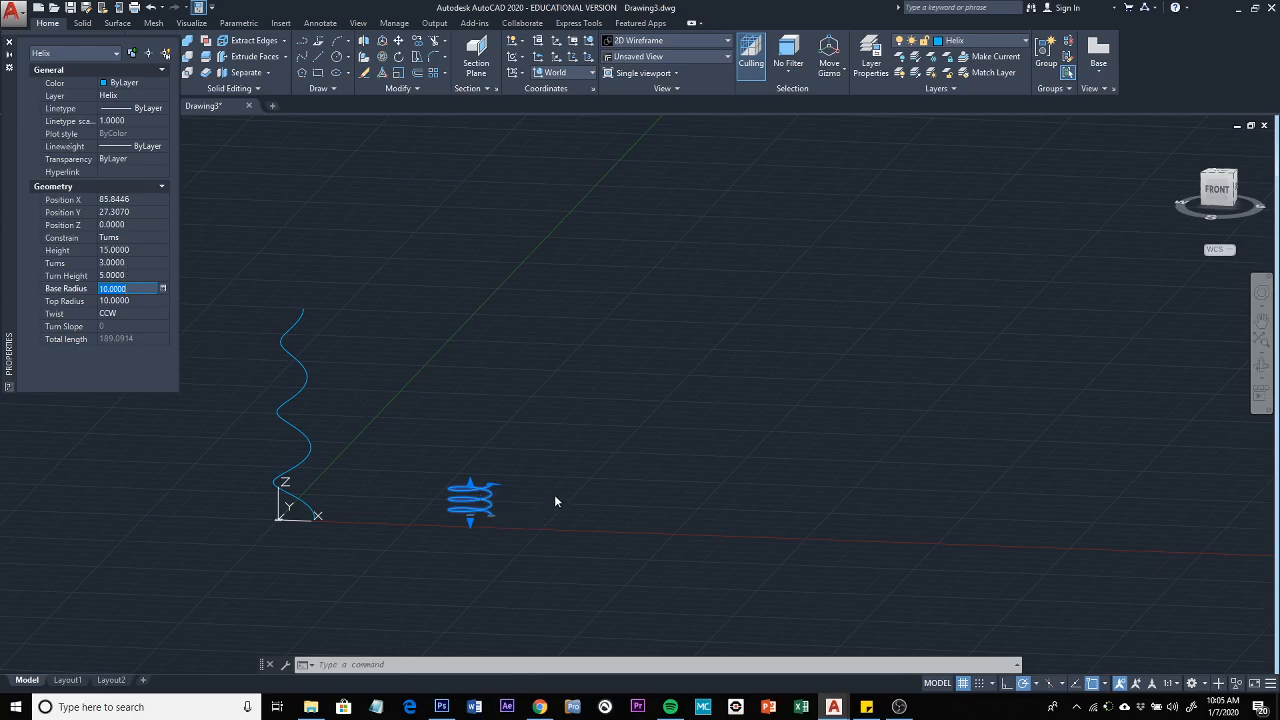
pyautogui.click(541, 435)
pyautogui.click(541, 435)
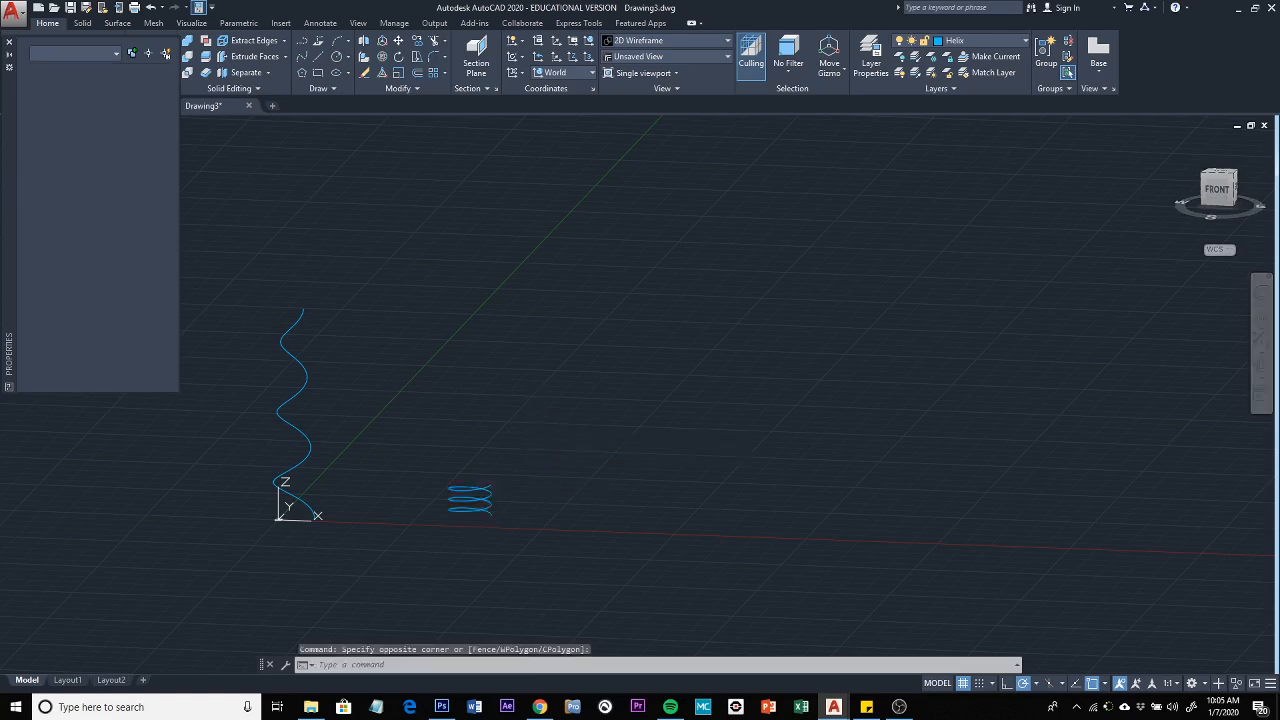
pyautogui.hotkey('ctrl', 'z')
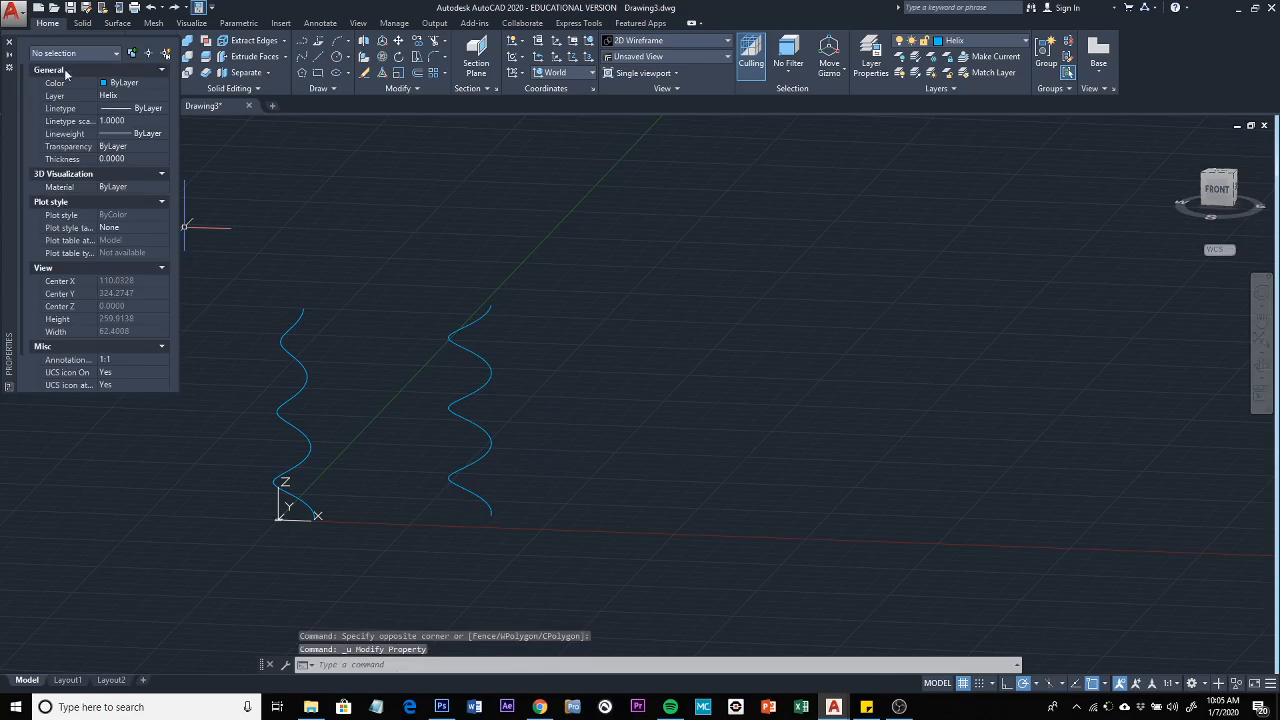
# Reselect the straight helix, set its number of turns to 20, and close its properties
pyautogui.click(458, 344)
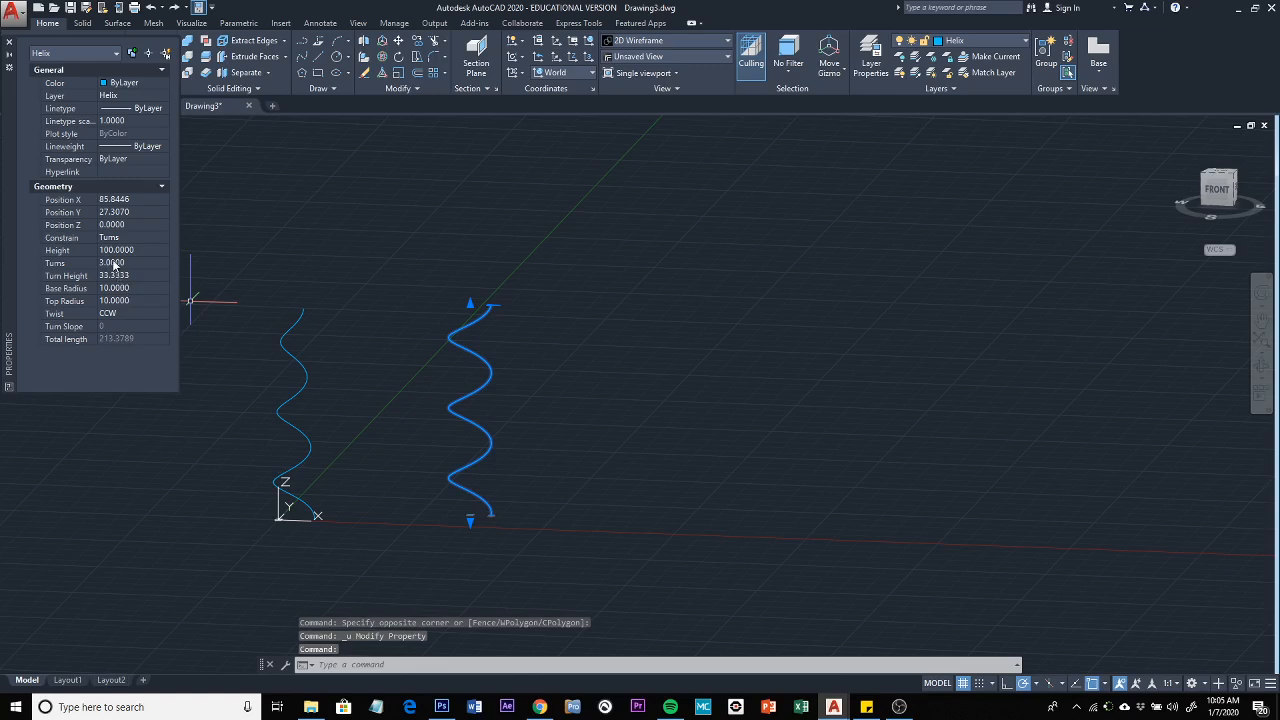
pyautogui.click(114, 262)
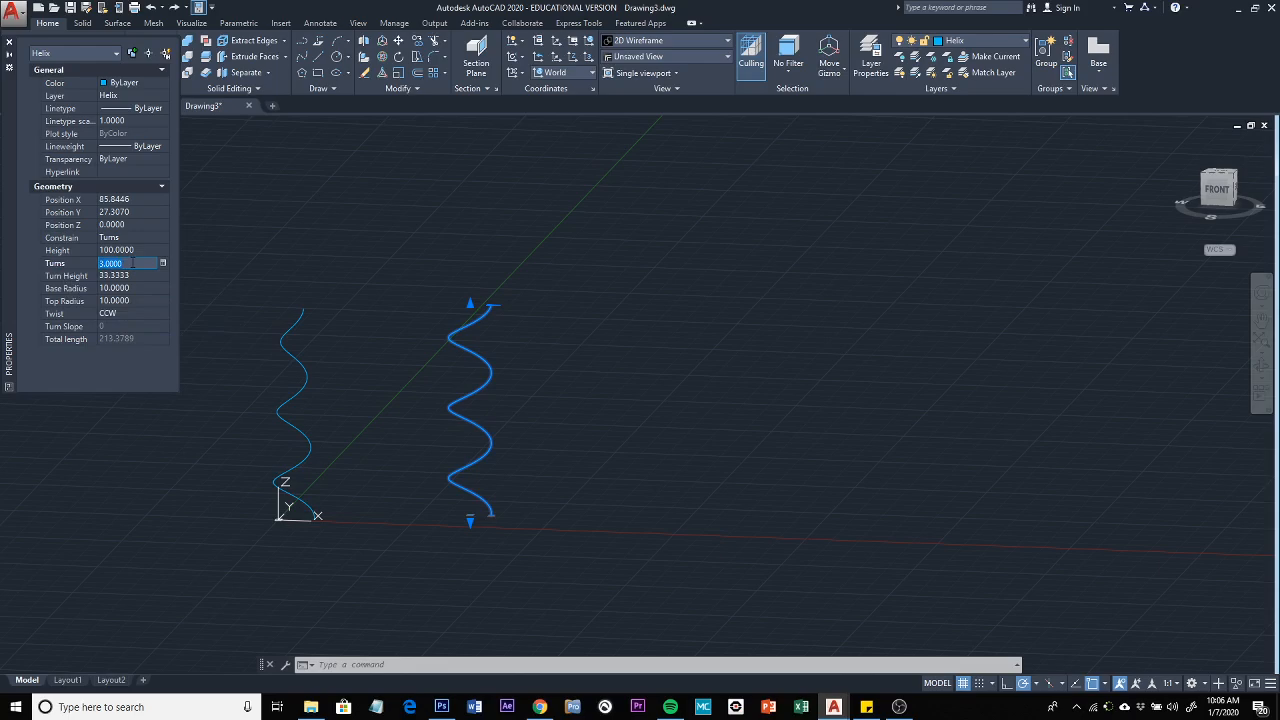
pyautogui.write('20')
pyautogui.press('Tab')
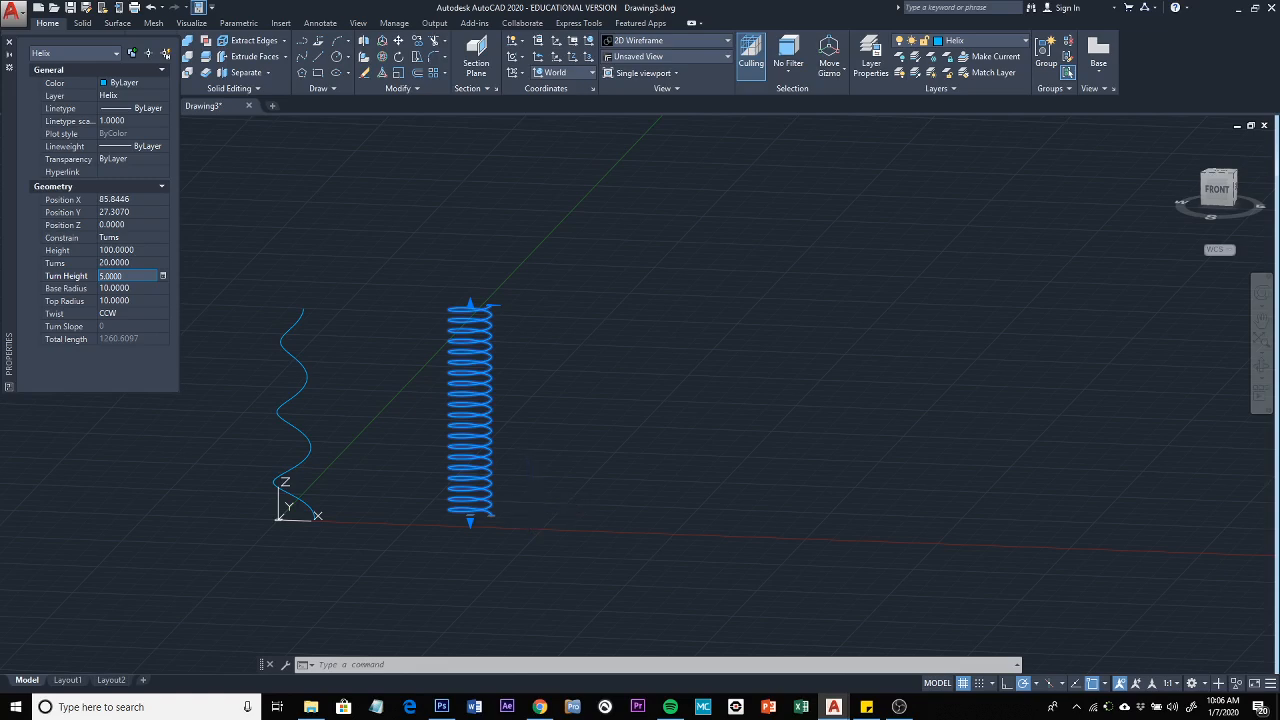
pyautogui.press('Escape')
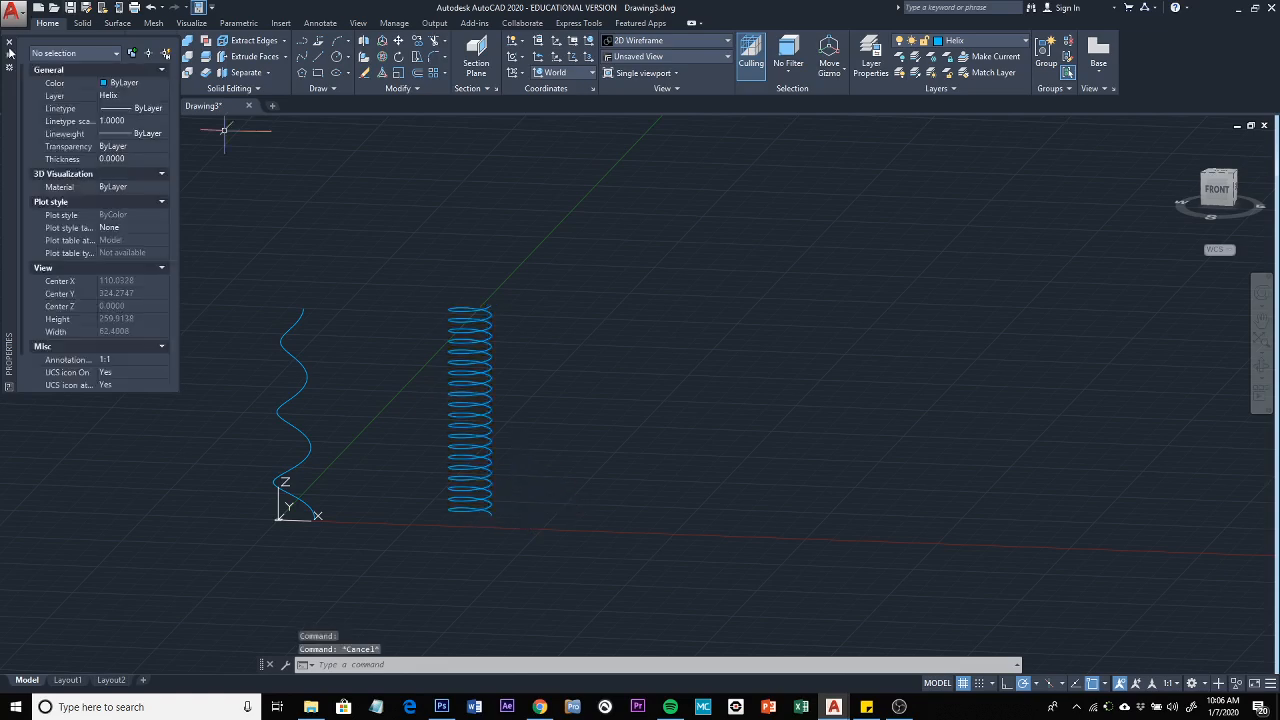
pyautogui.click(10, 44)
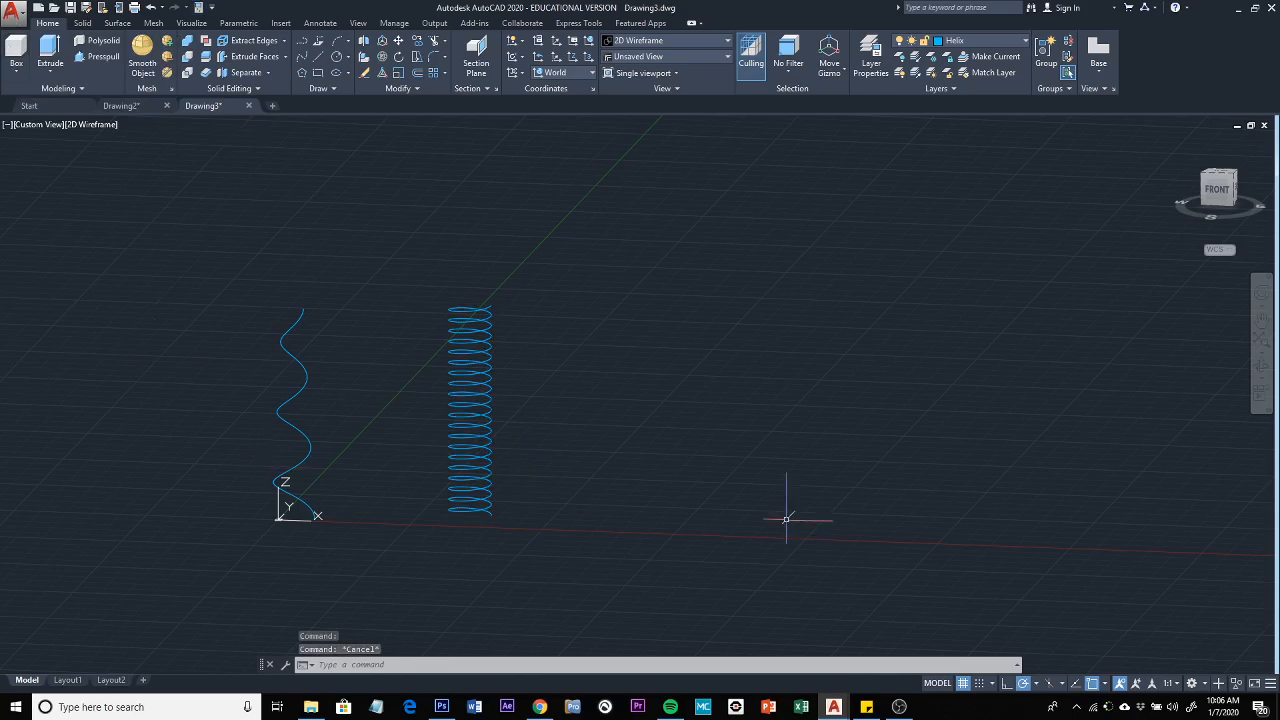
# Make Threads the current layer
pyautogui.scroll(4, 510, 505)
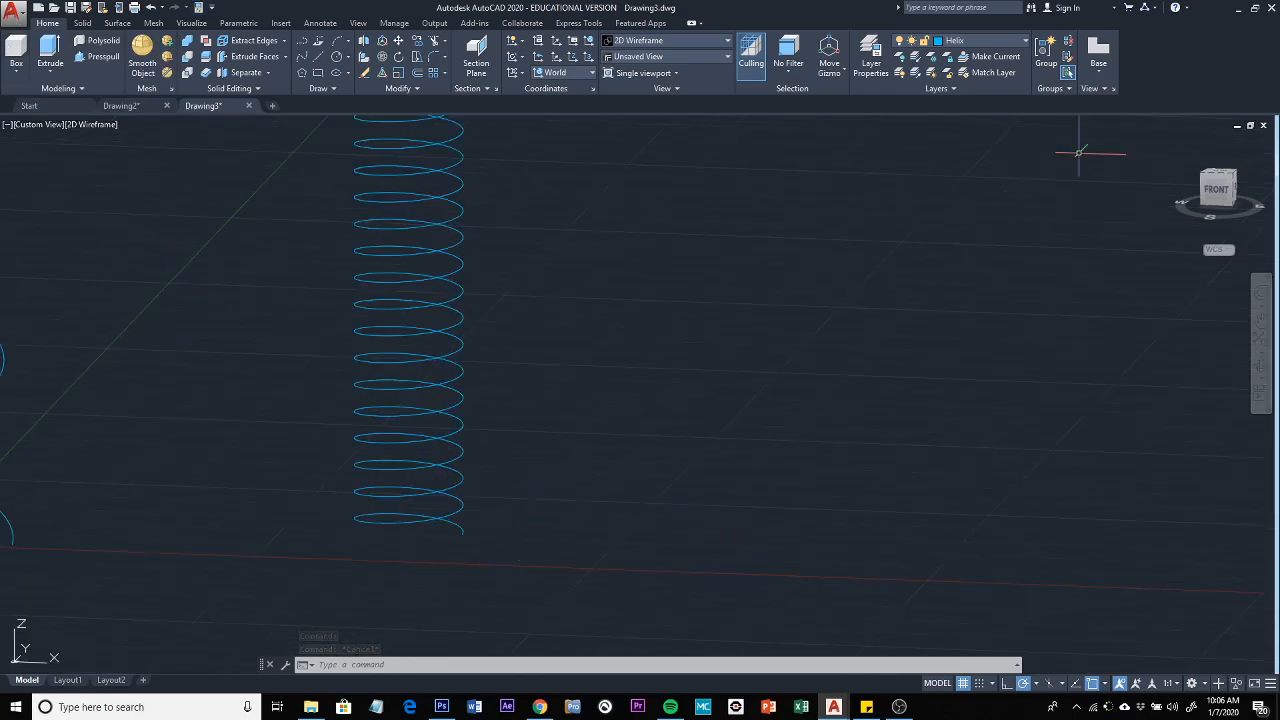
pyautogui.click(1025, 41)
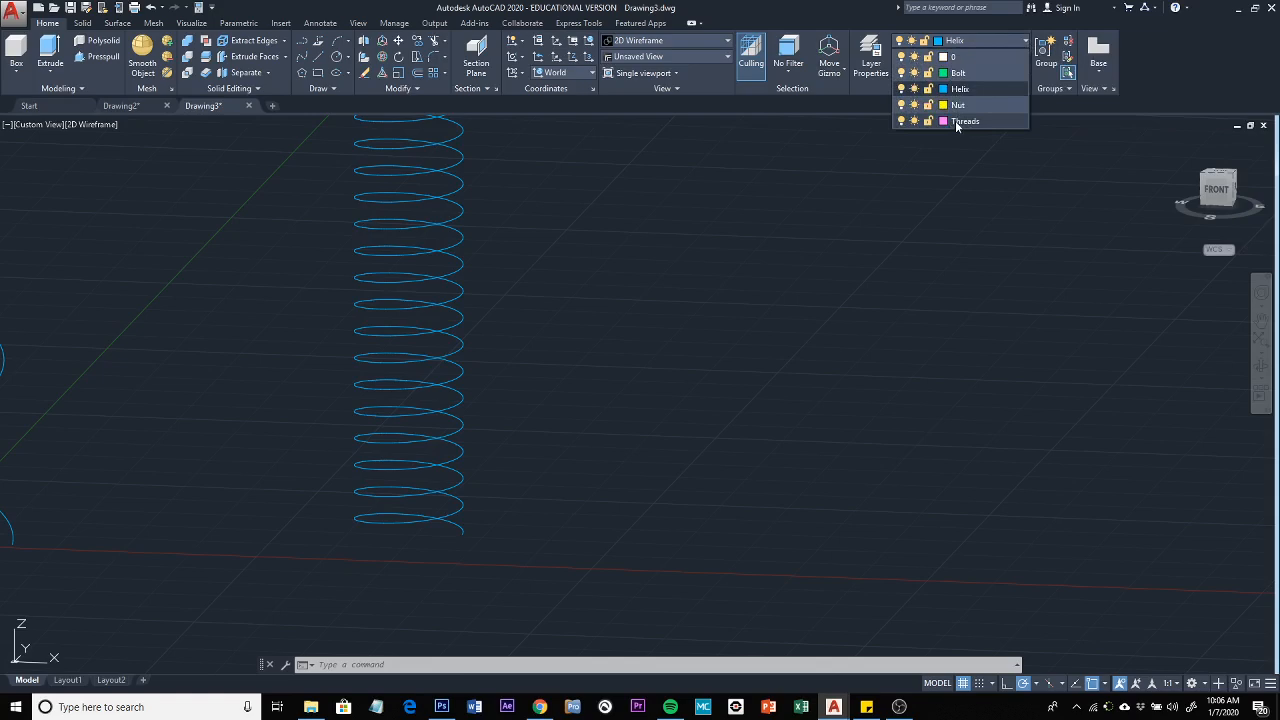
pyautogui.click(958, 121)
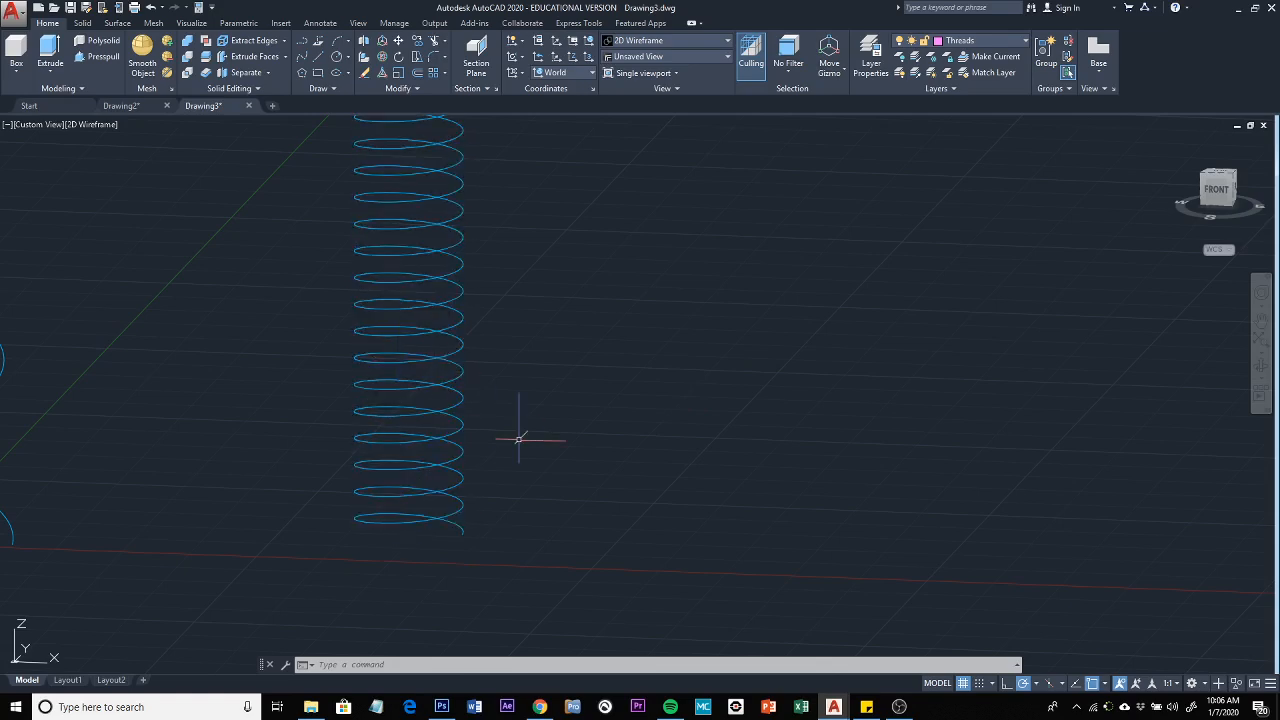
# Switch to Chrome to check the ISO metric thread angle diagram, and return to the AutoCAD drawing
pyautogui.click(539, 707)
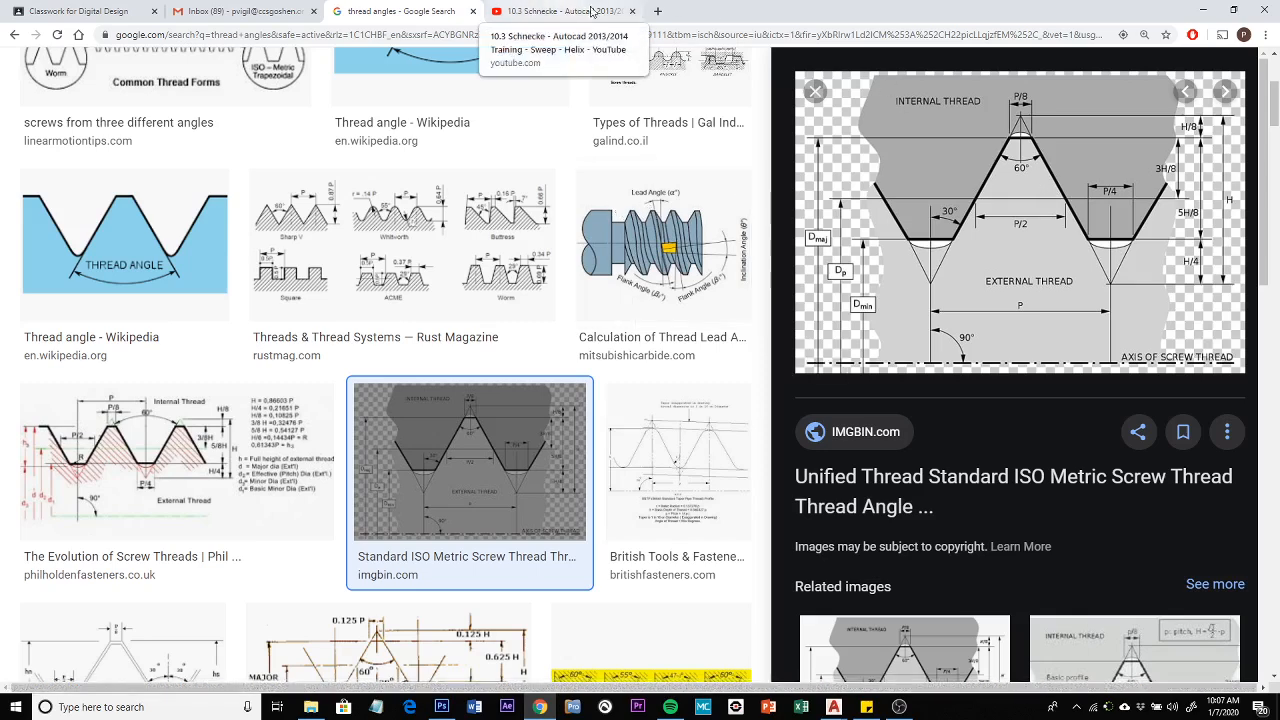
pyautogui.click(1204, 12)
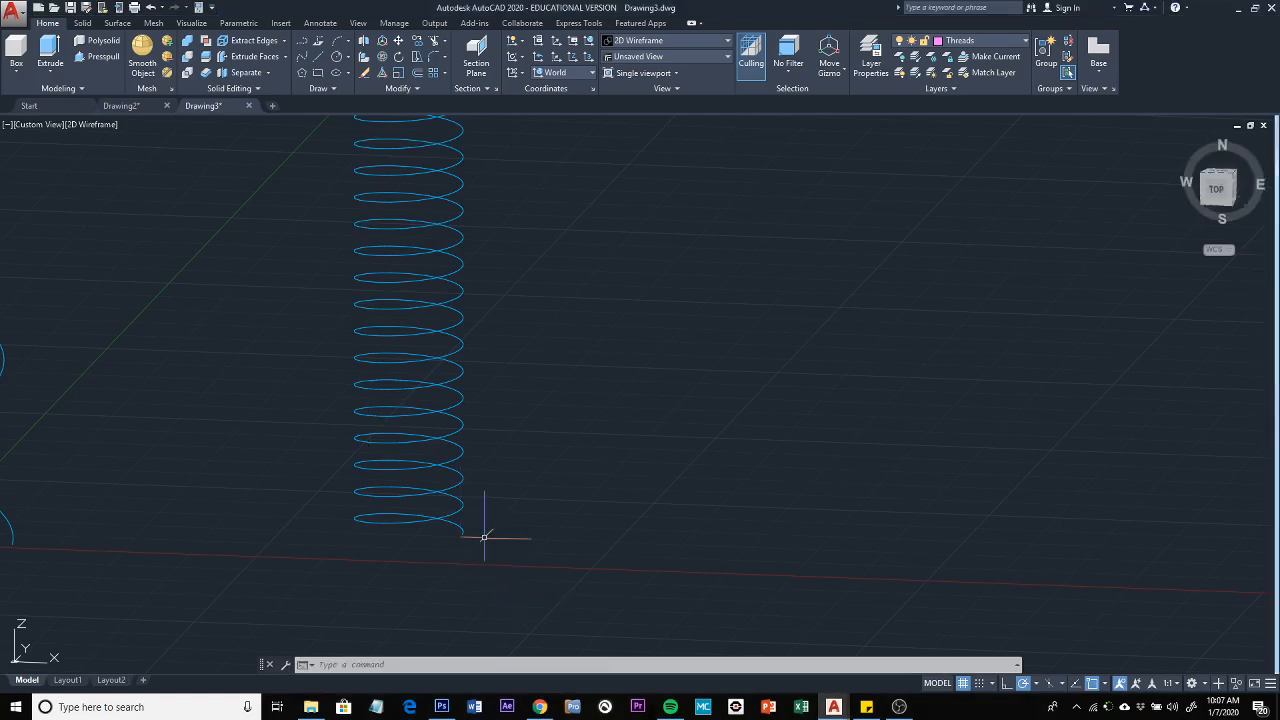
pyautogui.scroll(2, 473, 561)
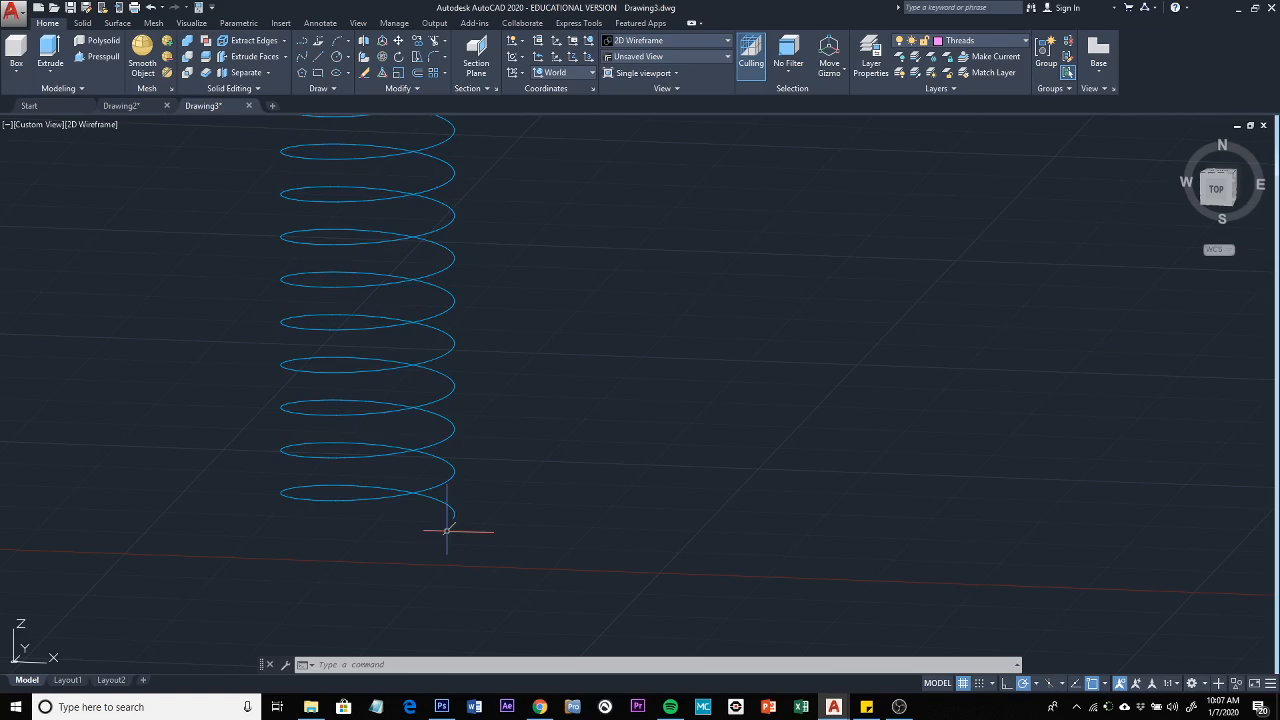
pyautogui.click(301, 42)
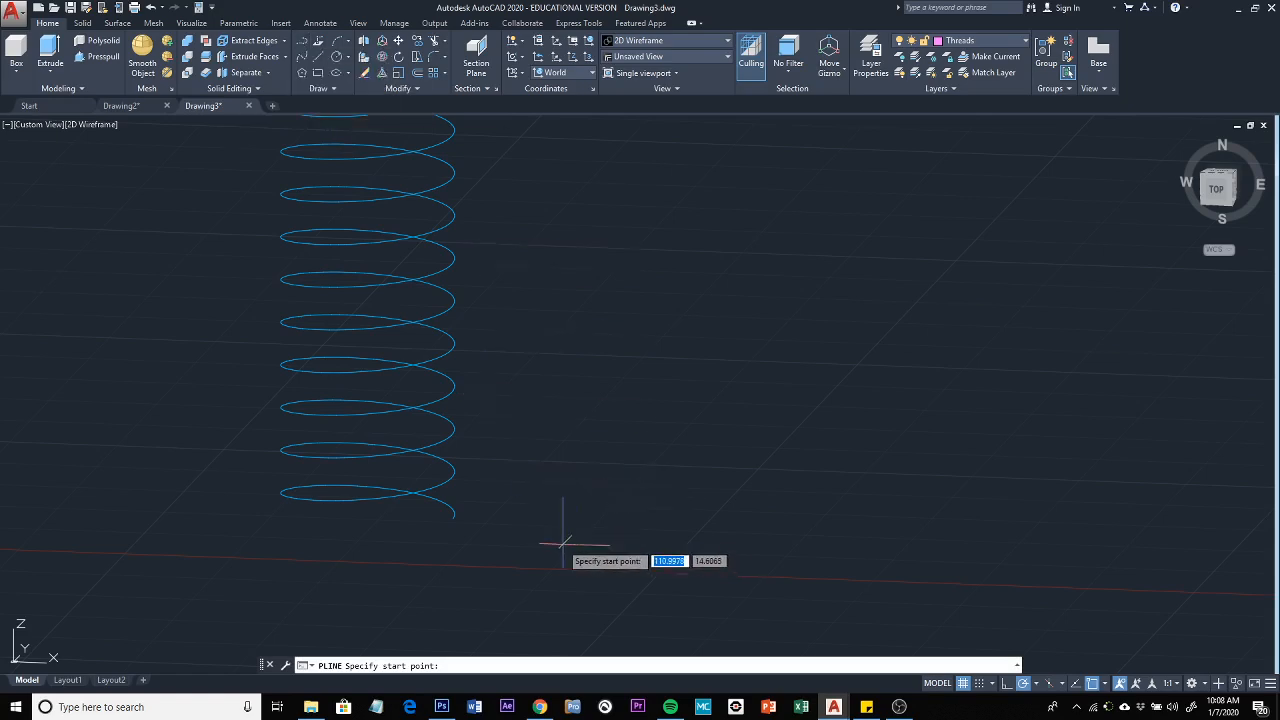
pyautogui.press('Escape')
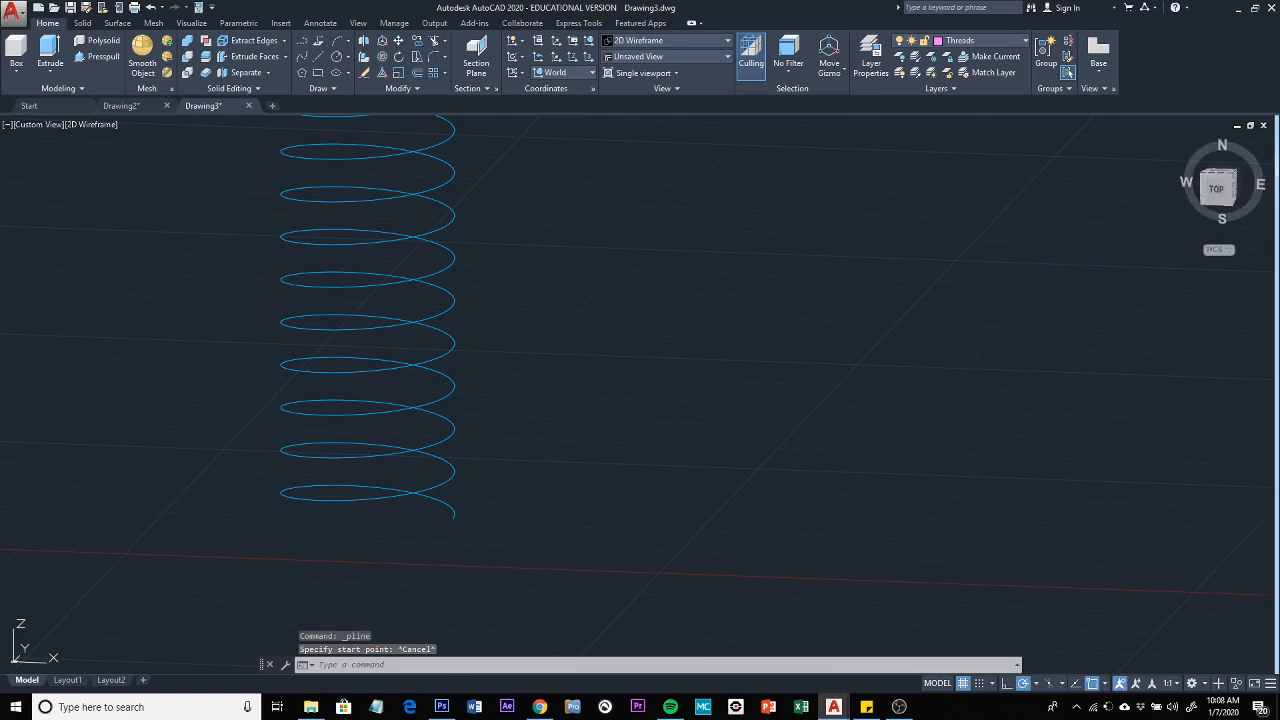
# Reset the coordinate system to World and set it to the Front orientation for drawing the thread profile
pyautogui.scroll(-2, 590, 515)
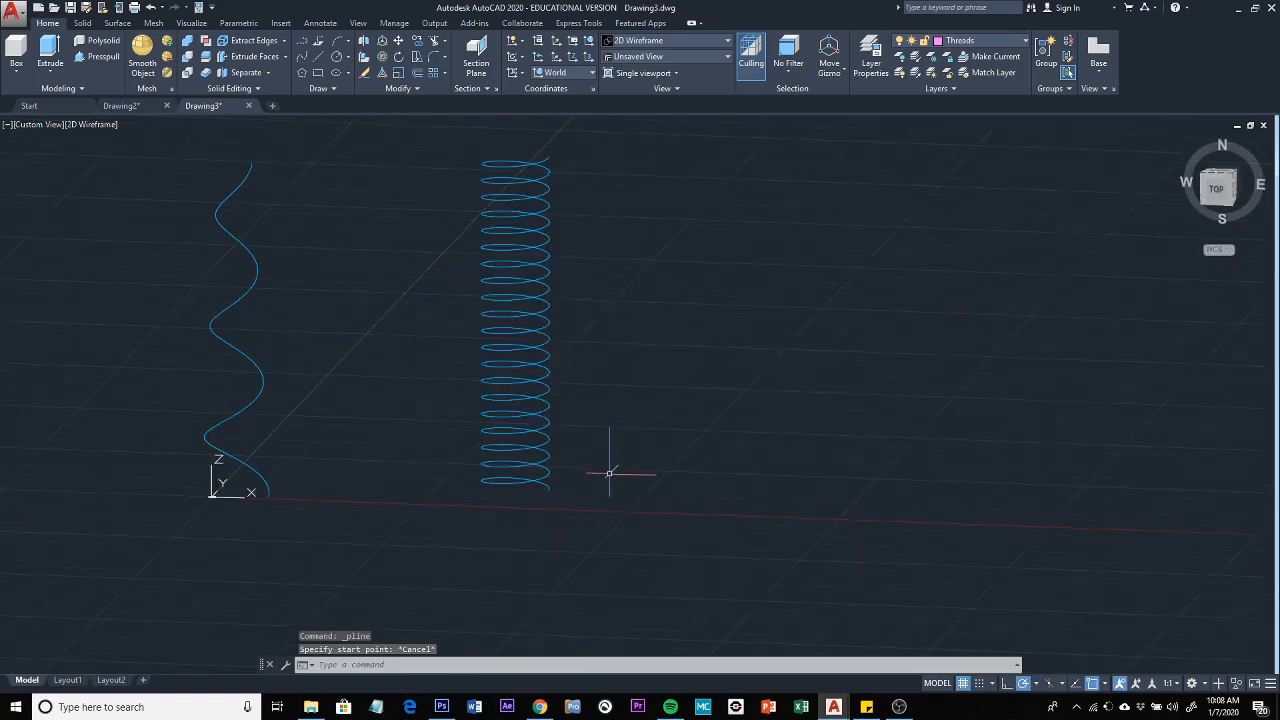
pyautogui.keyDown('shift'); pyautogui.moveTo(645, 410); pyautogui.dragTo(604, 598, button='middle'); pyautogui.keyUp('shift')
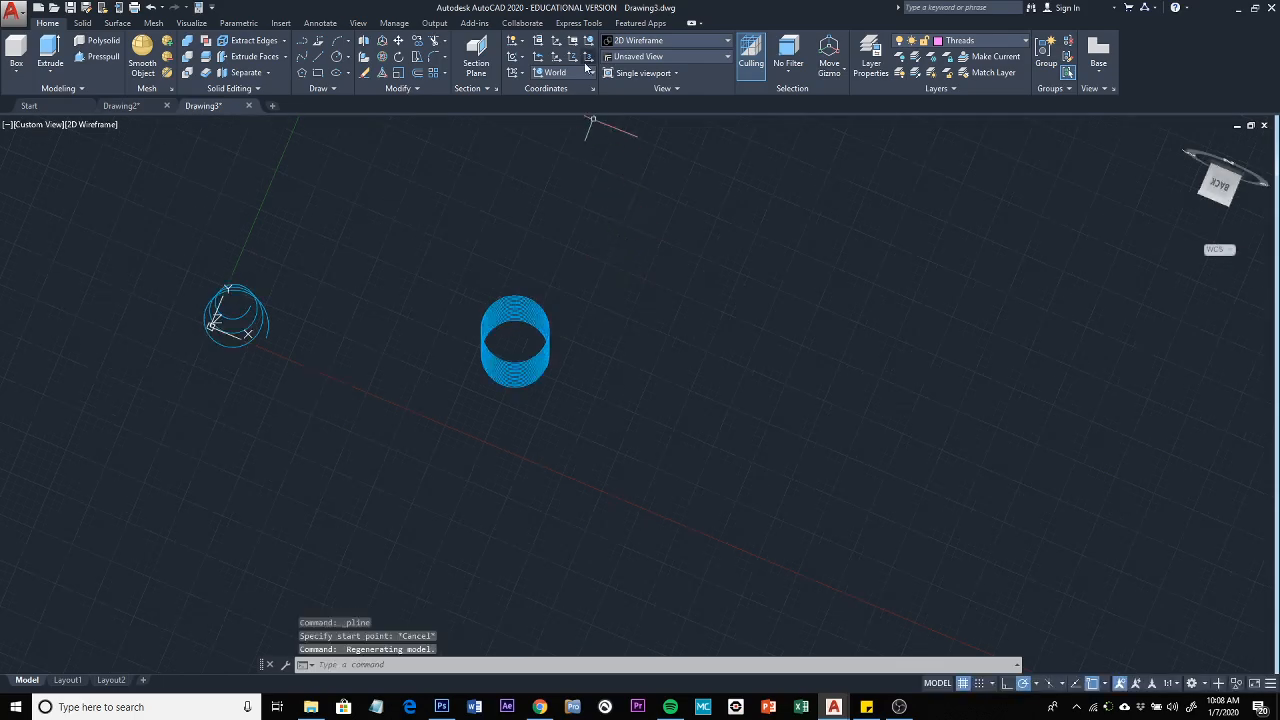
pyautogui.click(589, 44)
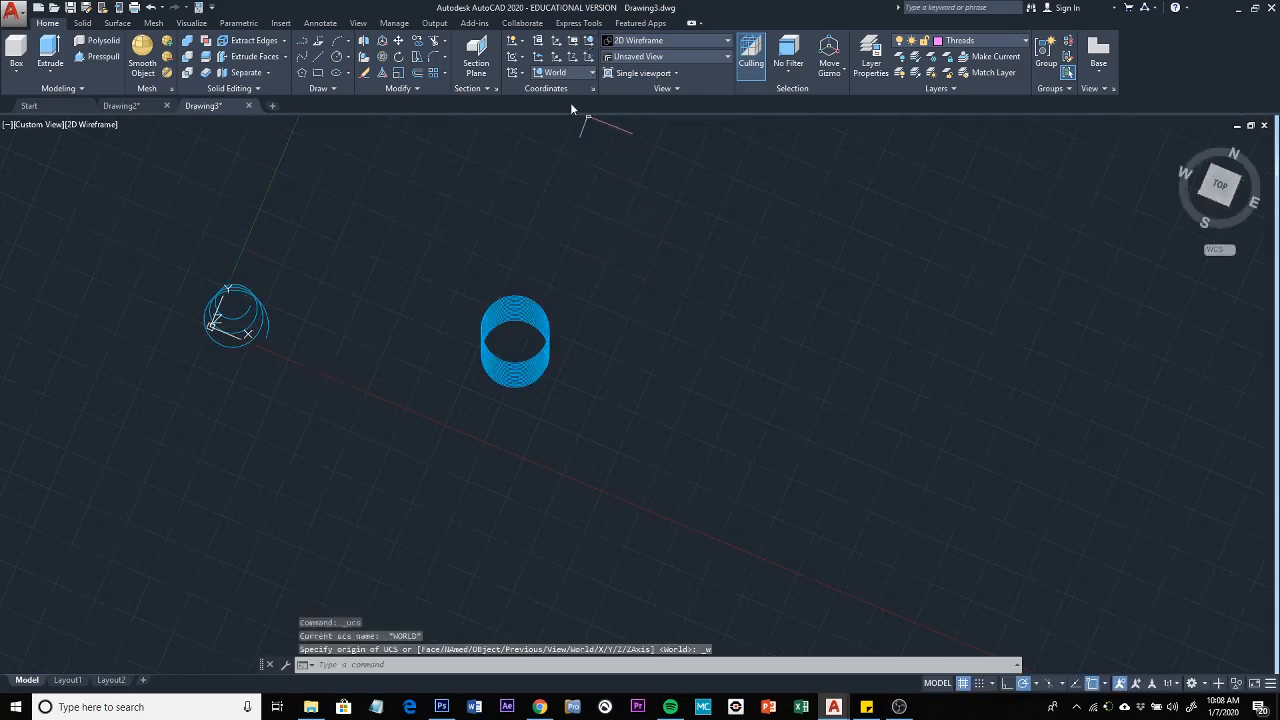
pyautogui.keyDown('shift'); pyautogui.moveTo(632, 512); pyautogui.dragTo(669, 371, button='middle'); pyautogui.keyUp('shift')
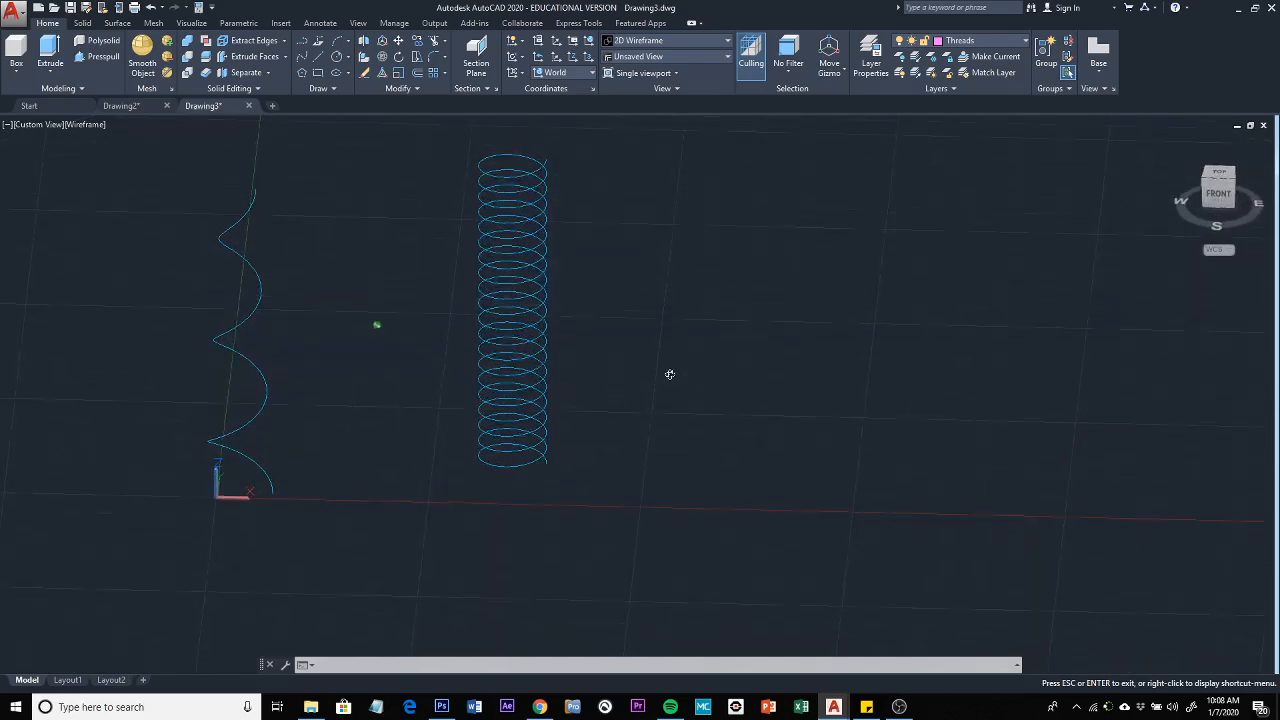
pyautogui.moveTo(558, 507)
pyautogui.keyDown('shift'); pyautogui.mouseDown(button='middle')
pyautogui.moveTo(563, 471)
pyautogui.moveTo(551, 514)
pyautogui.mouseUp(button='middle'); pyautogui.keyUp('shift')
pyautogui.scroll(5, 544, 507)
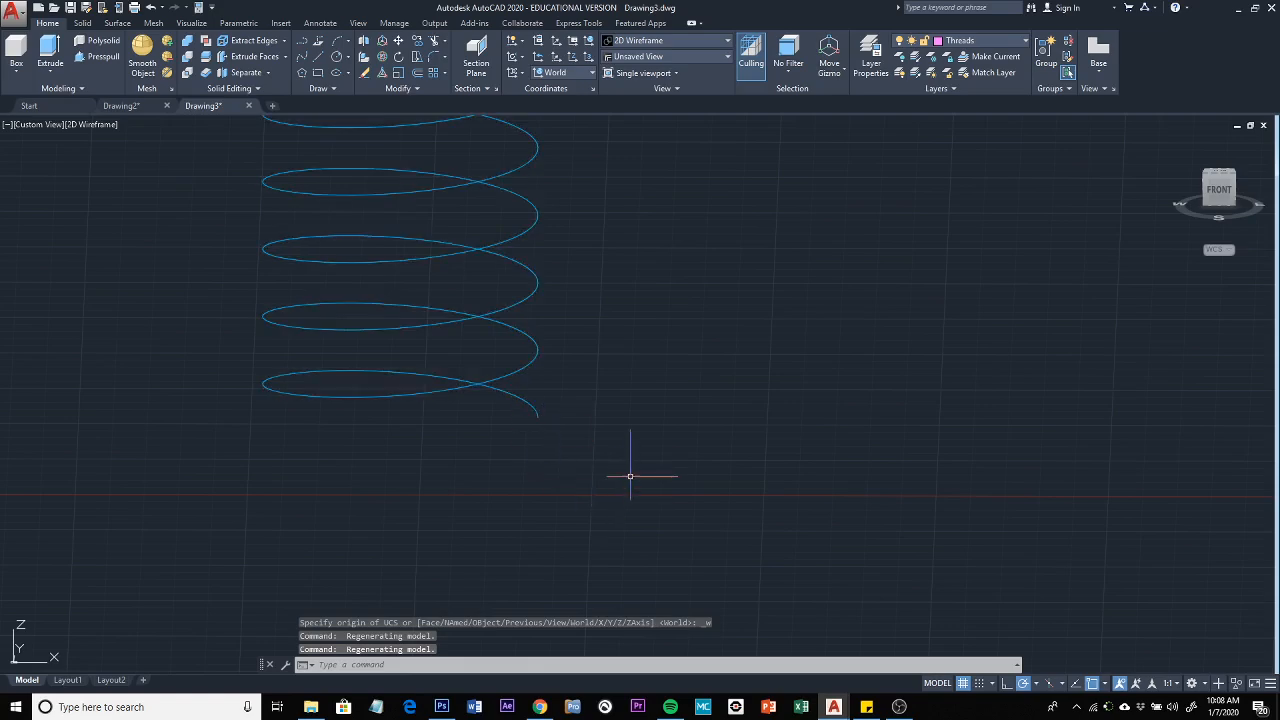
pyautogui.keyDown('shift'); pyautogui.moveTo(630, 476); pyautogui.dragTo(620, 446, button='middle'); pyautogui.keyUp('shift')
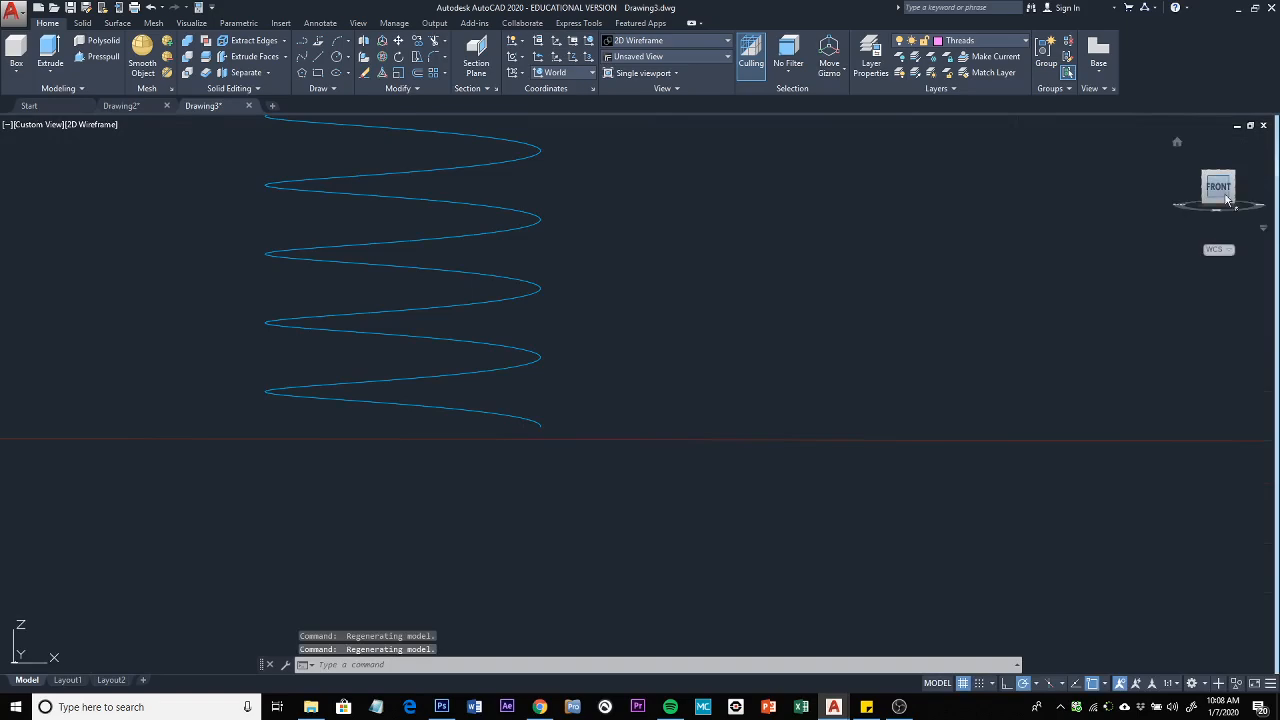
pyautogui.click(592, 72)
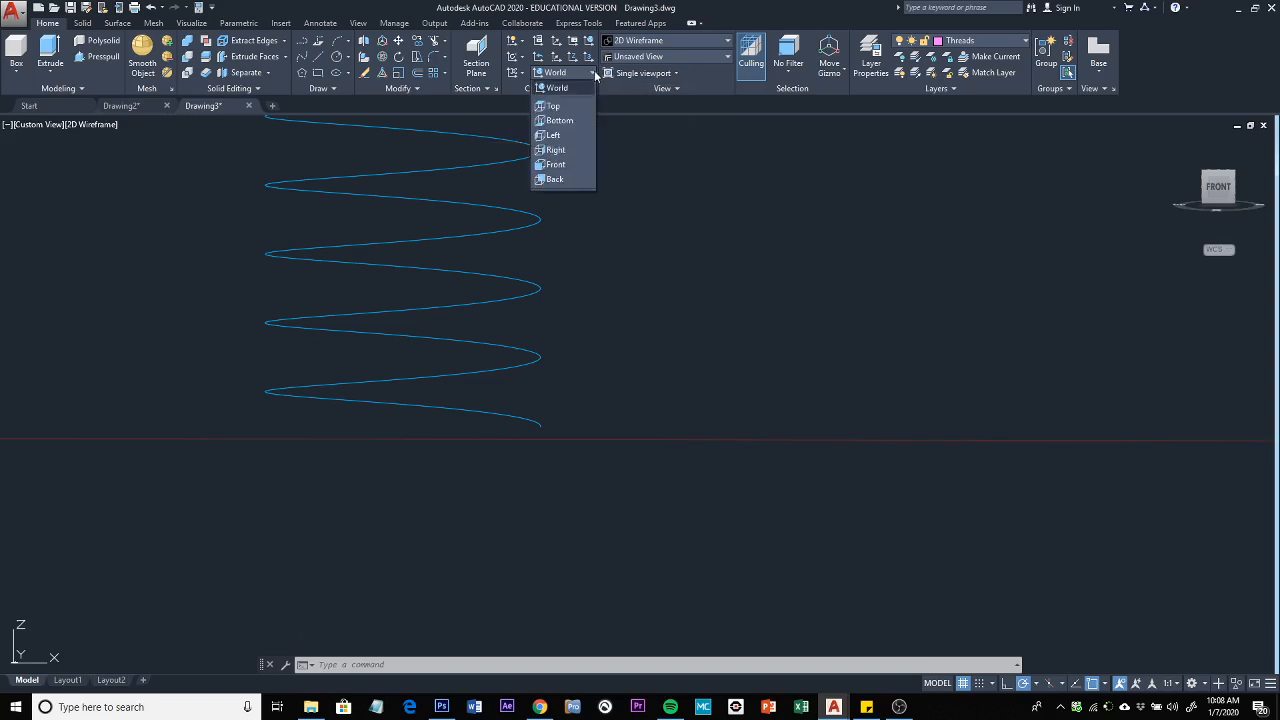
pyautogui.click(556, 165)
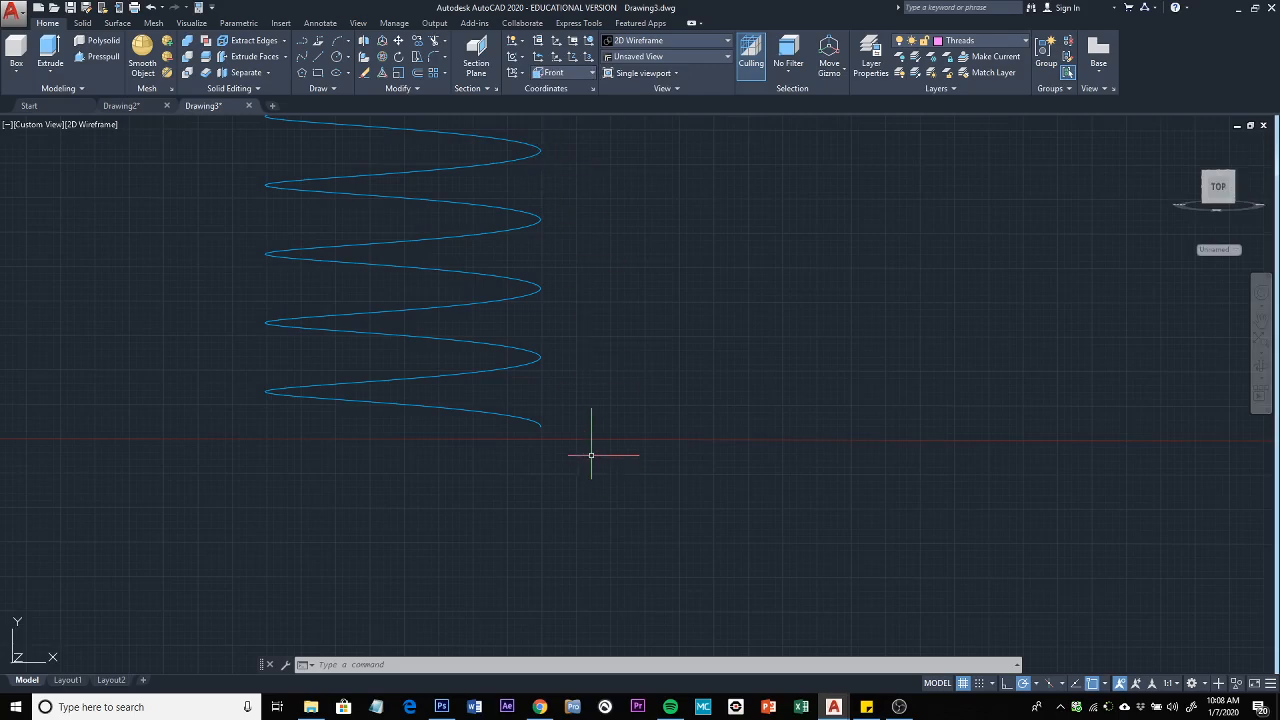
# Start a polyline at the lower endpoint of the 20-turn helix with a first segment 5 units straight up
pyautogui.keyDown('shift'); pyautogui.moveTo(591, 455); pyautogui.dragTo(606, 428, button='middle'); pyautogui.keyUp('shift')
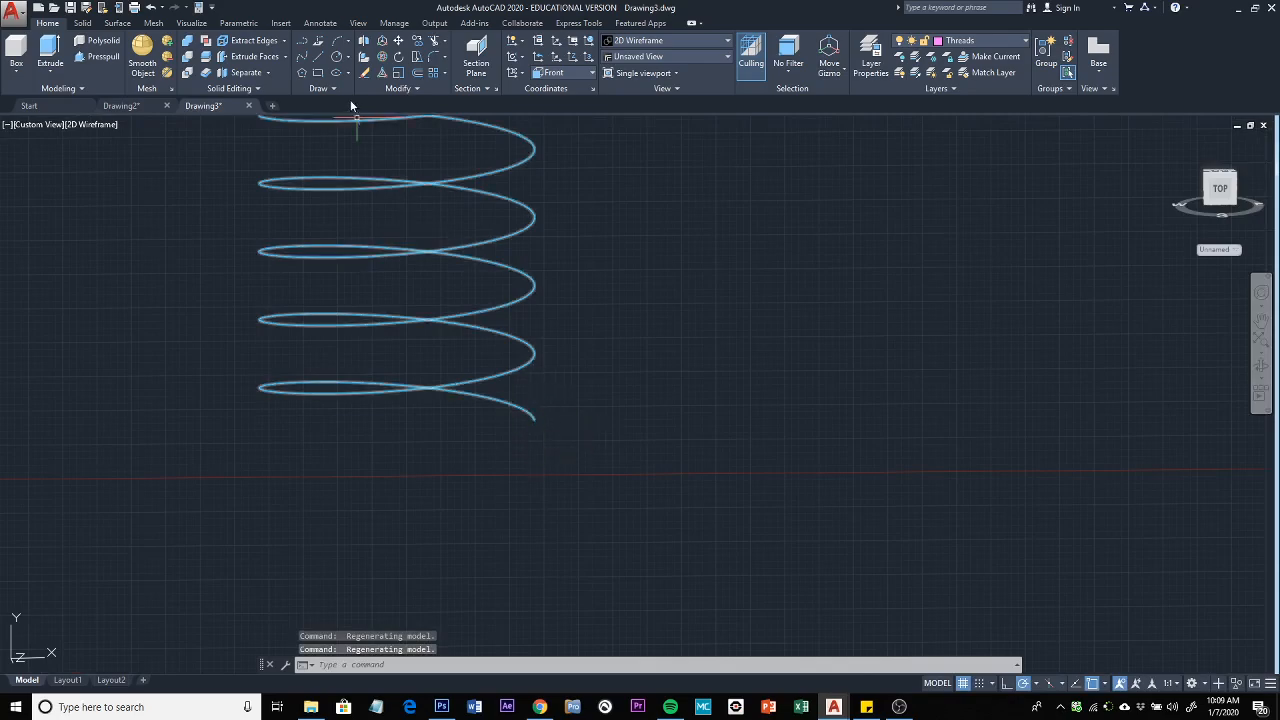
pyautogui.click(300, 42)
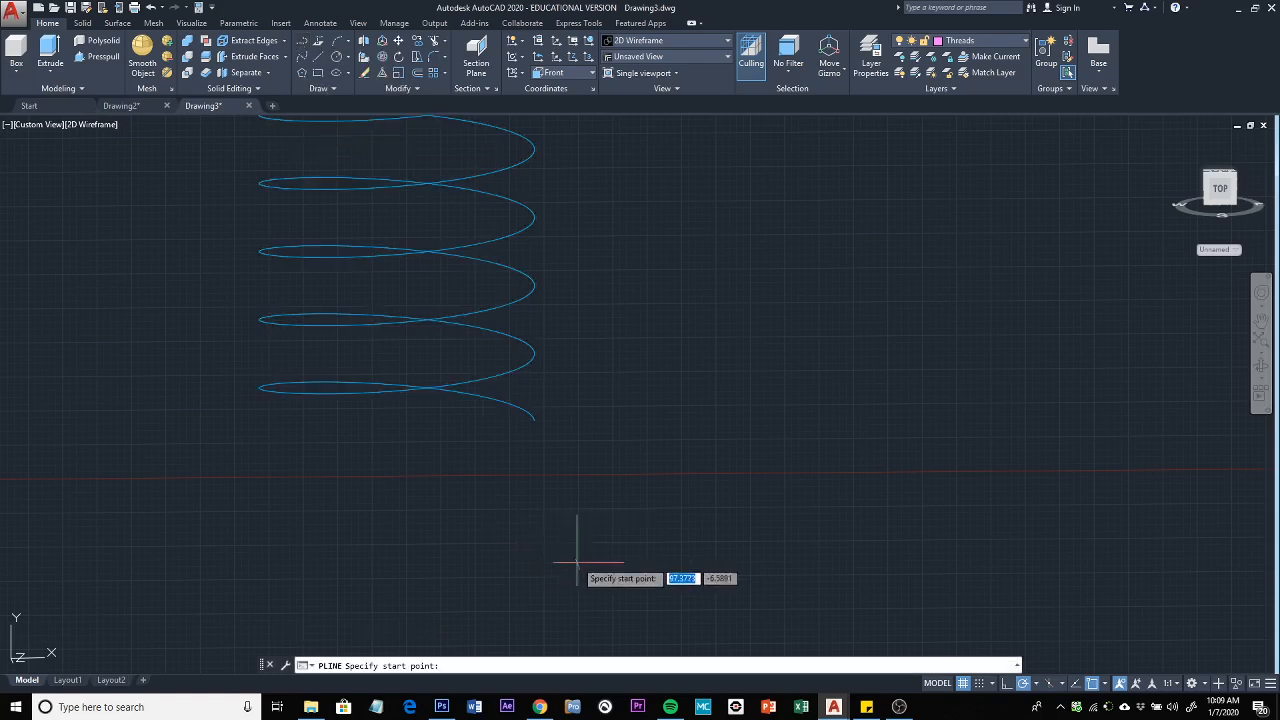
pyautogui.scroll(5, 557, 443)
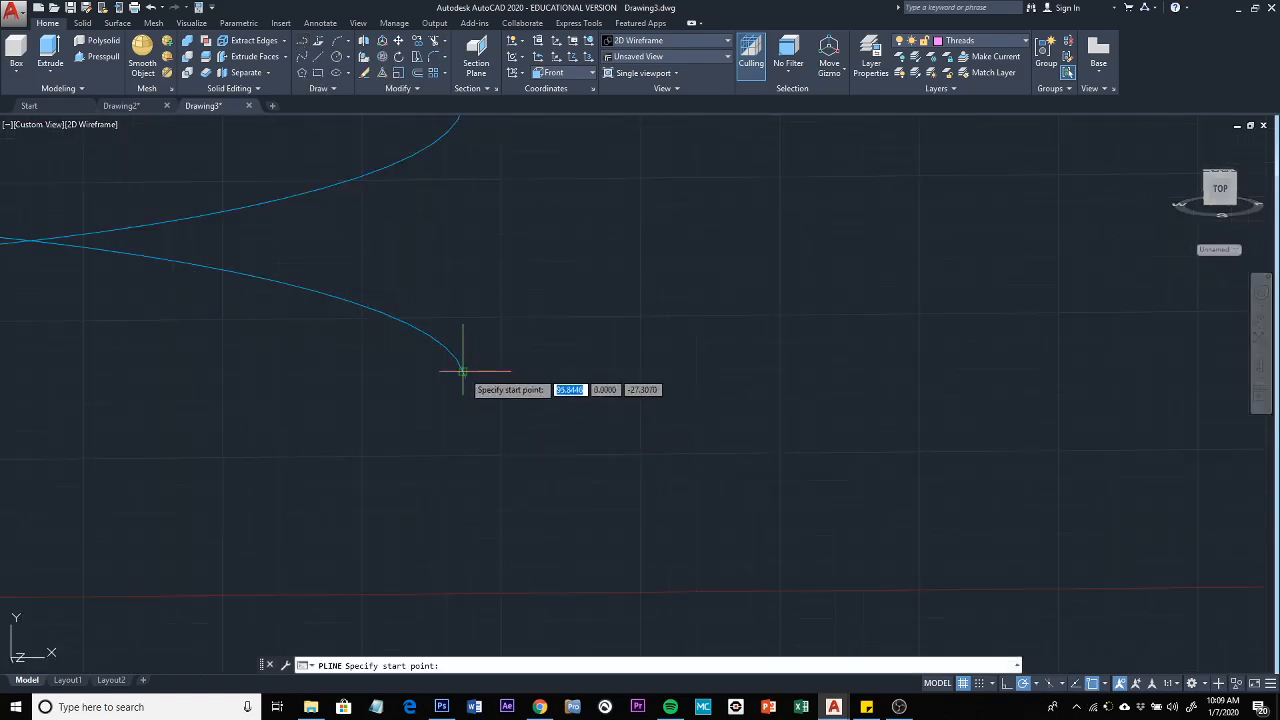
pyautogui.click(462, 371)
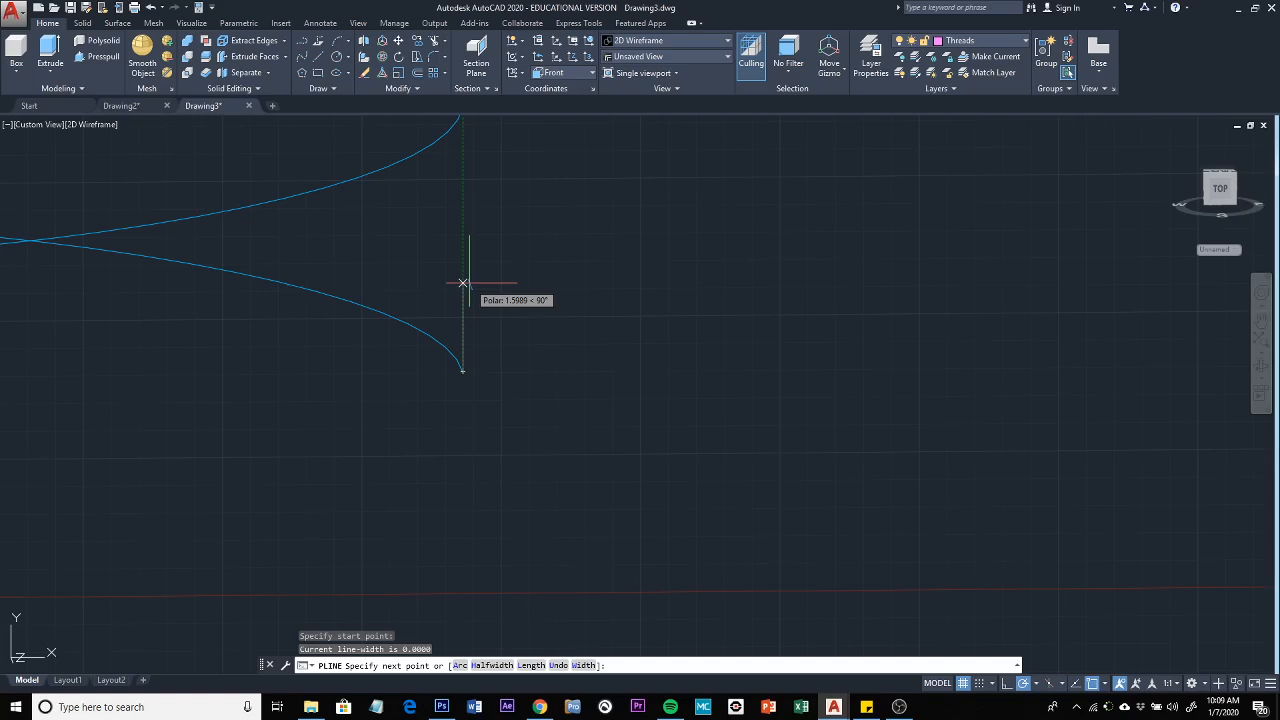
pyautogui.write('5')
pyautogui.press('Return')
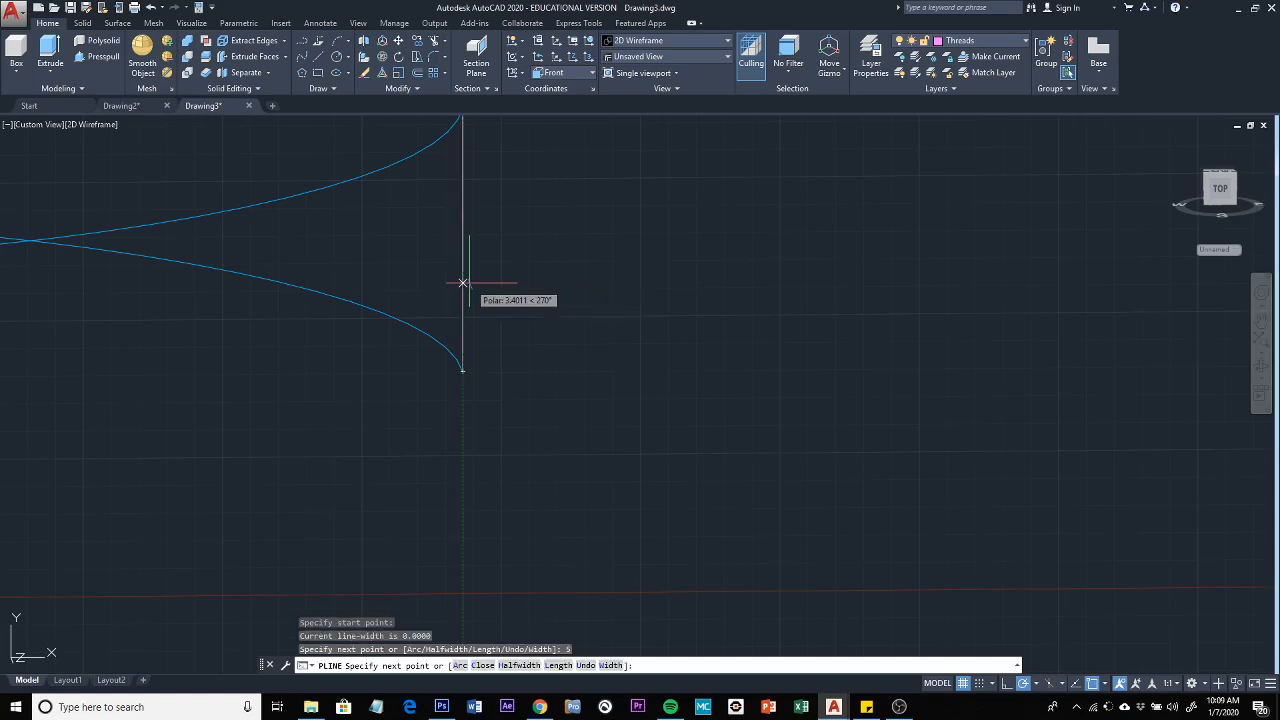
# Finish the 5-unit vertical line and draw a 5-unit horizontal polyline from its midpoint toward the helix axis
pyautogui.scroll(-2, 469, 283)
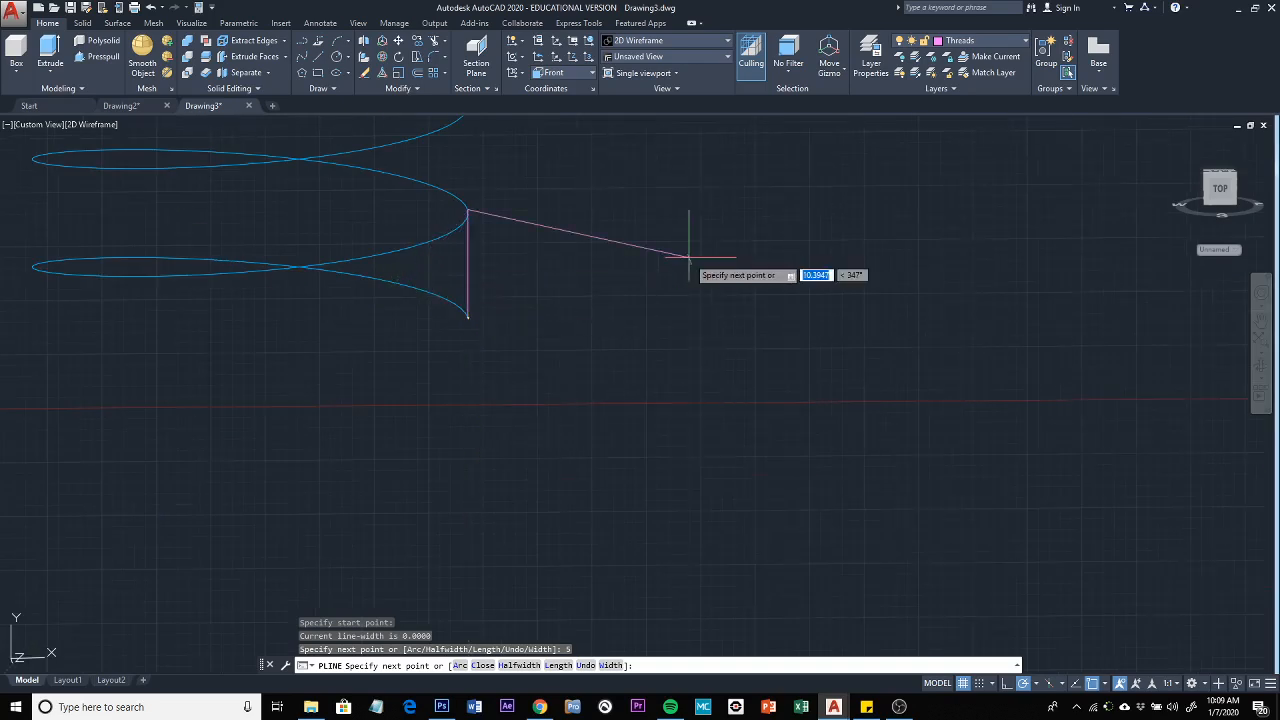
pyautogui.press('Escape')
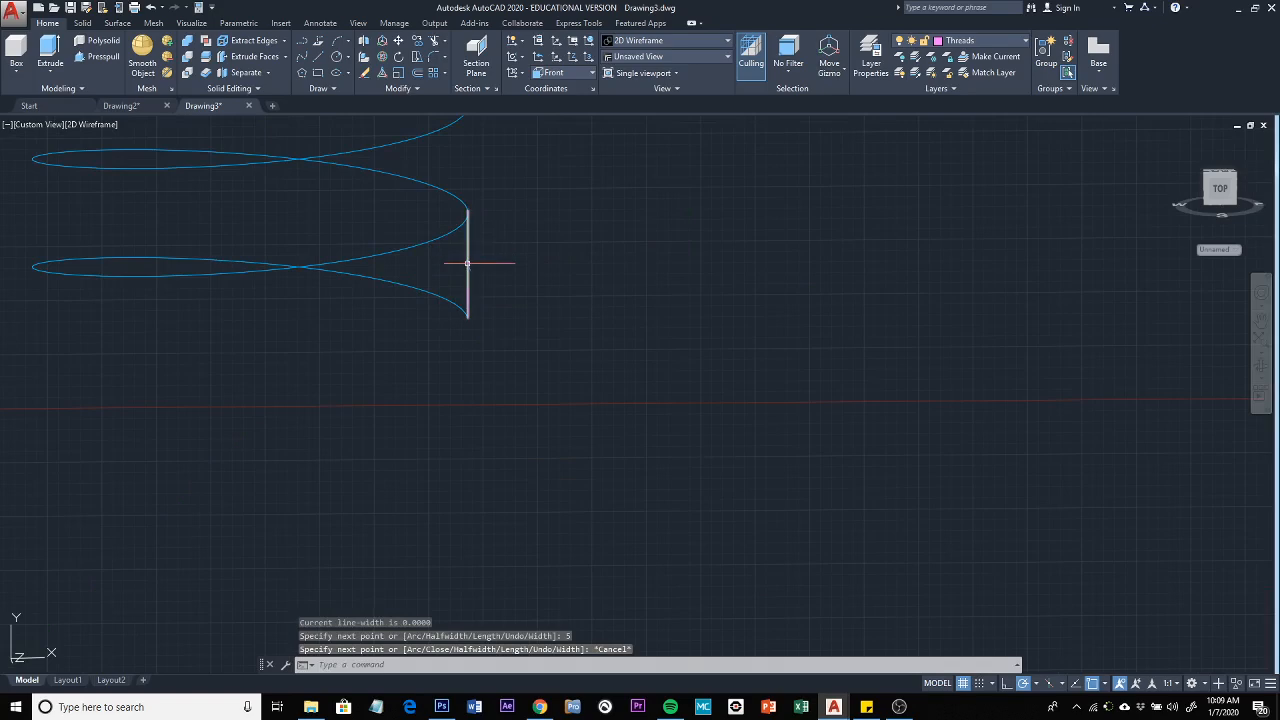
pyautogui.click(303, 43)
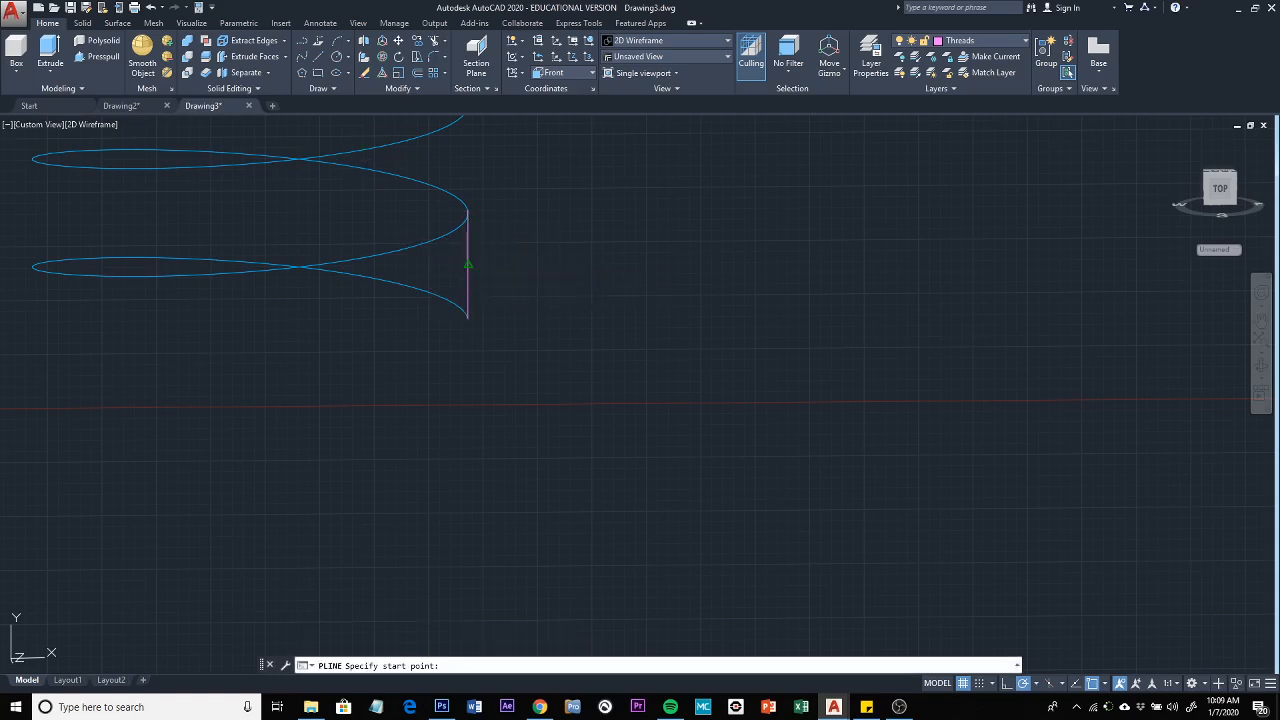
pyautogui.click(467, 264)
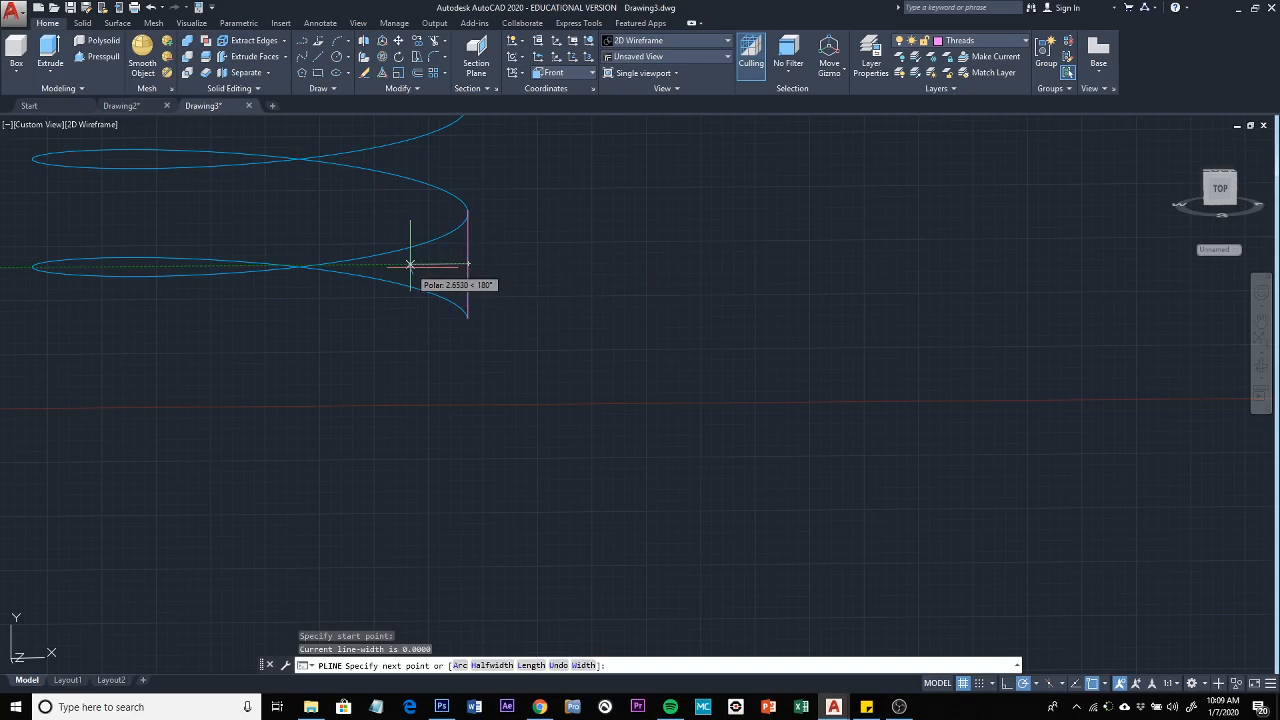
pyautogui.write('5')
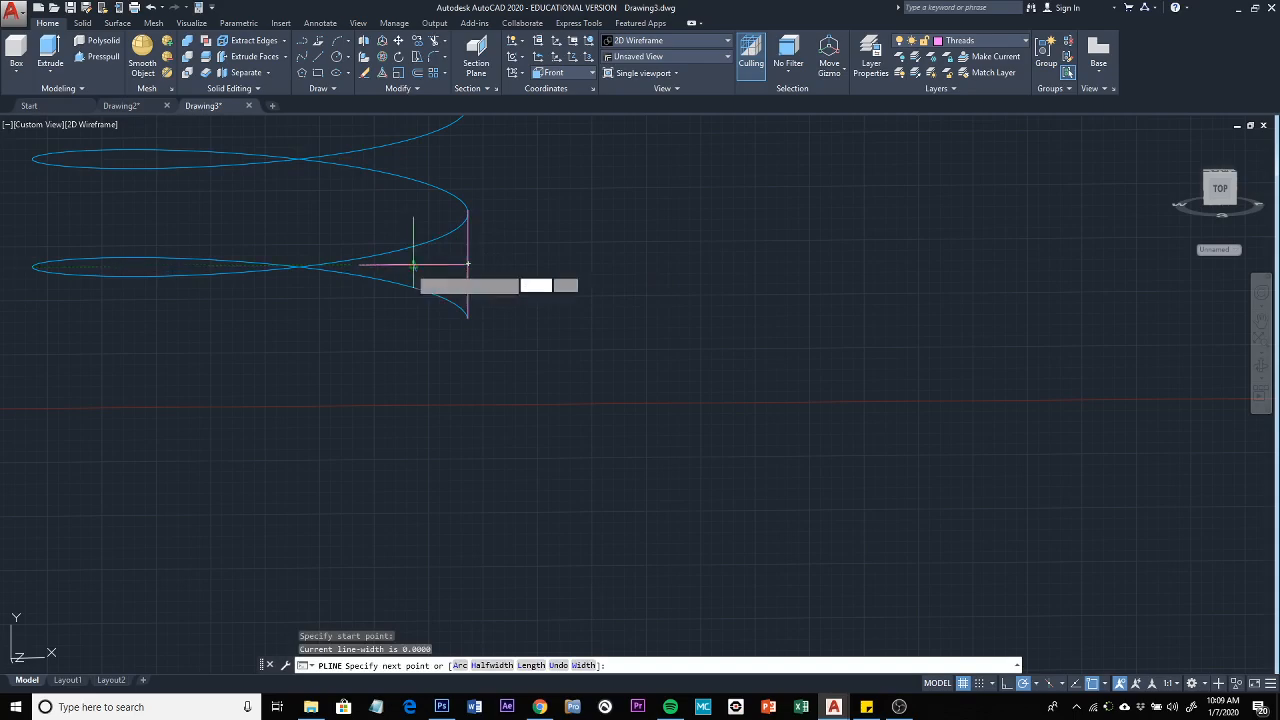
pyautogui.press('Return')
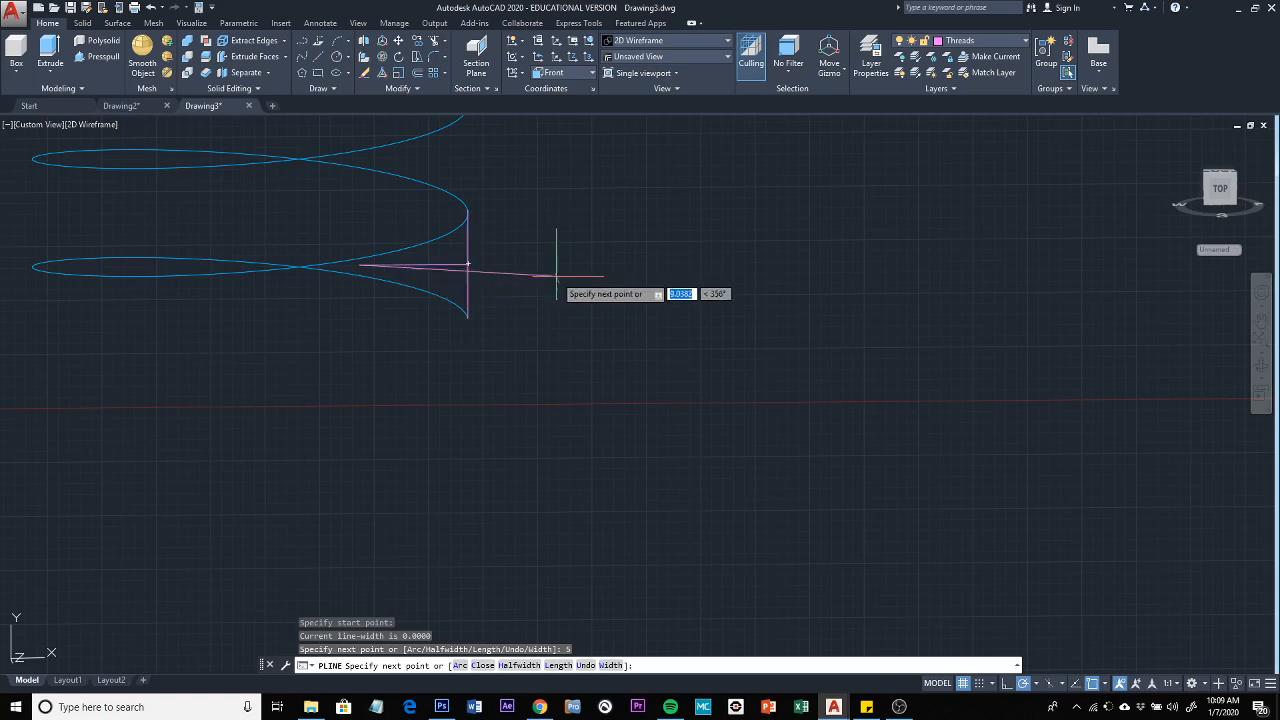
pyautogui.press('Escape')
pyautogui.scroll(-2, 552, 282)
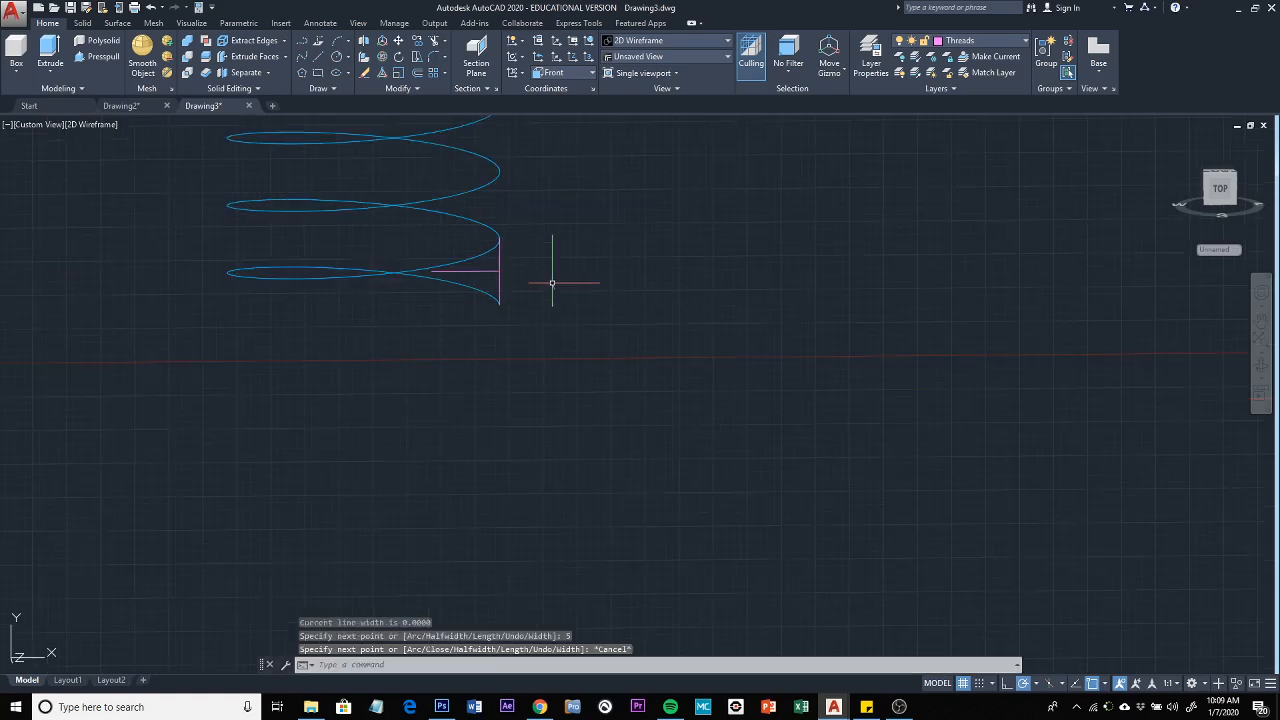
# Draw a two-segment polyline from the vertical line's upper end through the horizontal line's inner end to the vertical line's lower end
pyautogui.moveTo(551, 323); pyautogui.dragTo(607, 395, button='middle')
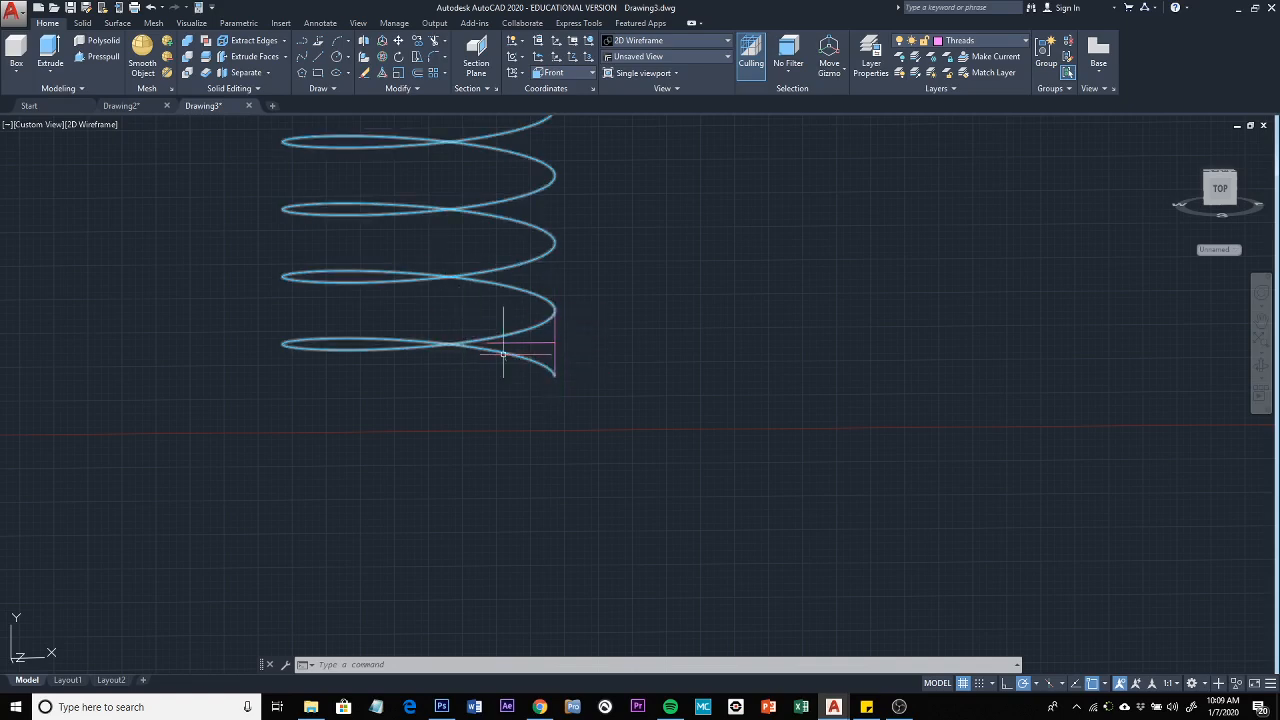
pyautogui.click(303, 41)
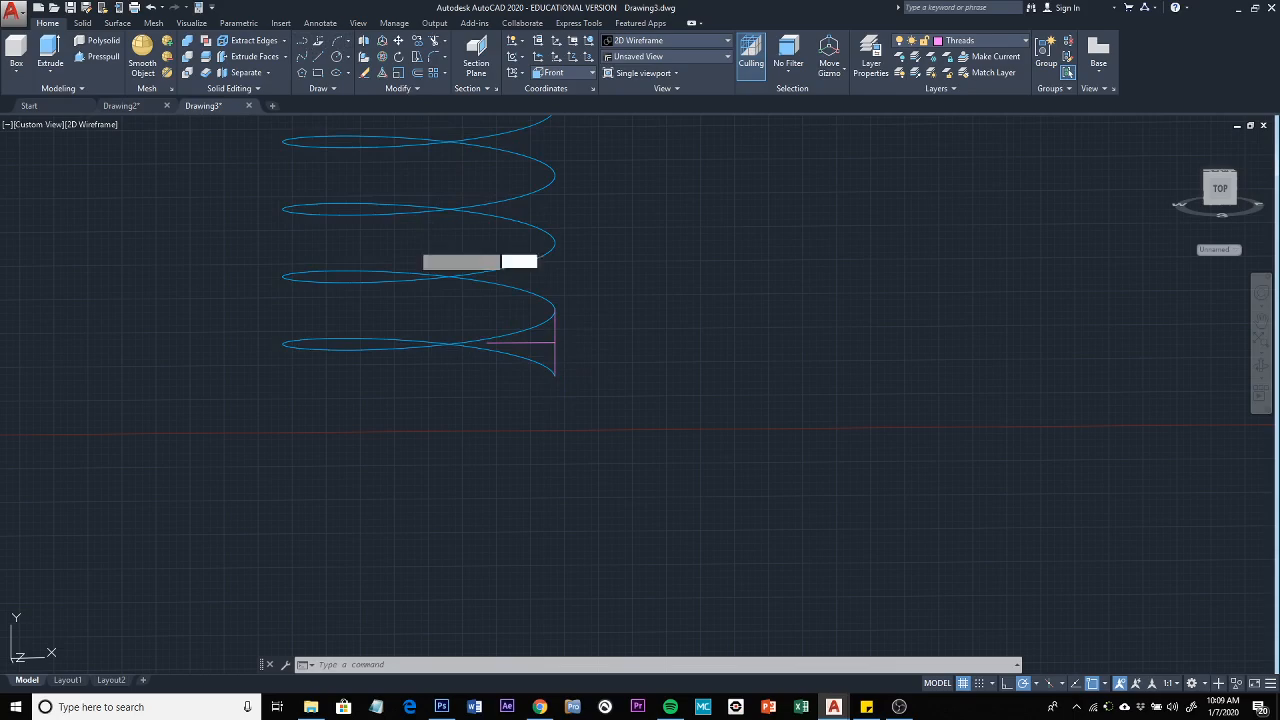
pyautogui.click(555, 308)
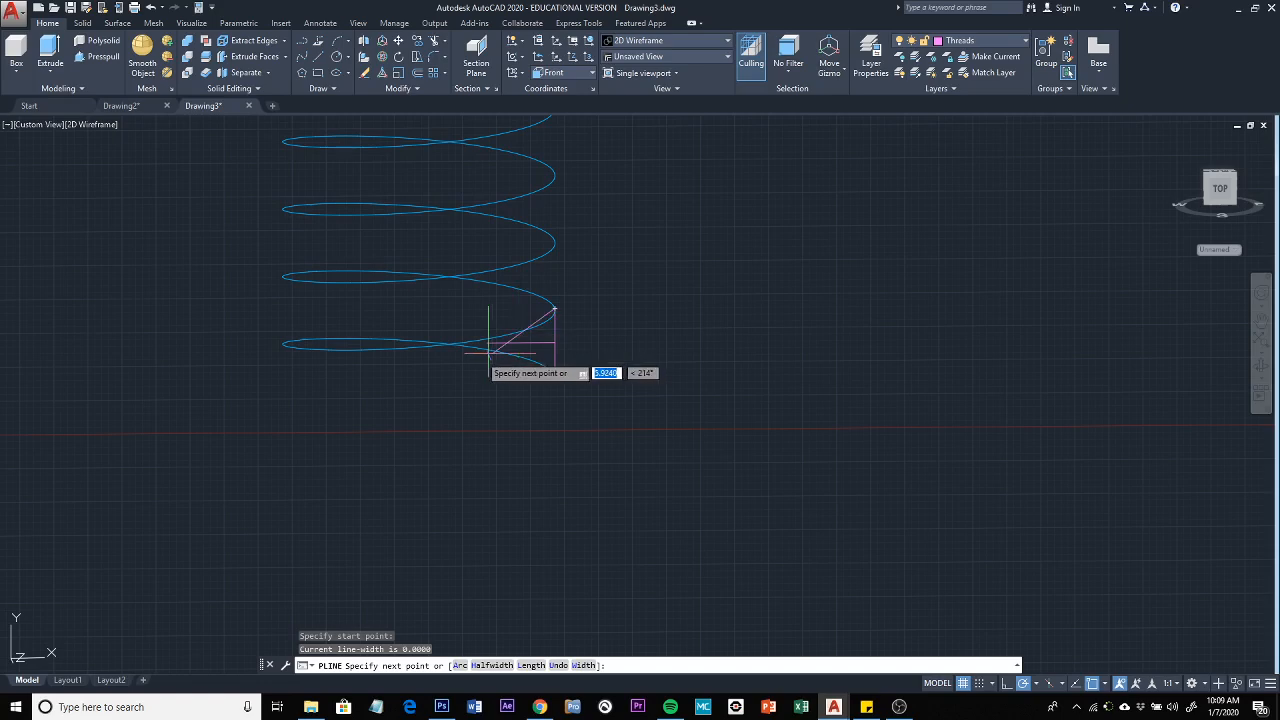
pyautogui.click(487, 343)
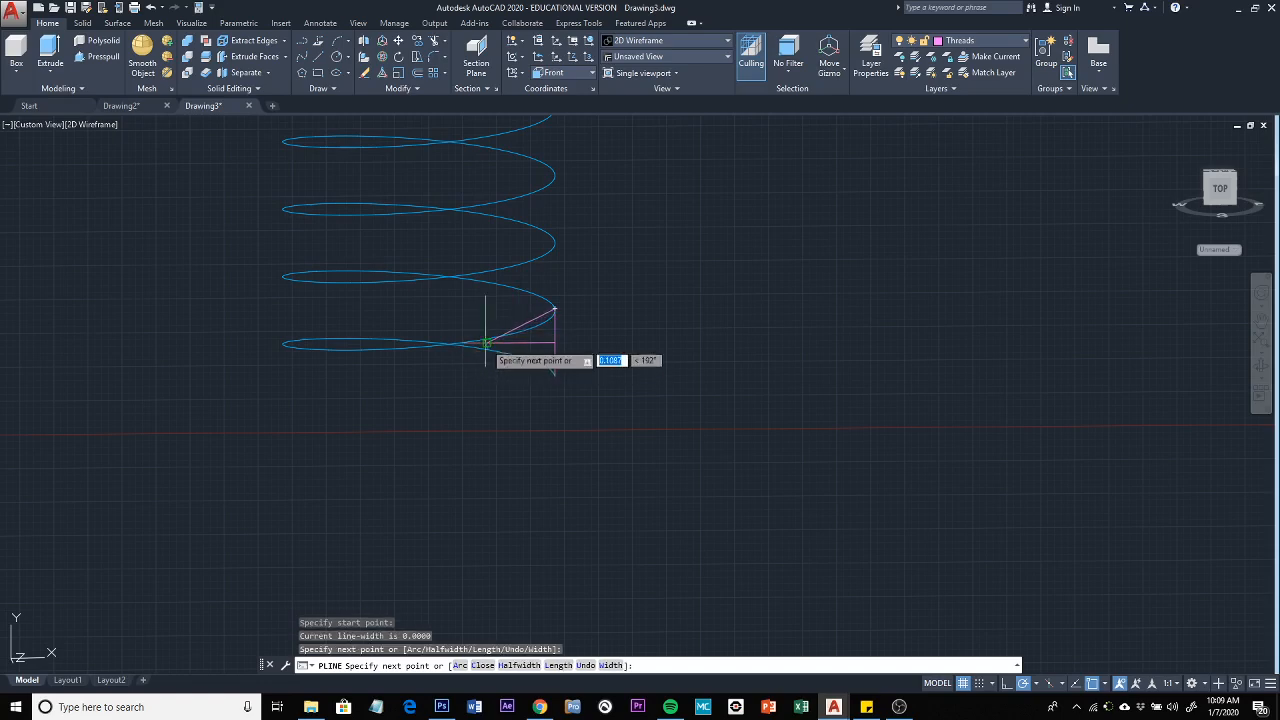
pyautogui.click(555, 375)
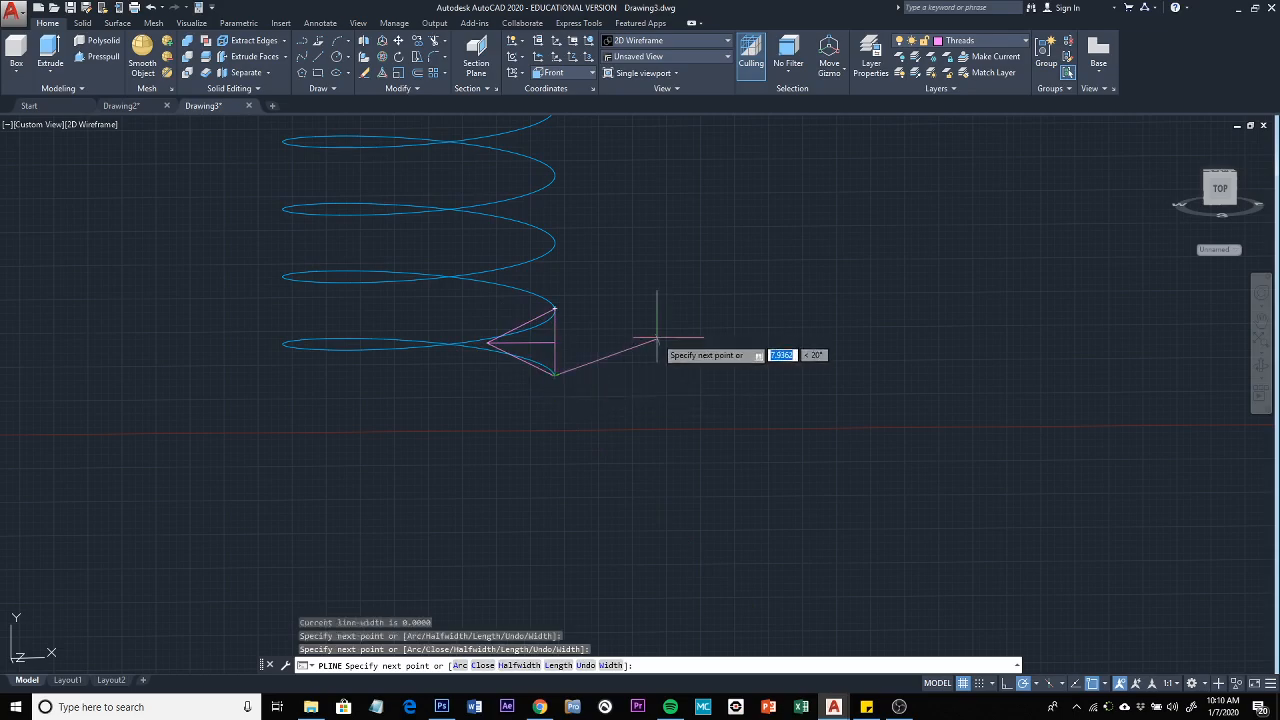
pyautogui.press('Escape')
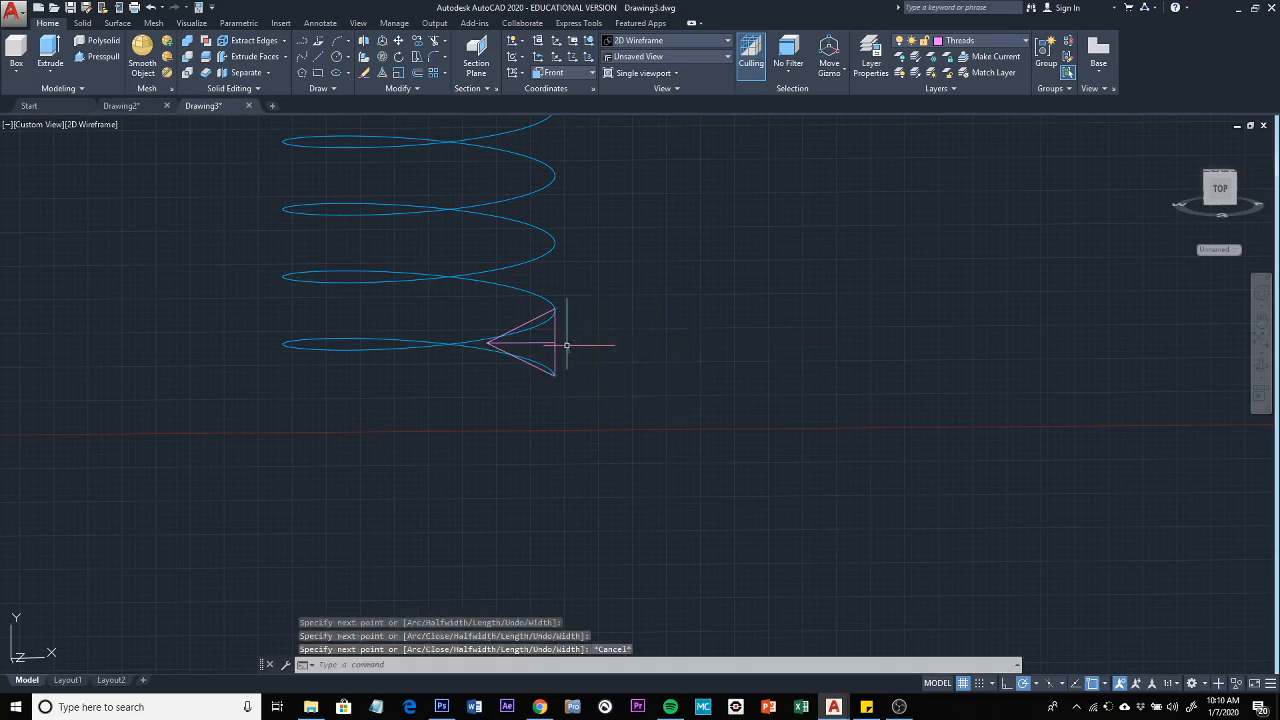
# Erase the horizontal construction line inside the triangular profile
pyautogui.scroll(6, 566, 345)
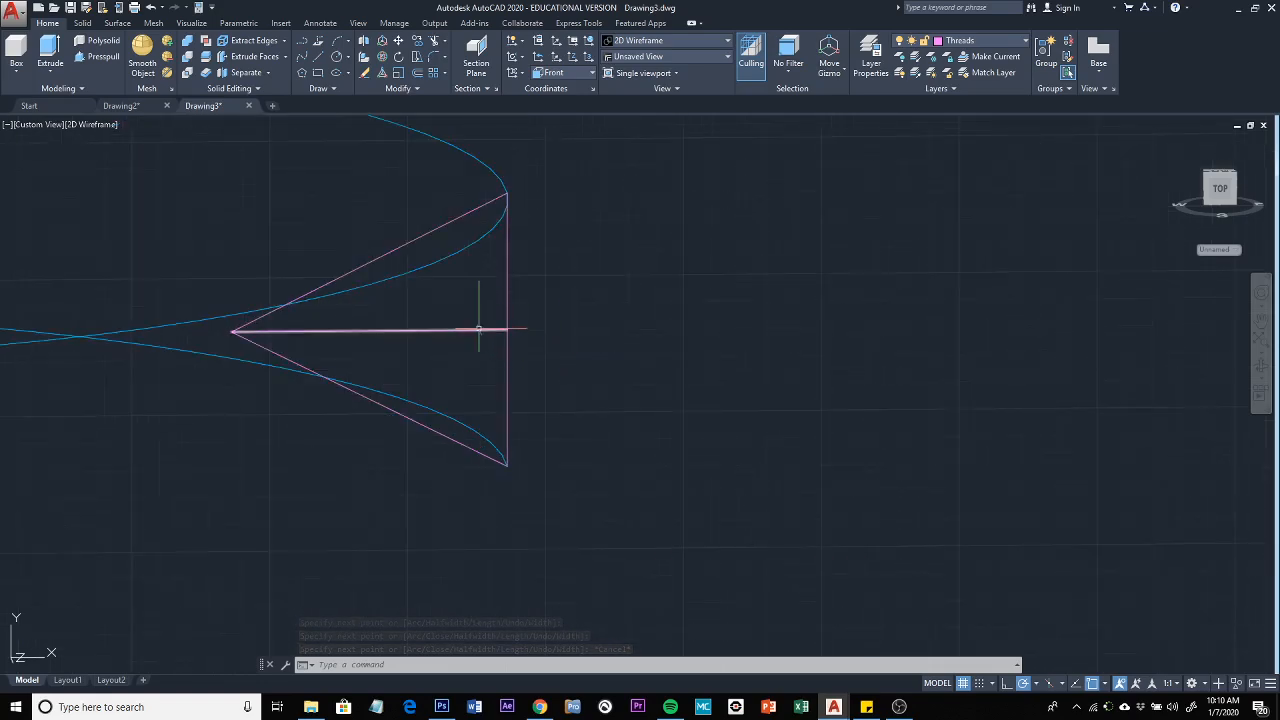
pyautogui.click(479, 330)
pyautogui.press('Delete')
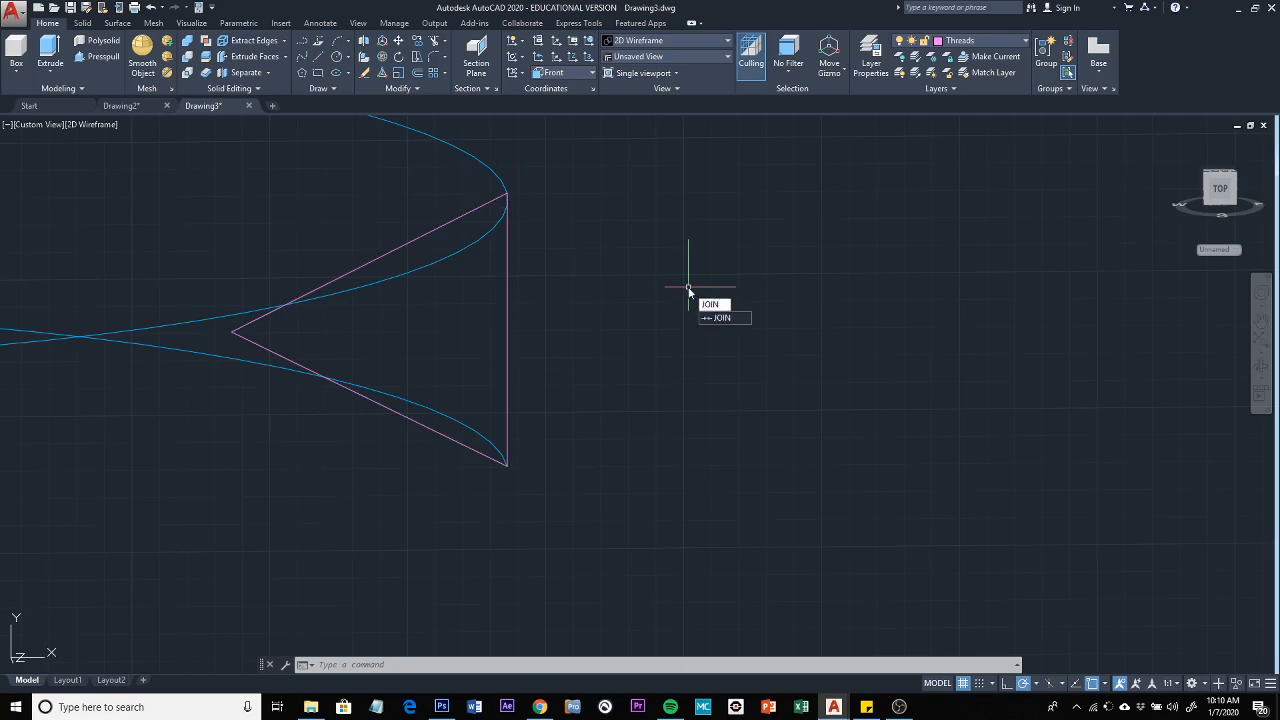
# Join the vertical line and the two sloped segments into one closed triangular polyline
pyautogui.press('Return')
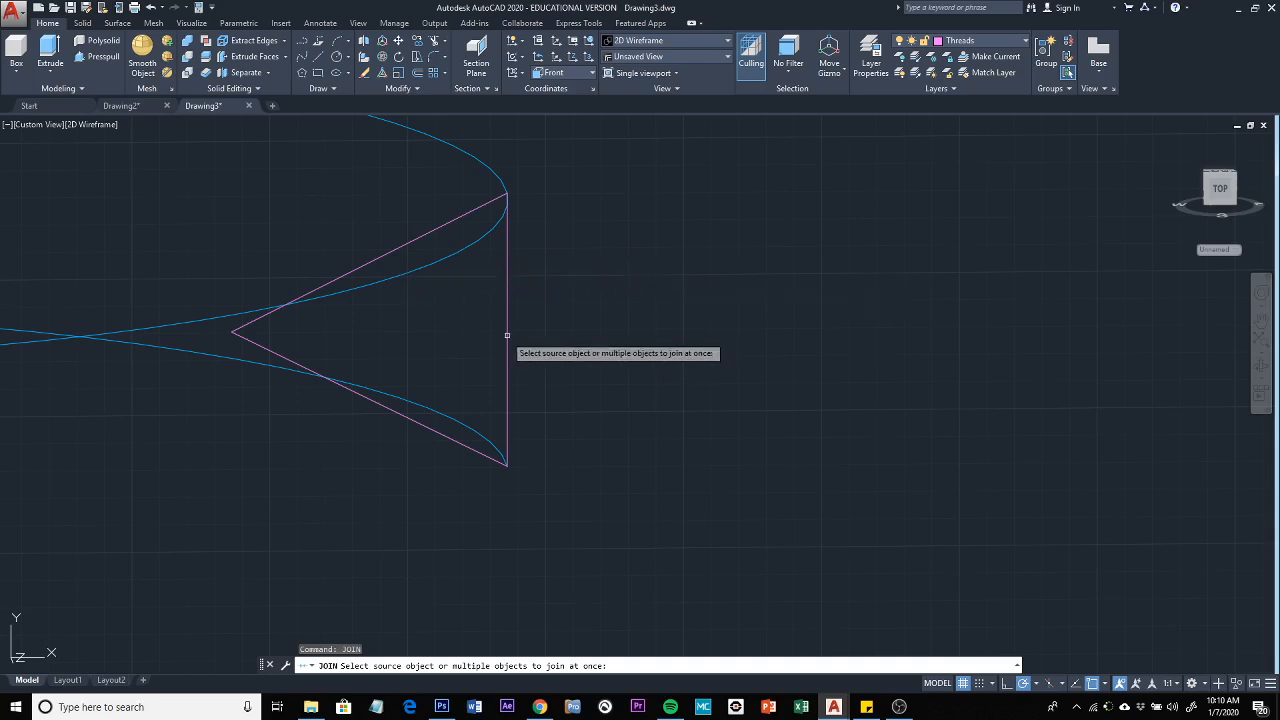
pyautogui.click(507, 336)
pyautogui.click(432, 232)
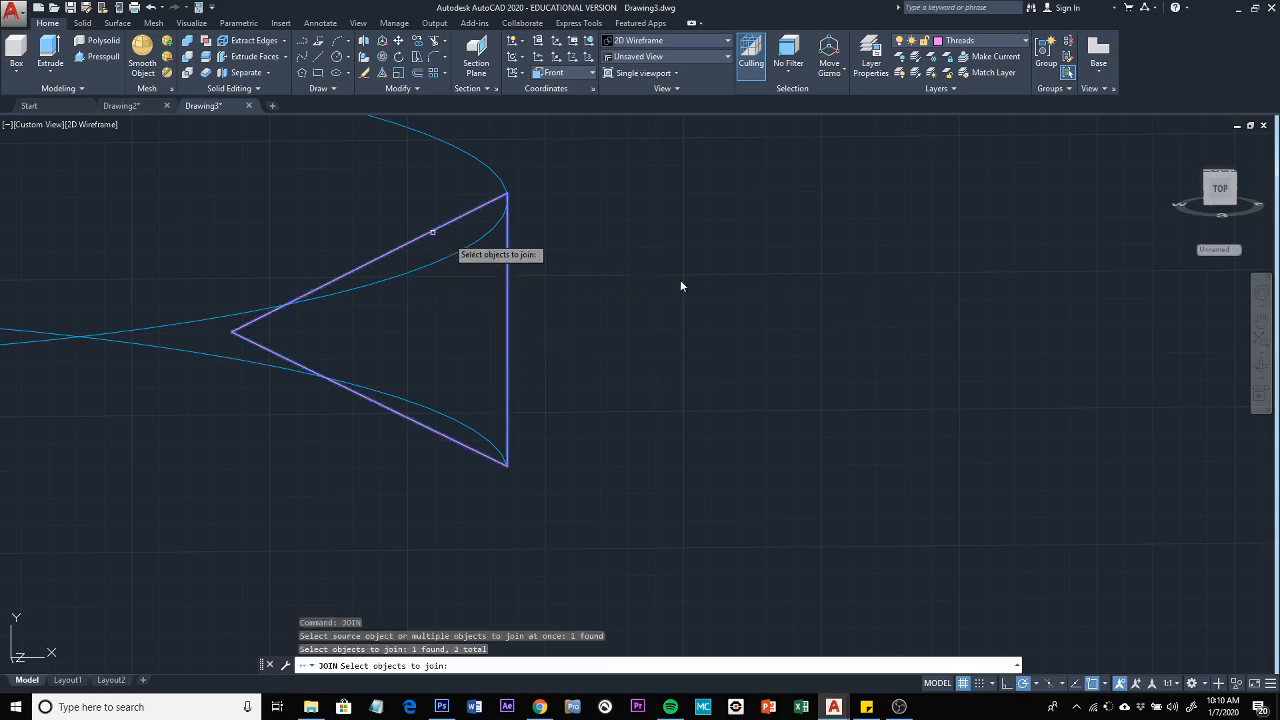
pyautogui.press('Return')
# Set the viewport's visual style to Shaded with edges
pyautogui.scroll(-2, 763, 289)
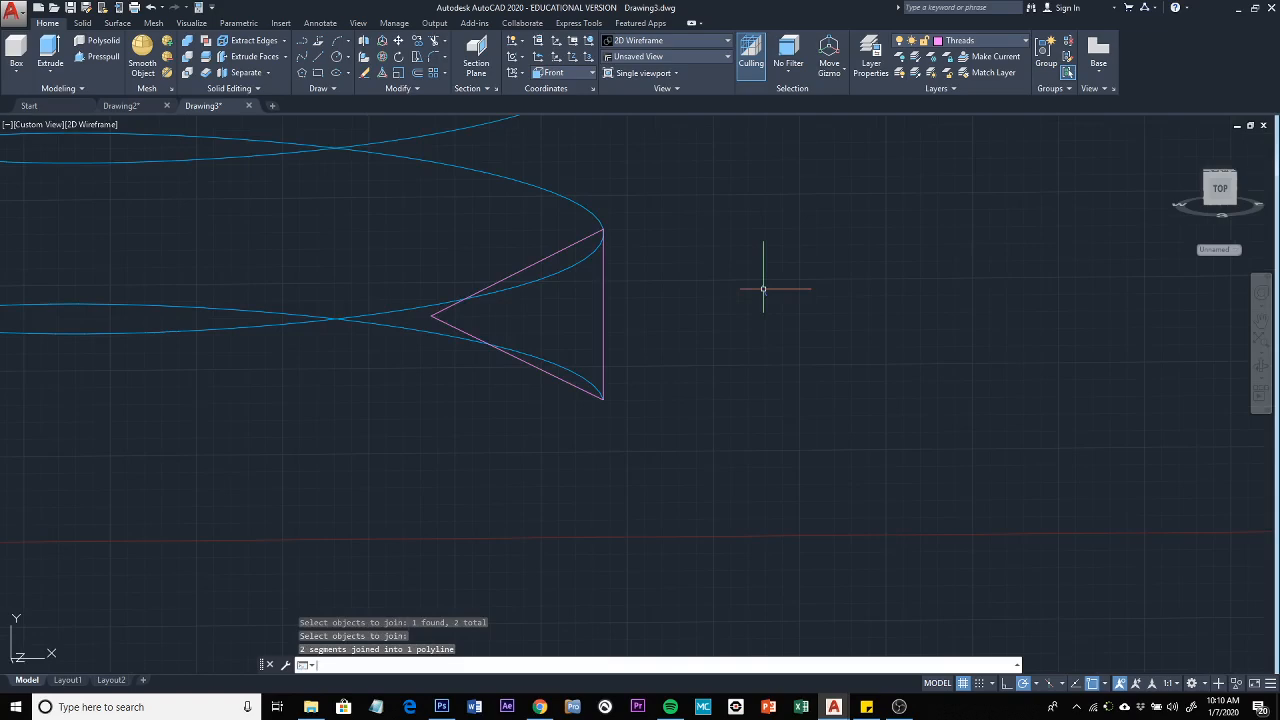
pyautogui.keyDown('shift'); pyautogui.moveTo(620, 435); pyautogui.dragTo(668, 321, button='middle'); pyautogui.keyUp('shift')
pyautogui.scroll(-5, 604, 441)
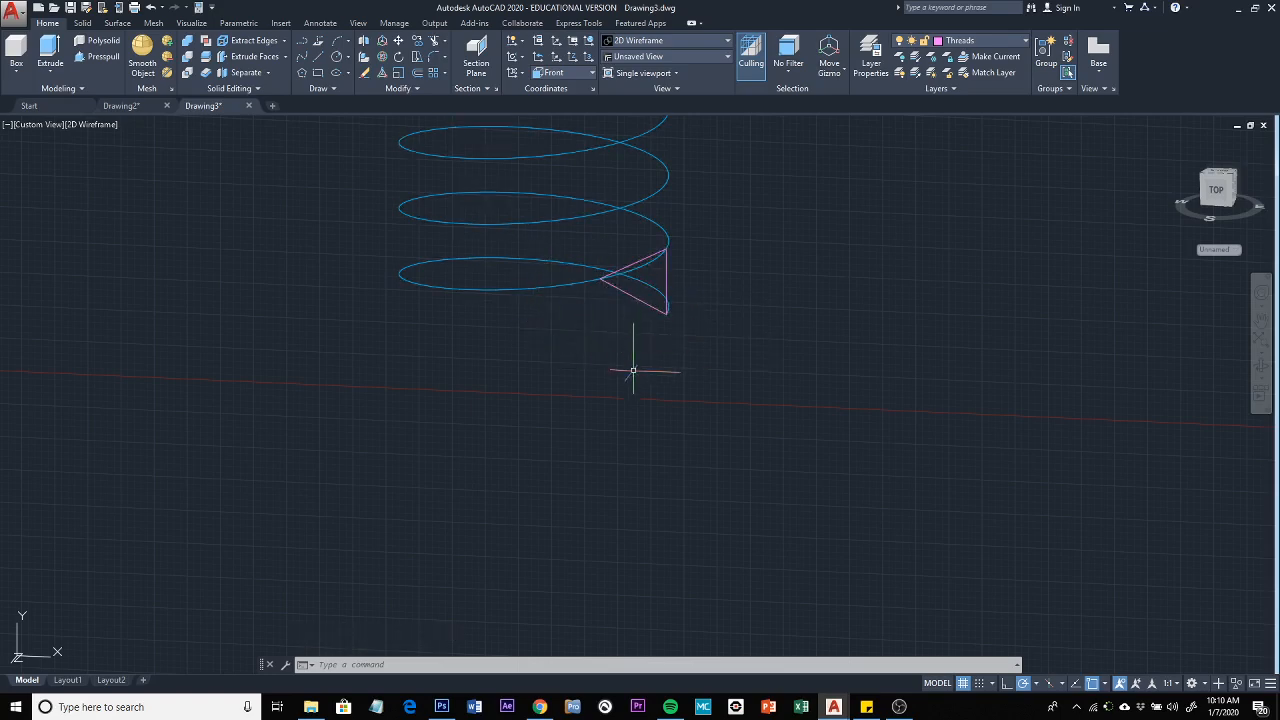
pyautogui.click(93, 125)
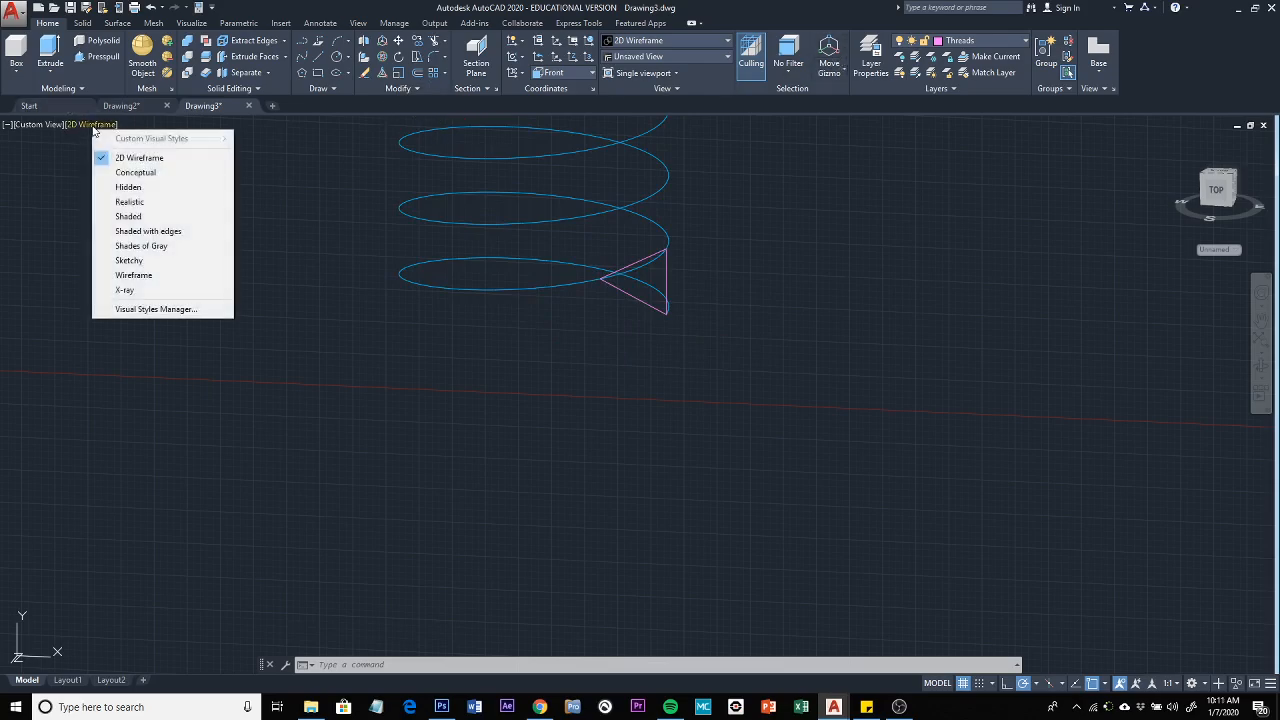
pyautogui.click(140, 231)
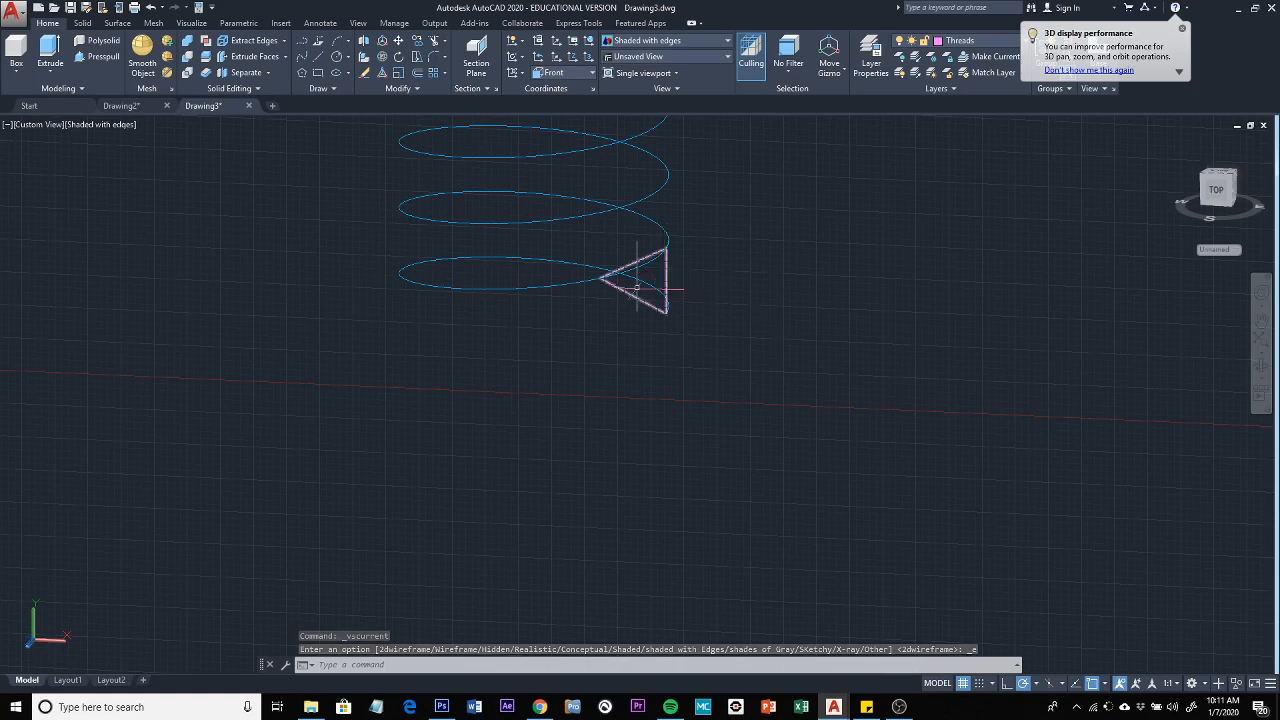
# Sweep the triangle along the helix as a solid, with its base point at the vertical edge's midpoint and perpendicular alignment set to No
pyautogui.click(83, 23)
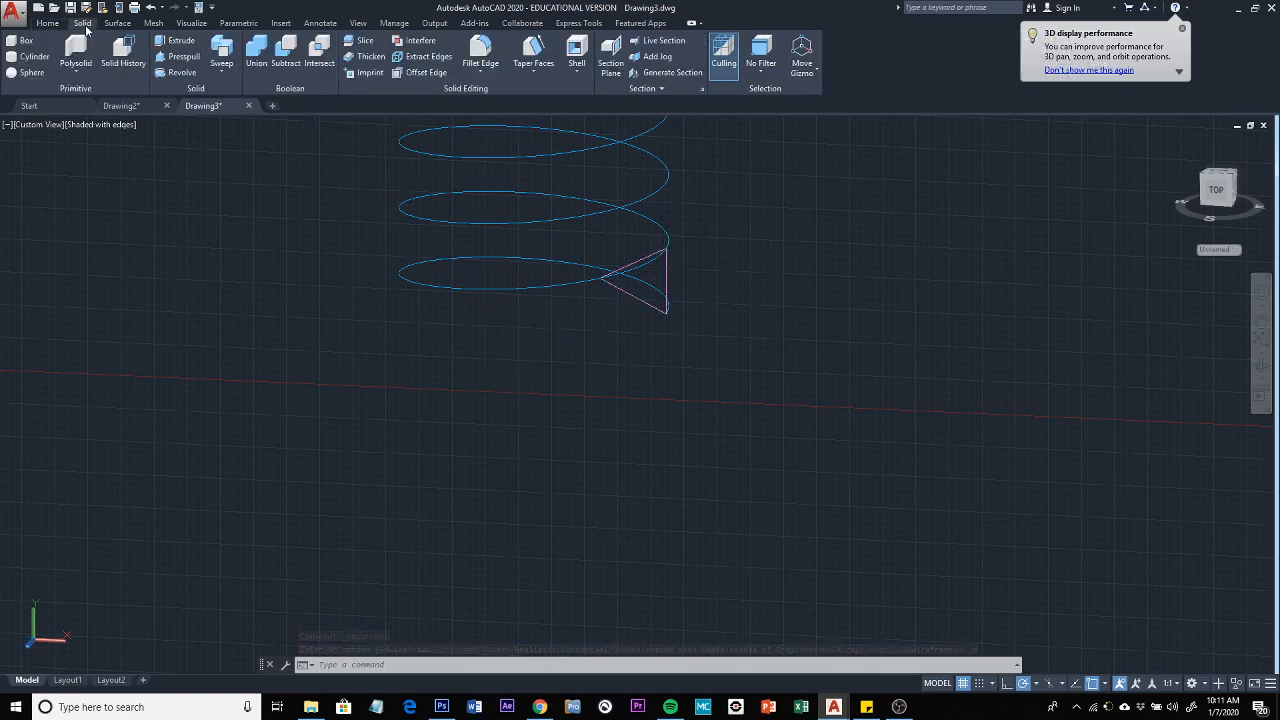
pyautogui.click(229, 50)
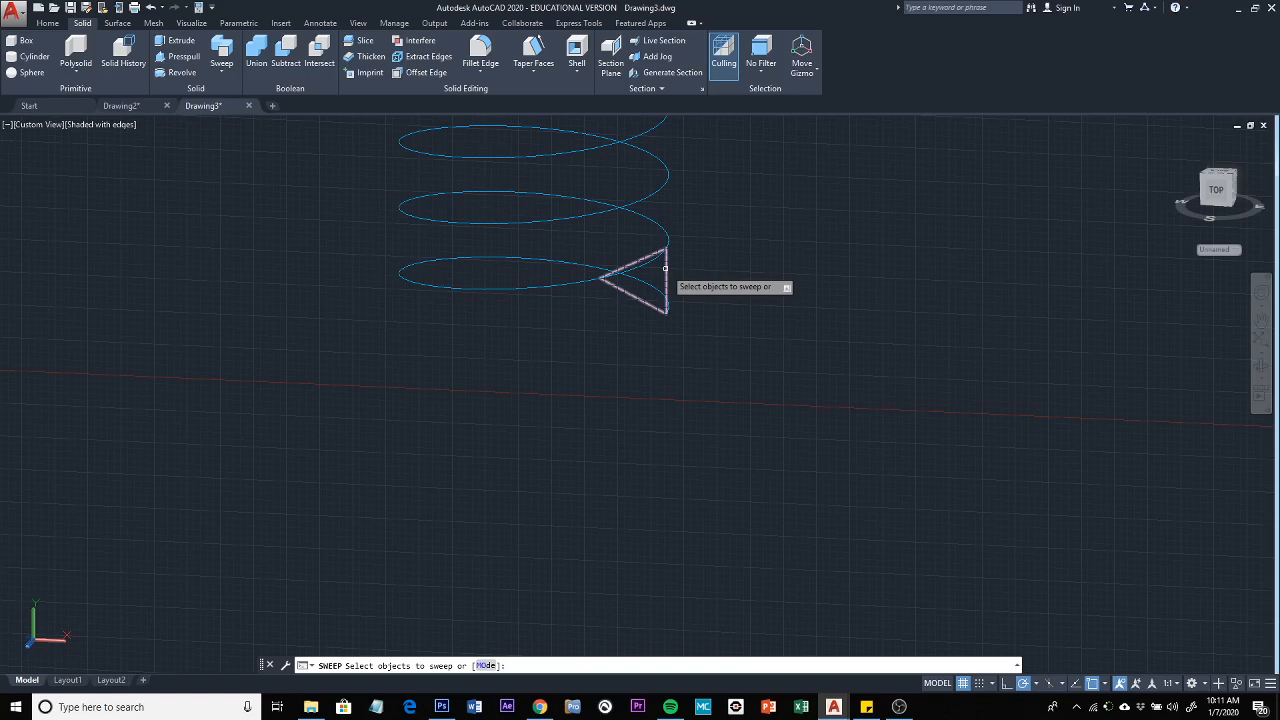
pyautogui.click(665, 268)
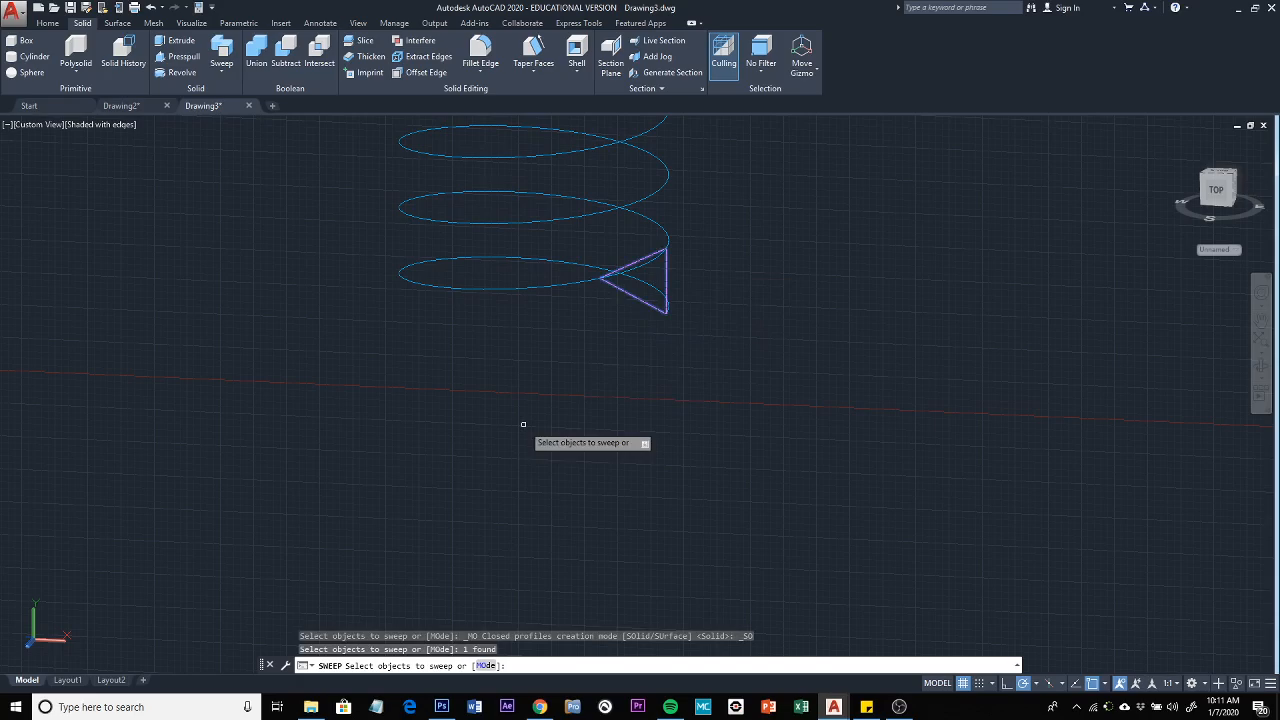
pyautogui.press('Return')
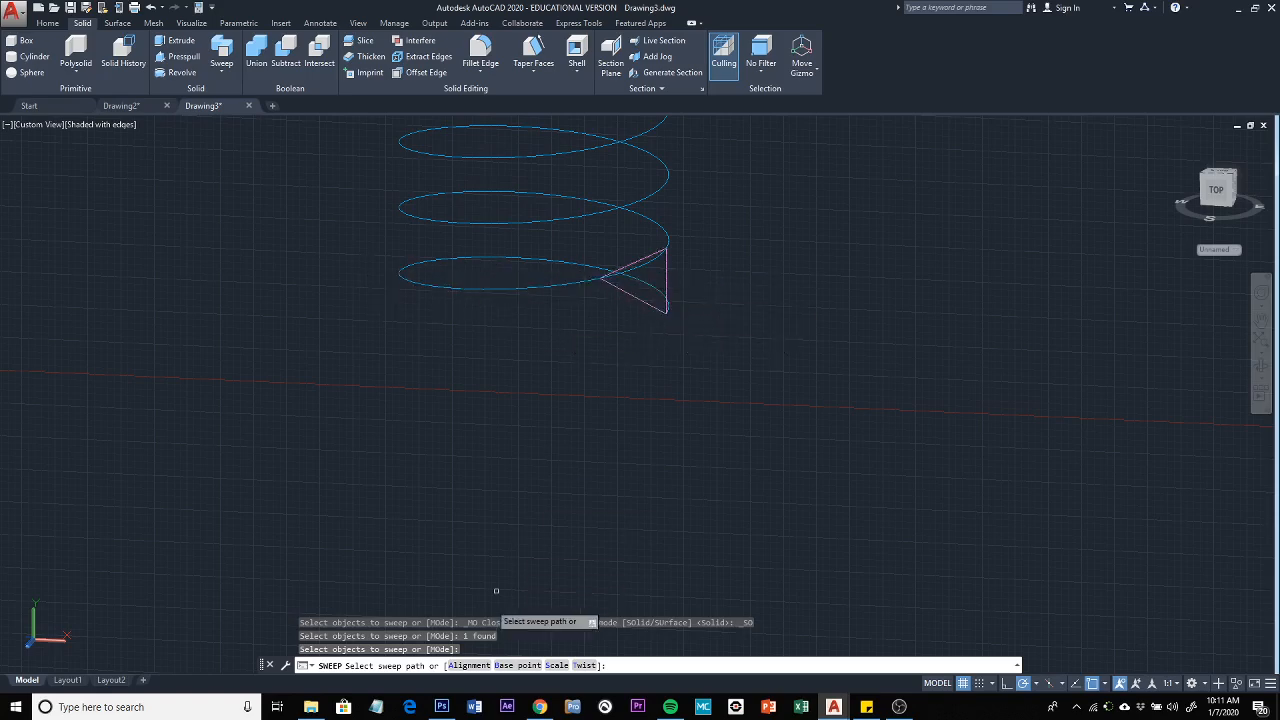
pyautogui.click(515, 665)
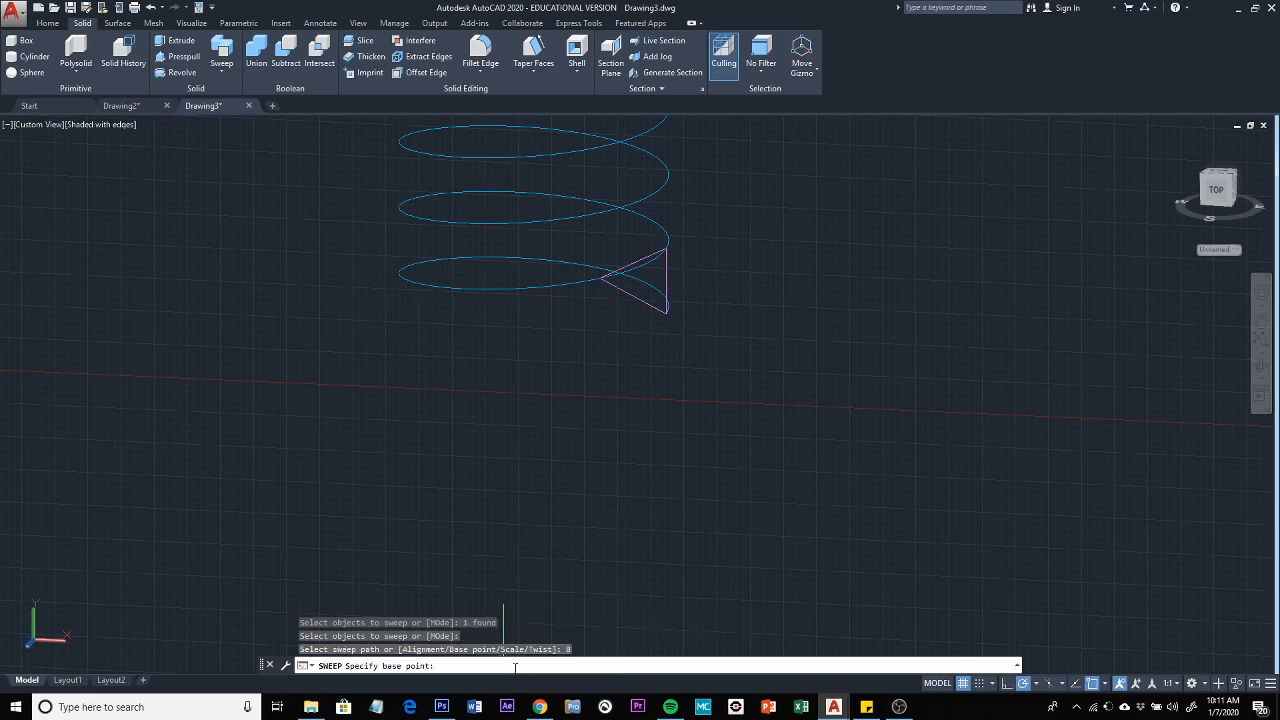
pyautogui.click(666, 283)
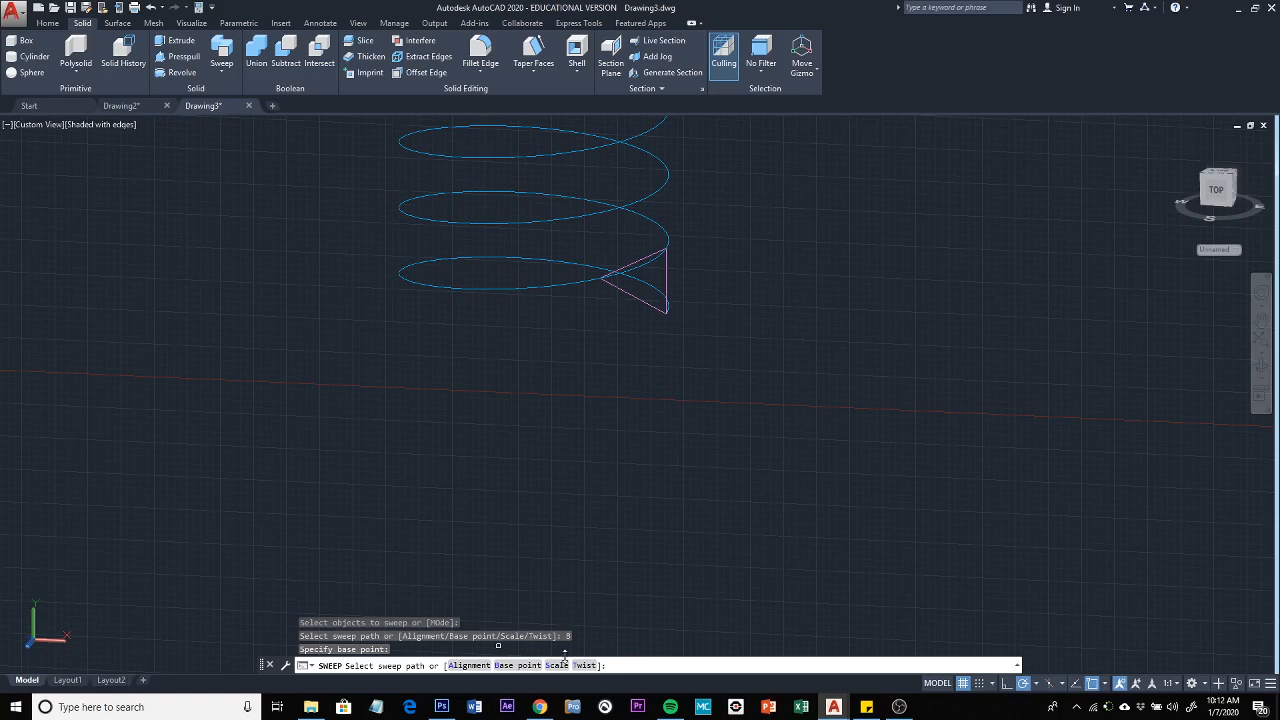
pyautogui.click(467, 666)
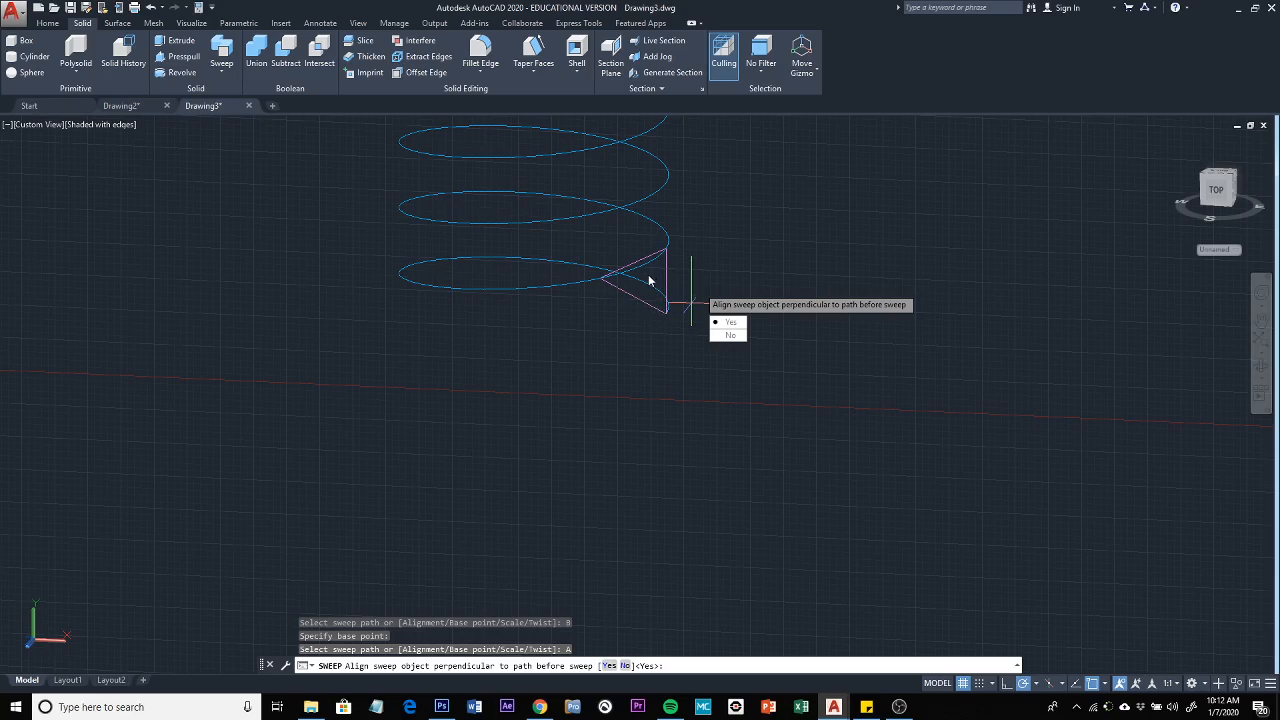
pyautogui.click(730, 336)
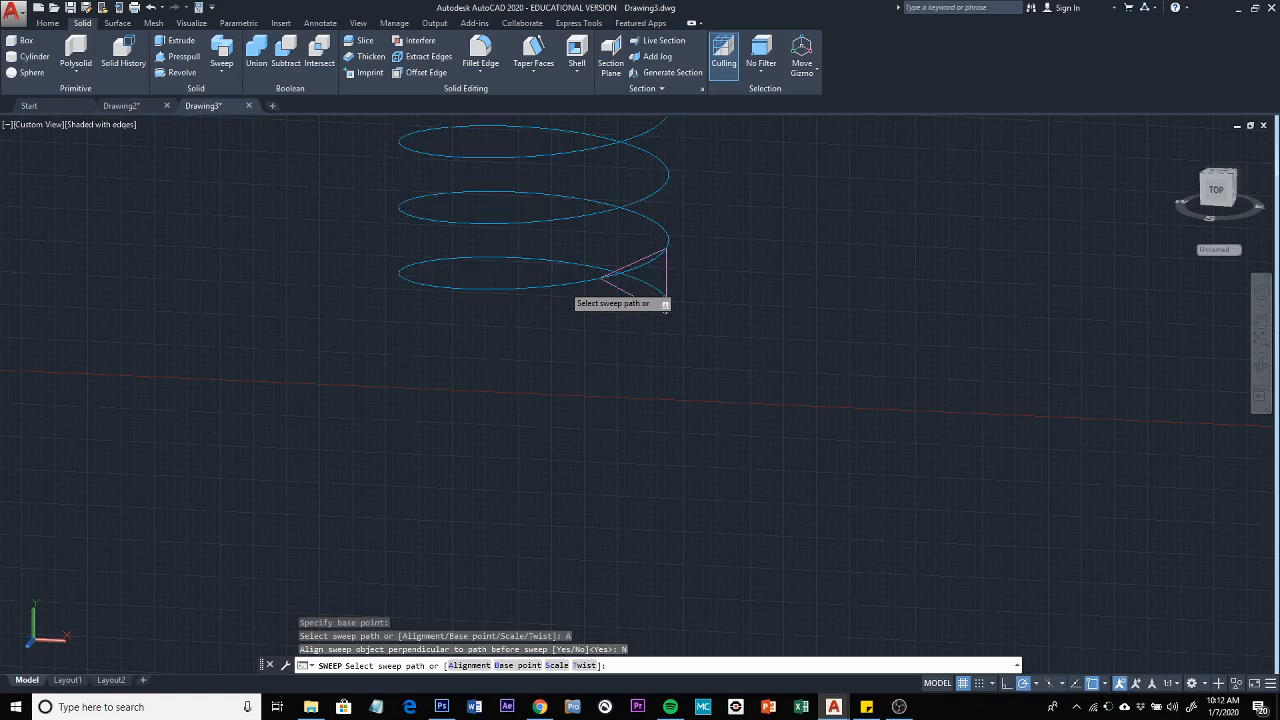
pyautogui.click(562, 287)
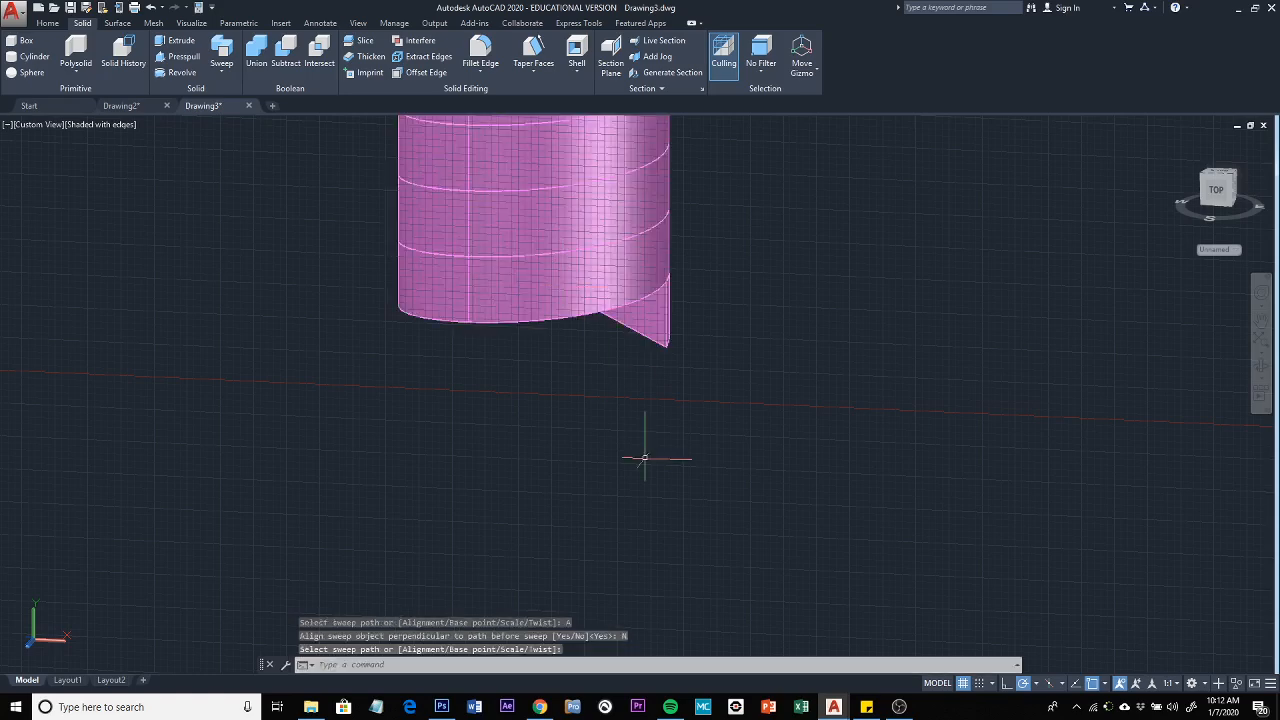
# Examine the swept thread solid from its open end and from the side
pyautogui.scroll(-2, 594, 432)
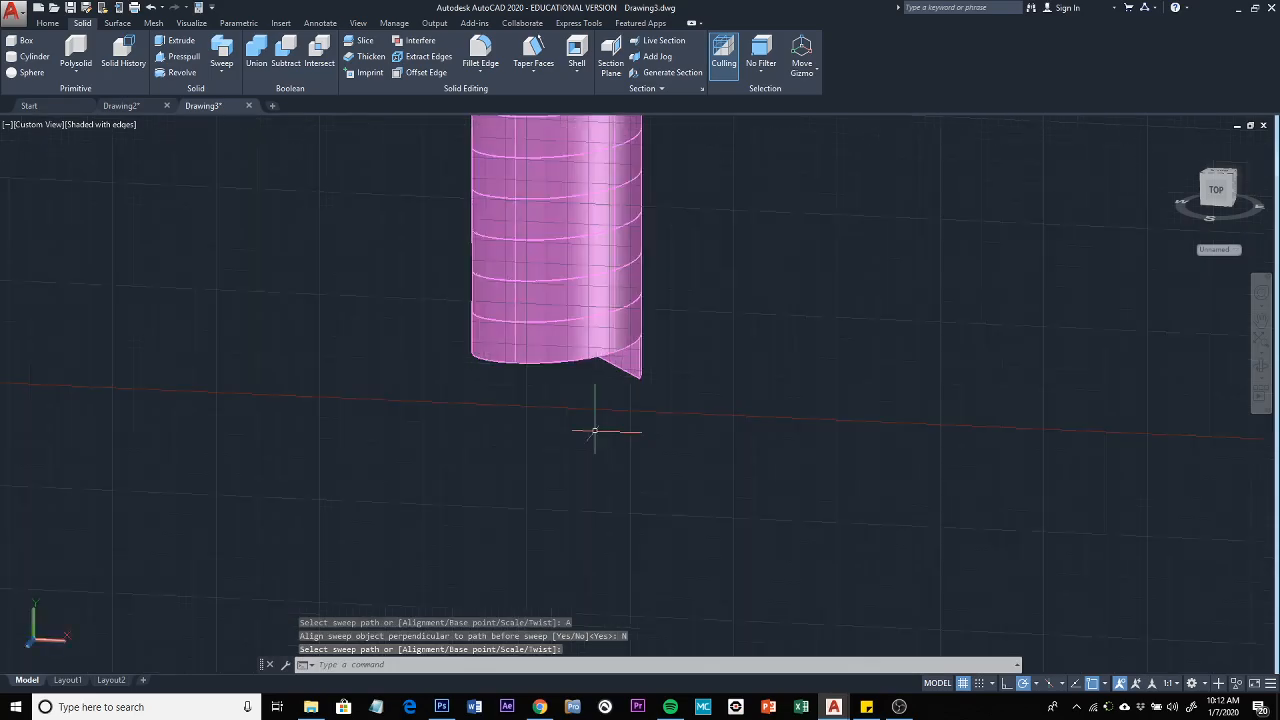
pyautogui.scroll(-5, 591, 429)
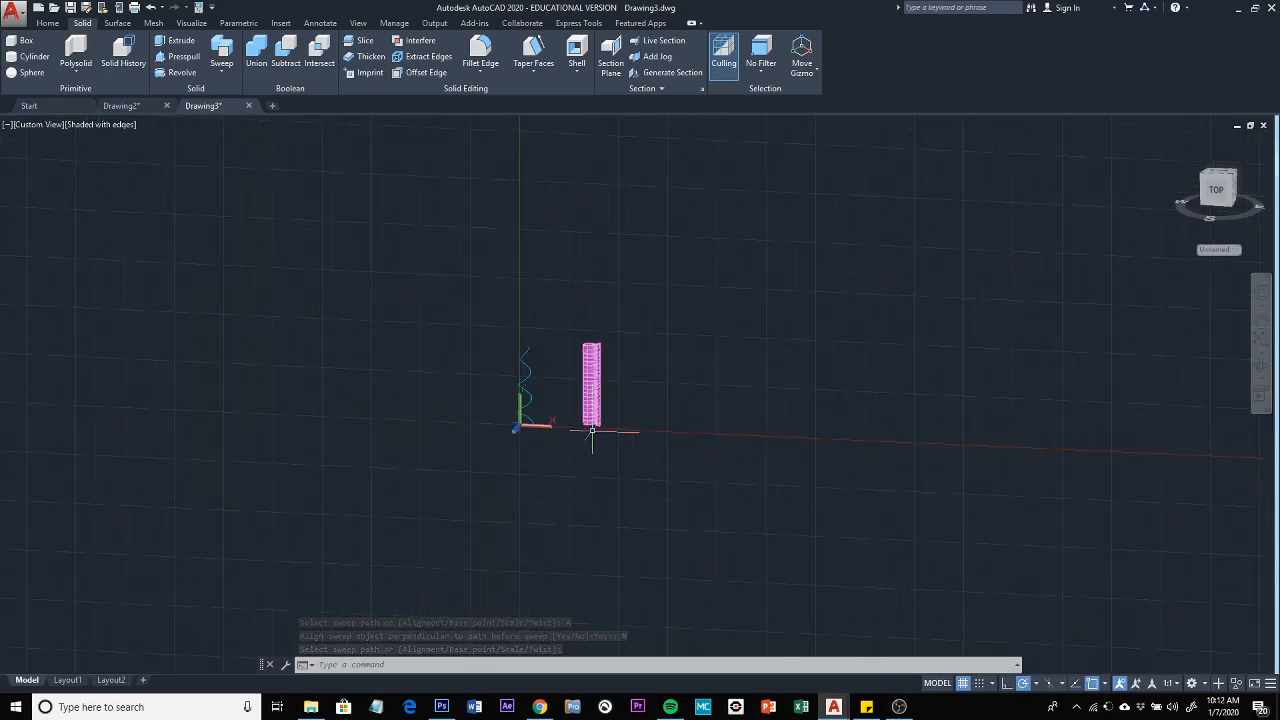
pyautogui.keyDown('shift'); pyautogui.moveTo(551, 457); pyautogui.dragTo(540, 621, button='middle'); pyautogui.keyUp('shift')
pyautogui.scroll(5, 591, 400)
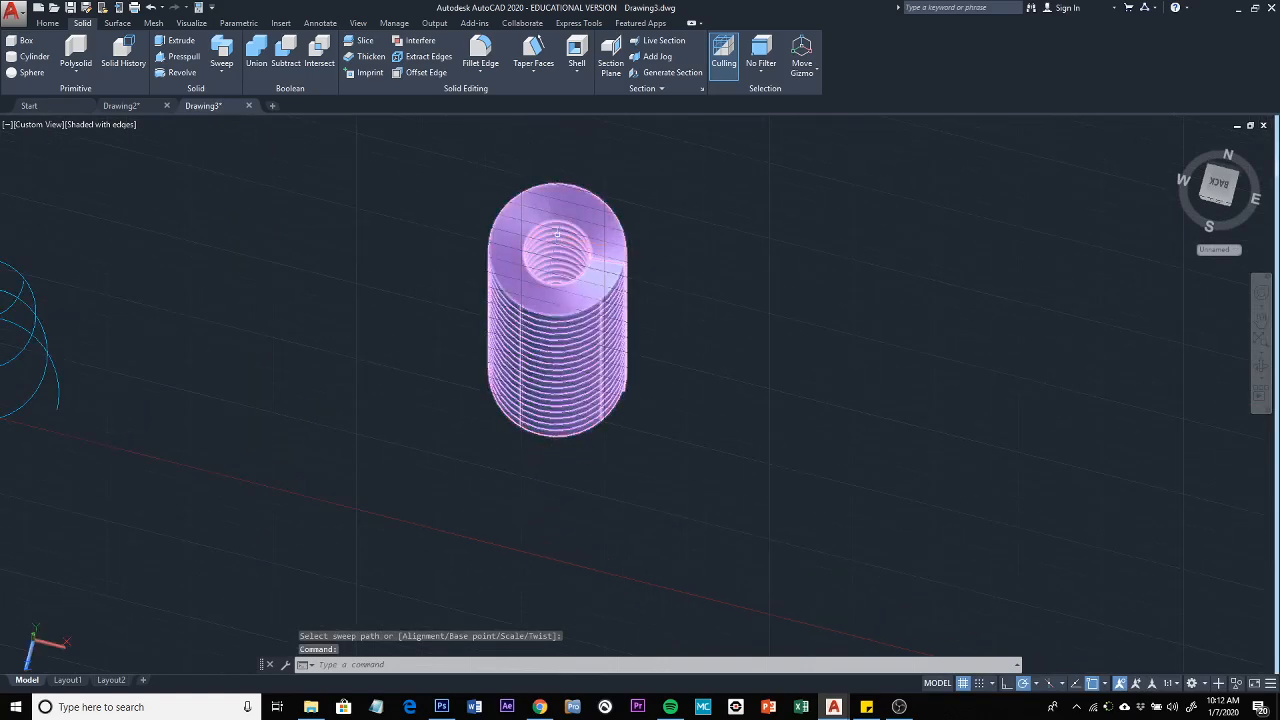
pyautogui.keyDown('shift'); pyautogui.moveTo(623, 557); pyautogui.dragTo(617, 432, button='middle'); pyautogui.keyUp('shift')
pyautogui.scroll(-5, 690, 560)
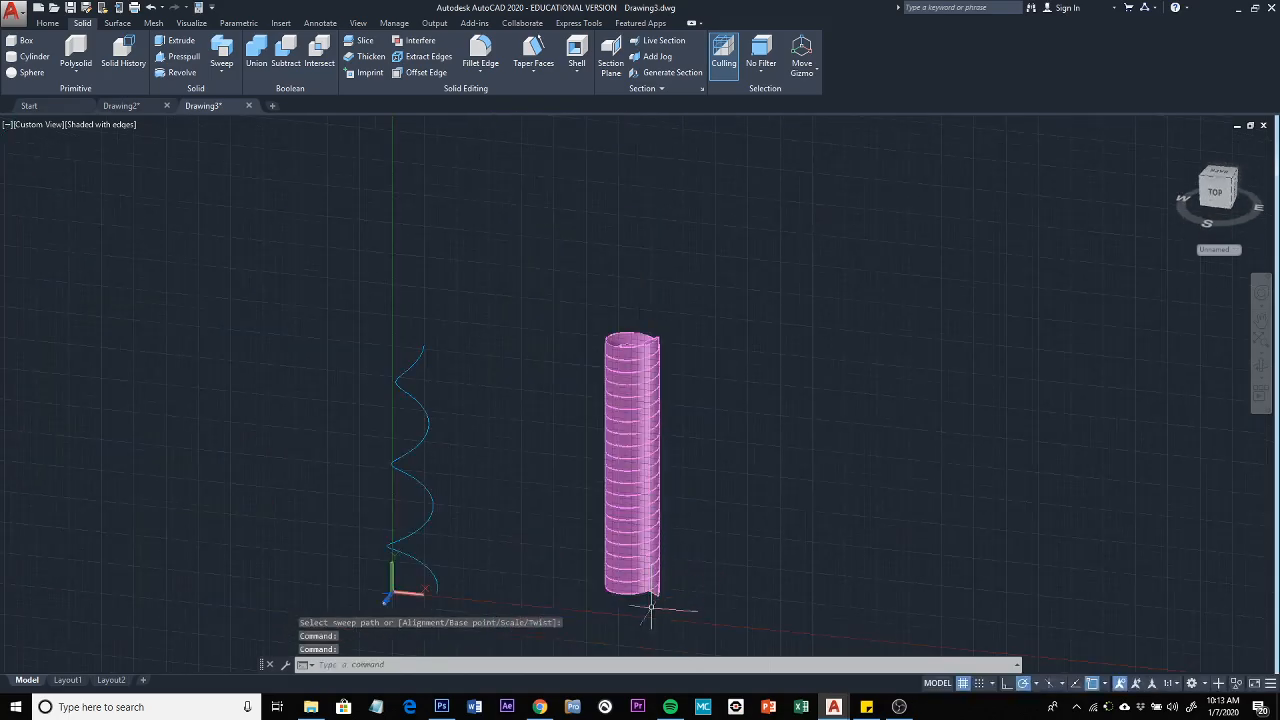
pyautogui.moveTo(651, 604); pyautogui.dragTo(599, 522, button='middle')
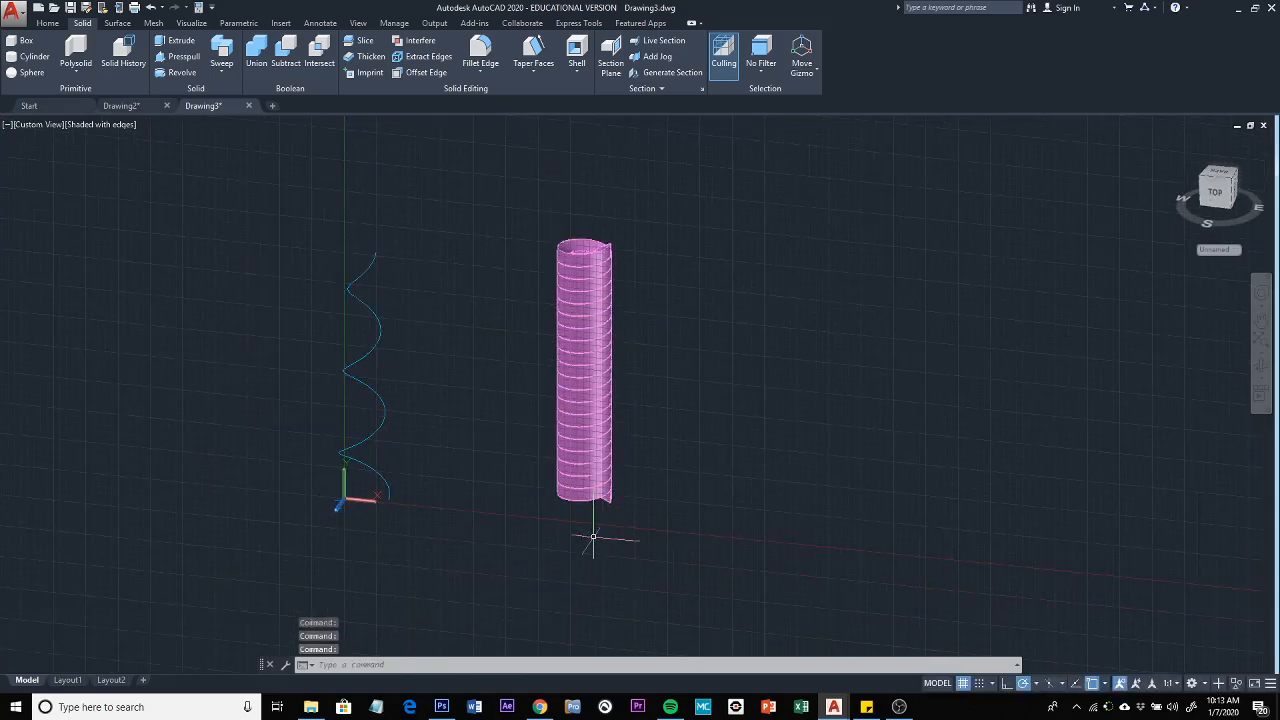
# Make Helix the current layer
pyautogui.press('Escape')
pyautogui.scroll(5, 600, 525)
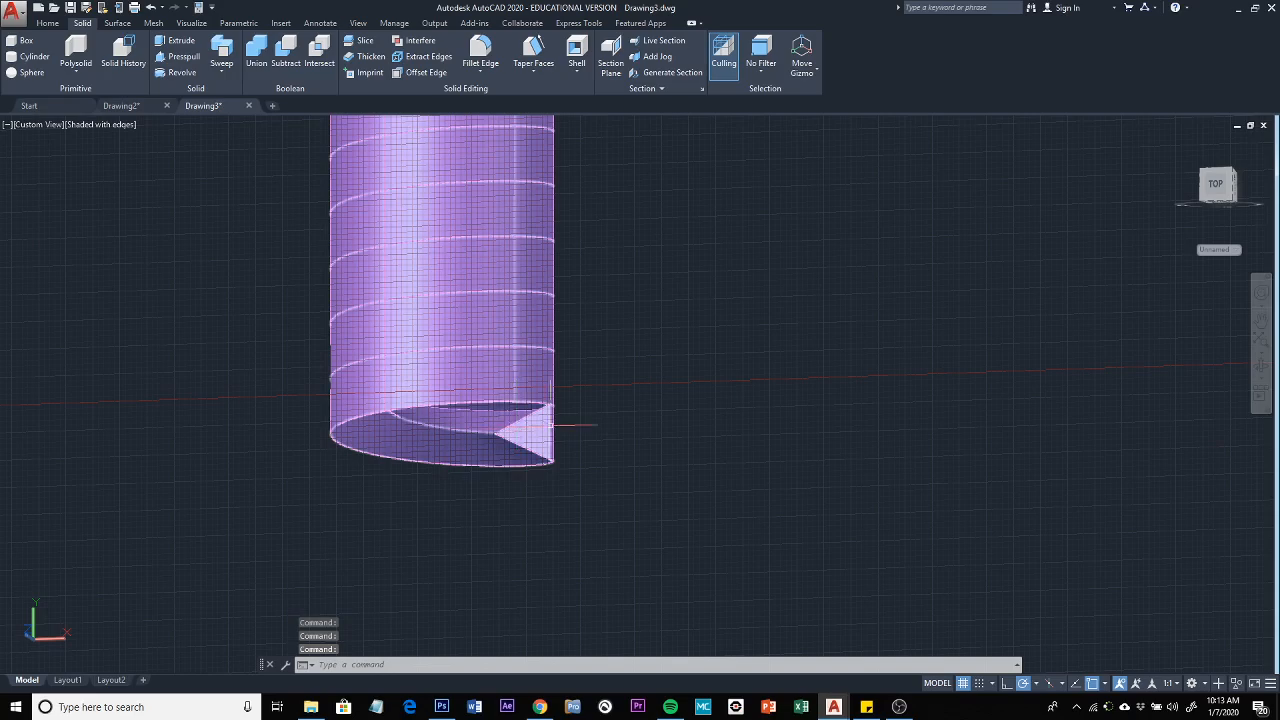
pyautogui.scroll(4, 552, 432)
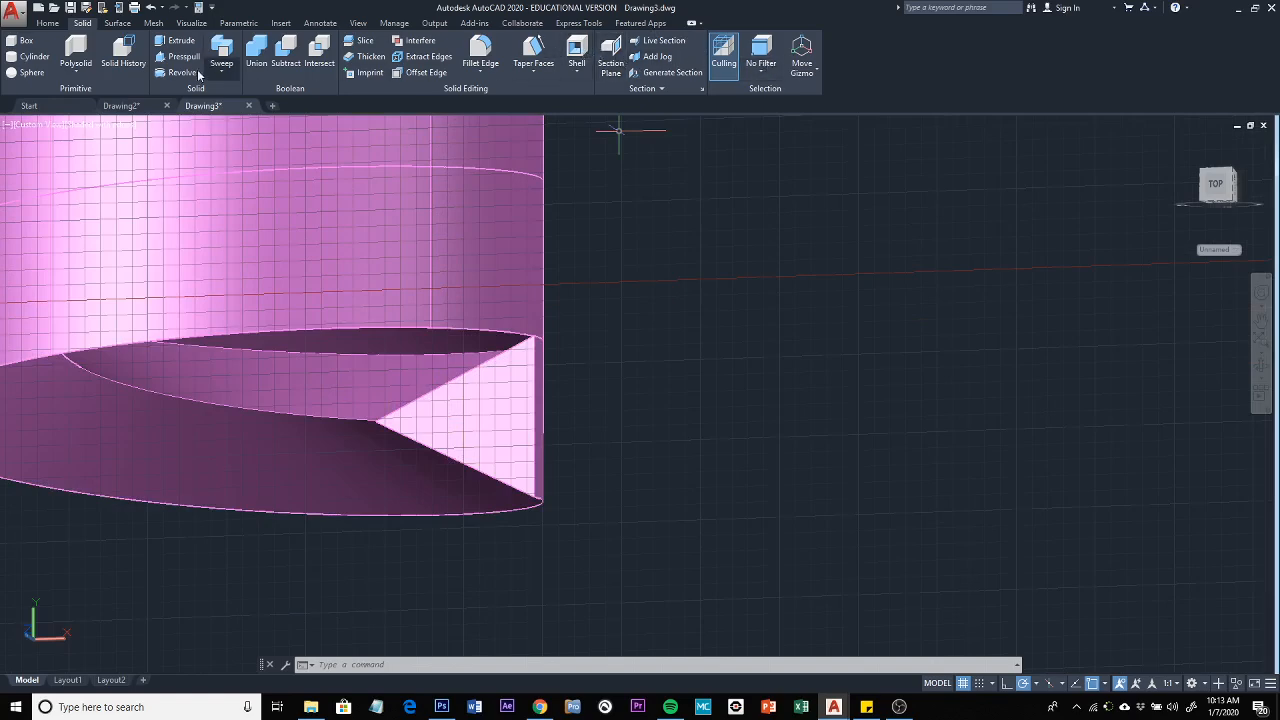
pyautogui.click(49, 23)
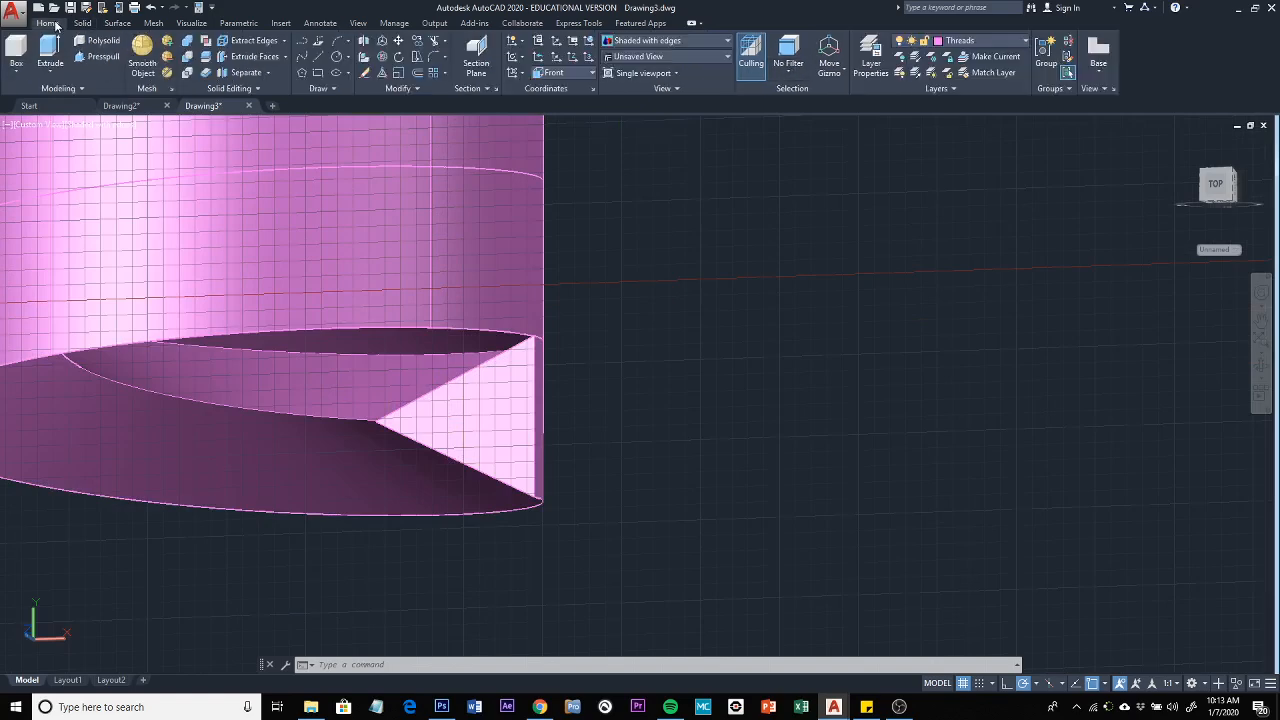
pyautogui.click(1024, 41)
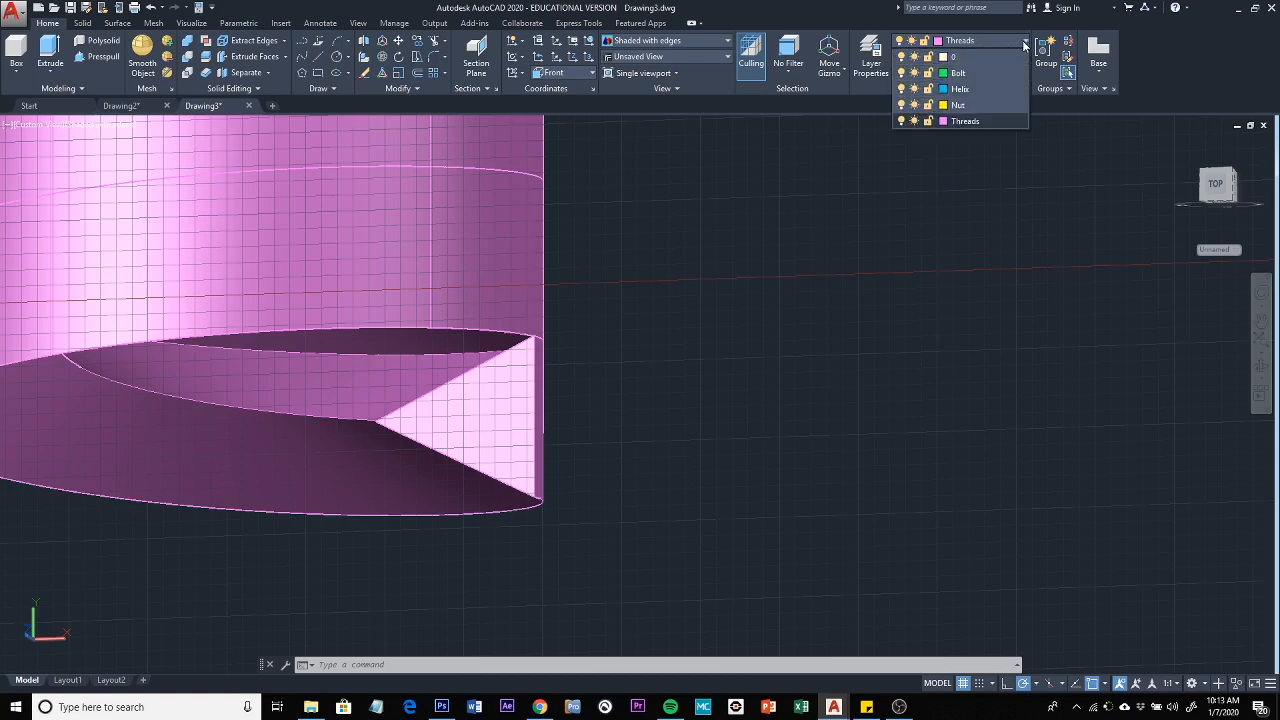
pyautogui.click(960, 89)
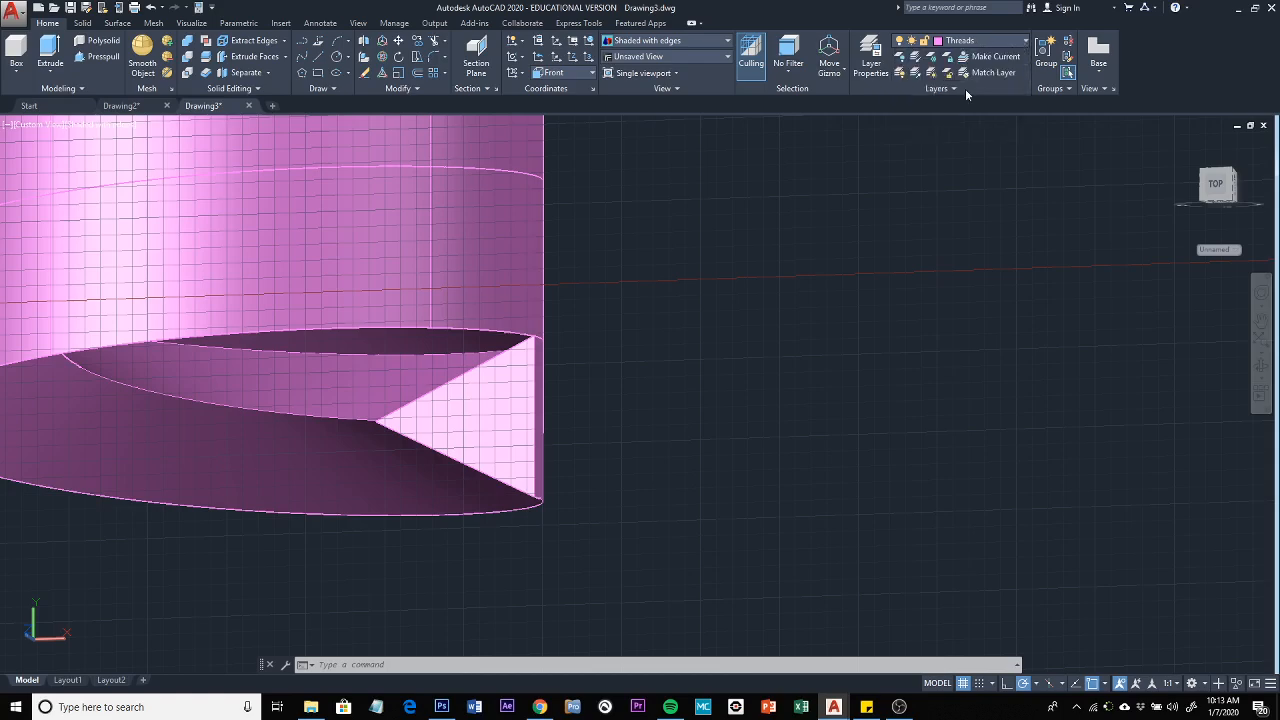
# Turn the Threads layer off and back on
pyautogui.click(1026, 42)
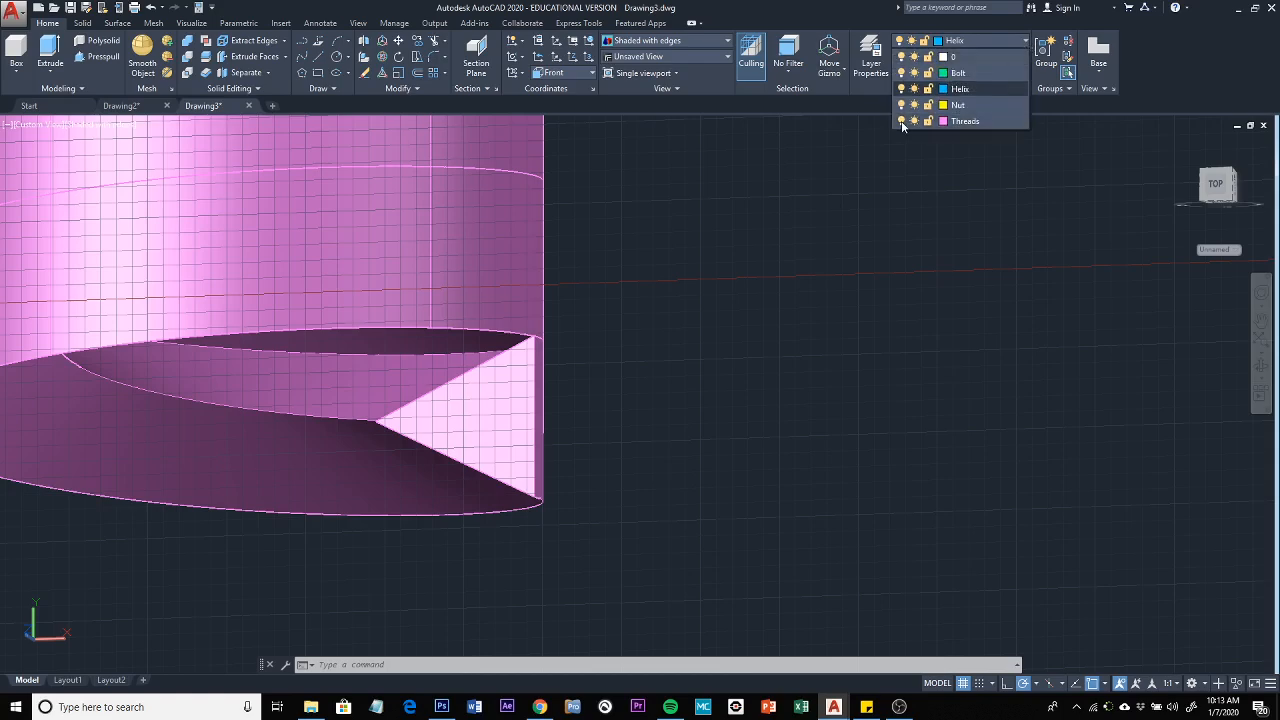
pyautogui.click(901, 121)
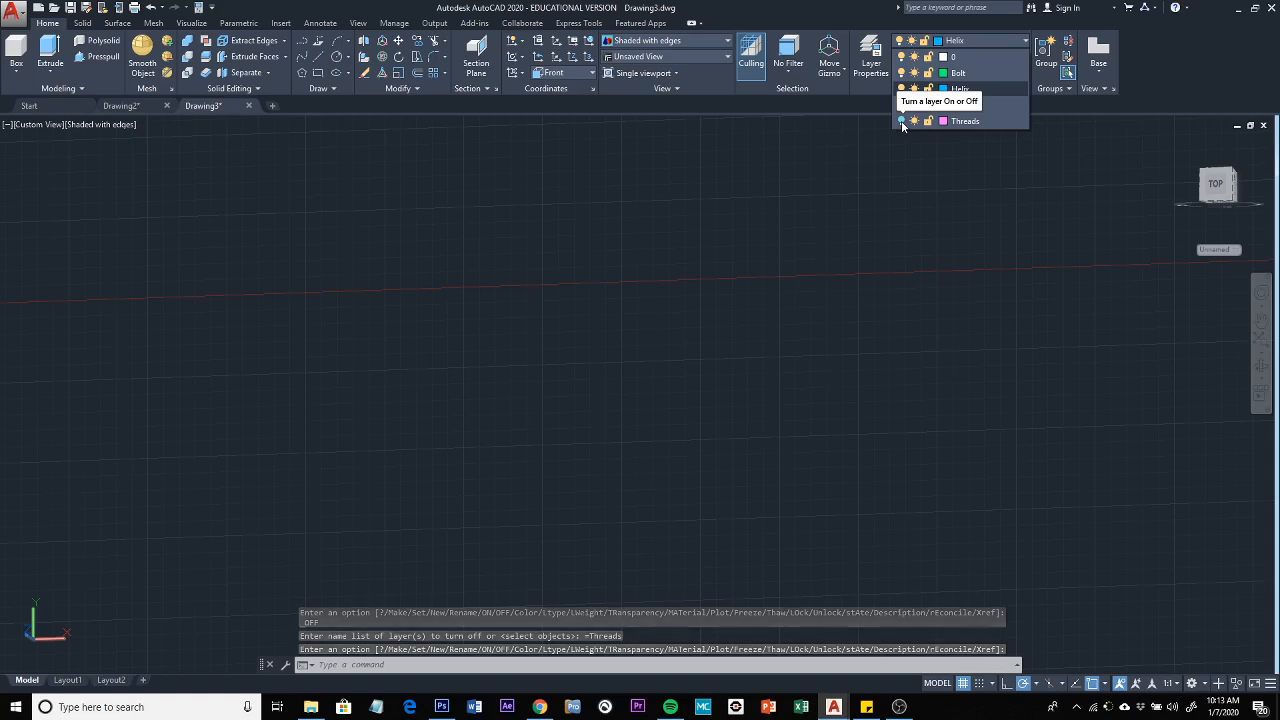
pyautogui.click(901, 121)
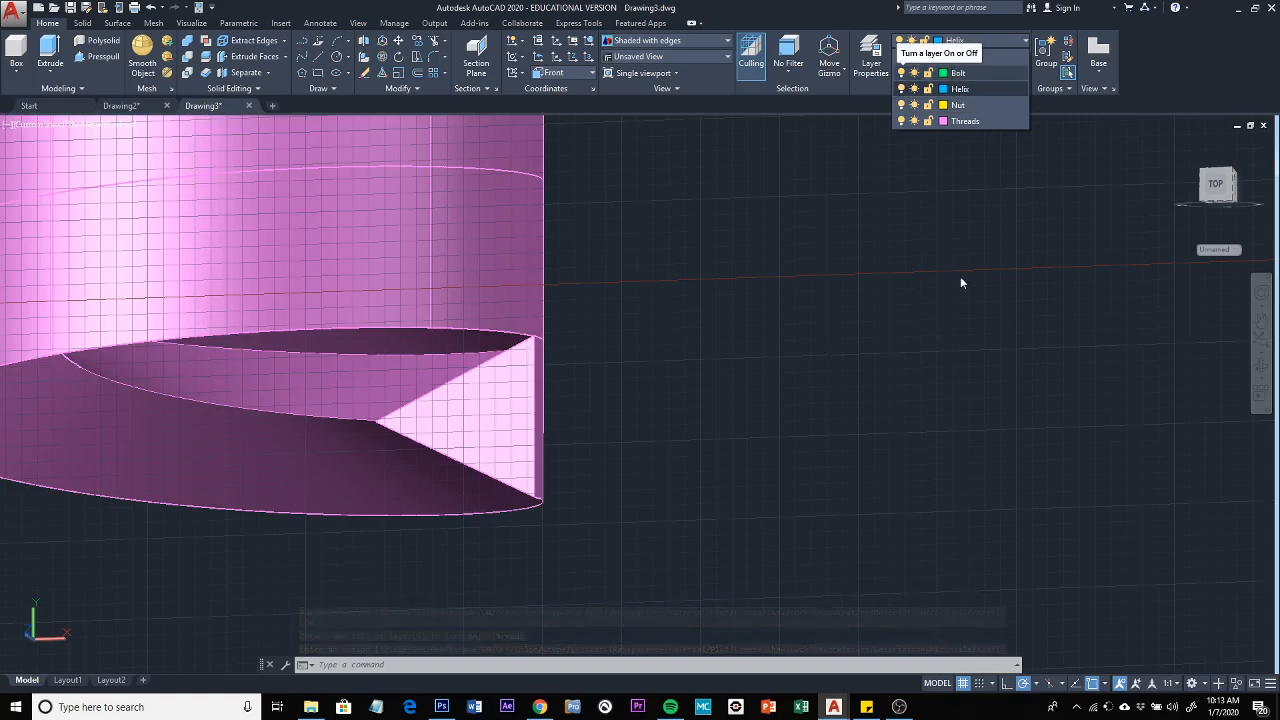
pyautogui.click(973, 88)
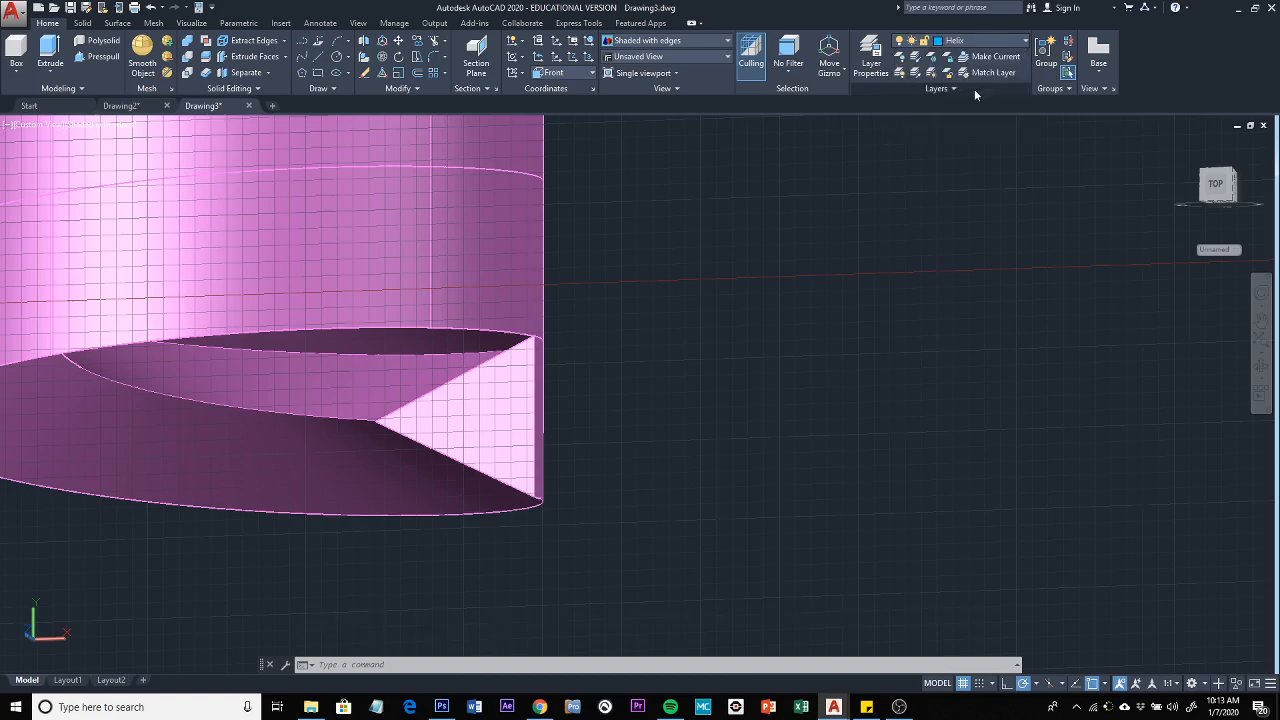
pyautogui.click(1024, 41)
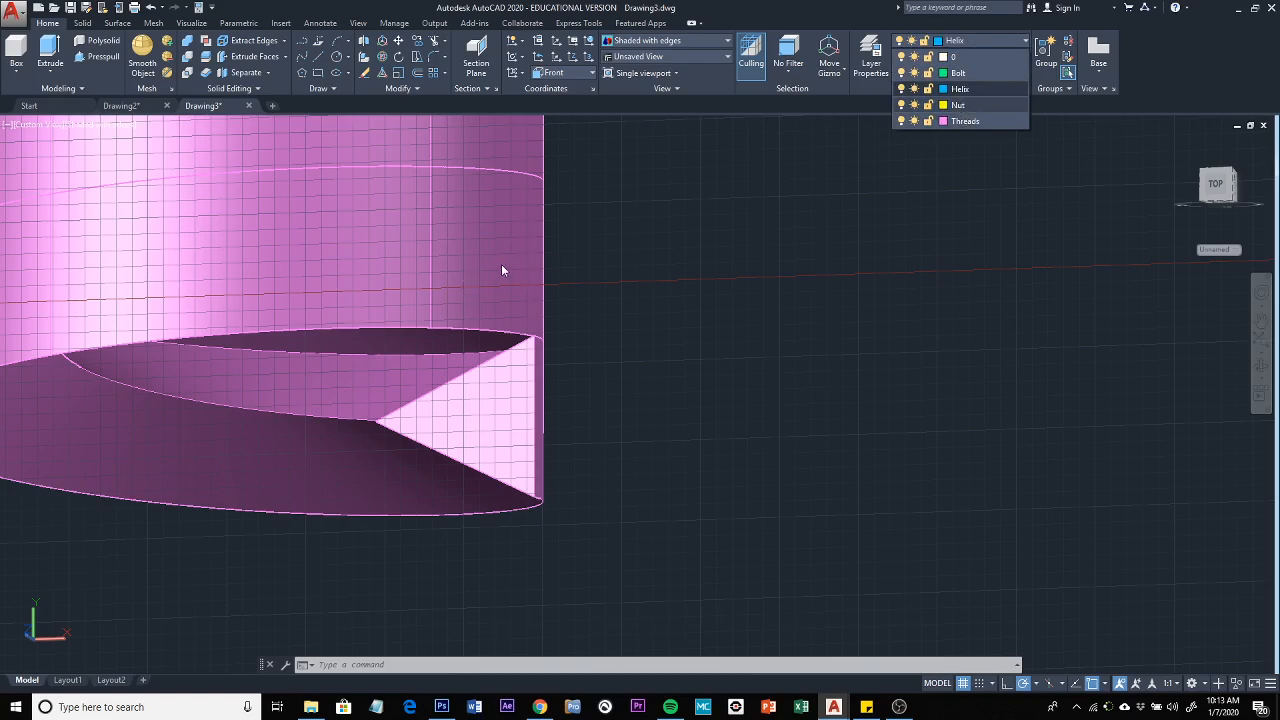
pyautogui.click(964, 92)
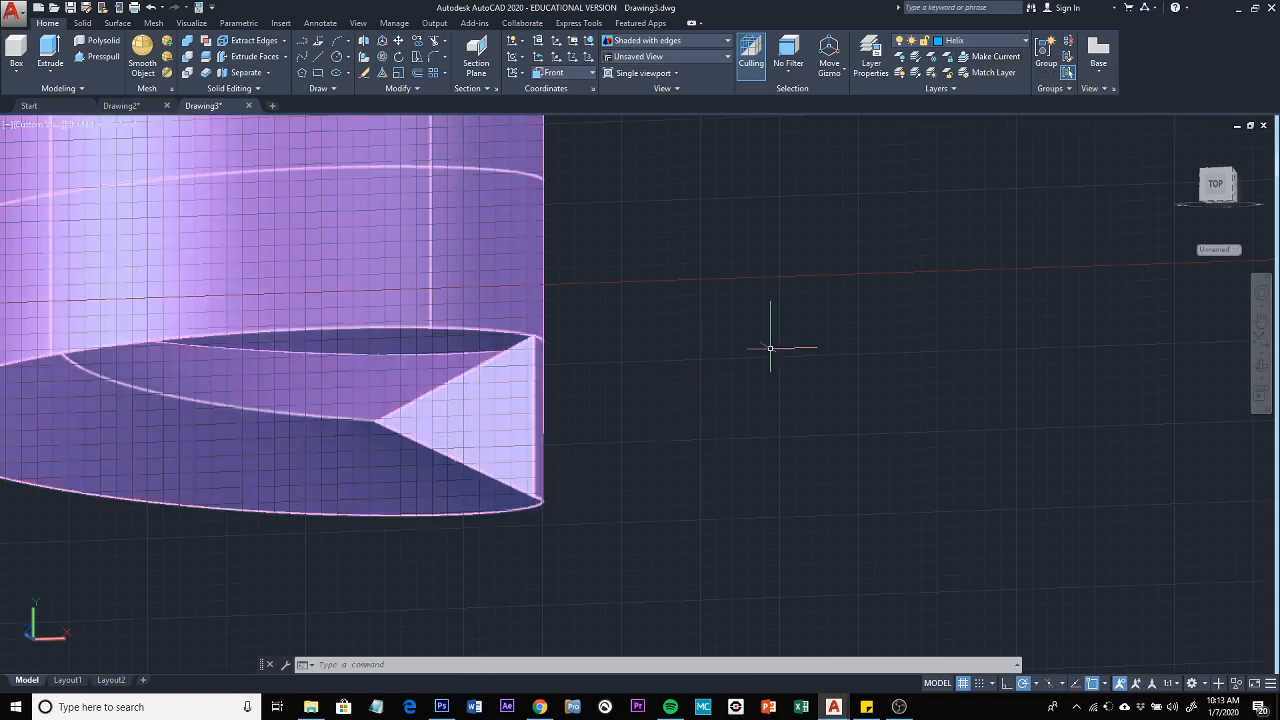
# Make Bolt the current layer
pyautogui.scroll(-3, 770, 348)
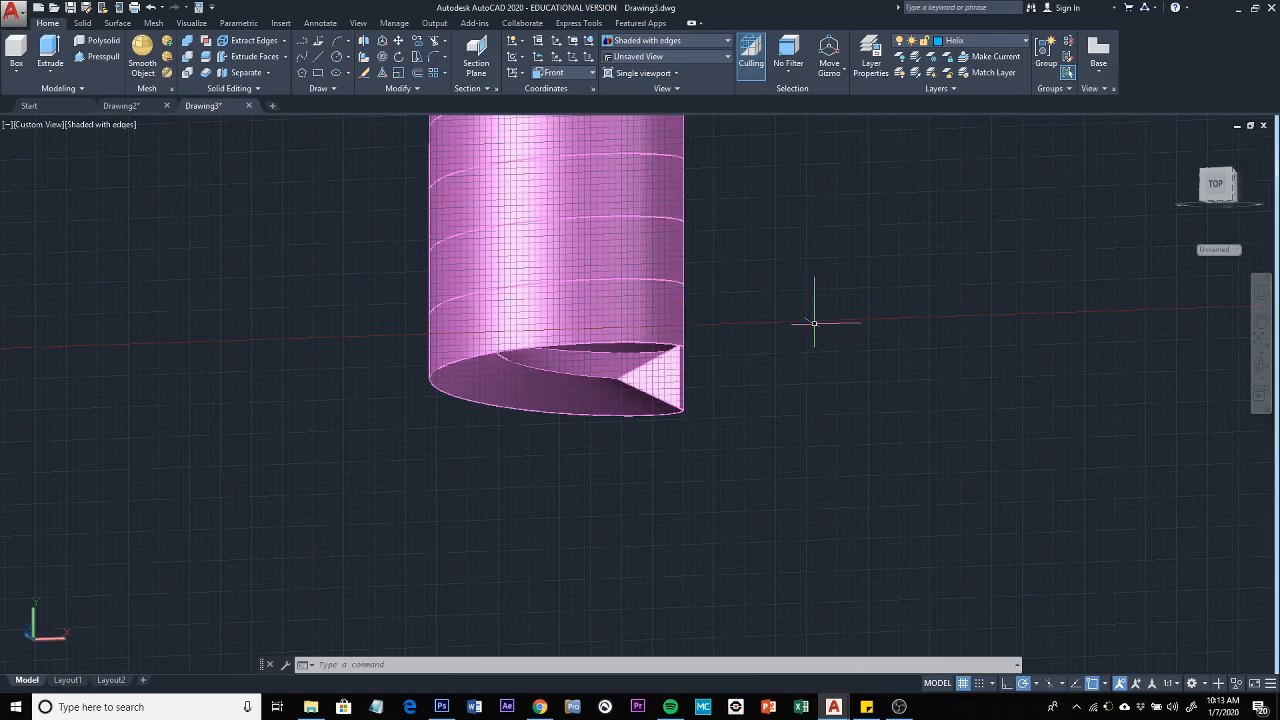
pyautogui.keyDown('shift'); pyautogui.moveTo(820, 320); pyautogui.dragTo(603, 469, button='middle'); pyautogui.keyUp('shift')
pyautogui.scroll(-5, 829, 390)
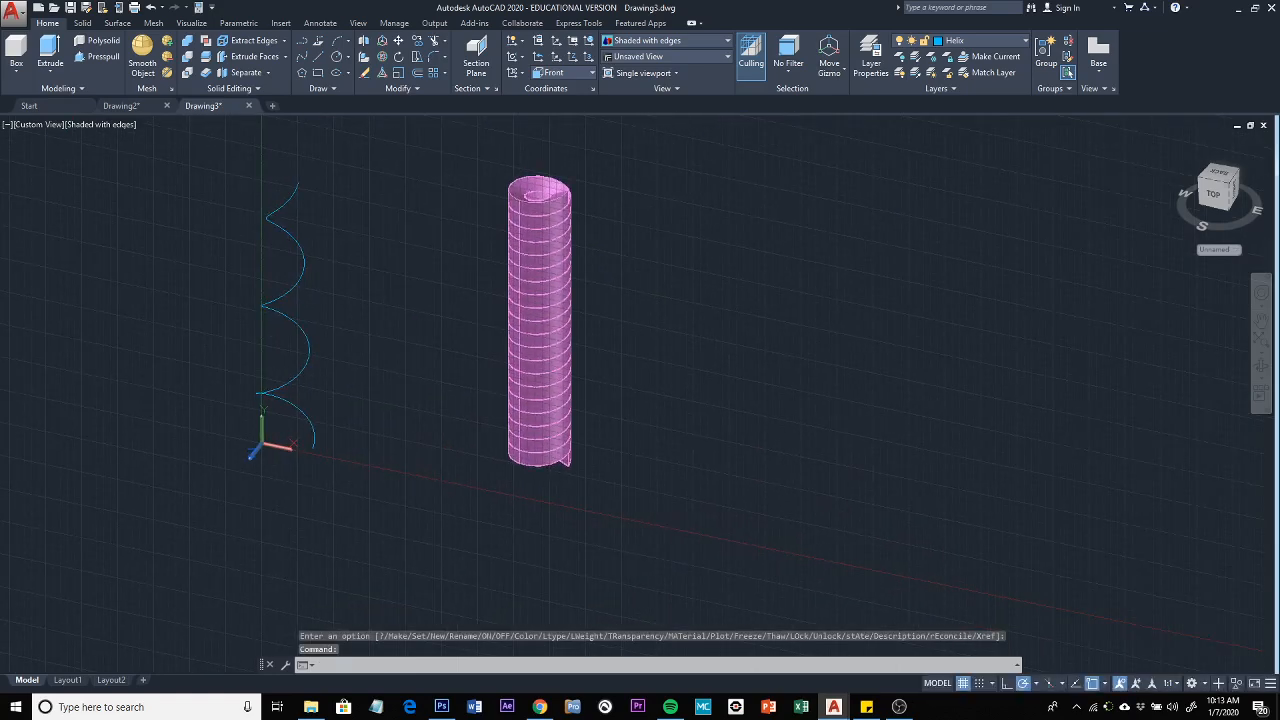
pyautogui.click(982, 39)
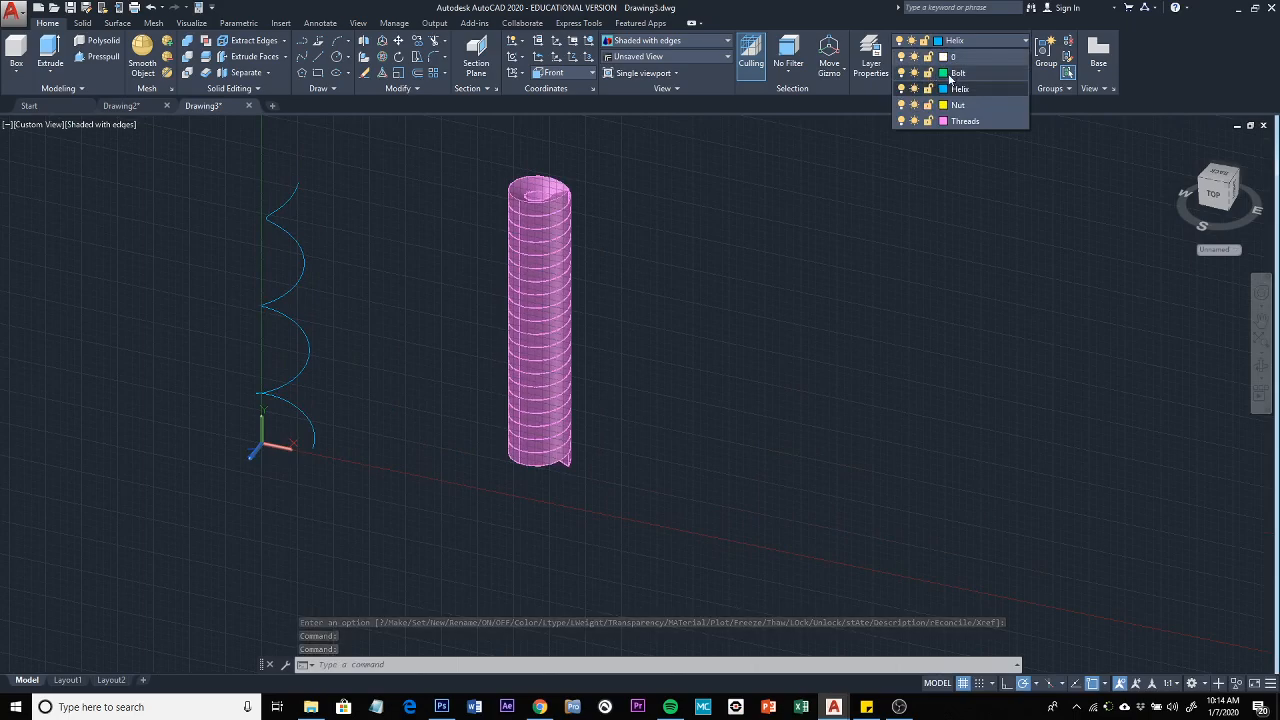
pyautogui.click(947, 74)
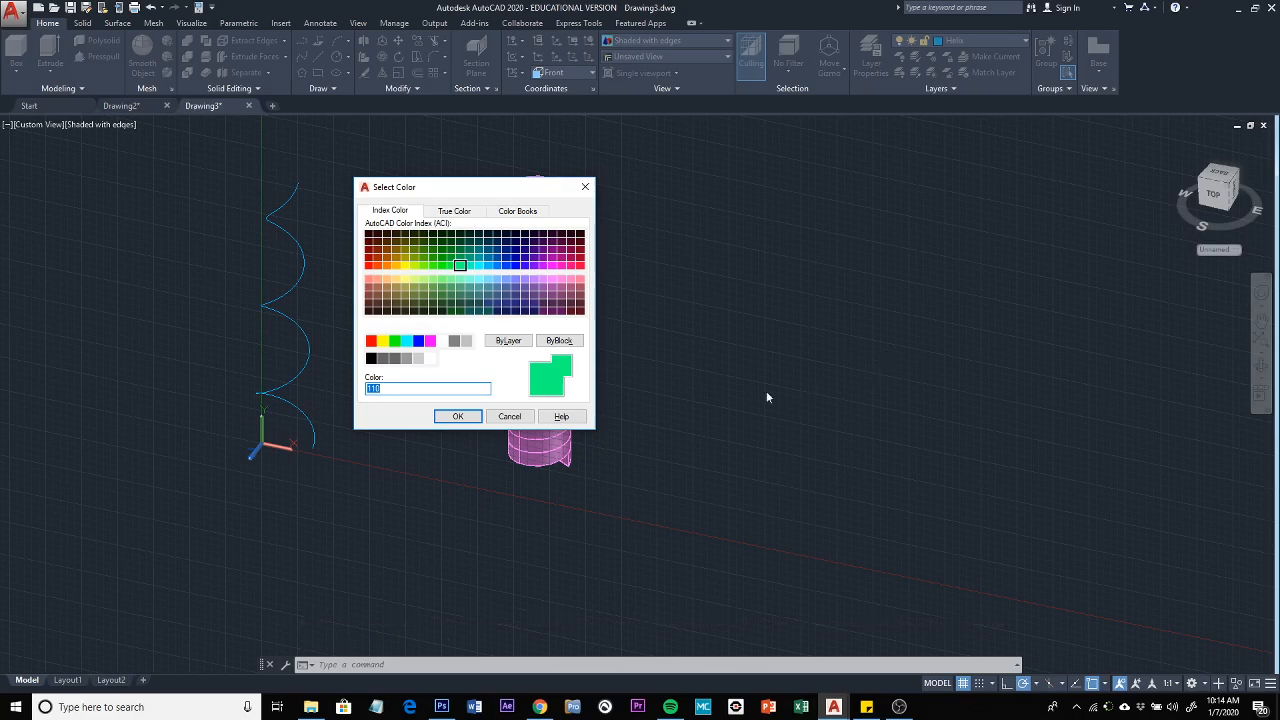
pyautogui.click(510, 416)
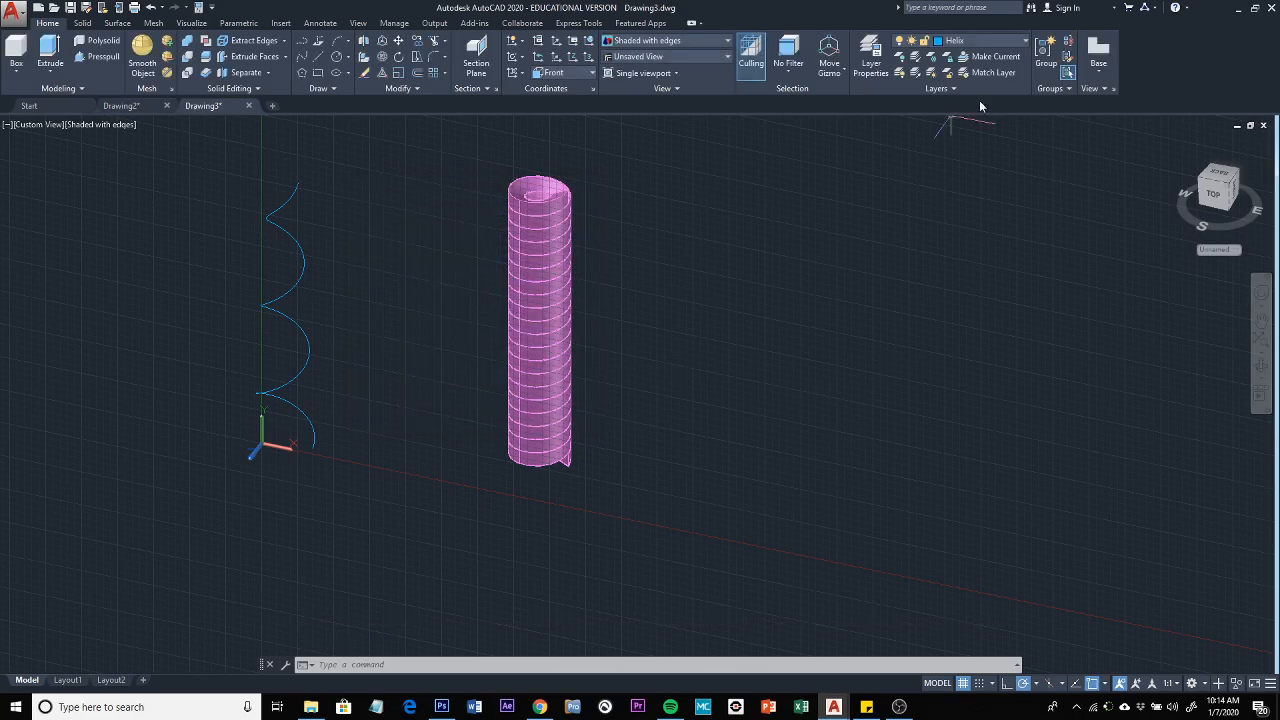
pyautogui.click(1024, 41)
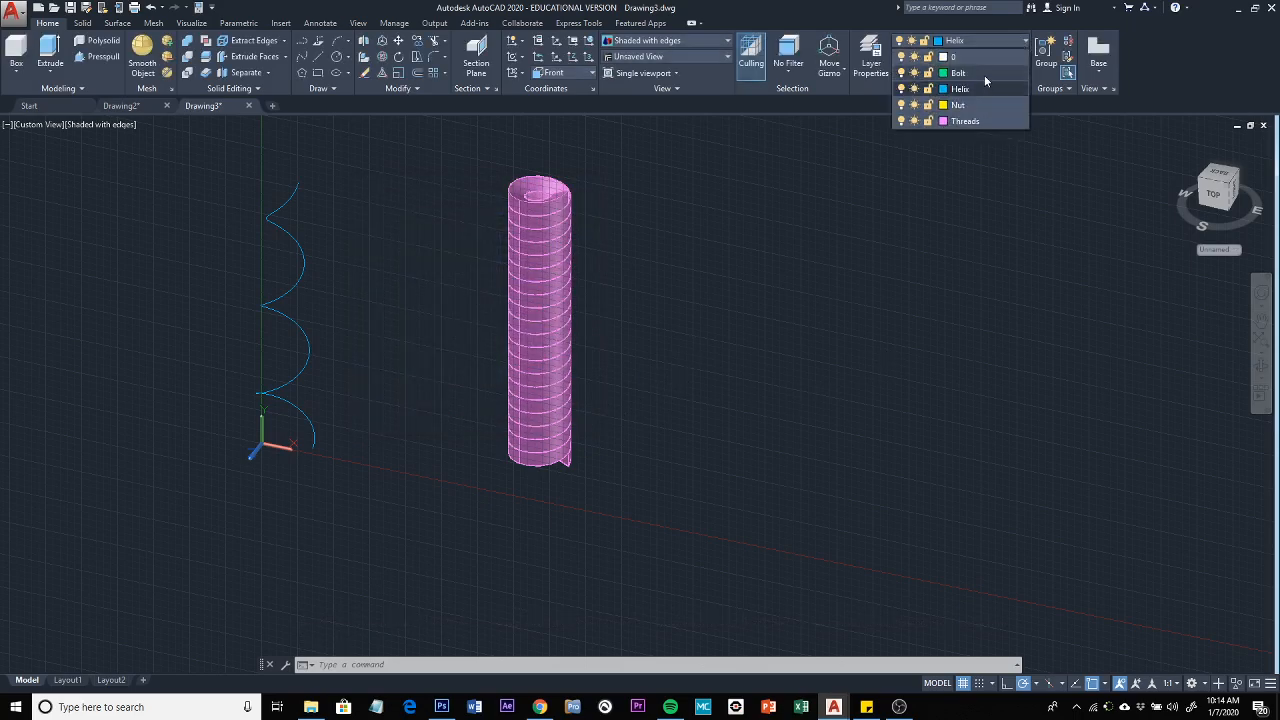
pyautogui.click(985, 77)
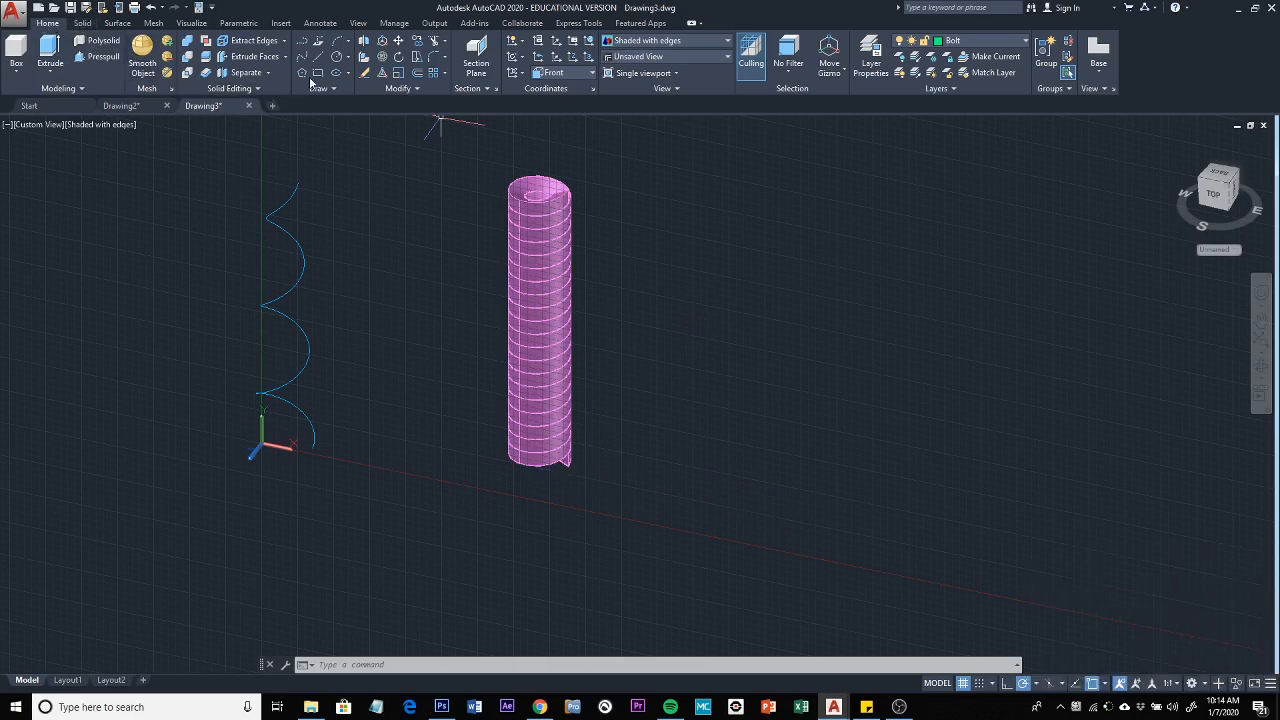
# Restore the World UCS and draw a circle of radius 10 on the ground plane beside the thread solid
pyautogui.click(337, 57)
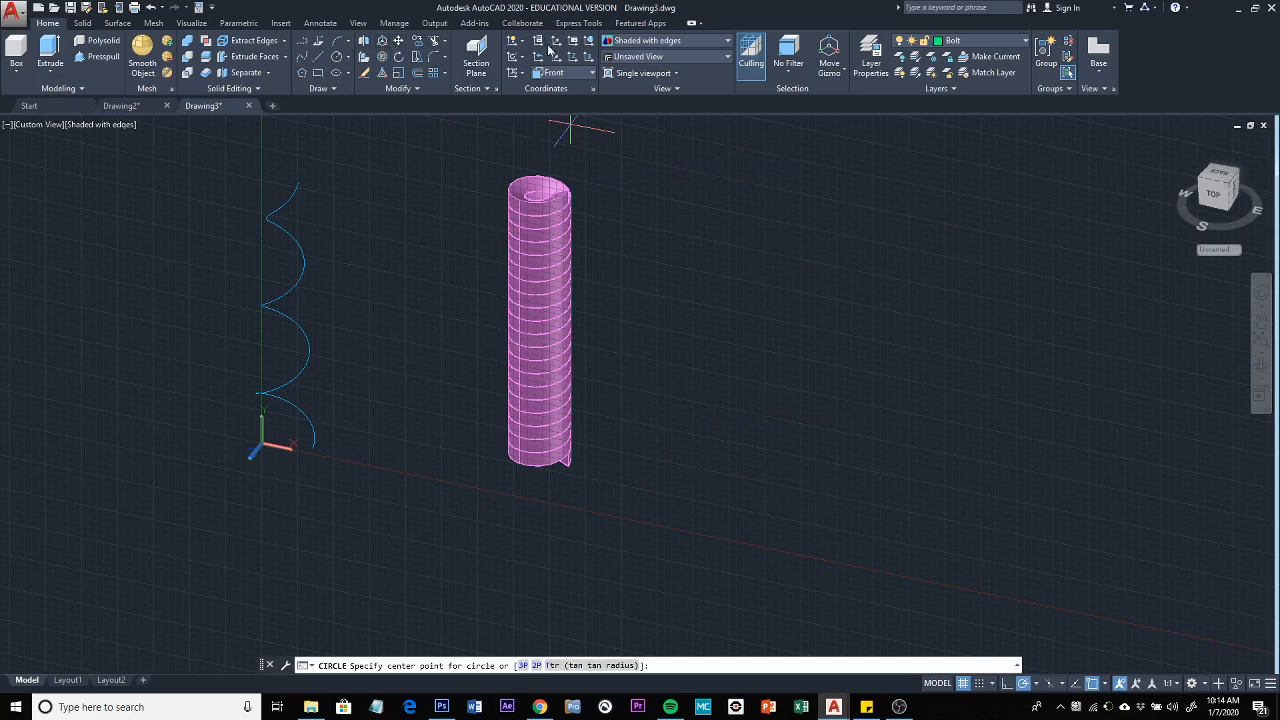
pyautogui.click(588, 42)
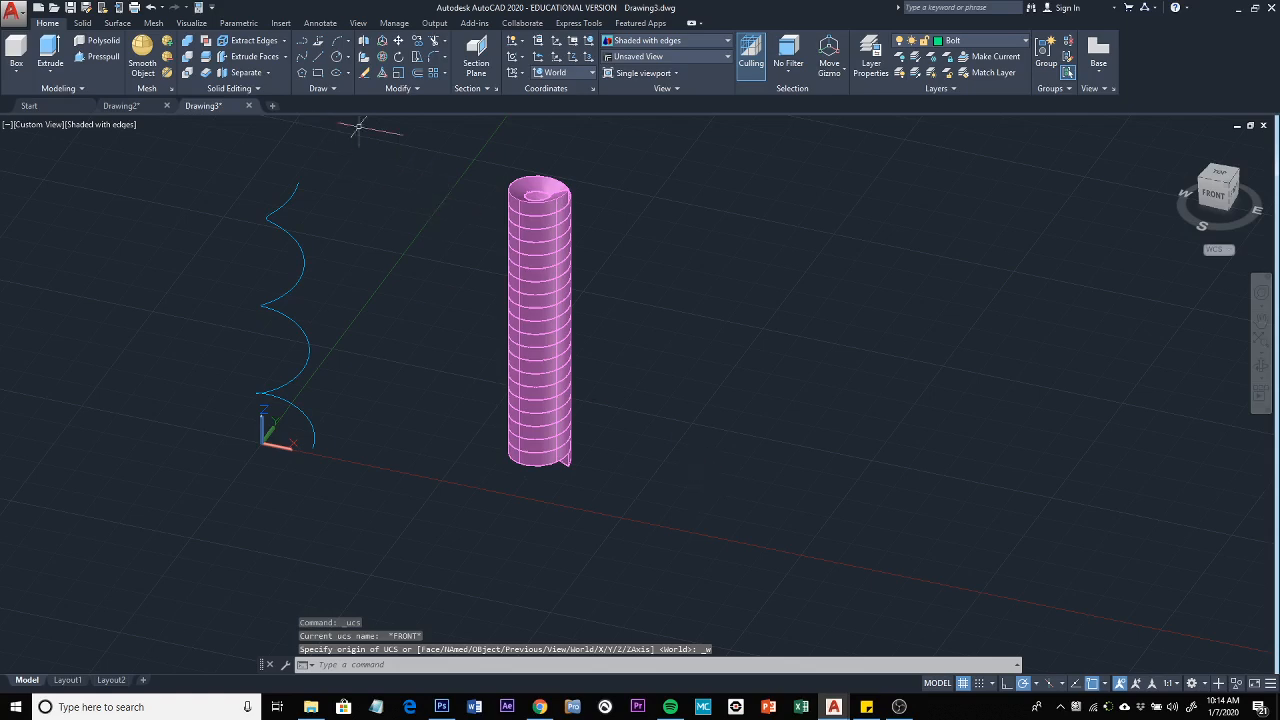
pyautogui.click(336, 56)
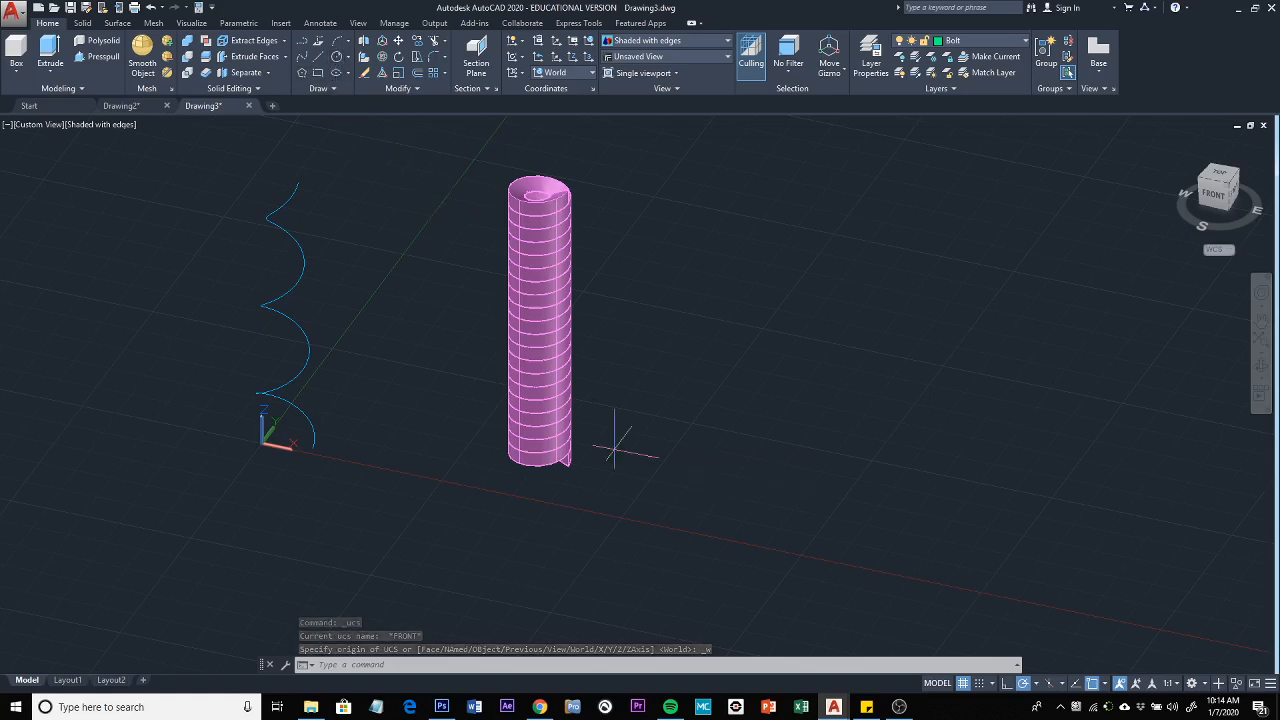
pyautogui.click(748, 493)
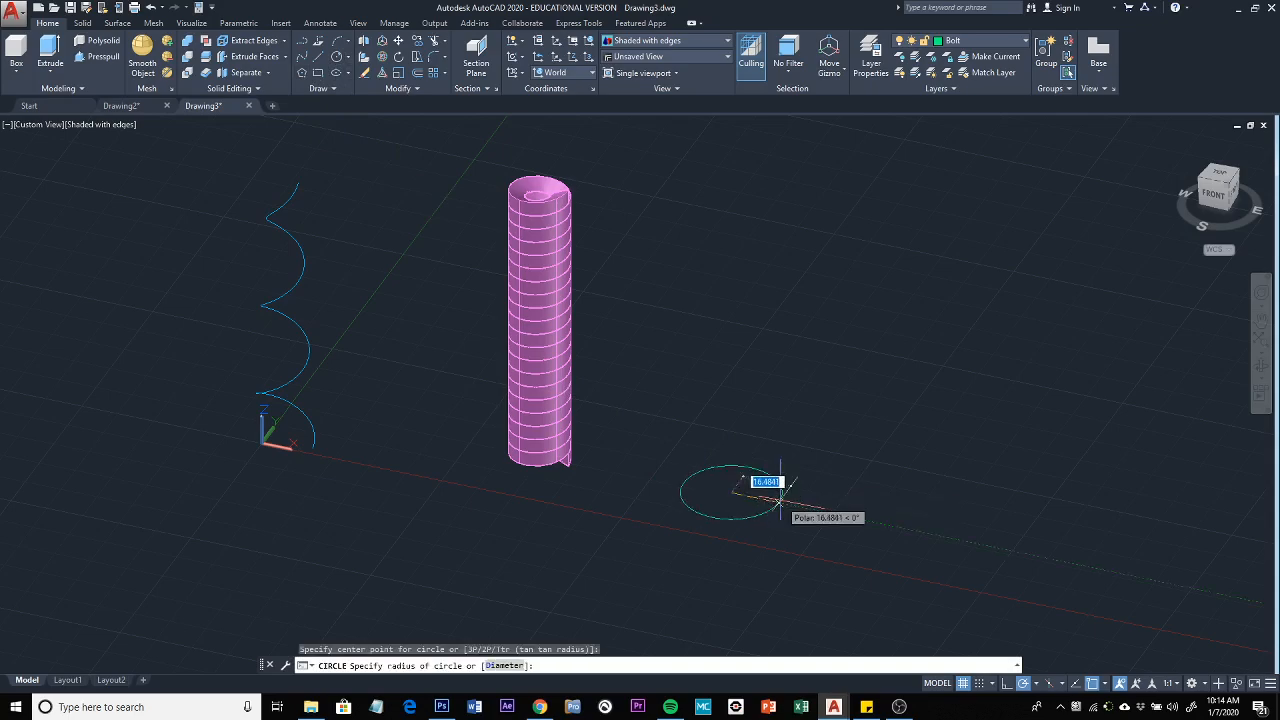
pyautogui.press('BackSpace')
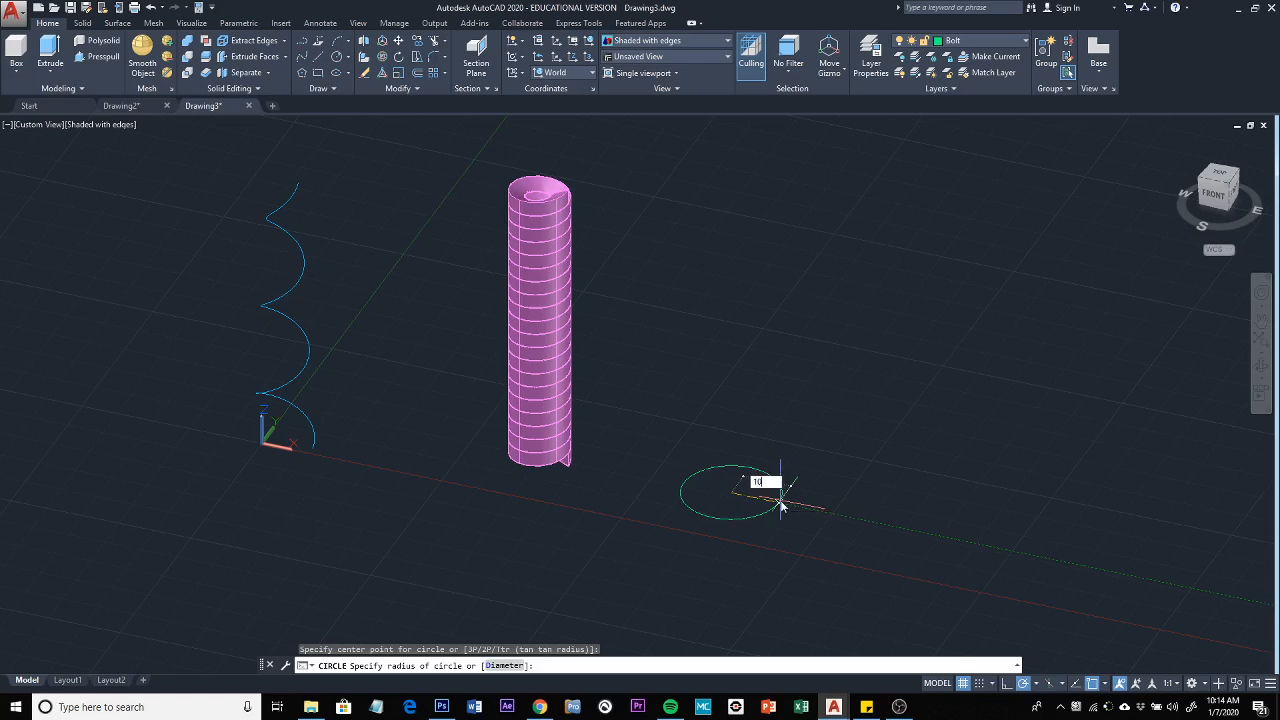
pyautogui.write('10')
pyautogui.press('Return')
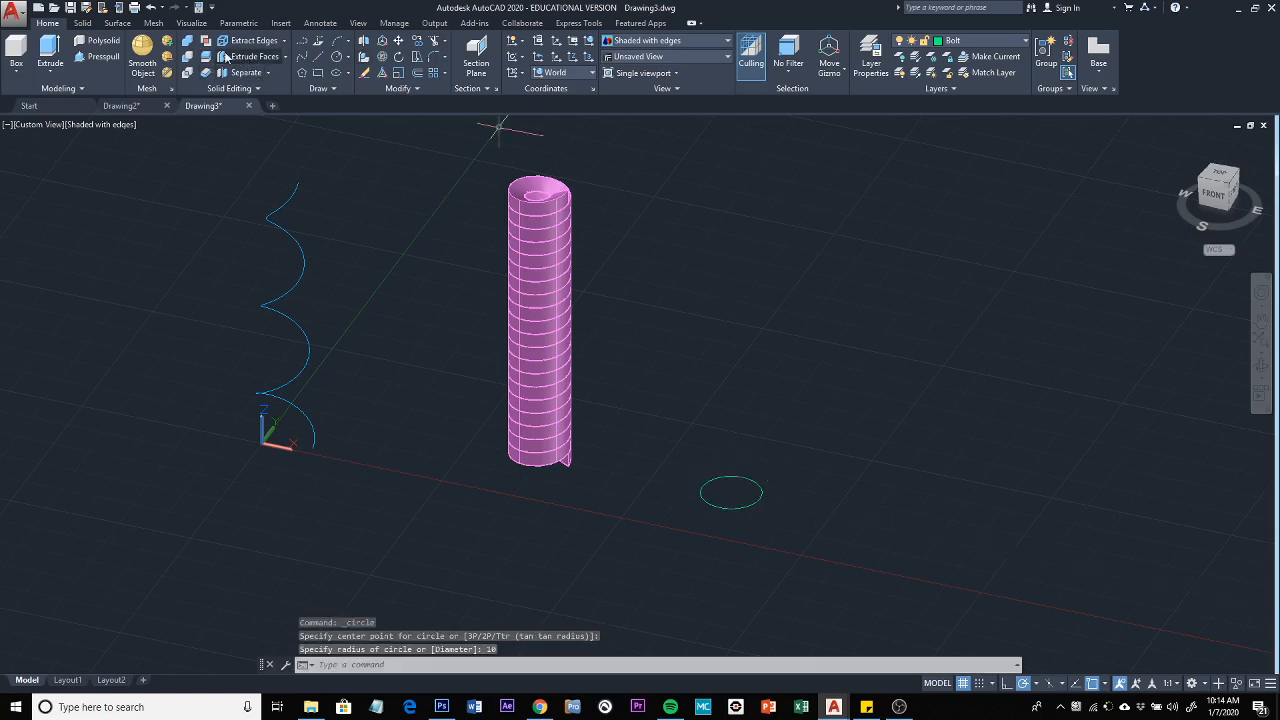
# Extrude the radius 10 circle upward as a solid to a height of 100
pyautogui.write('ext')
pyautogui.press('Return')
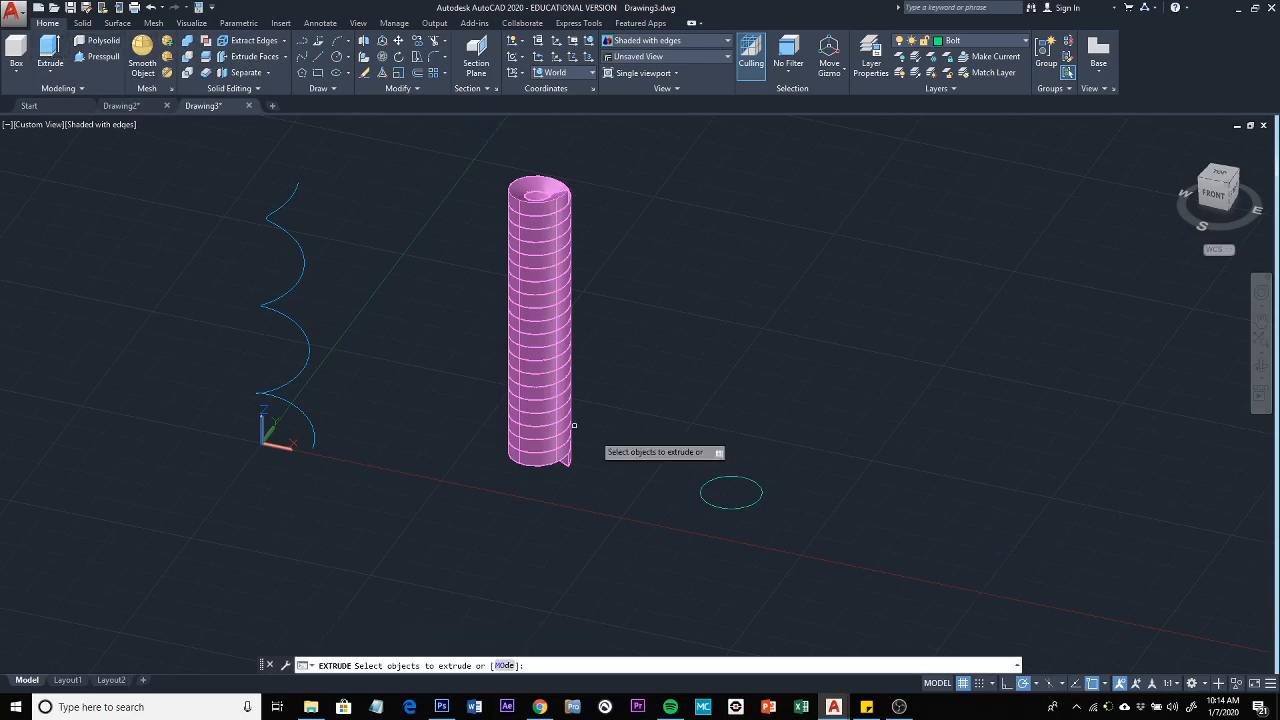
pyautogui.click(726, 508)
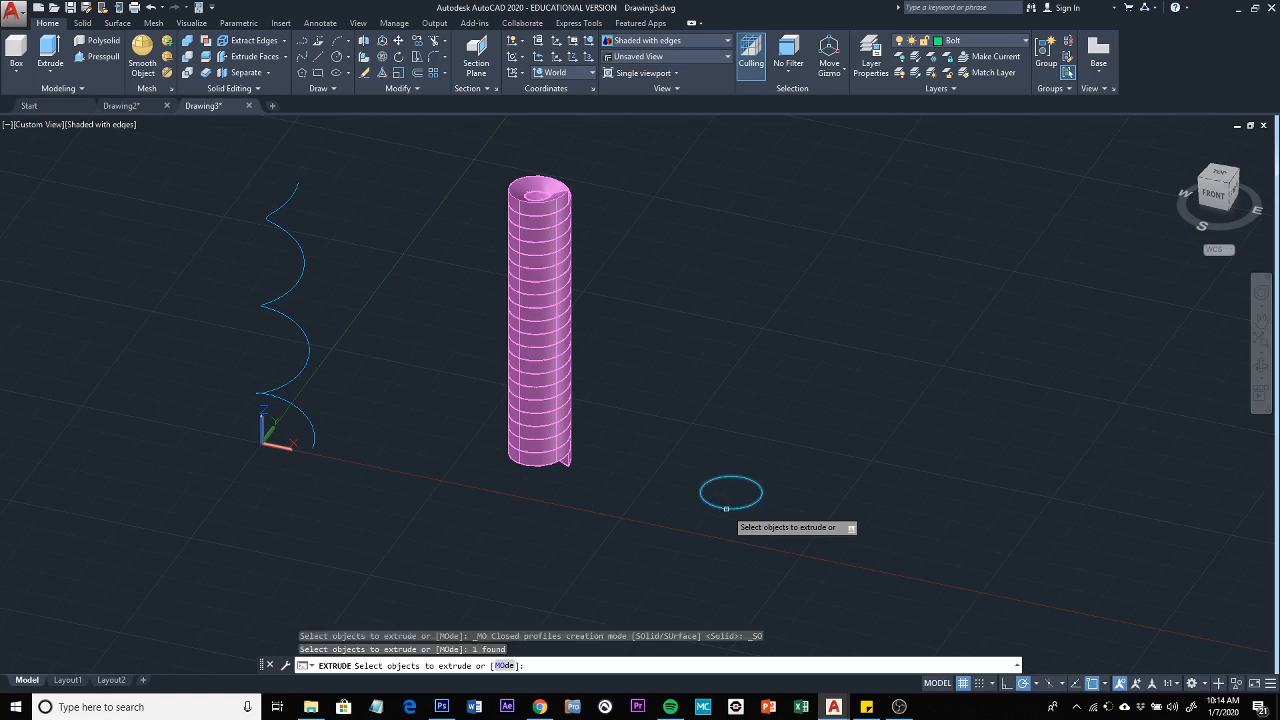
pyautogui.press('Return')
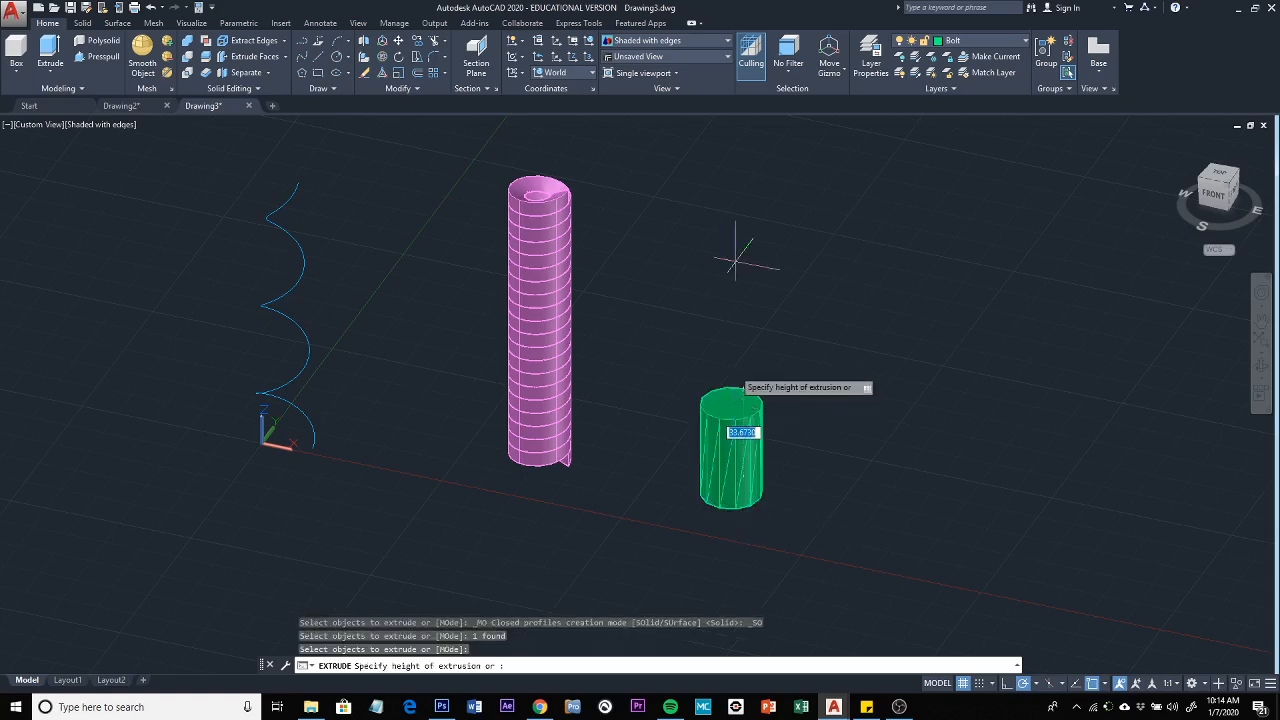
pyautogui.click(737, 215)
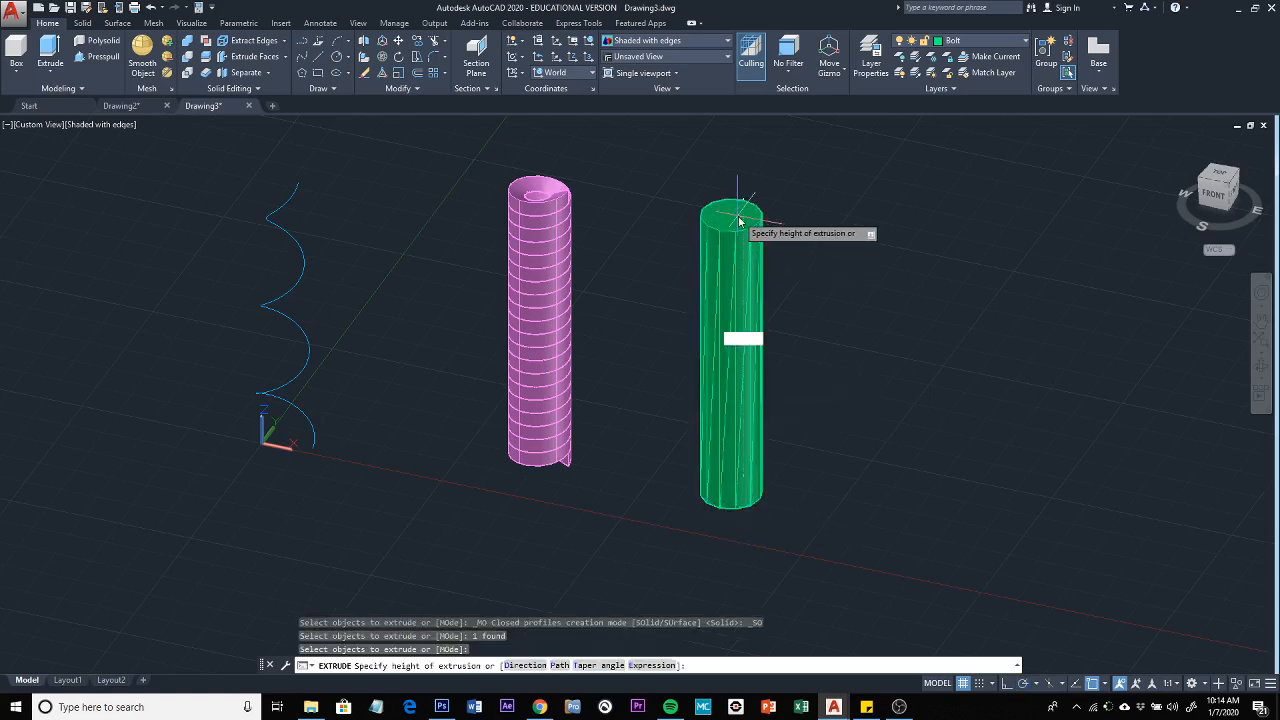
pyautogui.press('Return')
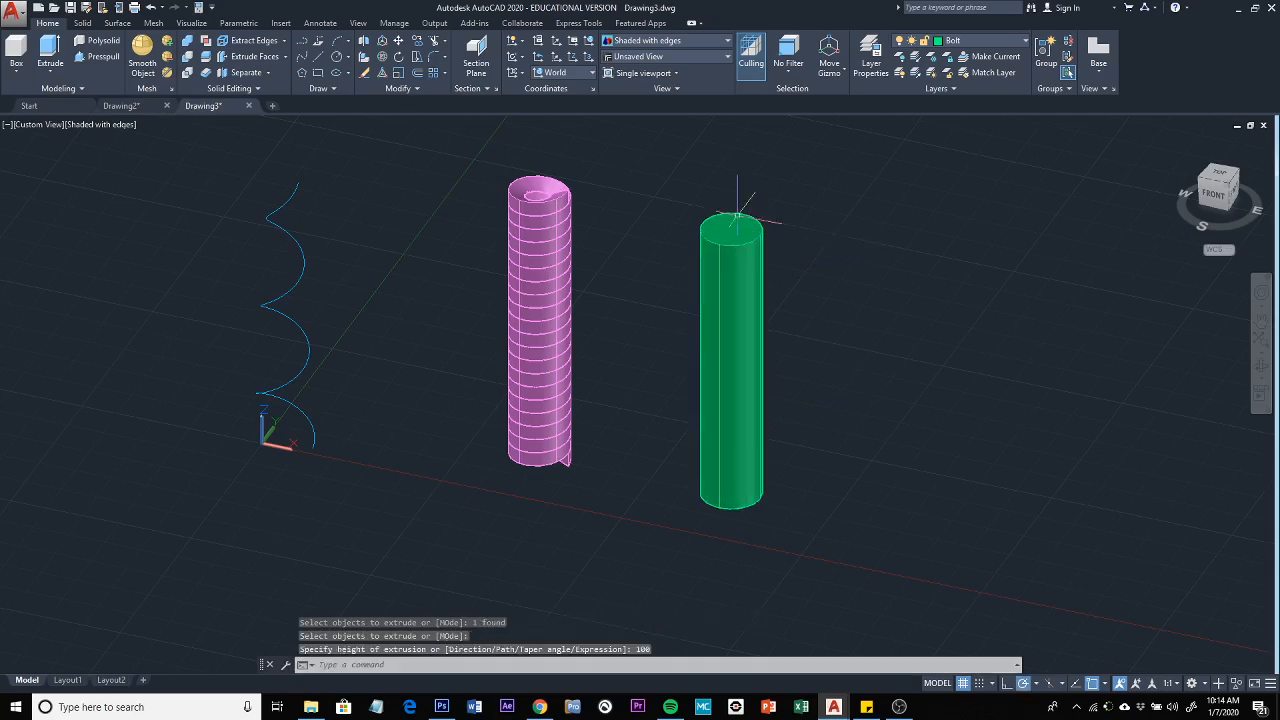
# Copy the thread solid onto the bolt cylinder, from the thread's lower outer endpoint to the matching point on the cylinder's bottom edge
pyautogui.scroll(-3, 897, 450)
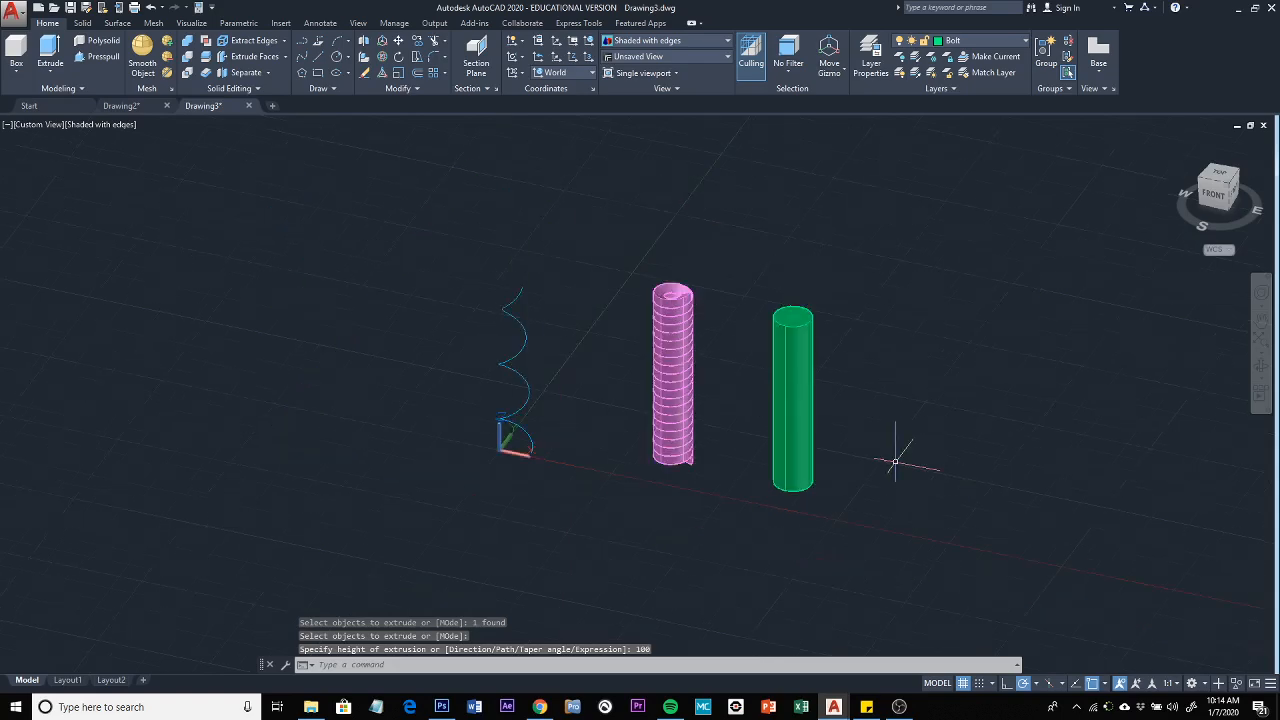
pyautogui.moveTo(897, 450); pyautogui.dragTo(689, 374, button='middle')
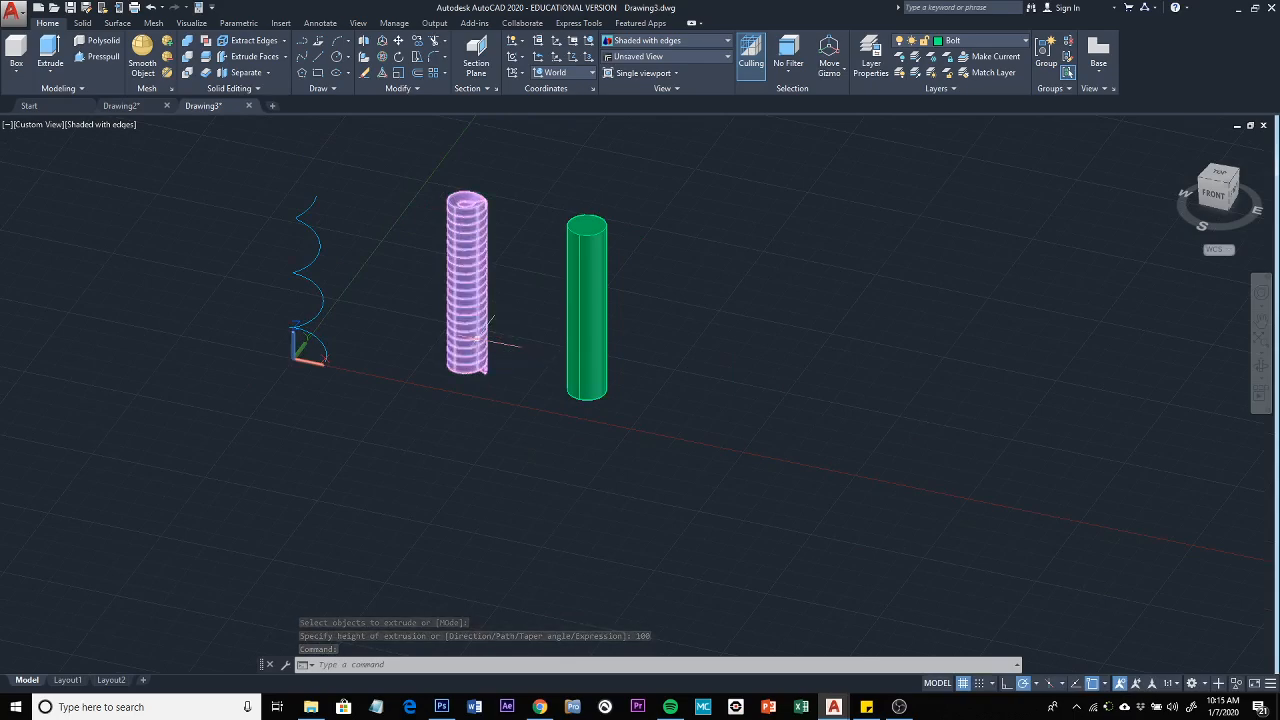
pyautogui.click(418, 41)
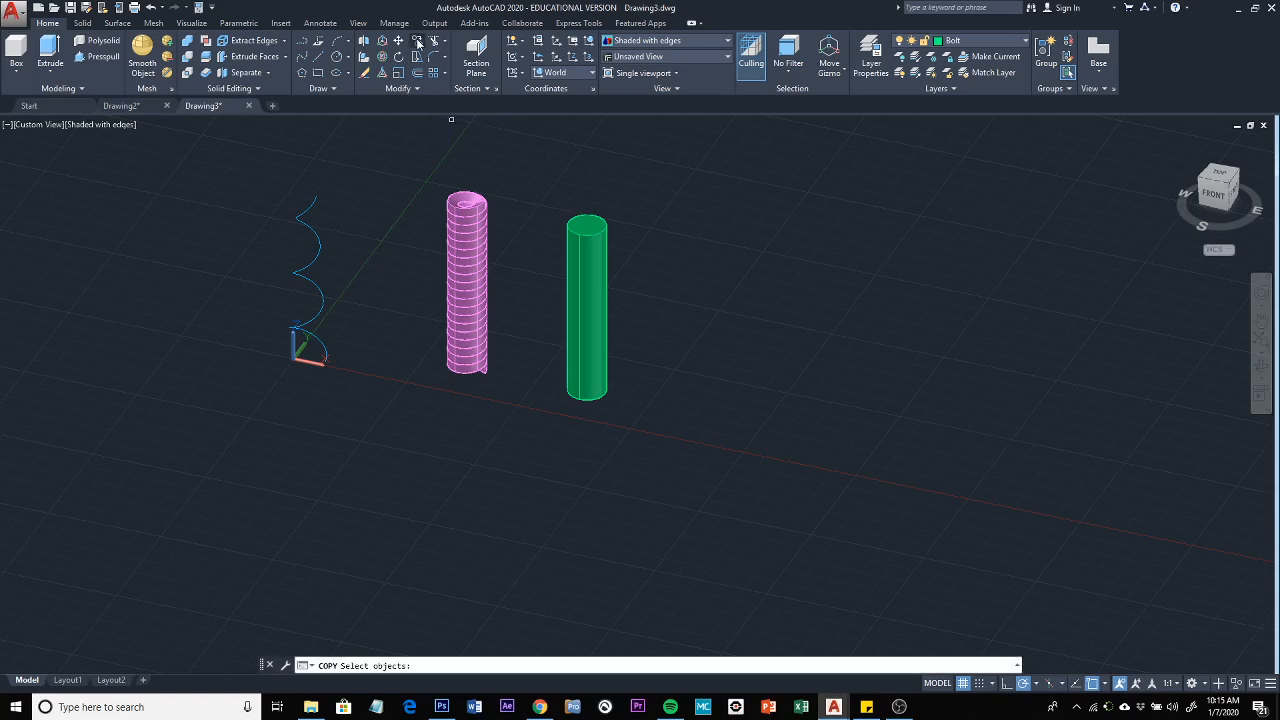
pyautogui.click(476, 325)
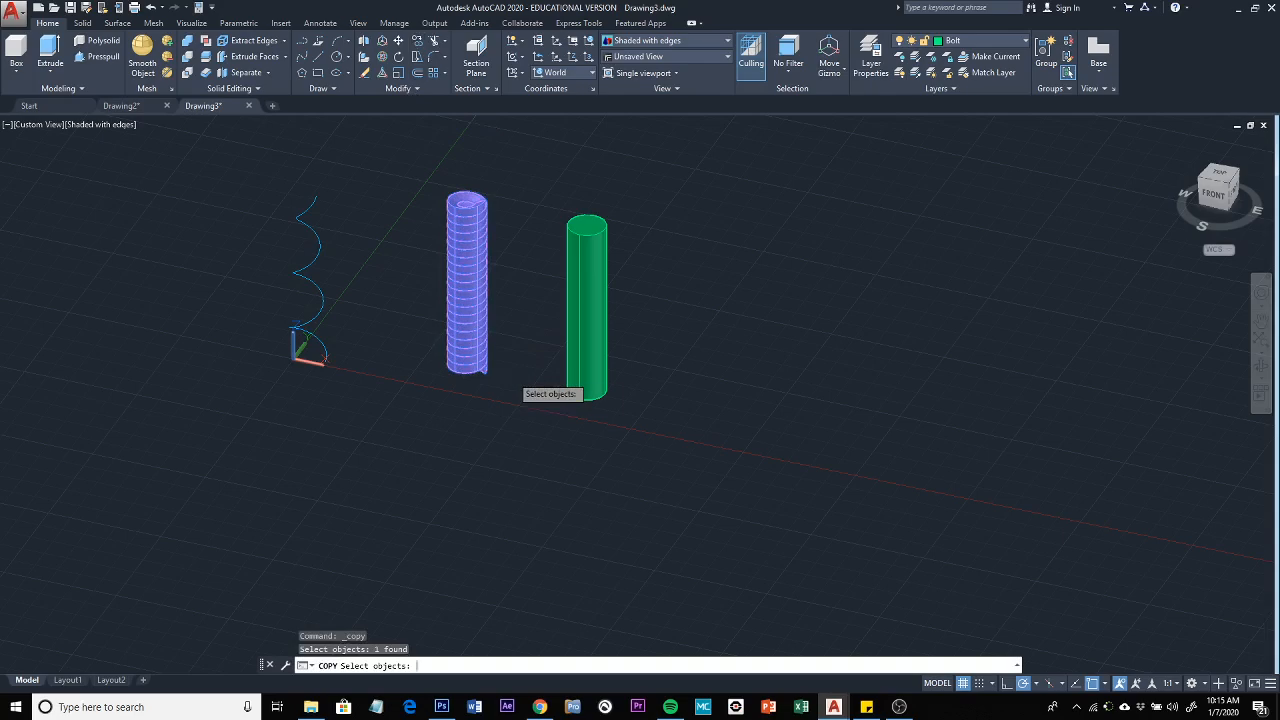
pyautogui.press('Return')
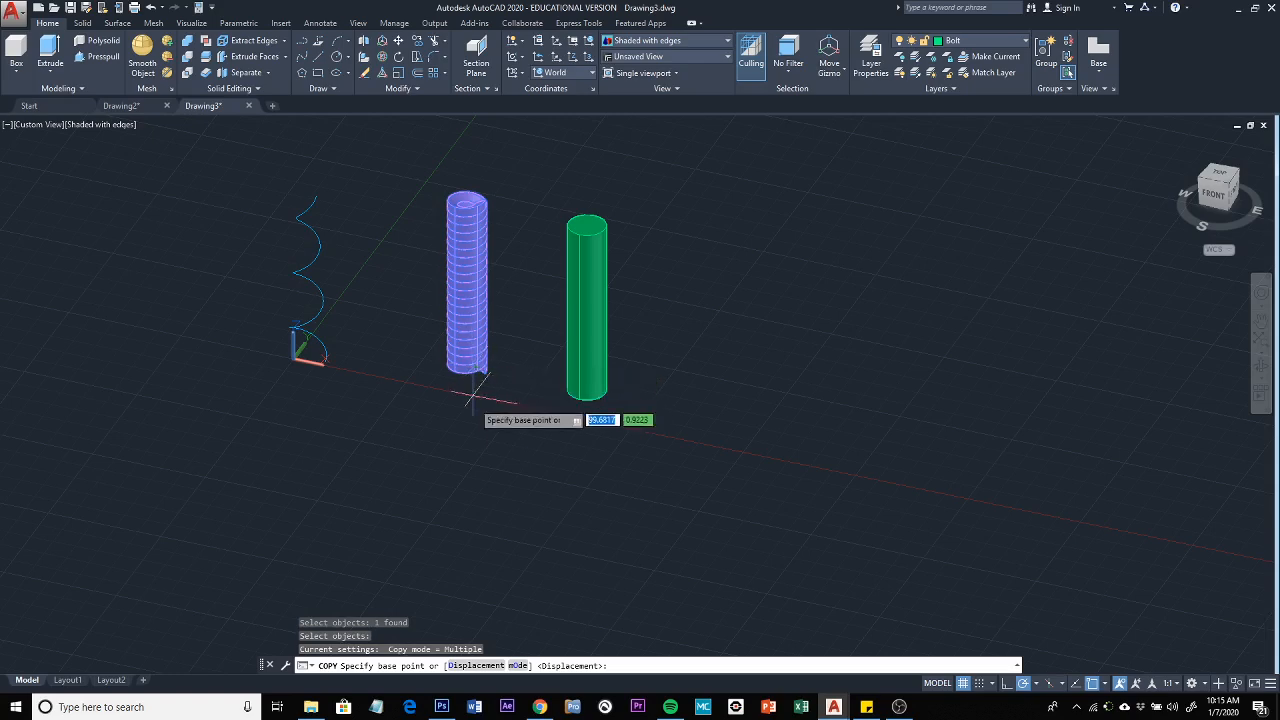
pyautogui.moveTo(476, 408)
pyautogui.keyDown('shift'); pyautogui.mouseDown(button='middle')
pyautogui.moveTo(466, 397)
pyautogui.moveTo(500, 354)
pyautogui.moveTo(487, 392)
pyautogui.mouseUp(button='middle'); pyautogui.keyUp('shift')
pyautogui.scroll(5, 455, 405)
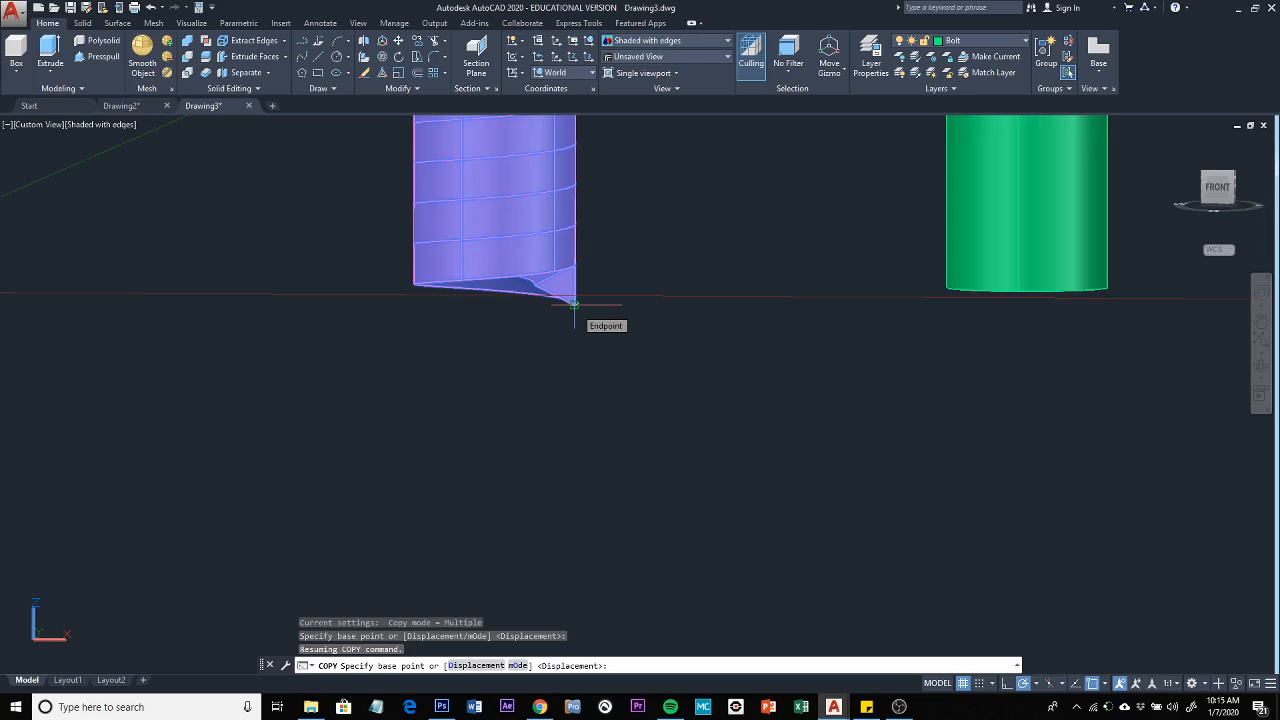
pyautogui.click(573, 303)
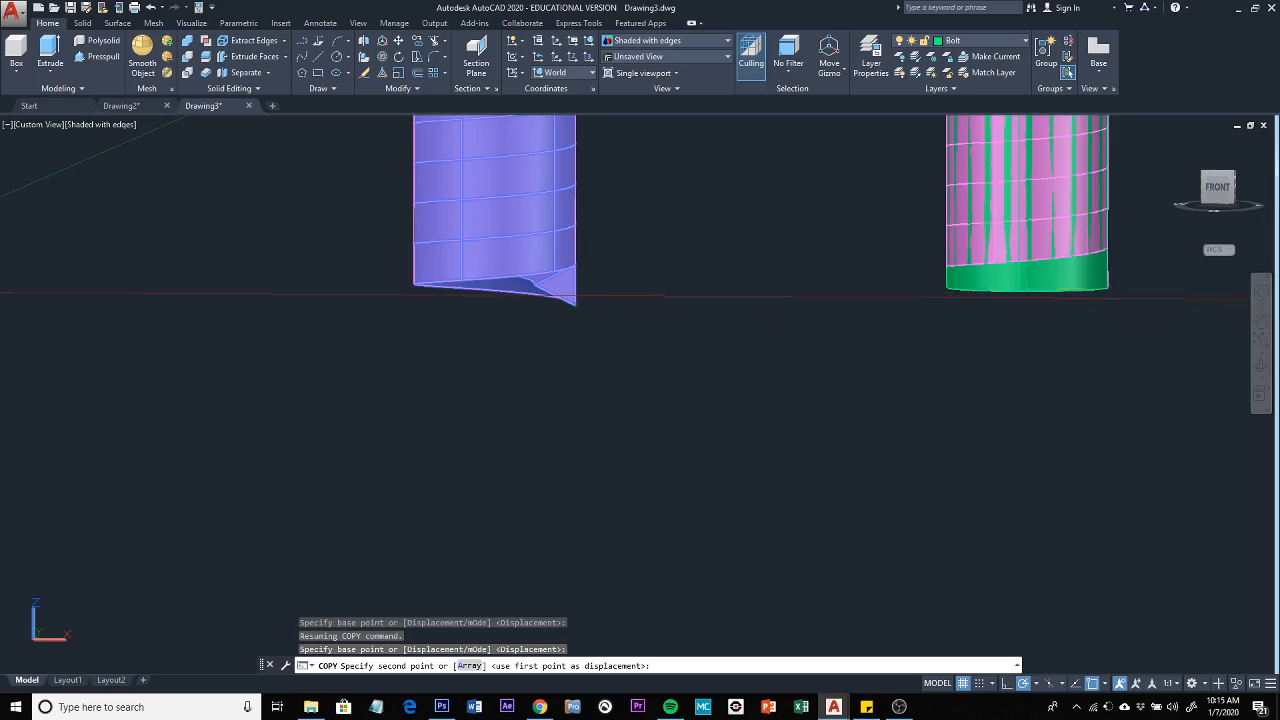
pyautogui.click(1112, 284)
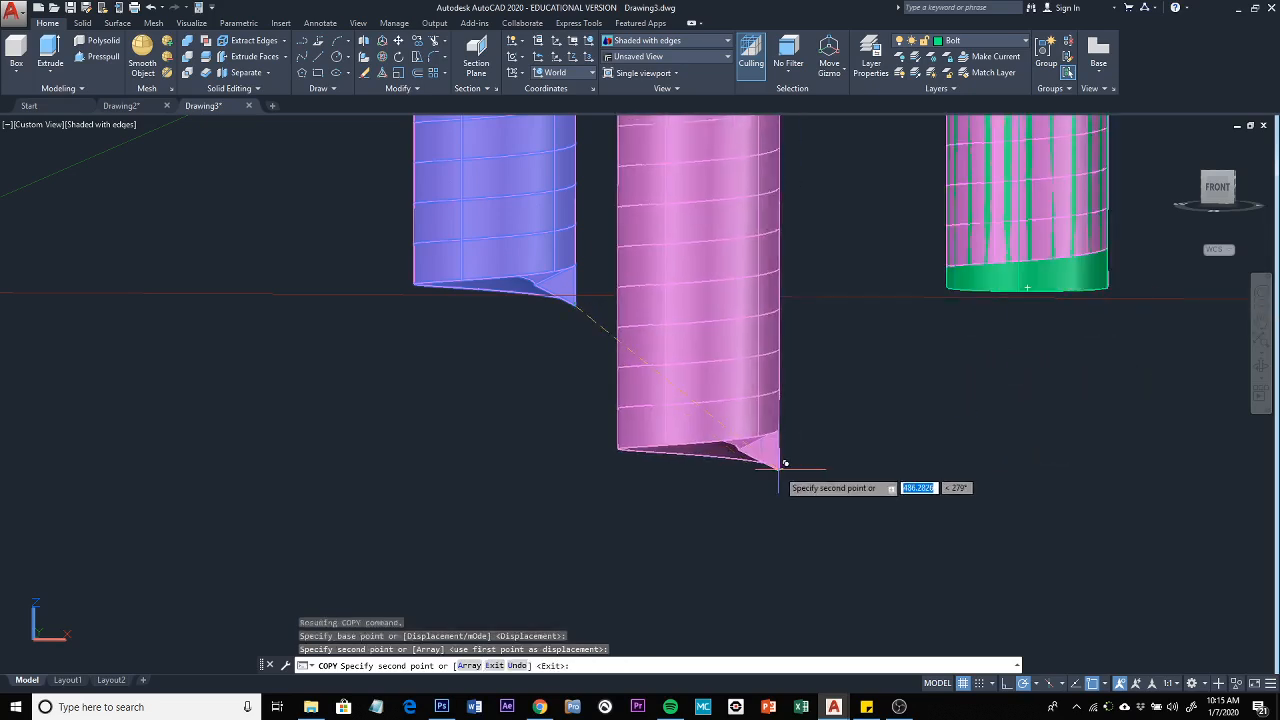
pyautogui.press('Escape')
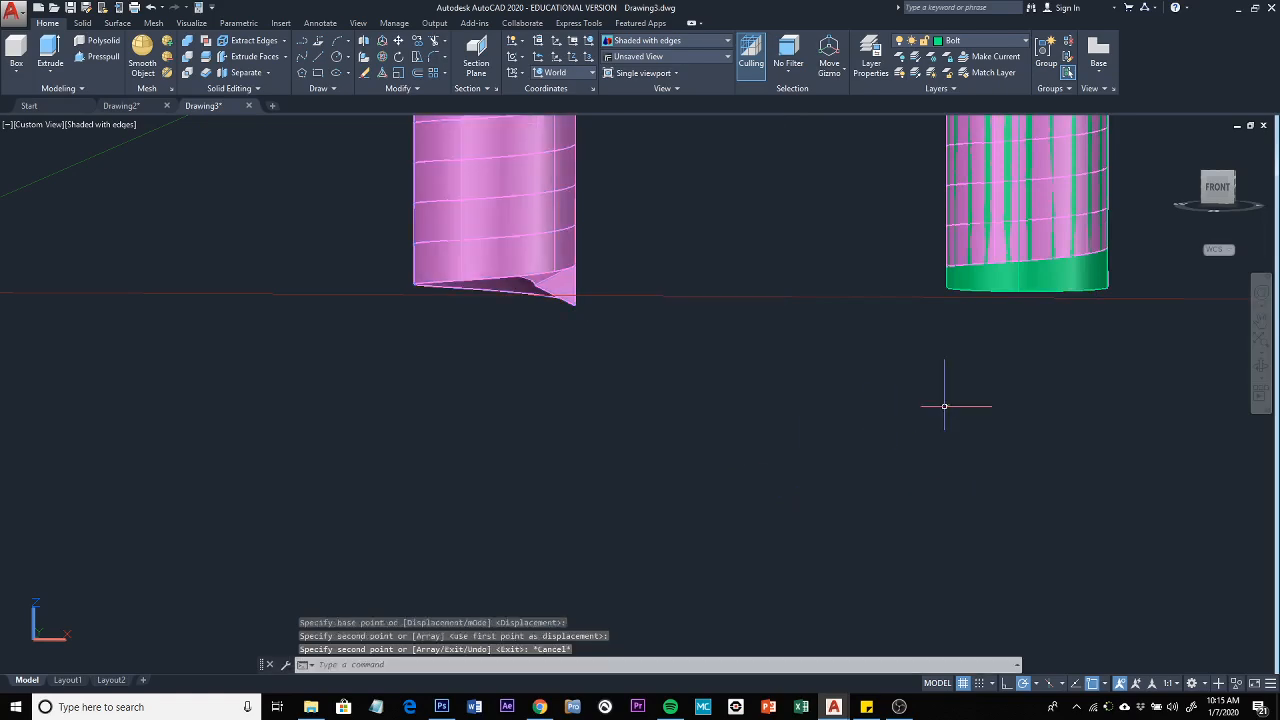
# Move the copied thread solid 2.5 downward along the Z axis on the bolt cylinder
pyautogui.scroll(-1, 944, 406)
pyautogui.moveTo(1043, 414); pyautogui.dragTo(702, 568, button='middle')
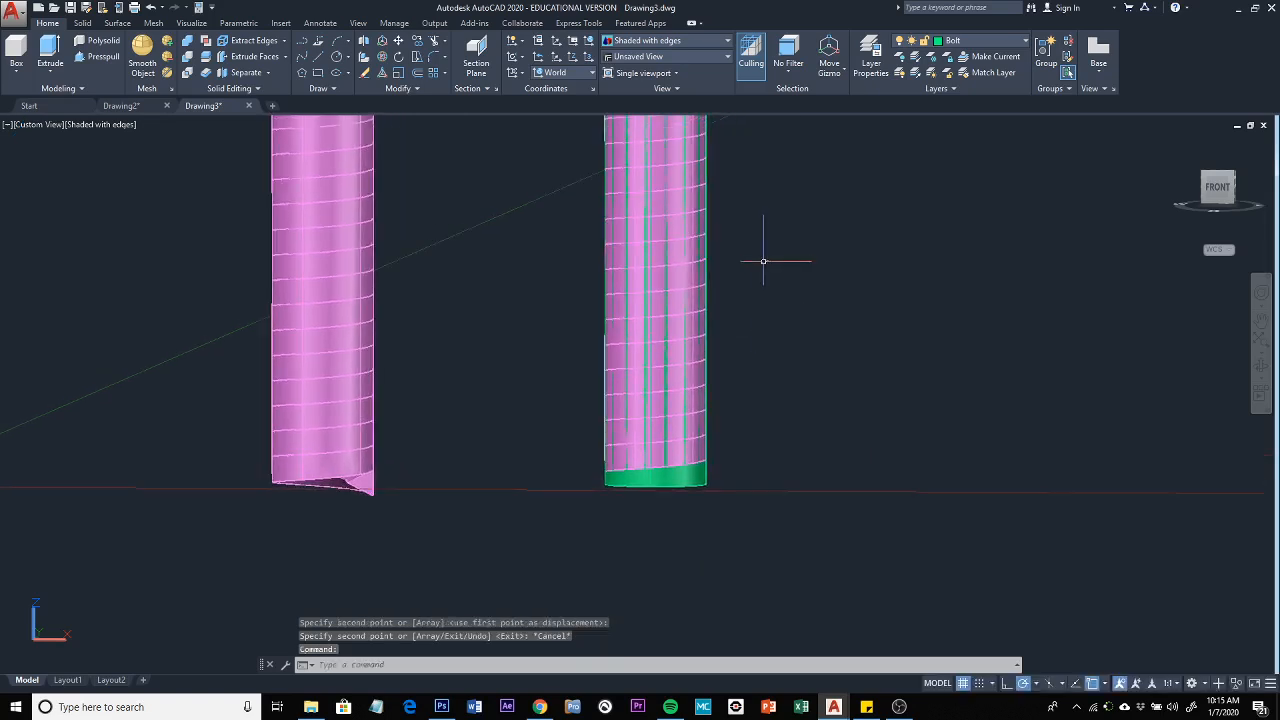
pyautogui.scroll(-2, 763, 262)
pyautogui.moveTo(763, 263); pyautogui.dragTo(760, 409, button='middle')
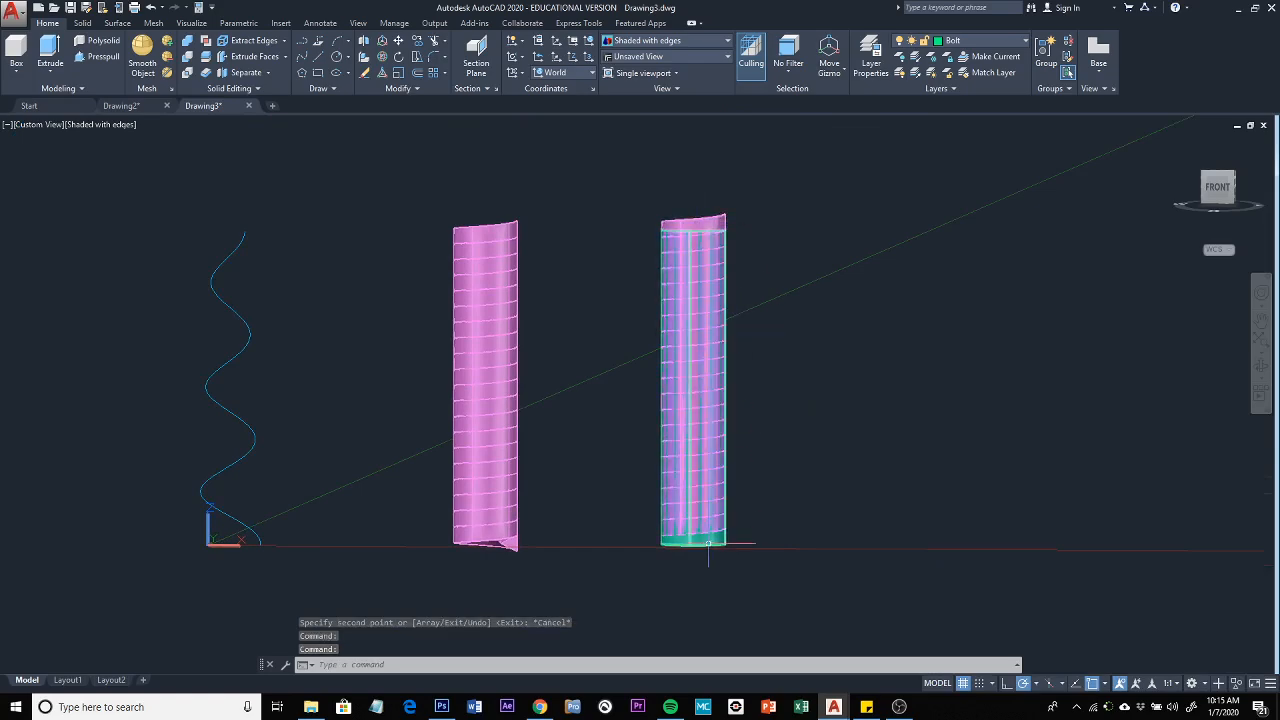
pyautogui.click(711, 222)
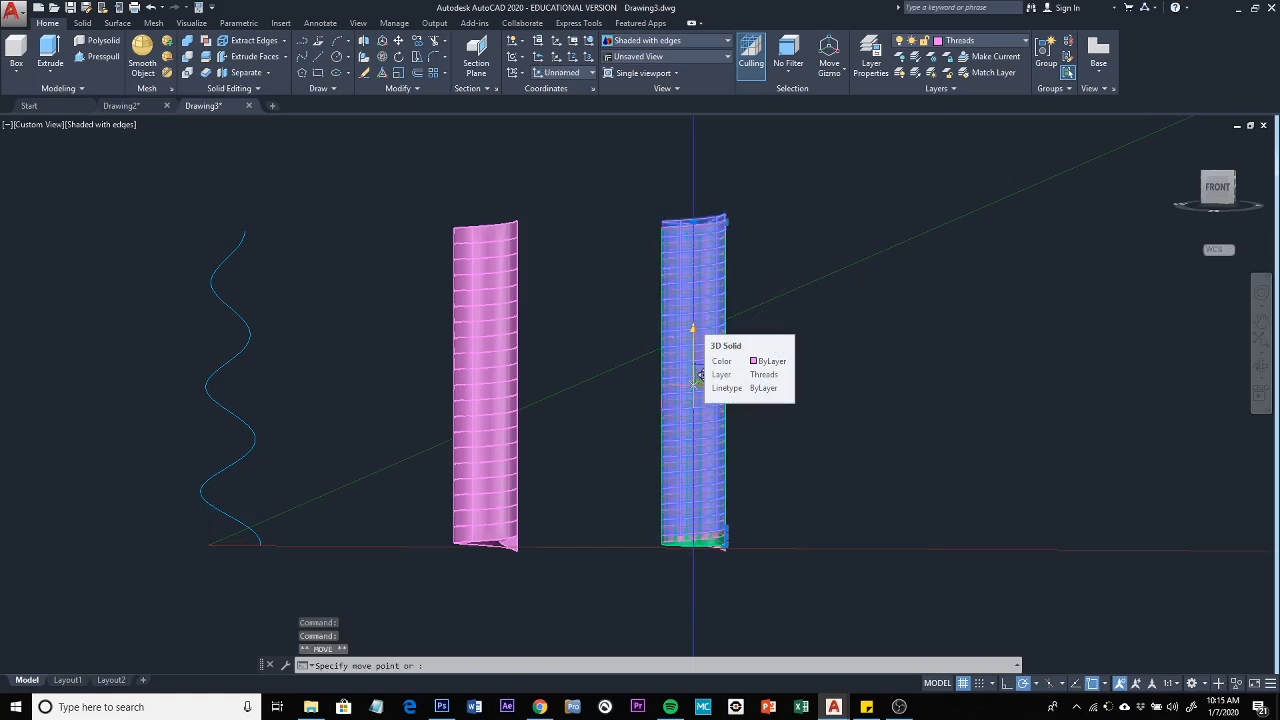
pyautogui.click(694, 332)
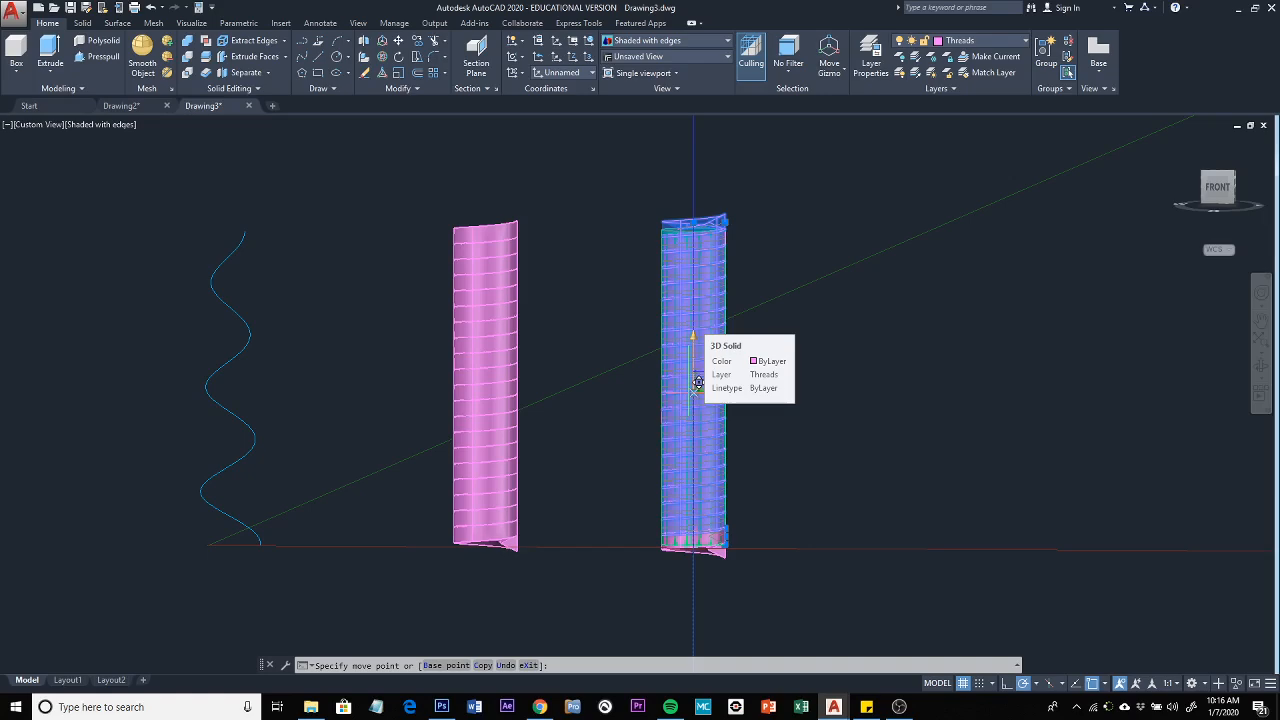
pyautogui.write('2.5')
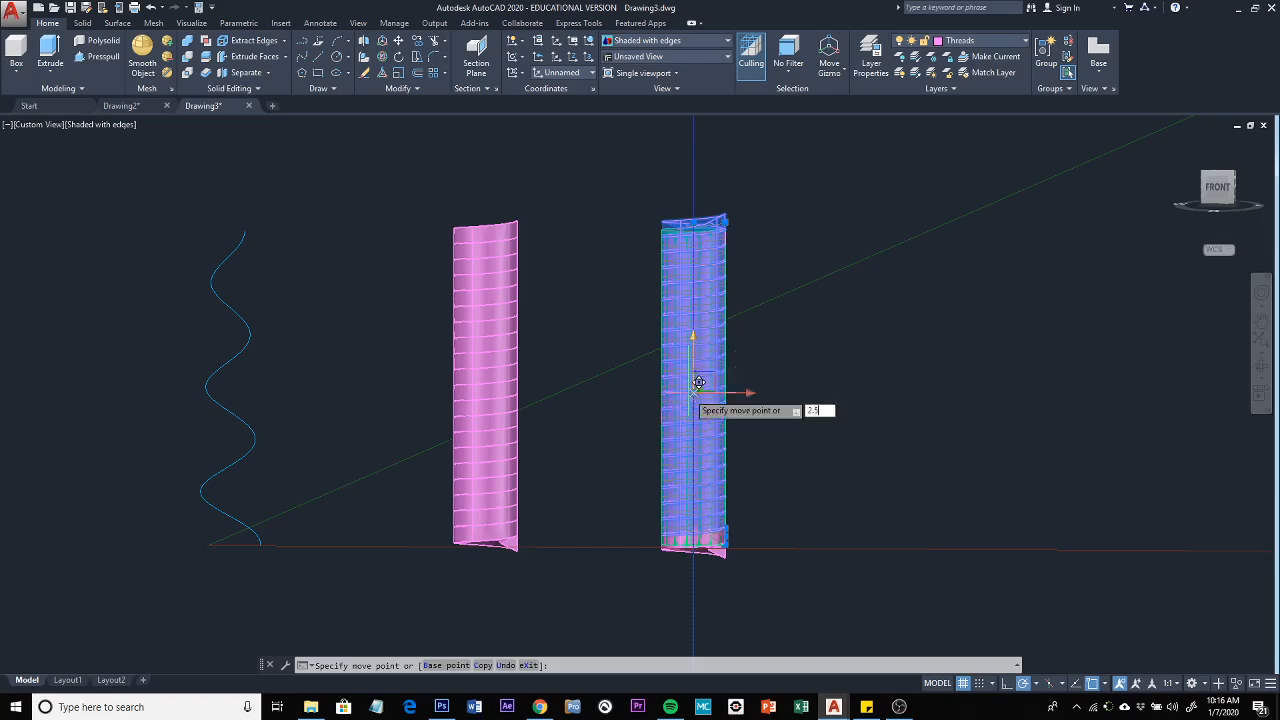
pyautogui.press('Return')
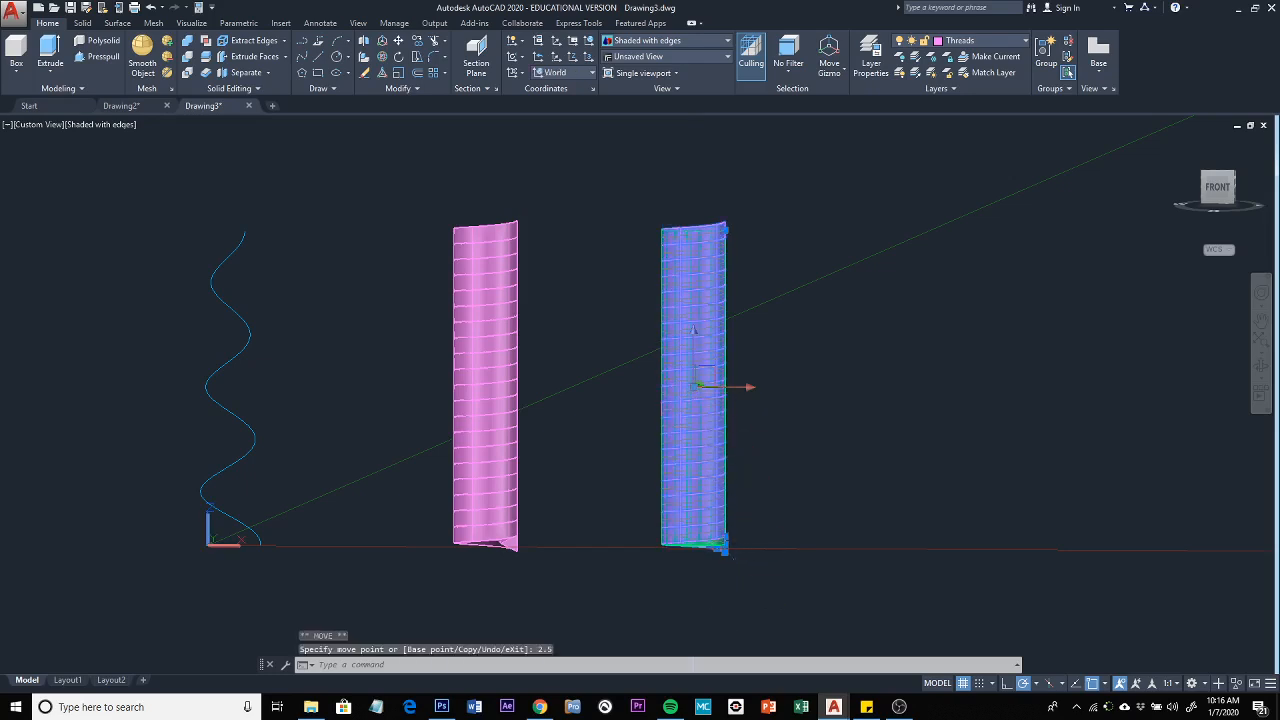
pyautogui.press('Escape')
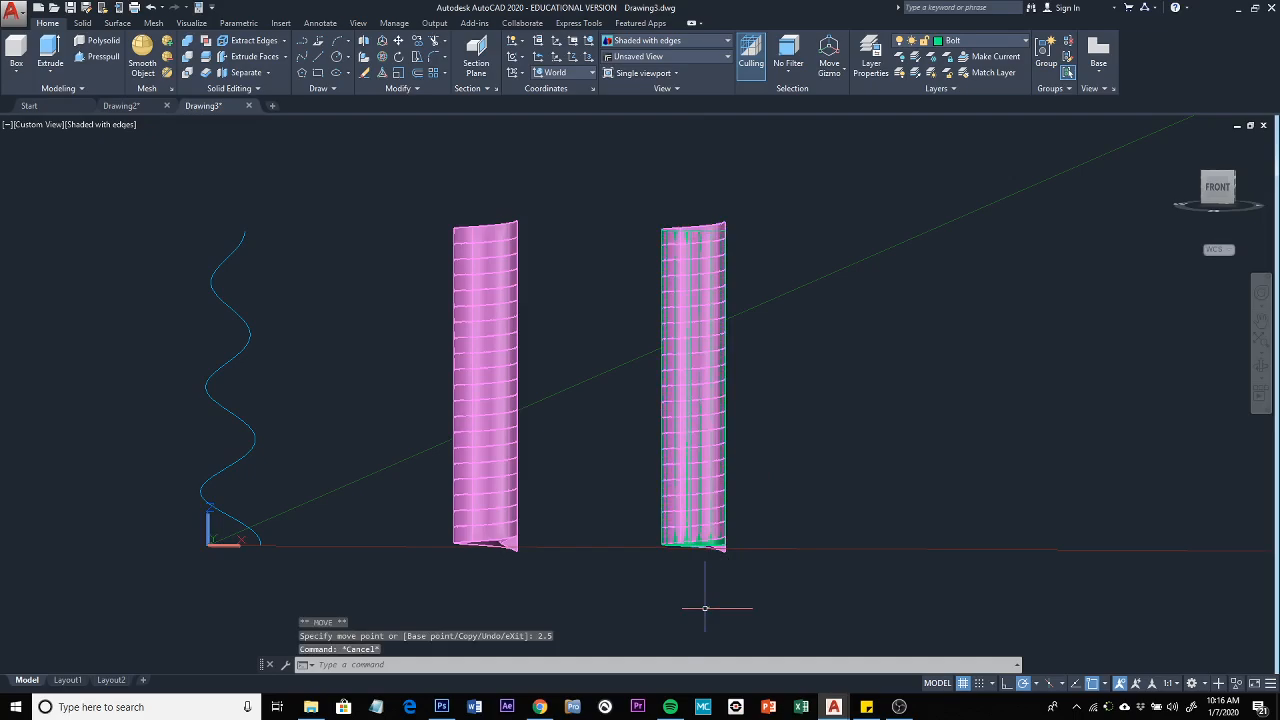
# Lower the copied thread solid another 2.5 along Z so it extends past the bolt cylinder's bottom face
pyautogui.keyDown('shift'); pyautogui.moveTo(705, 609); pyautogui.dragTo(755, 505, button='middle'); pyautogui.keyUp('shift')
pyautogui.scroll(6, 705, 560)
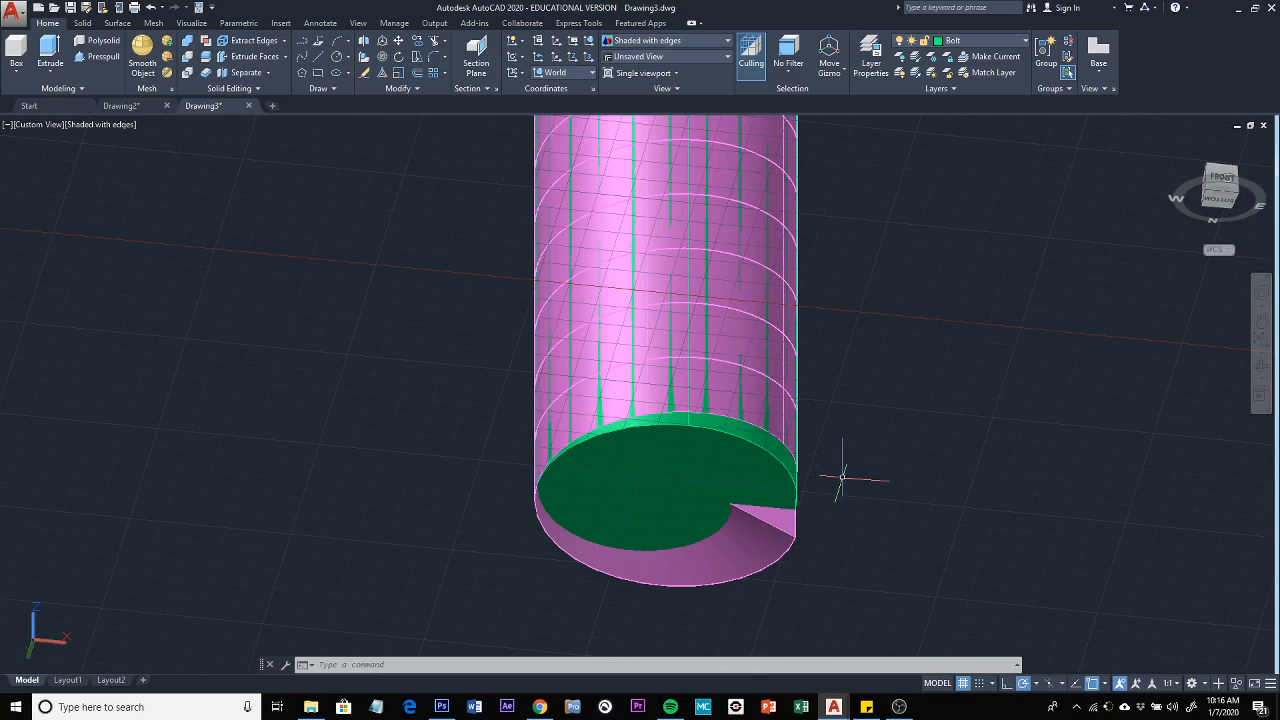
pyautogui.scroll(-2, 842, 478)
pyautogui.keyDown('shift'); pyautogui.moveTo(897, 478); pyautogui.dragTo(657, 518, button='middle'); pyautogui.keyUp('shift')
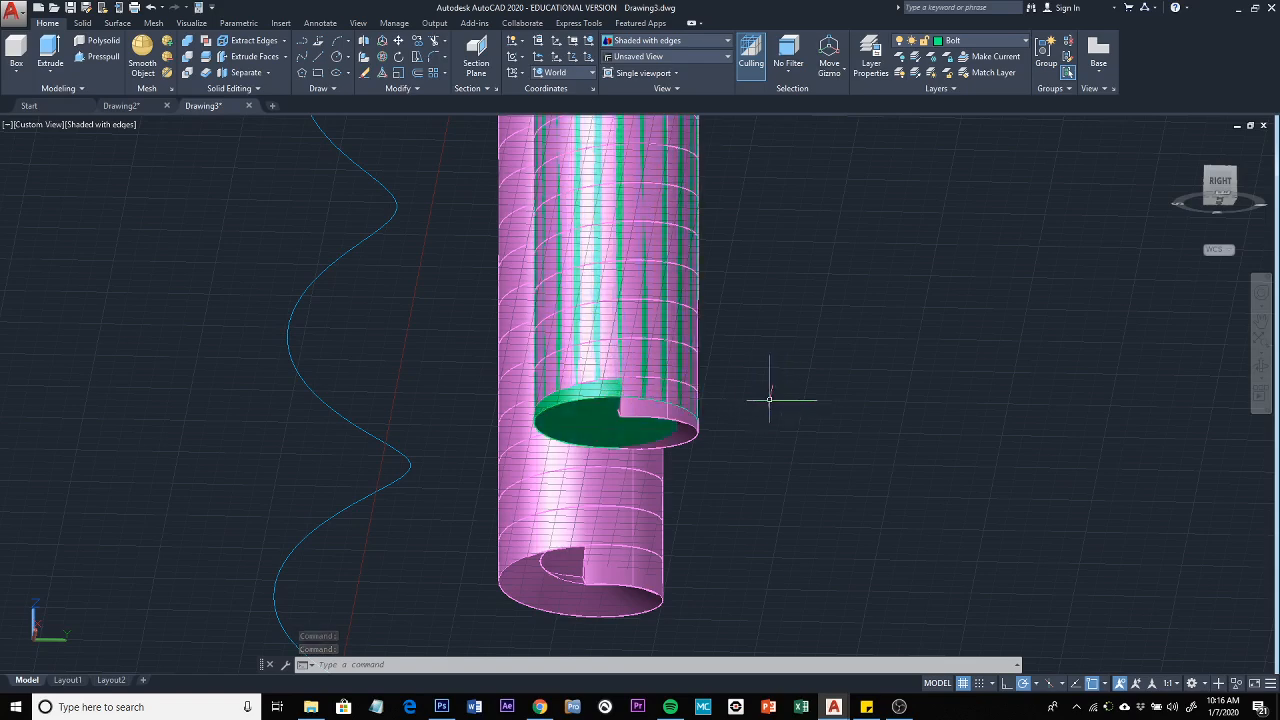
pyautogui.click(651, 410)
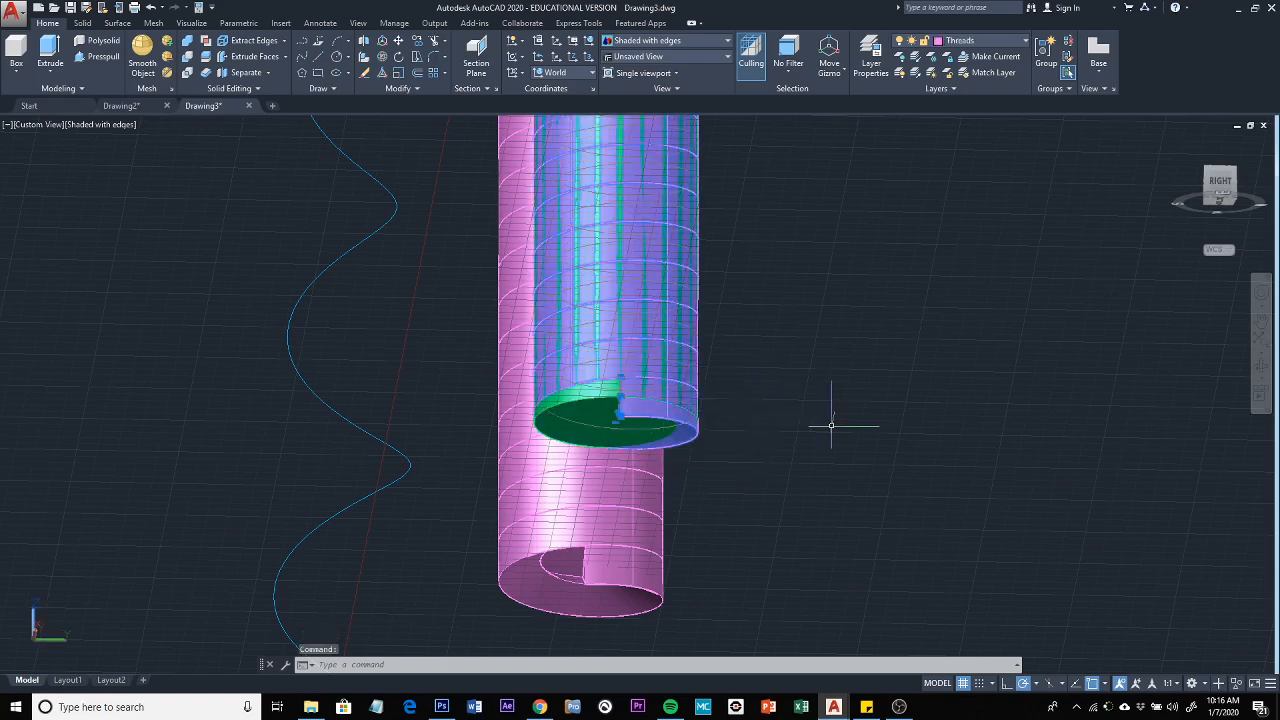
pyautogui.scroll(-3, 845, 399)
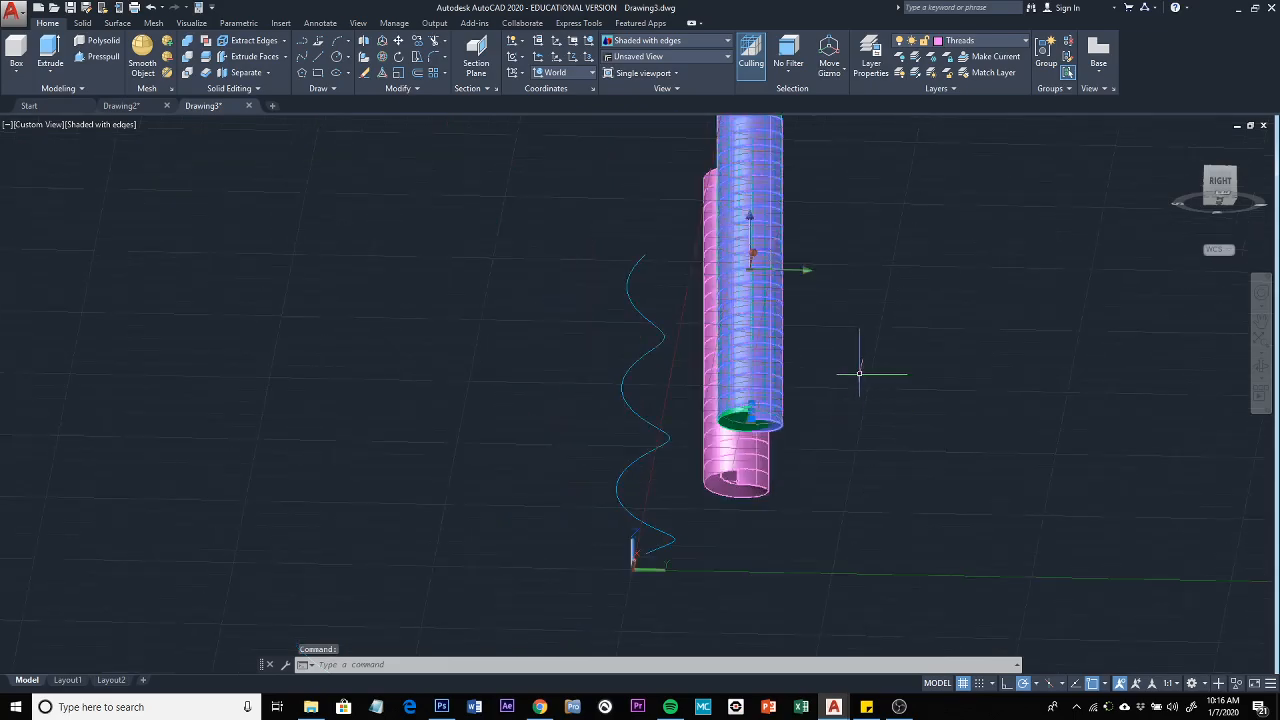
pyautogui.click(754, 222)
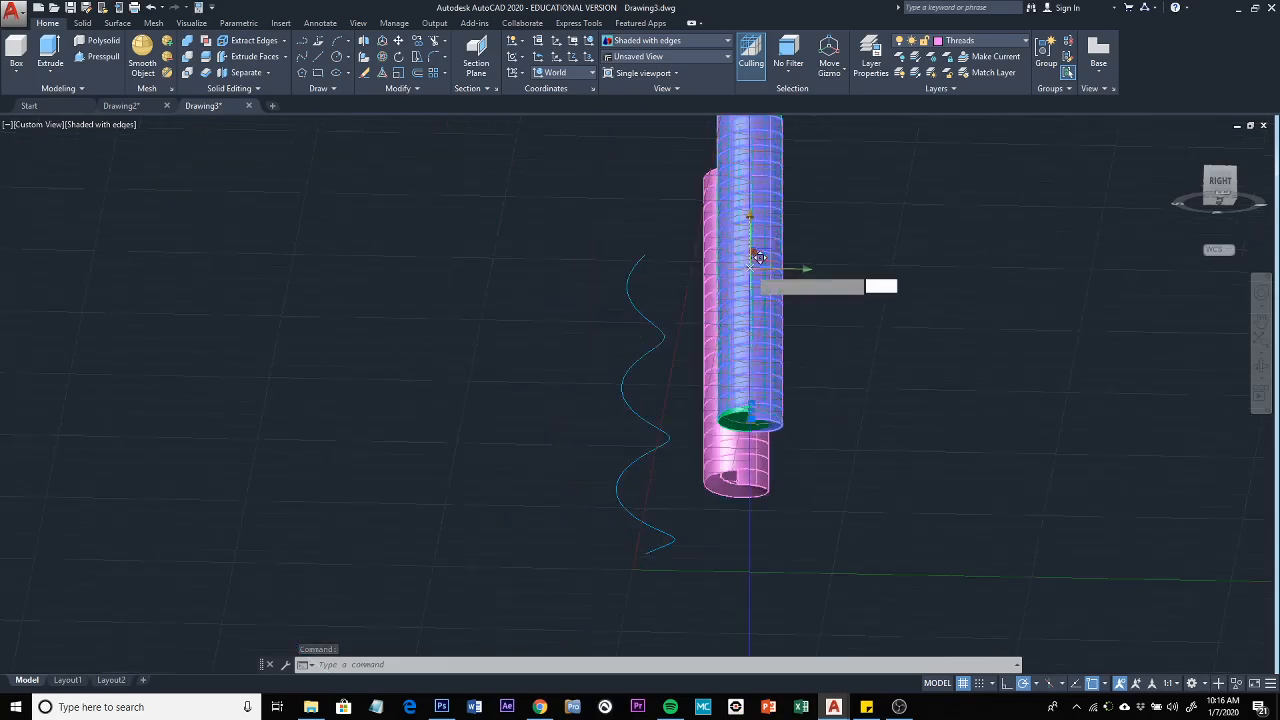
pyautogui.write('2.5')
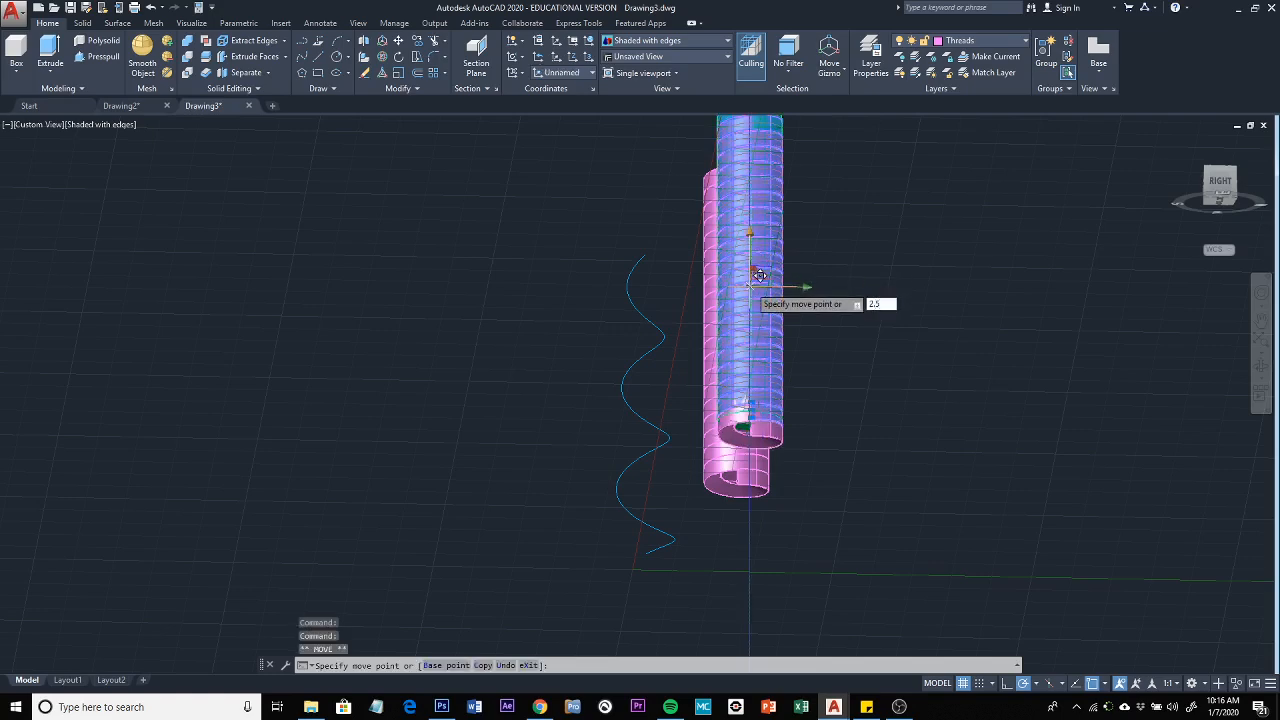
pyautogui.press('Return')
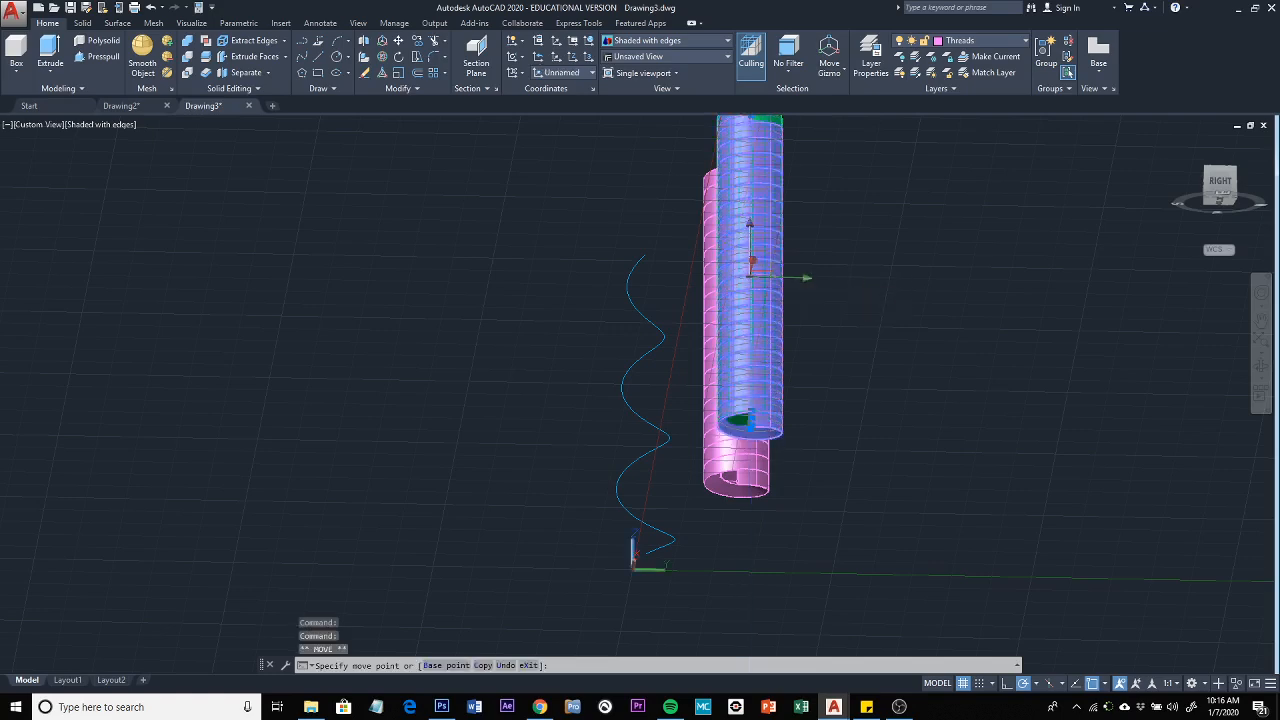
pyautogui.press('Escape')
pyautogui.press('Escape')
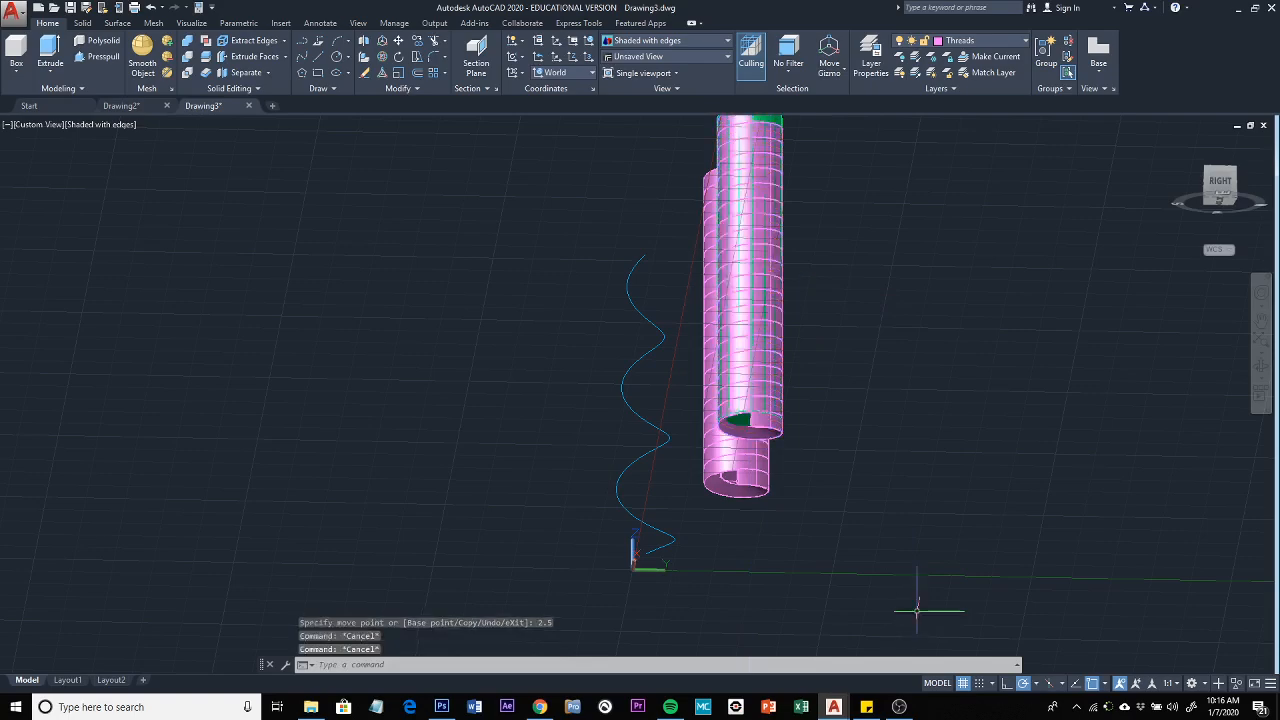
# Inspect how the copied thread solid overlaps the bolt cylinder at its bottom and top ends
pyautogui.keyDown('shift'); pyautogui.moveTo(791, 597); pyautogui.dragTo(851, 540, button='middle'); pyautogui.keyUp('shift')
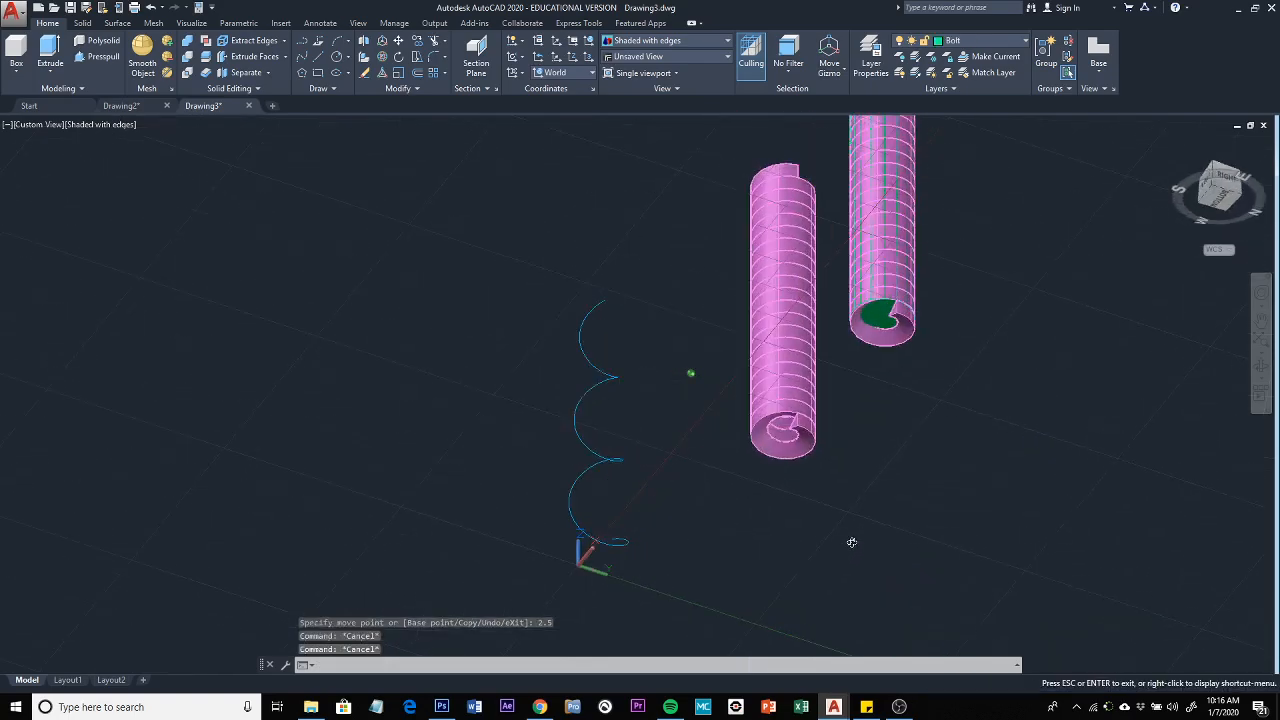
pyautogui.scroll(2, 886, 282)
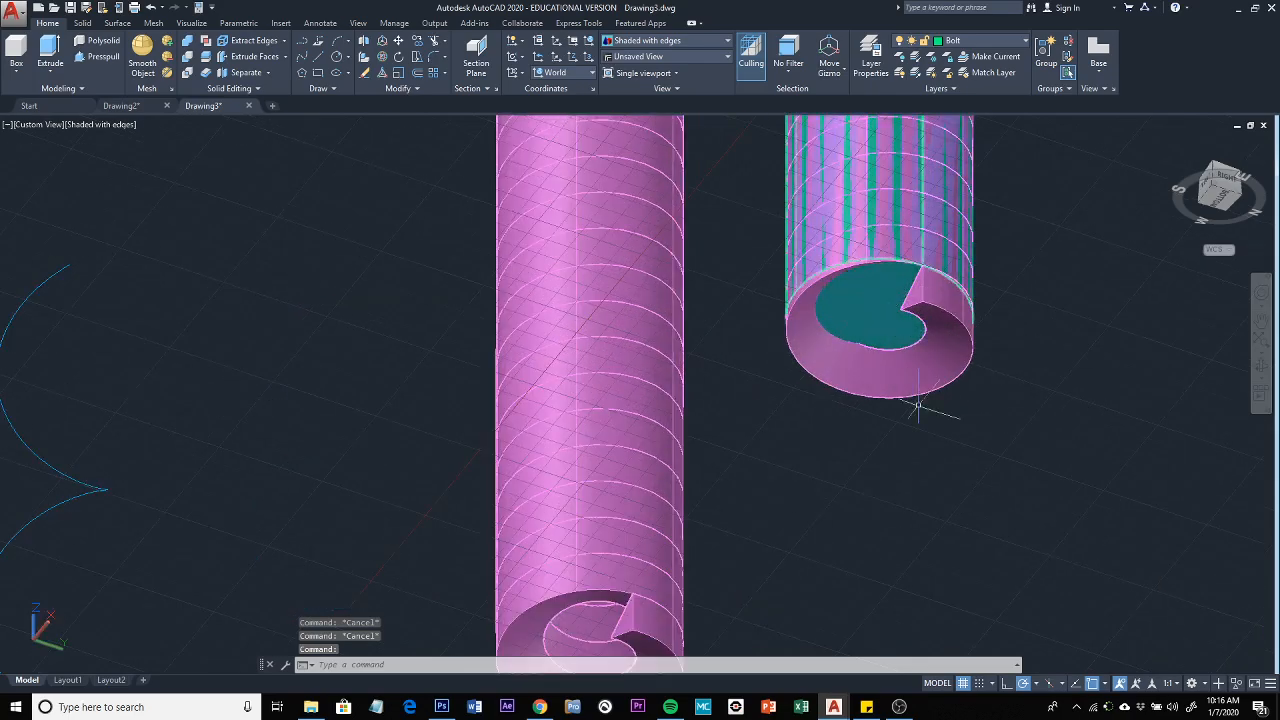
pyautogui.scroll(-4, 914, 409)
pyautogui.keyDown('shift'); pyautogui.moveTo(1020, 374); pyautogui.dragTo(1139, 525, button='middle'); pyautogui.keyUp('shift')
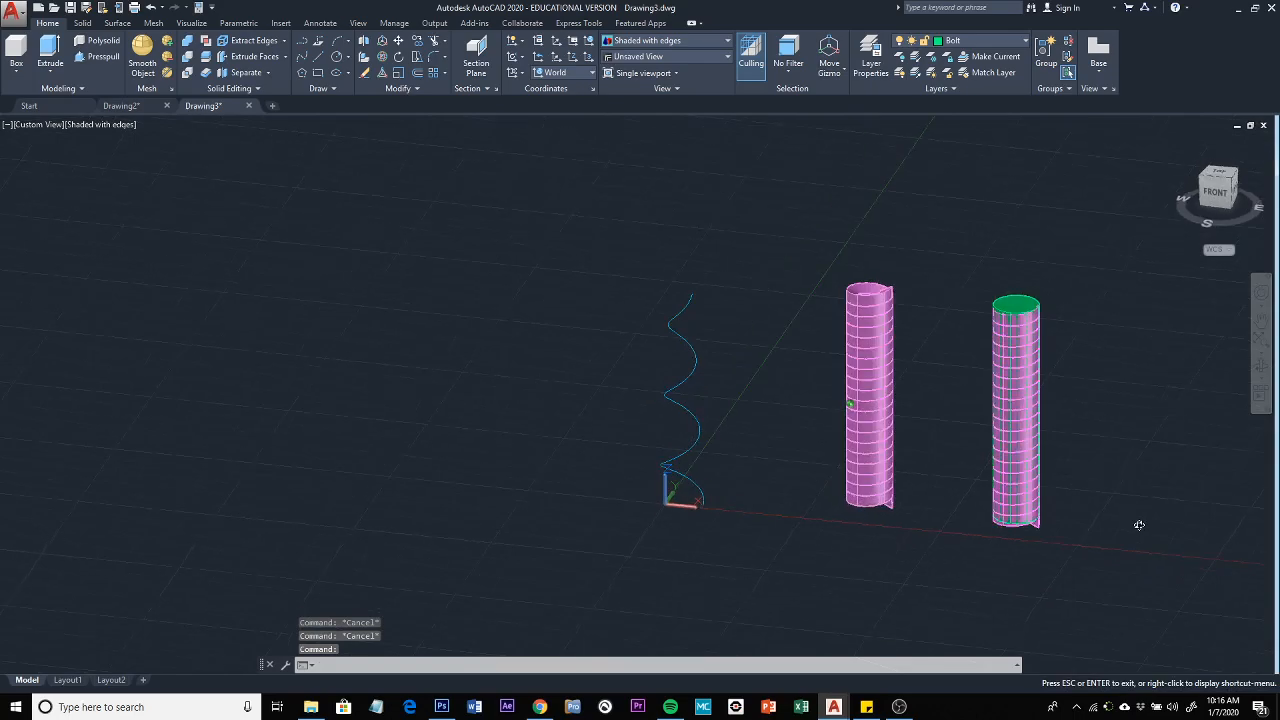
pyautogui.scroll(2, 985, 551)
pyautogui.scroll(1, 974, 557)
pyautogui.moveTo(974, 557); pyautogui.dragTo(481, 563, button='middle')
pyautogui.press('Escape')
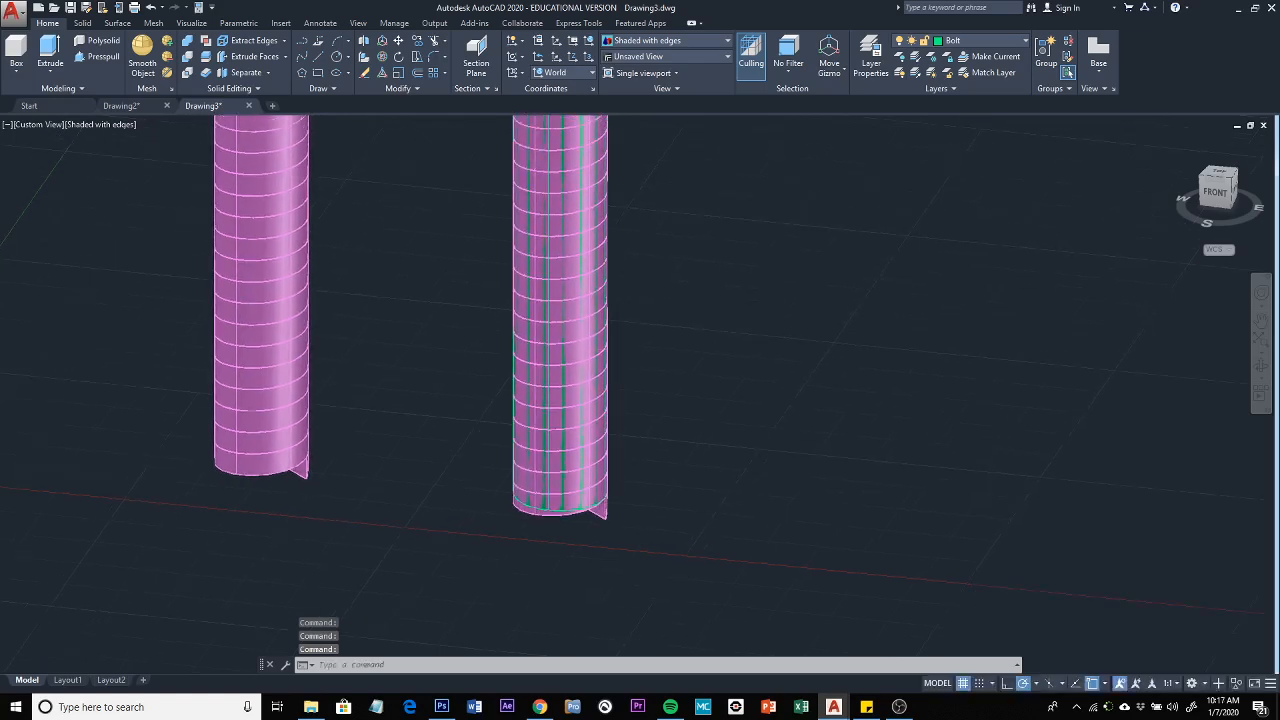
pyautogui.scroll(-4, 612, 350)
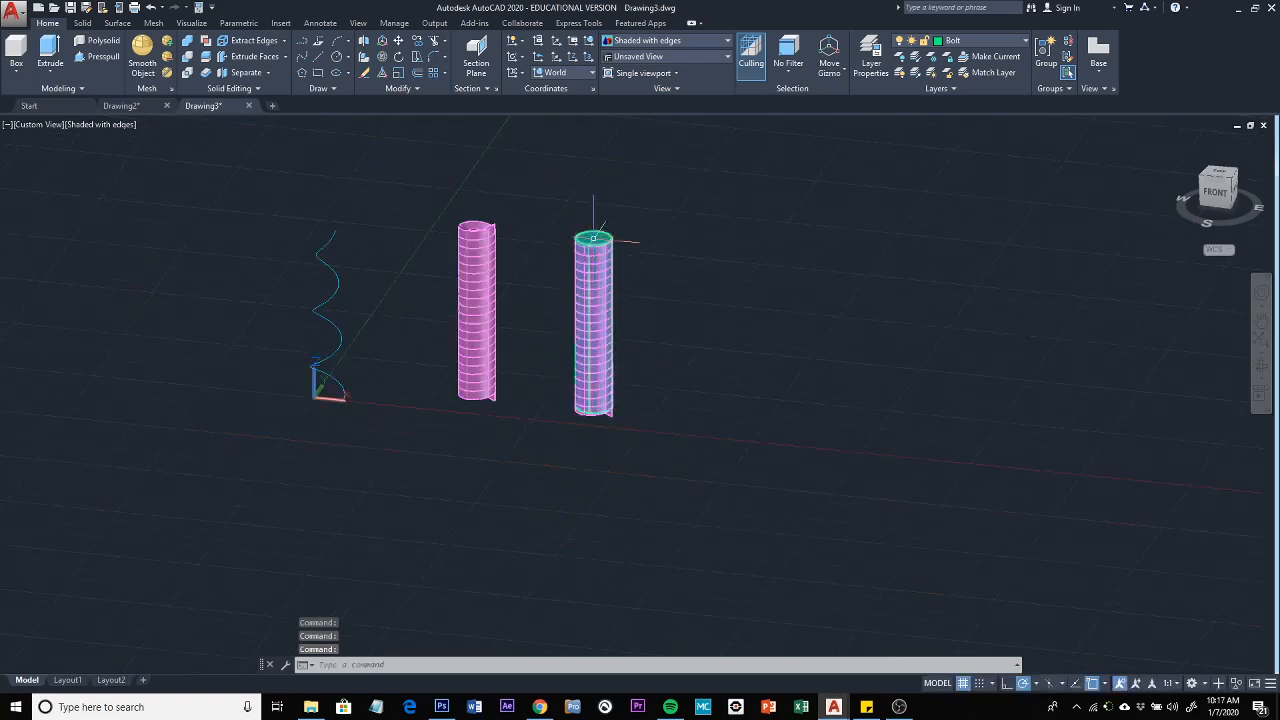
# Subtract the copied thread solid from the bolt cylinder to cut the helical thread into it
pyautogui.write('s')
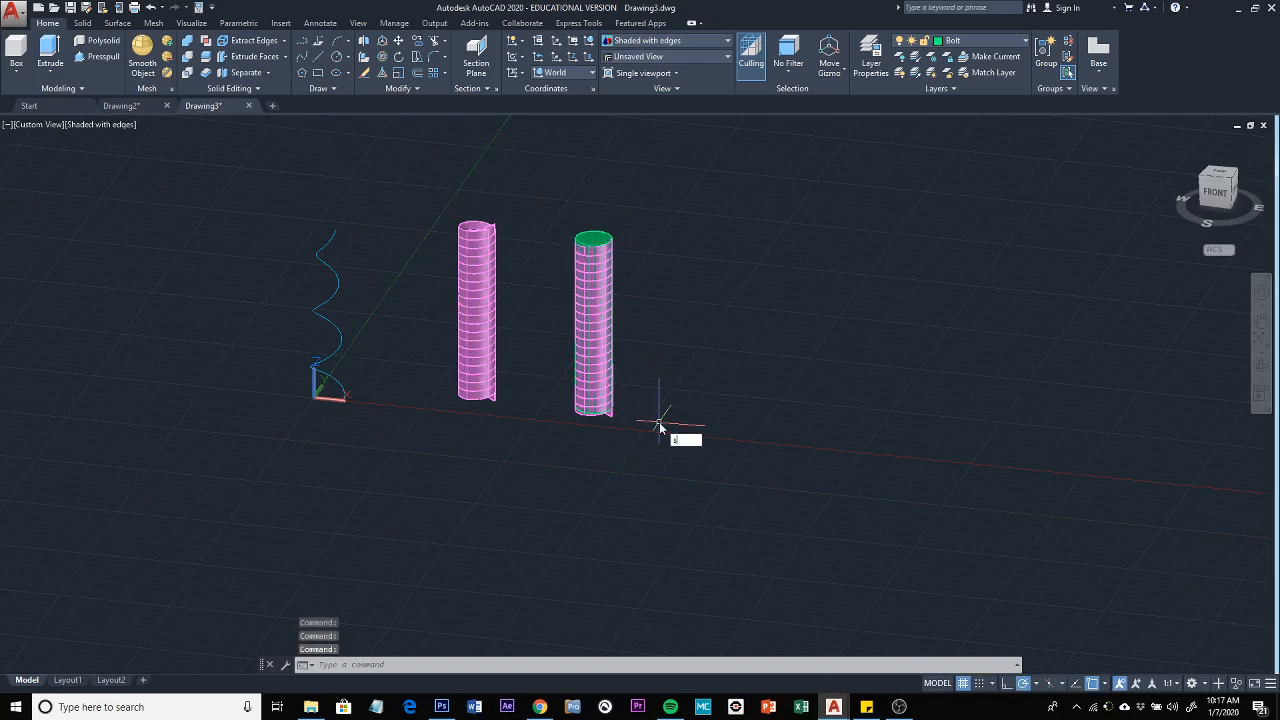
pyautogui.press('Return')
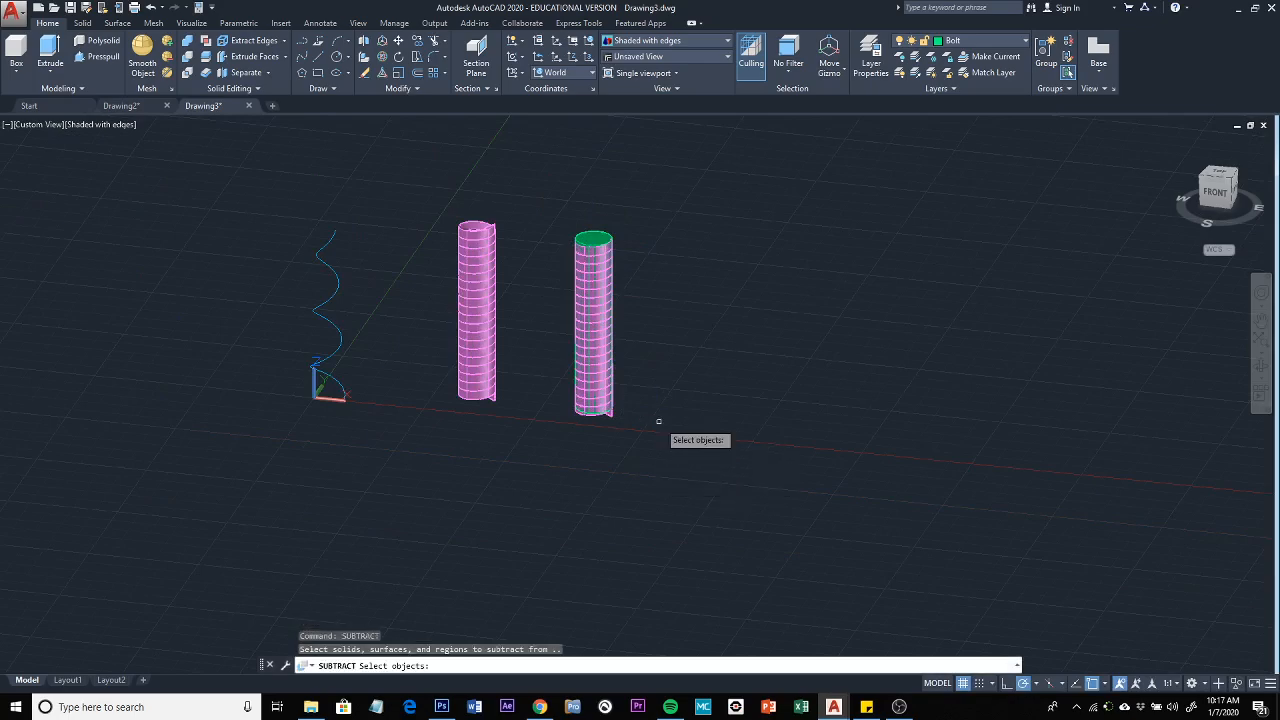
pyautogui.scroll(3, 660, 428)
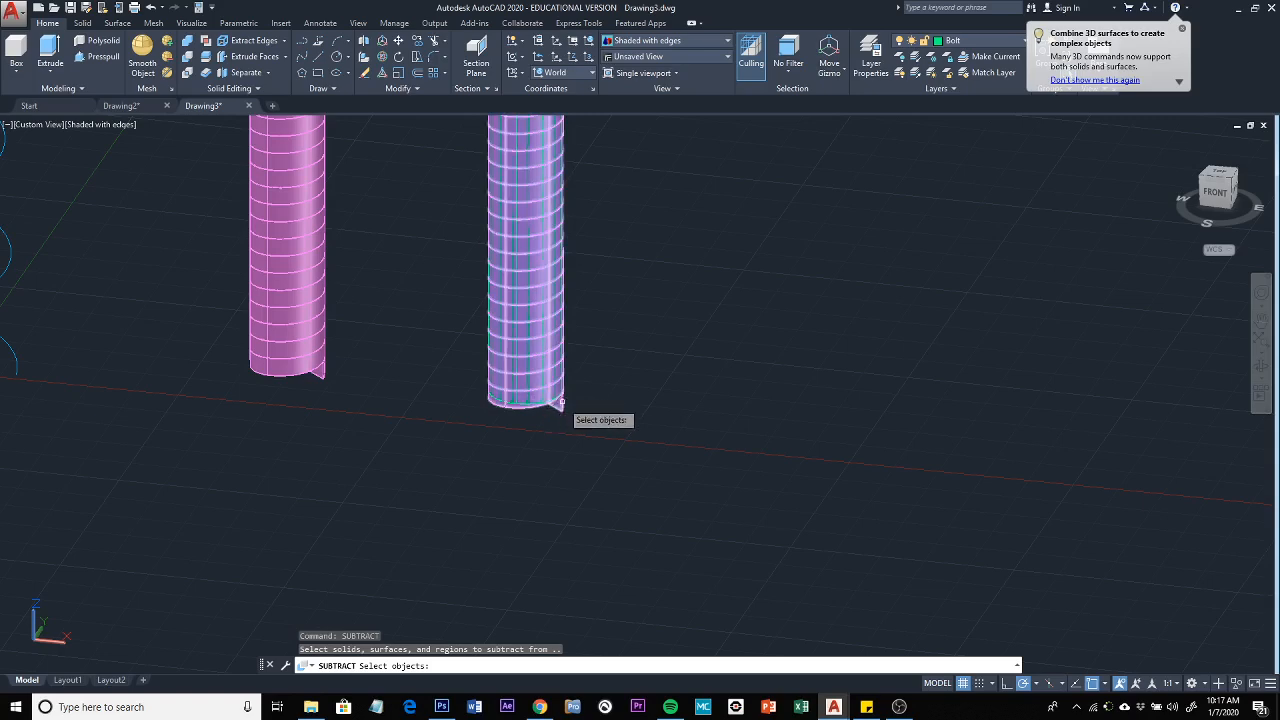
pyautogui.scroll(-2, 538, 160)
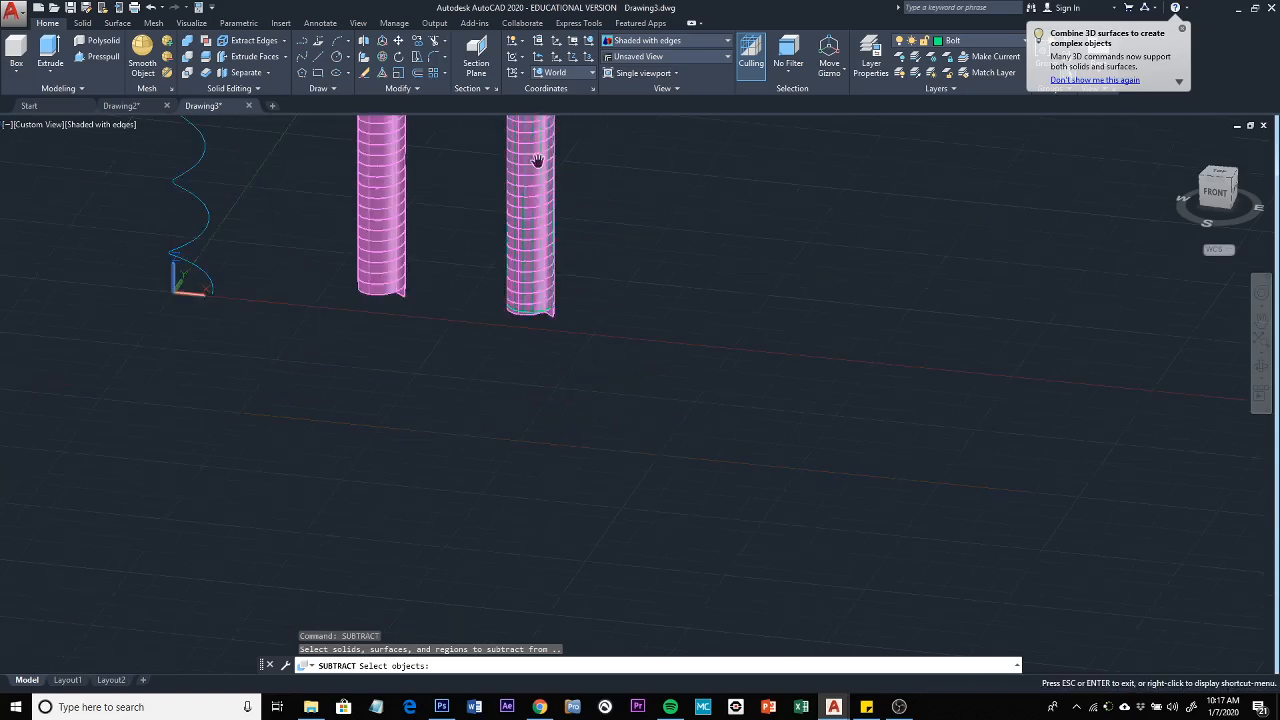
pyautogui.moveTo(534, 163); pyautogui.dragTo(528, 306, button='middle')
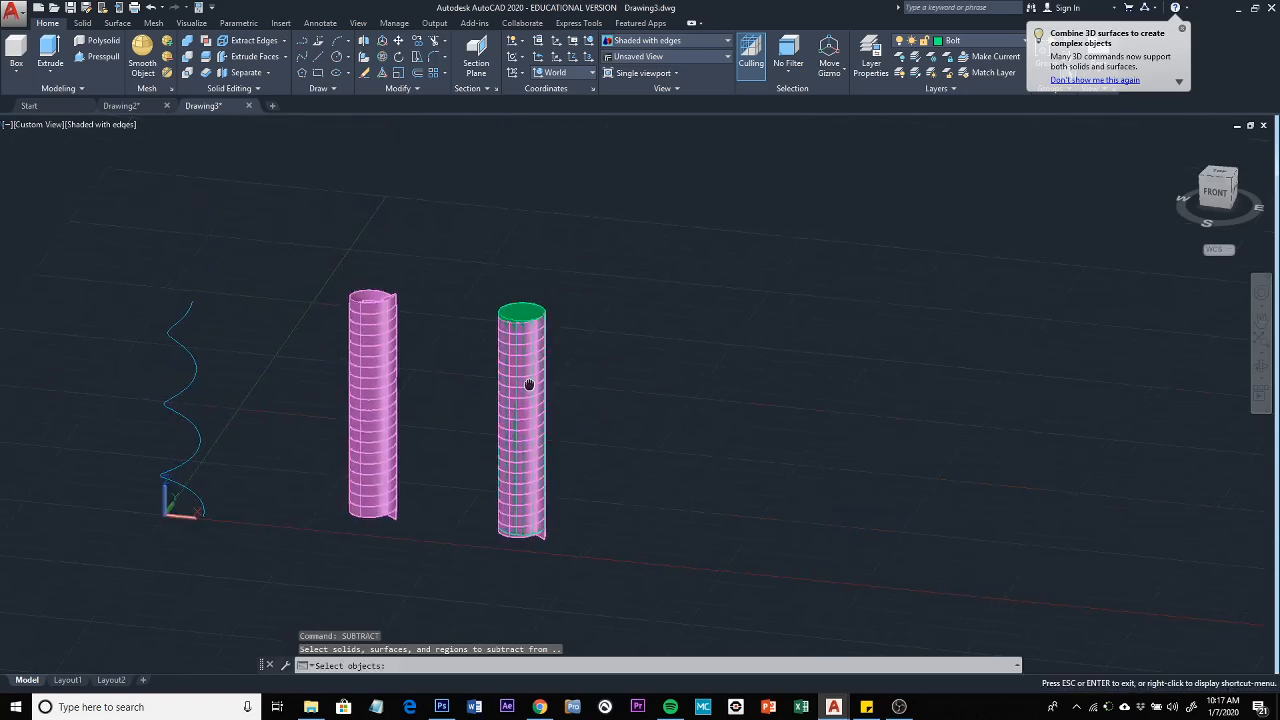
pyautogui.click(521, 312)
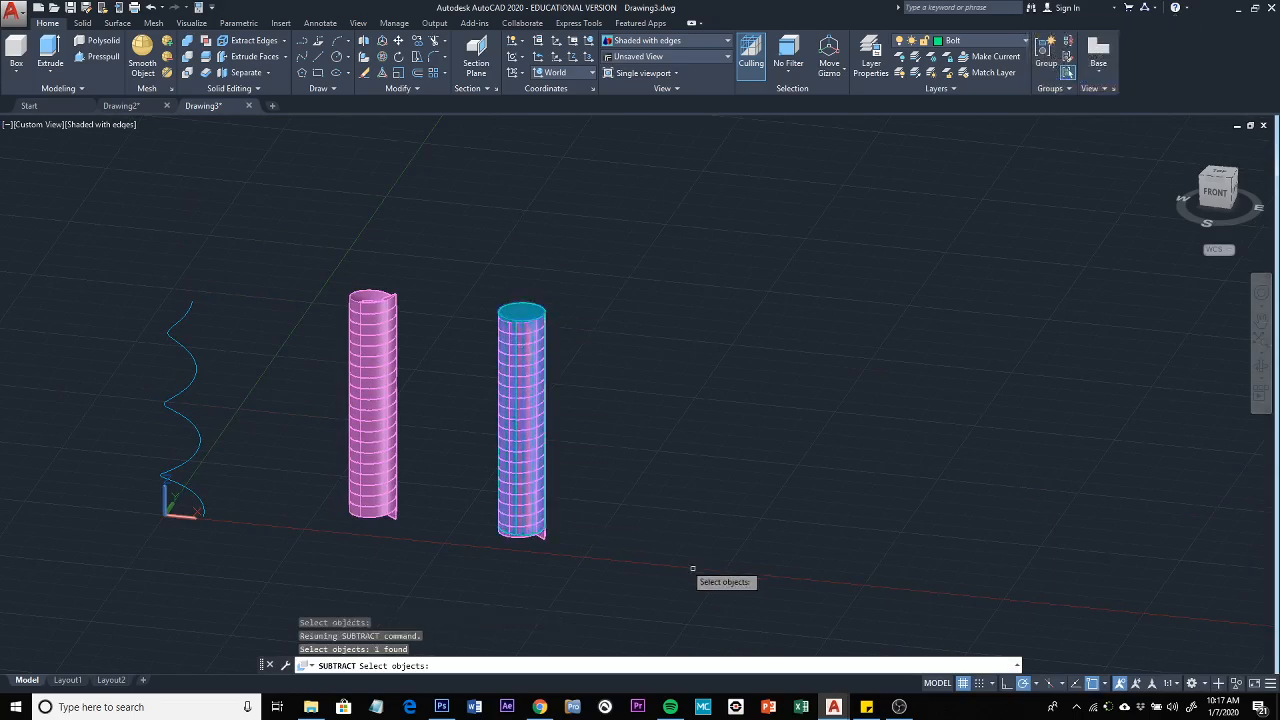
pyautogui.press('Return')
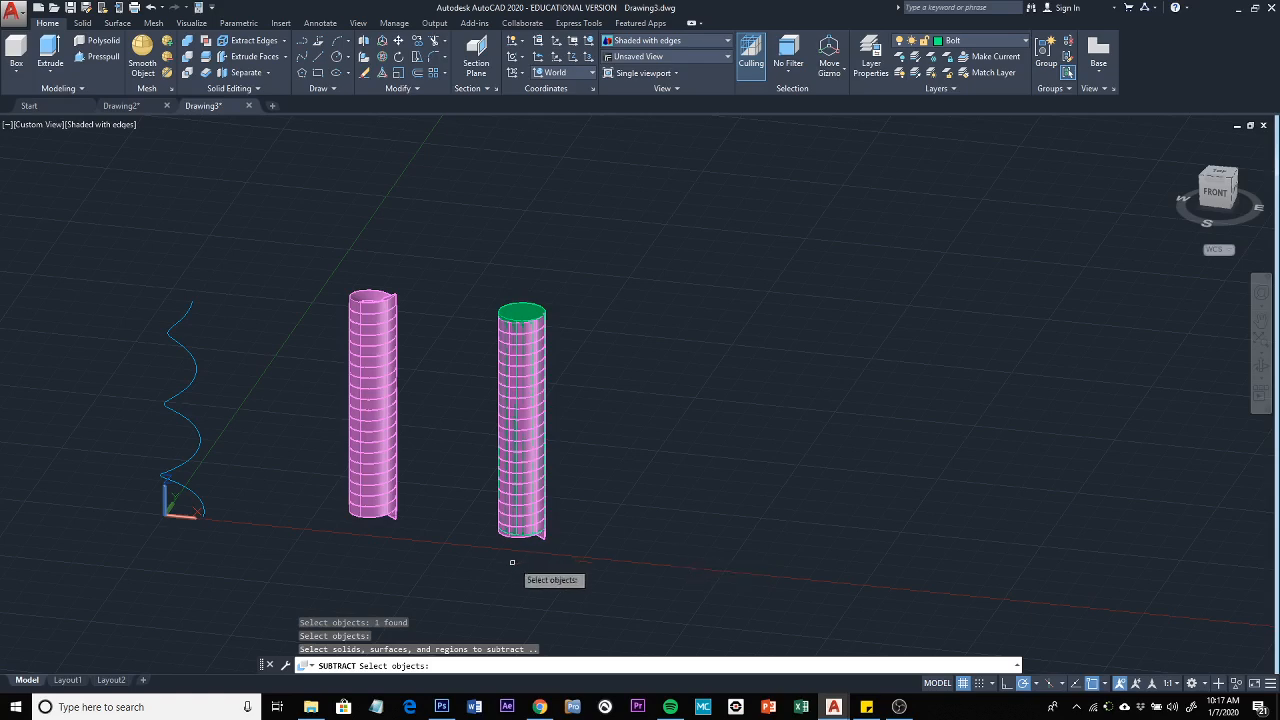
pyautogui.click(542, 532)
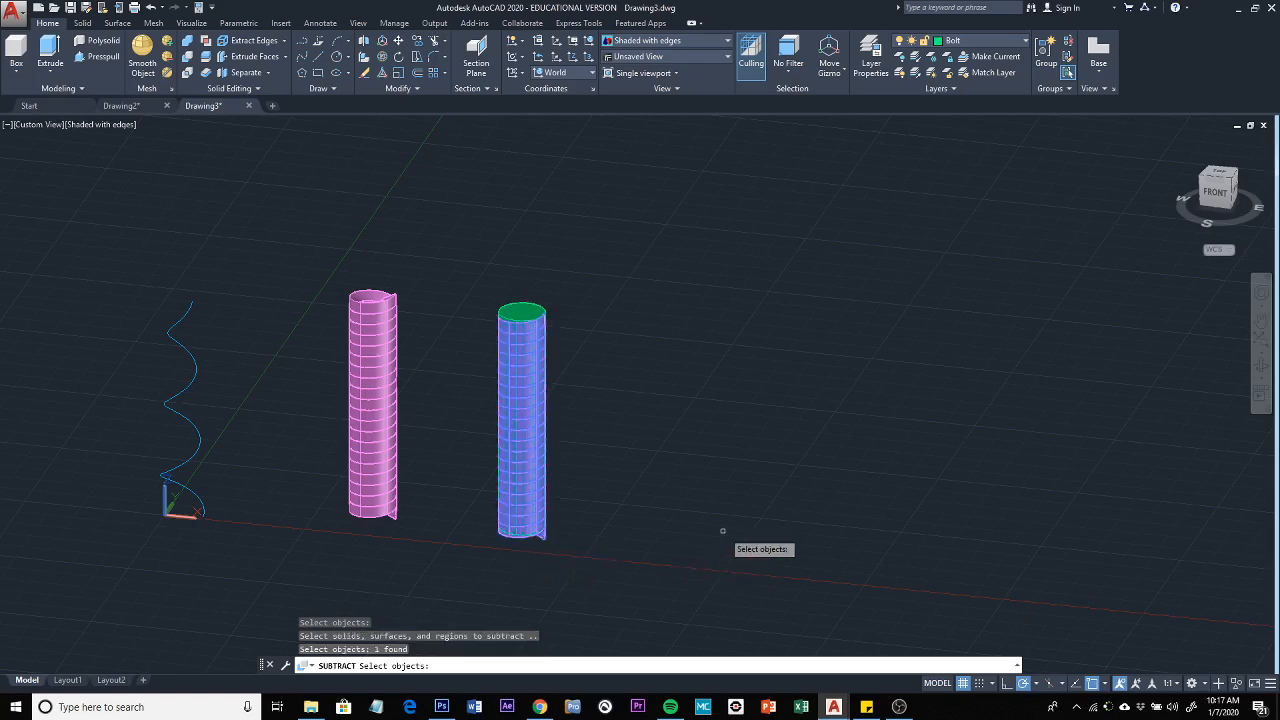
pyautogui.press('Return')
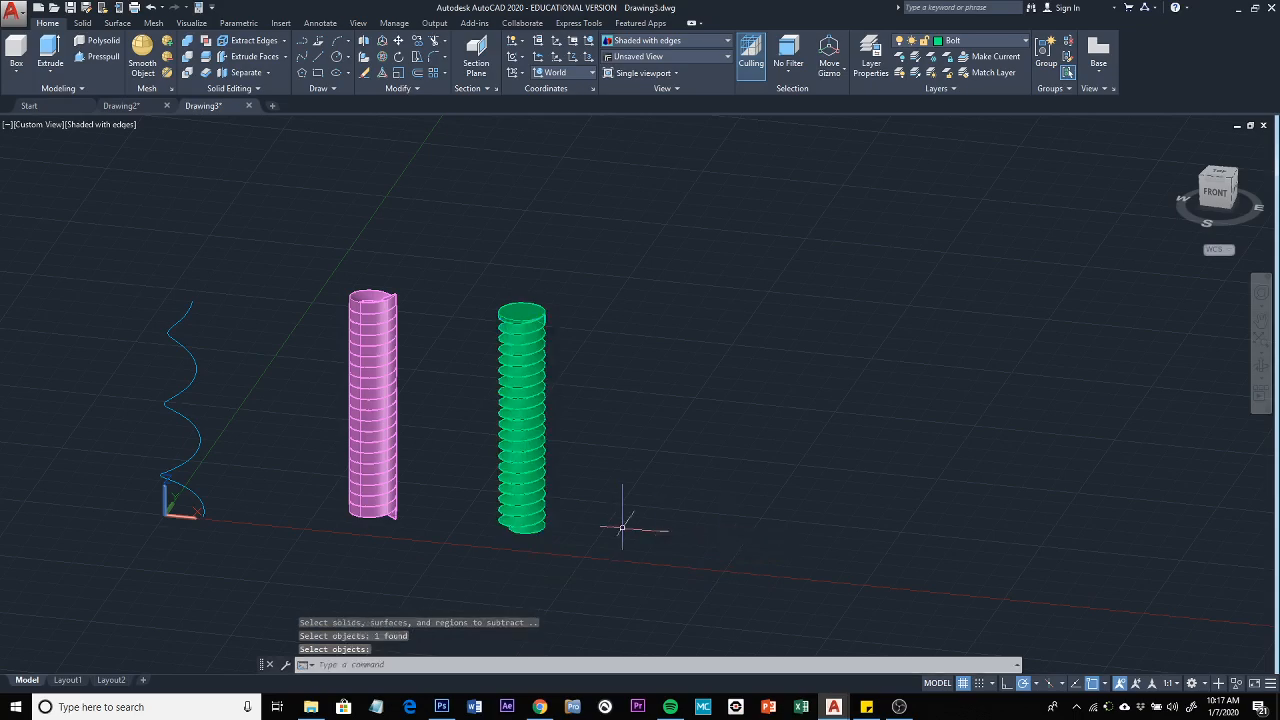
pyautogui.keyDown('shift'); pyautogui.moveTo(576, 486); pyautogui.dragTo(600, 426, button='middle'); pyautogui.keyUp('shift')
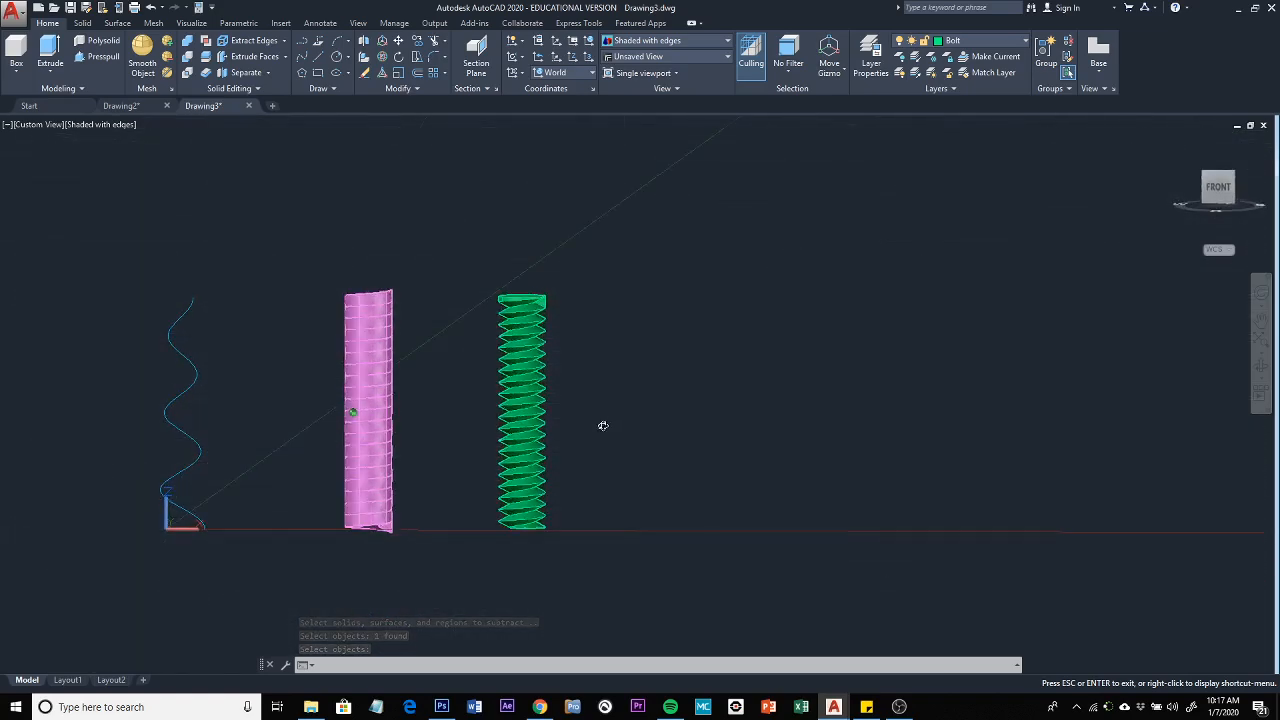
pyautogui.press('Return')
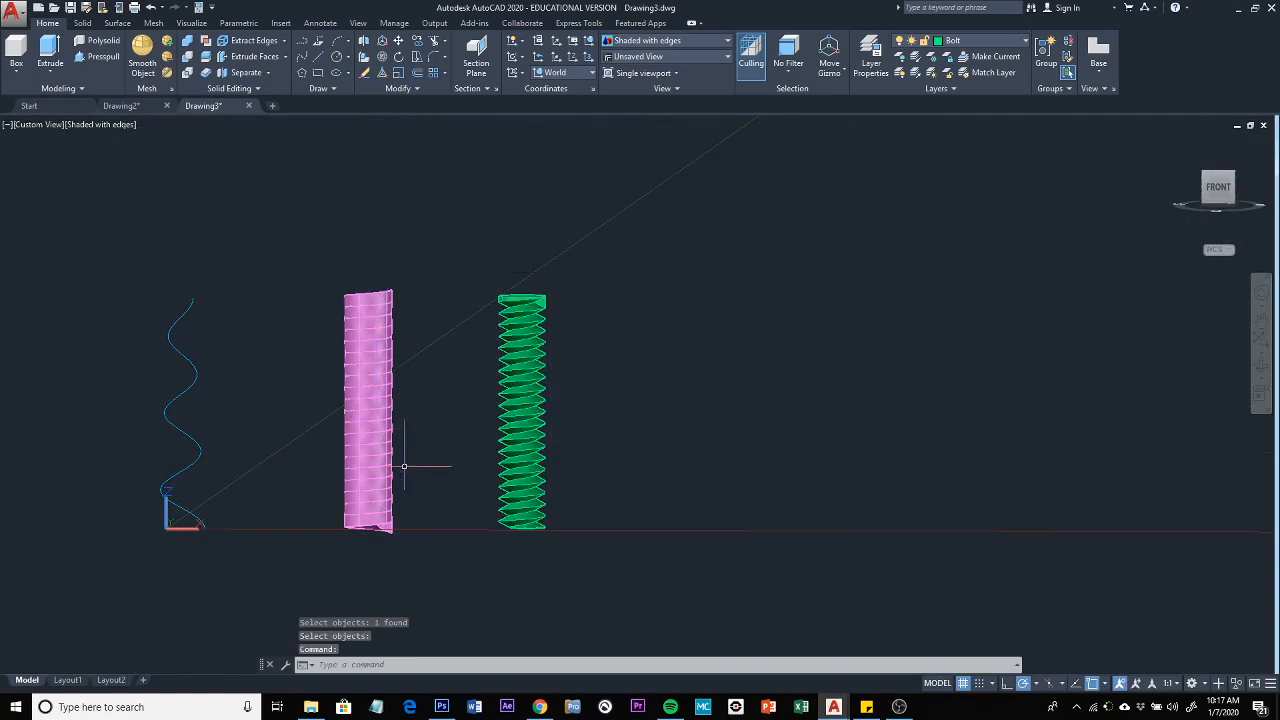
# Draw a six-sided polygon beside the bolt, inscribed in a circle of radius 20
pyautogui.keyDown('shift'); pyautogui.moveTo(650, 473); pyautogui.dragTo(647, 599, button='middle'); pyautogui.keyUp('shift')
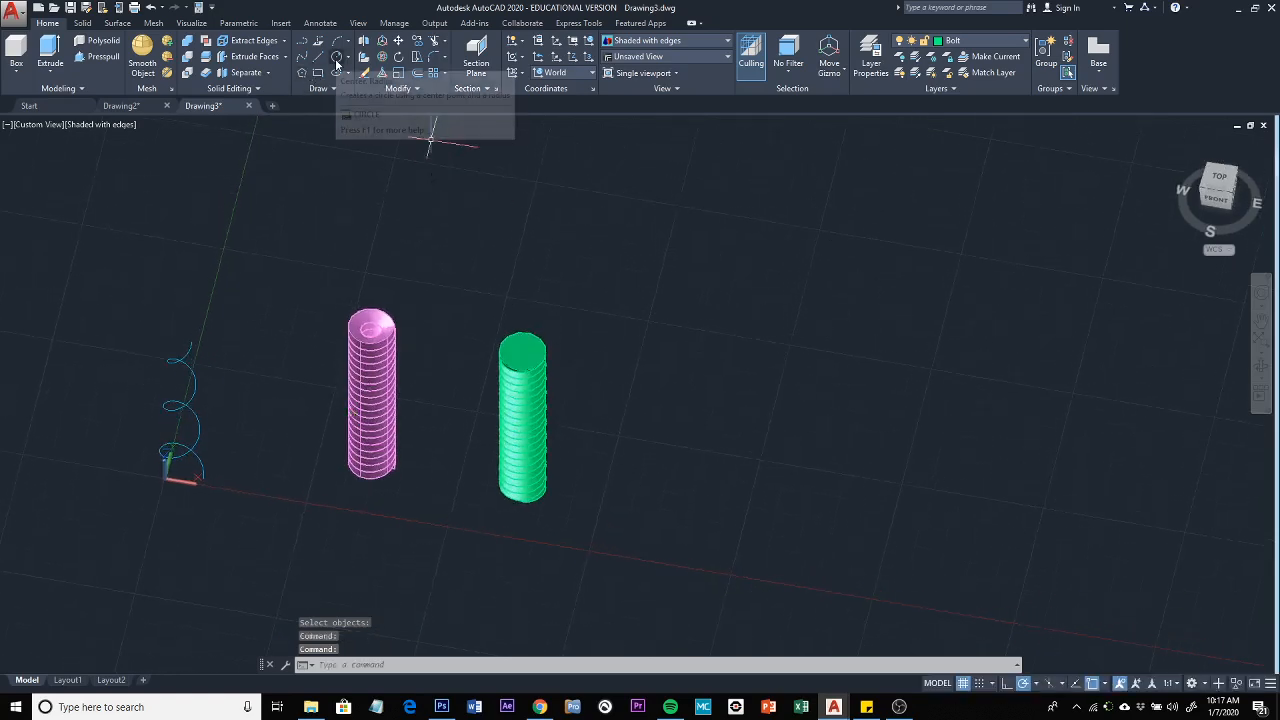
pyautogui.moveTo(745, 412); pyautogui.dragTo(506, 380, button='middle')
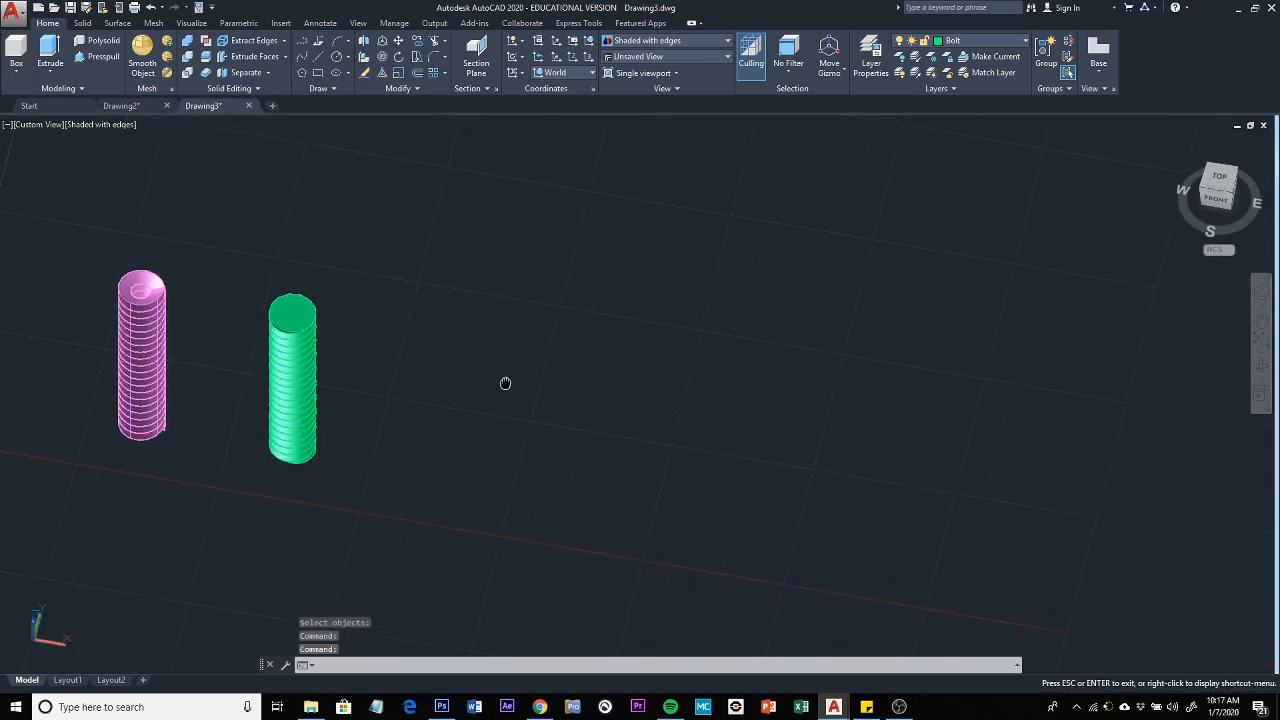
pyautogui.click(304, 72)
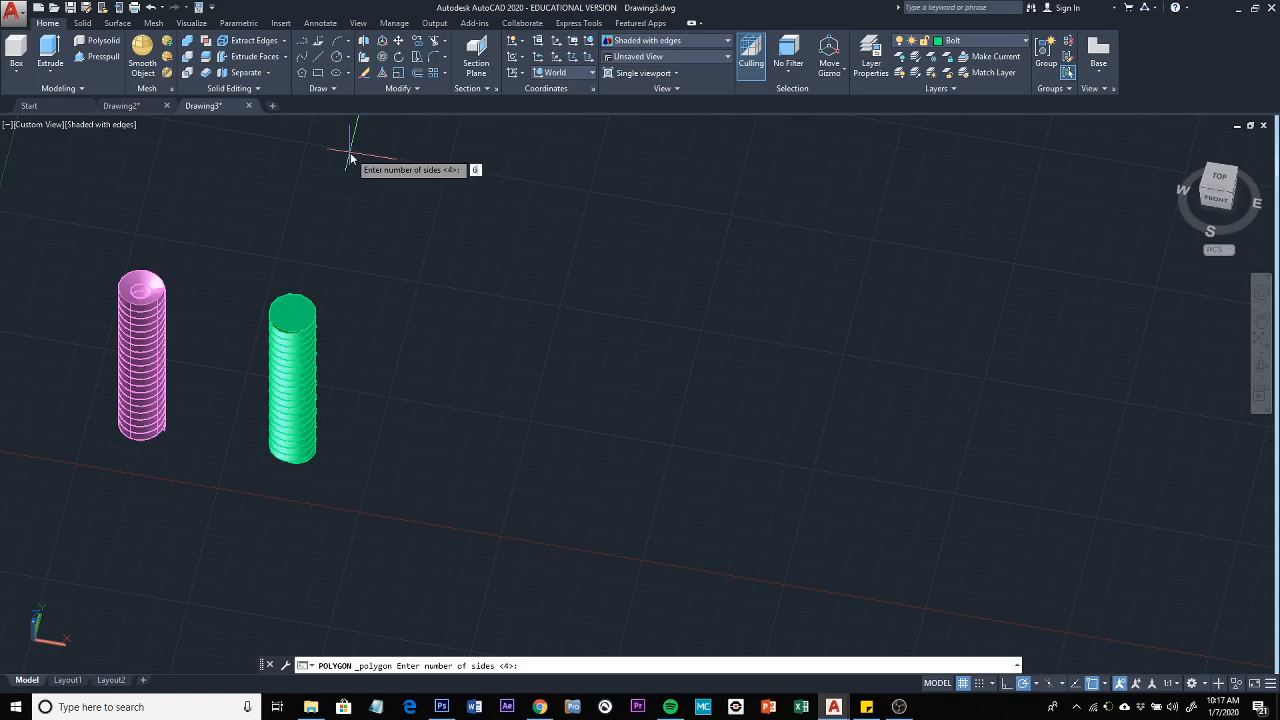
pyautogui.press('Return')
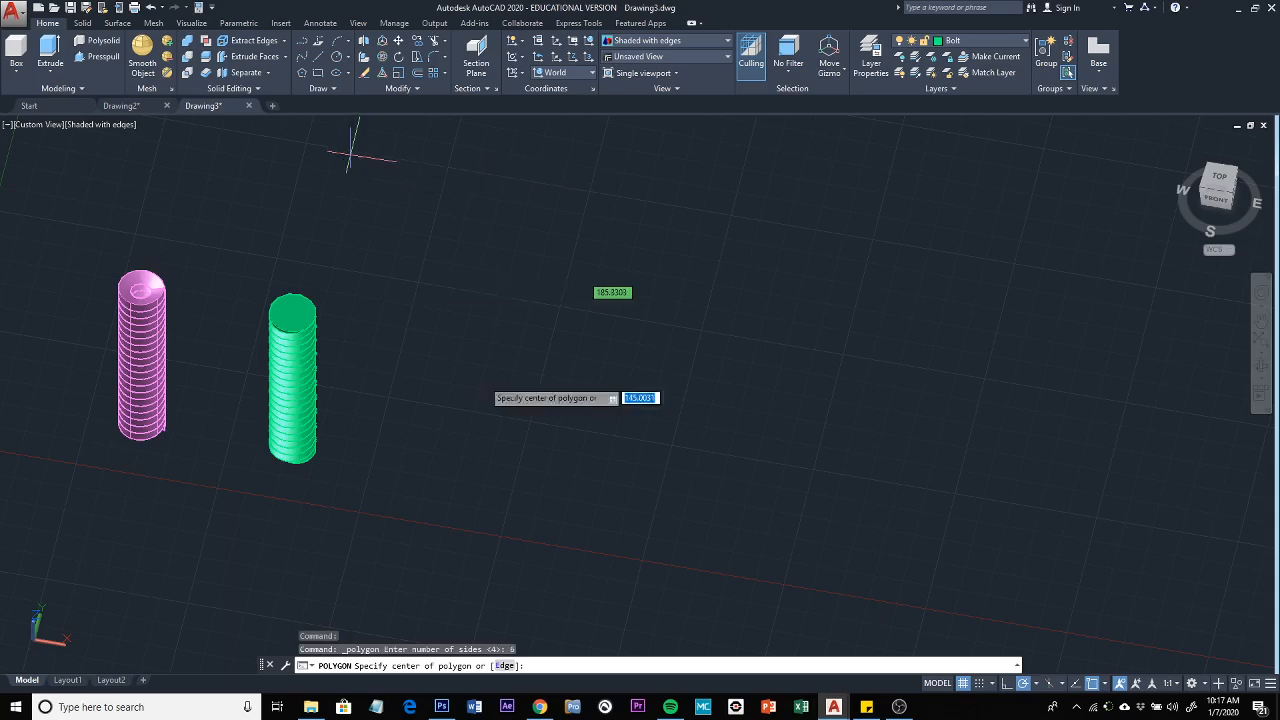
pyautogui.click(549, 465)
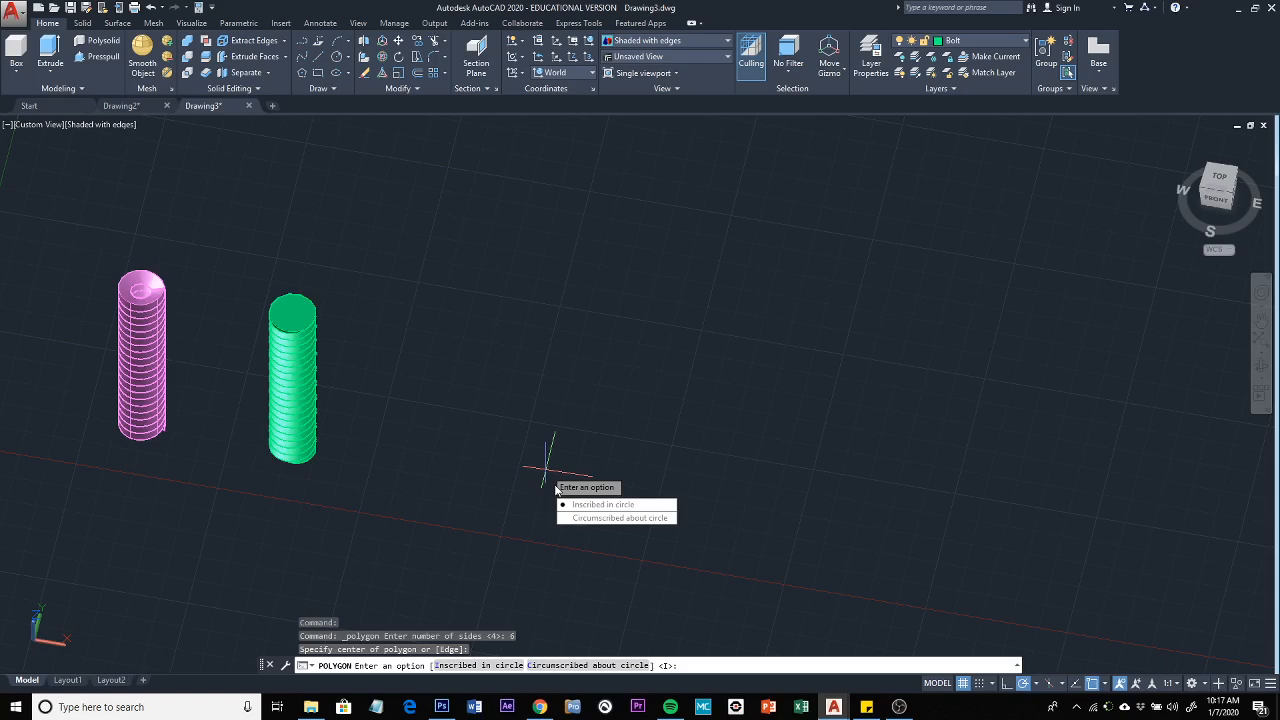
pyautogui.click(630, 504)
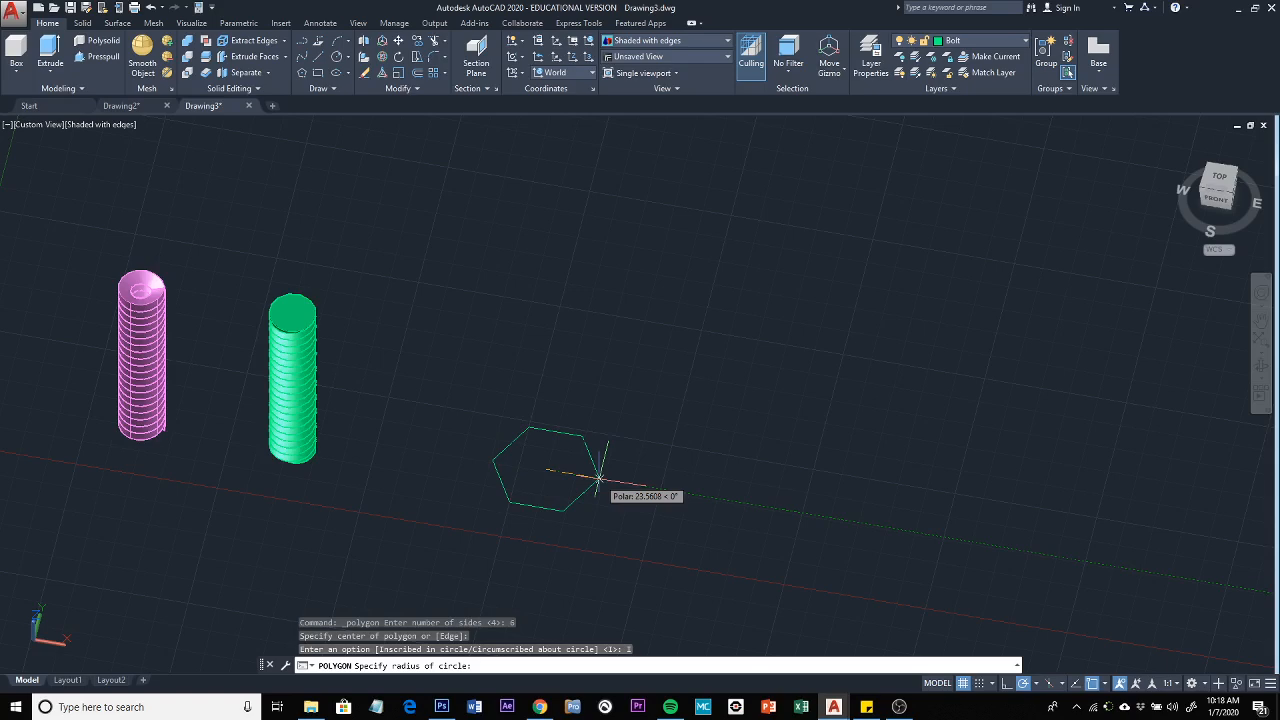
pyautogui.write('20')
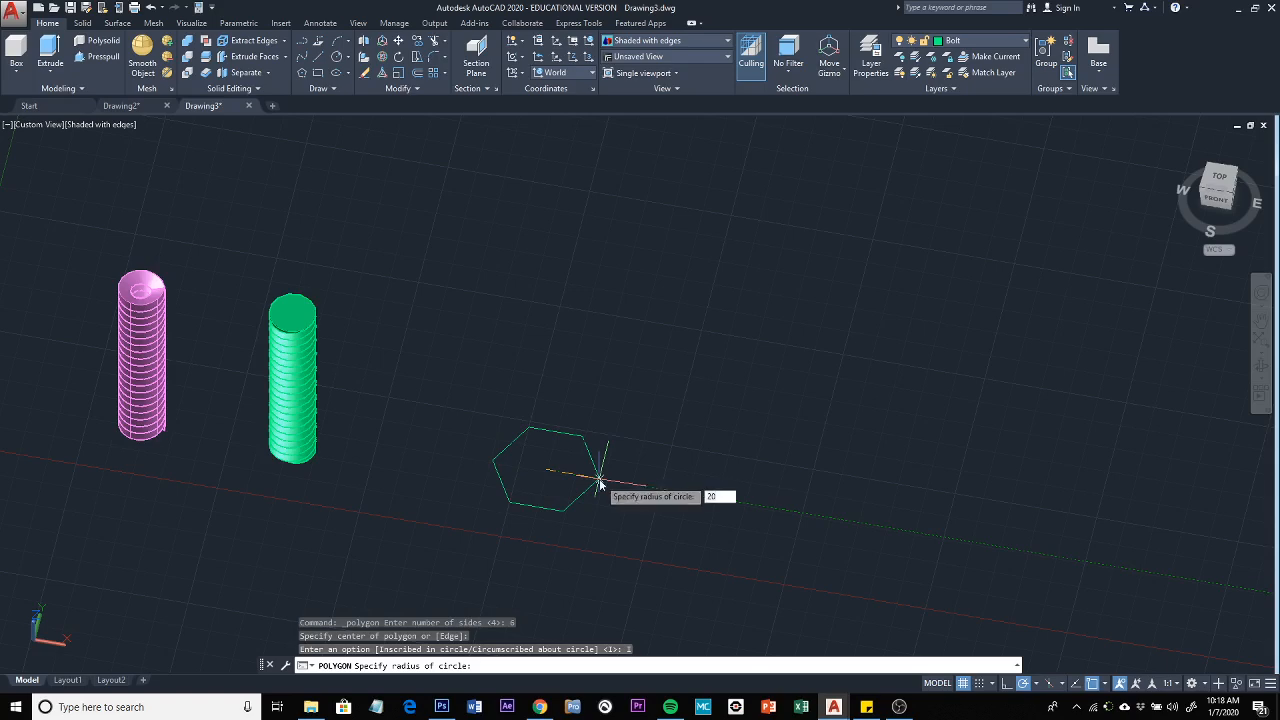
pyautogui.press('Return')
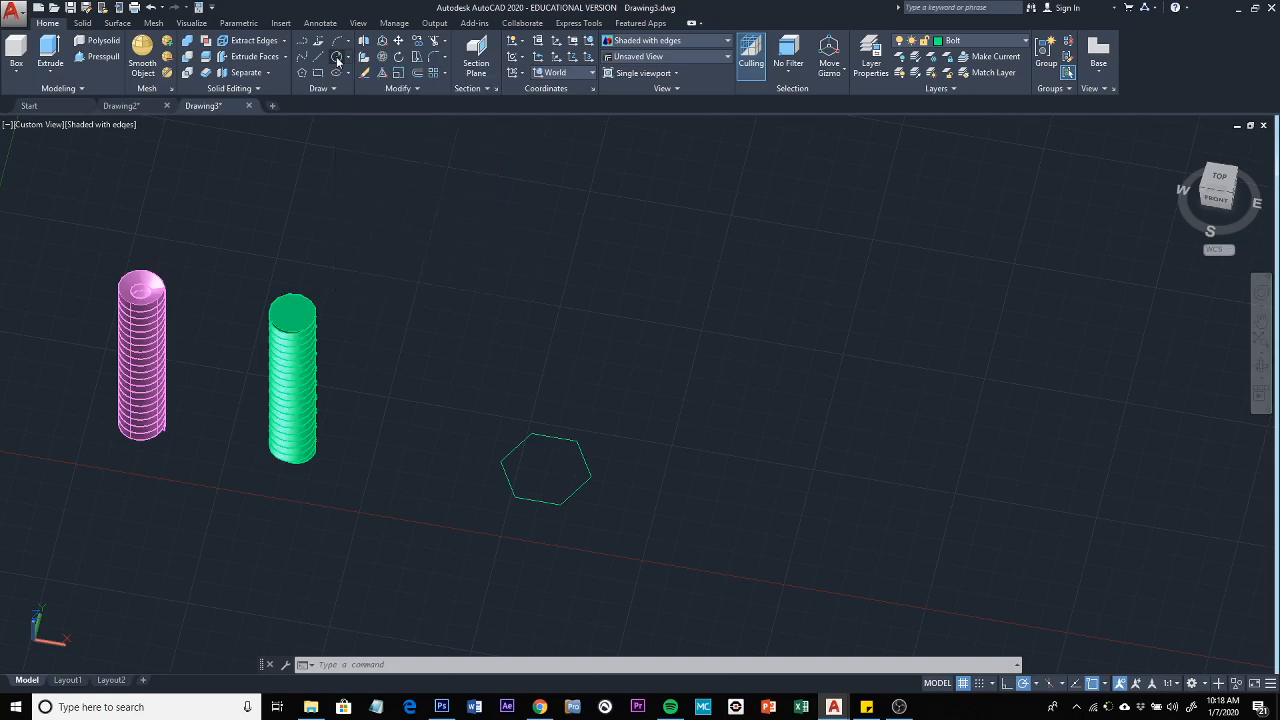
# Abandon the started circle and undo the hexagon drawn beside the bolt
pyautogui.click(337, 61)
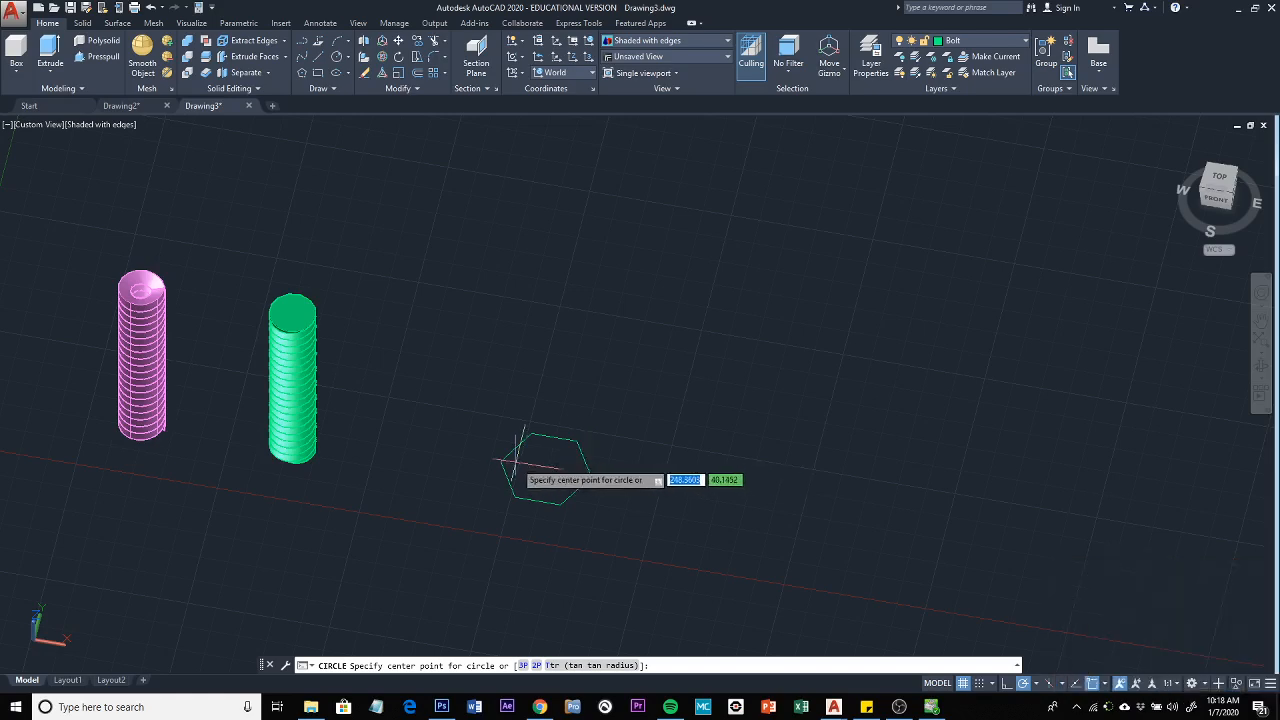
pyautogui.press('Escape')
pyautogui.hotkey('ctrl', 'z')
pyautogui.hotkey('ctrl', 'z')
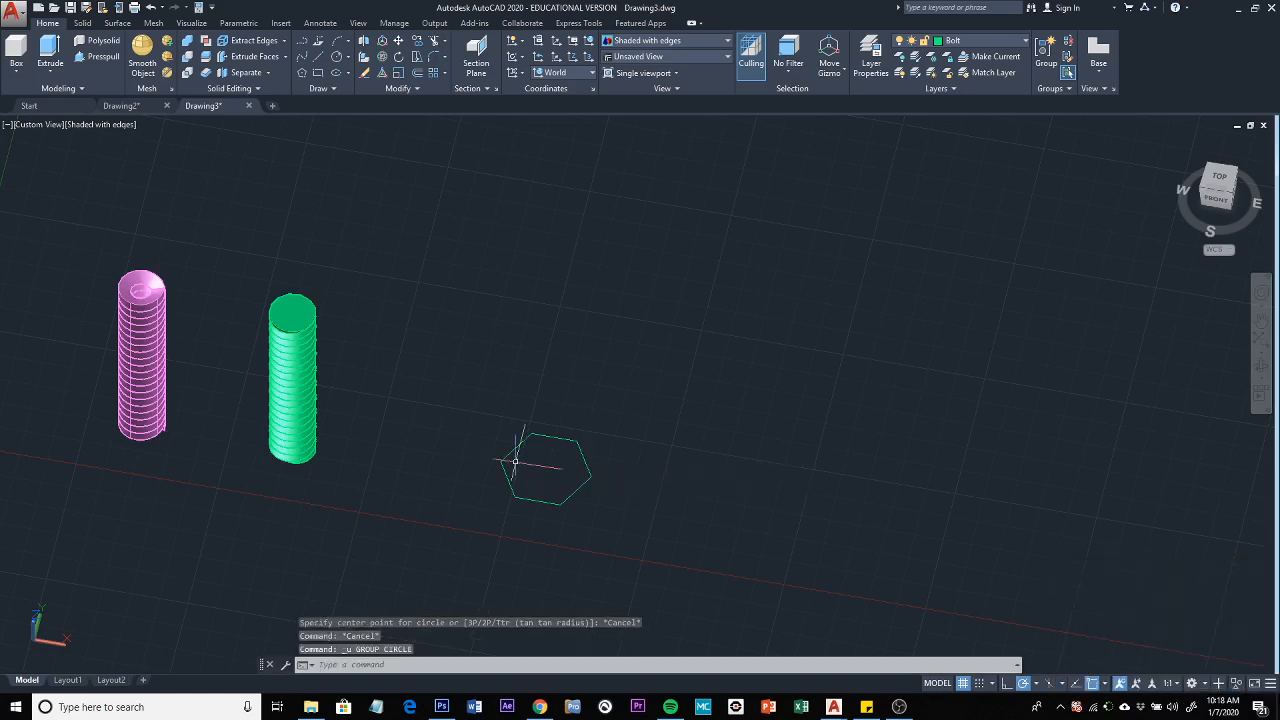
# Make Nut the current layer and draw a circle of radius 10 on the ground plane beside the bolt
pyautogui.click(336, 62)
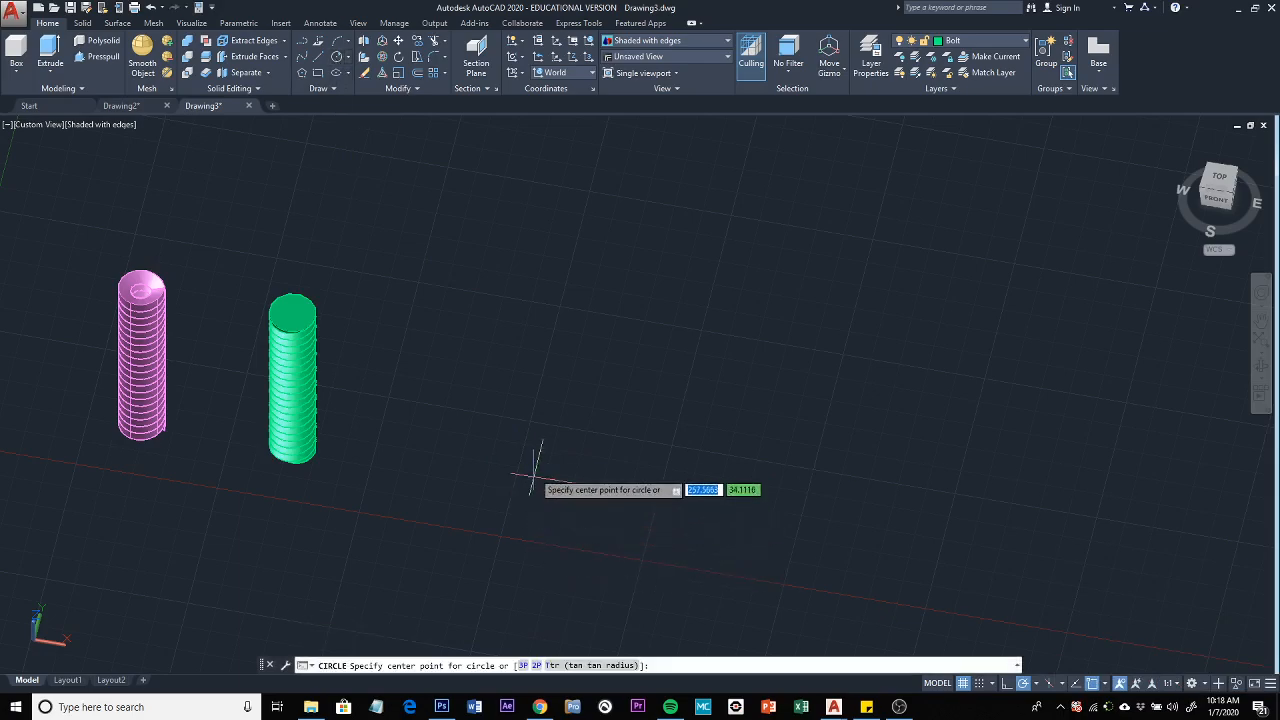
pyautogui.click(1024, 42)
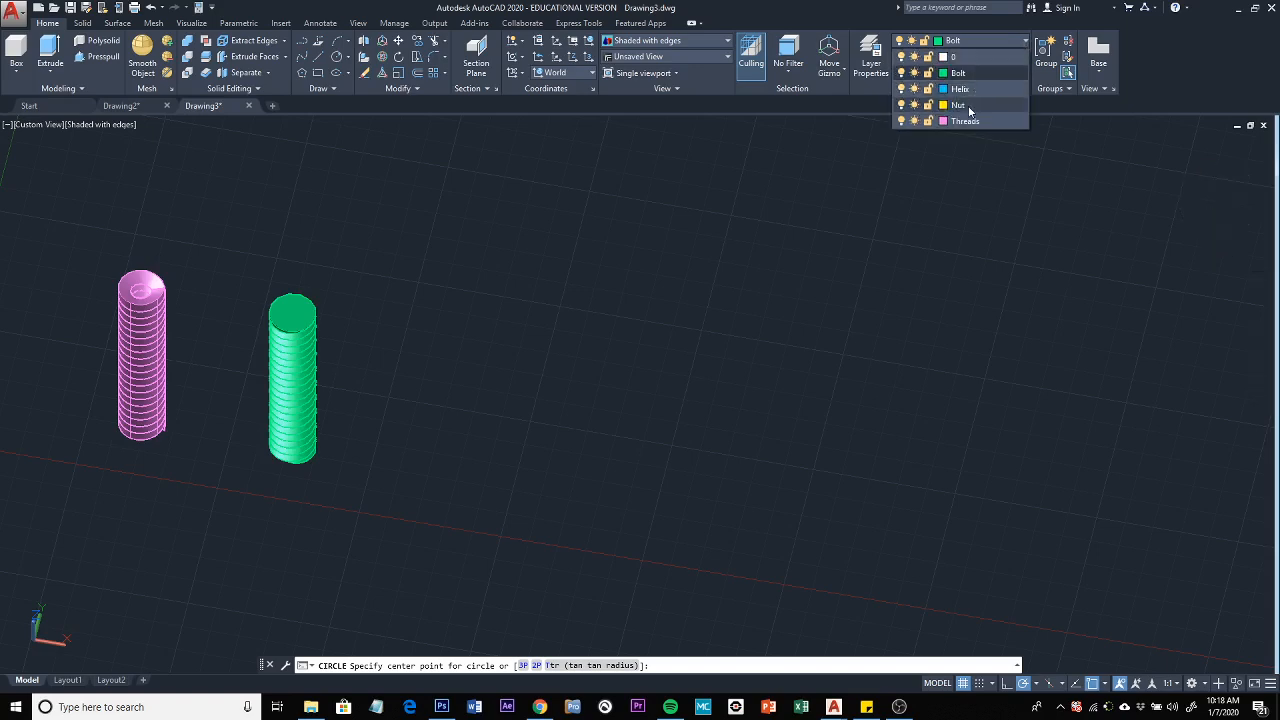
pyautogui.click(958, 105)
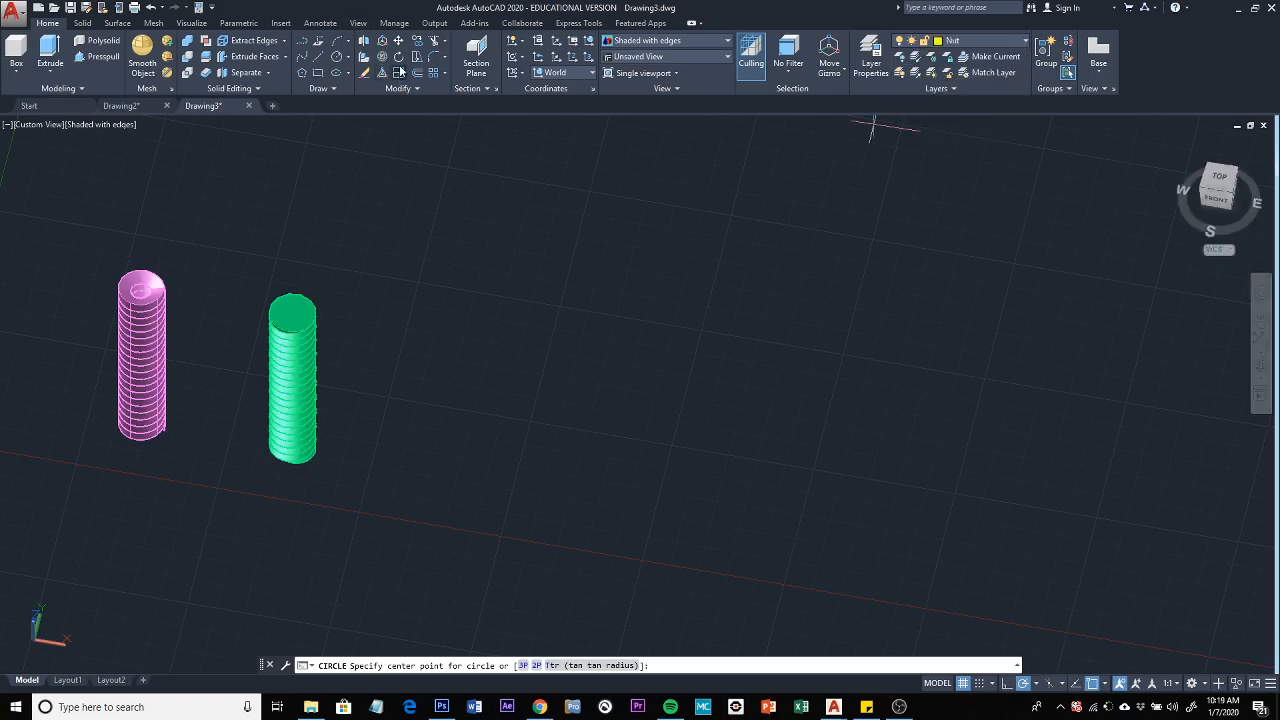
pyautogui.click(339, 57)
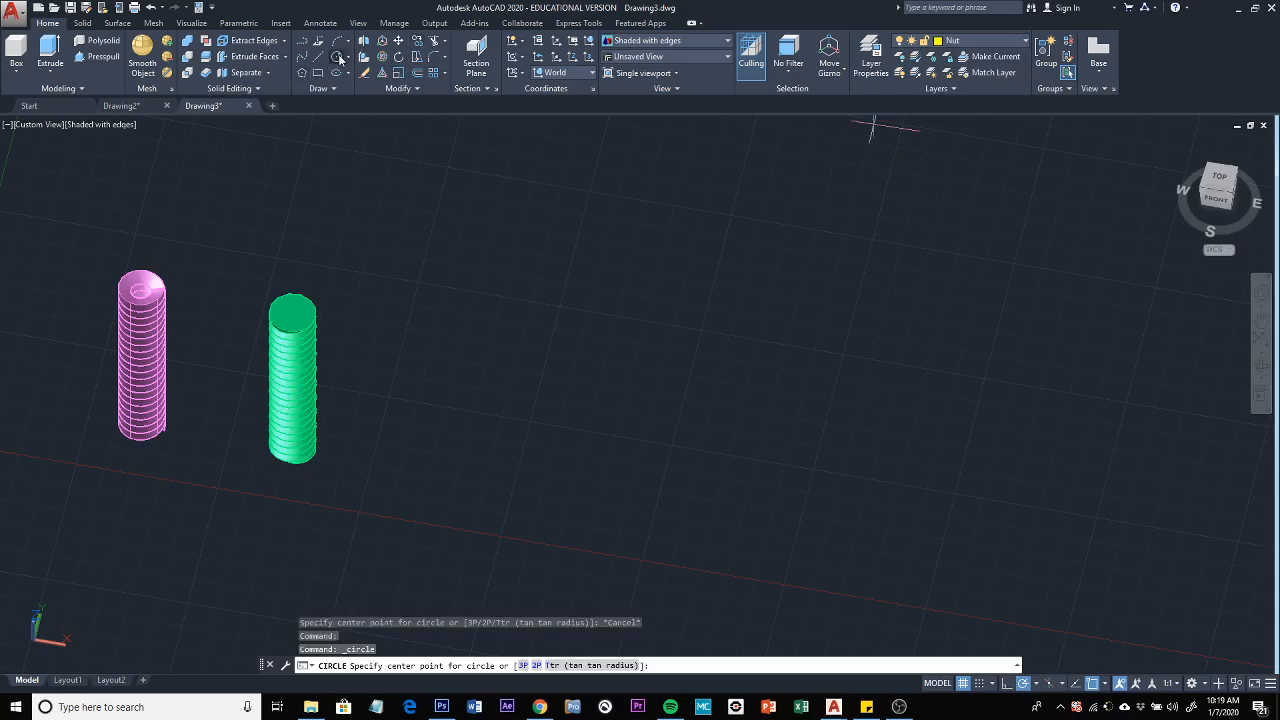
pyautogui.click(465, 452)
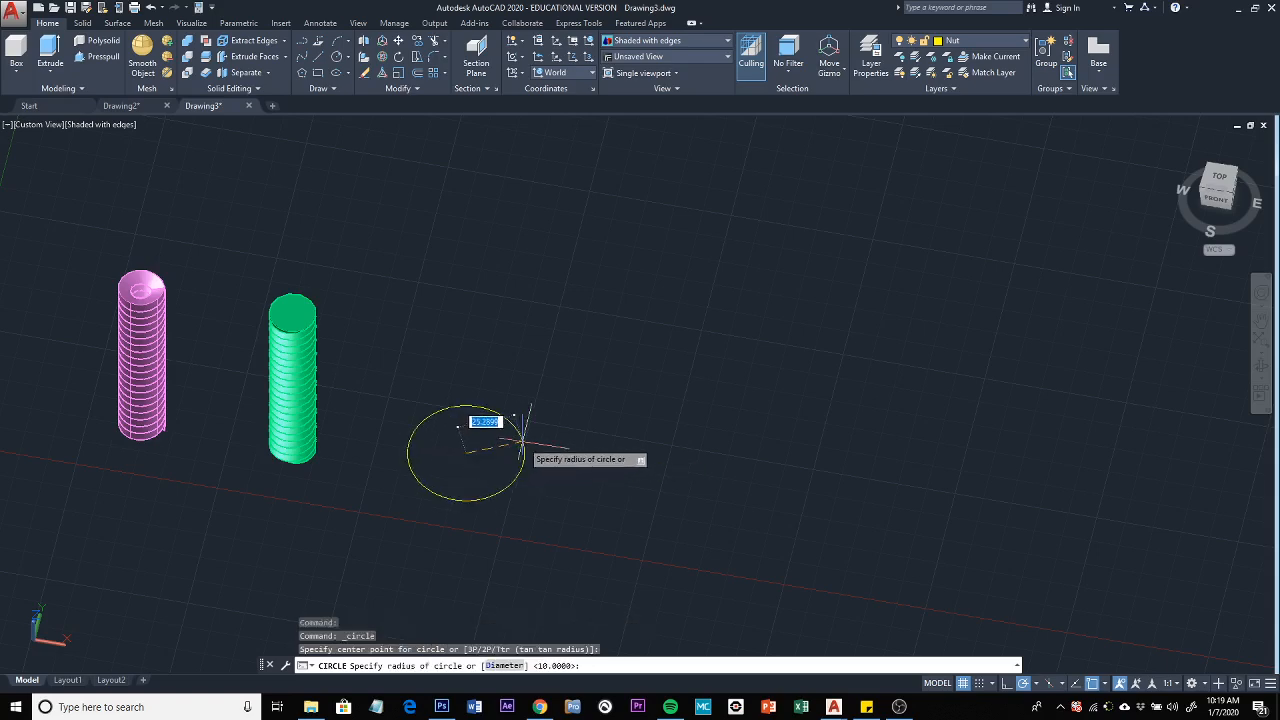
pyautogui.write('10')
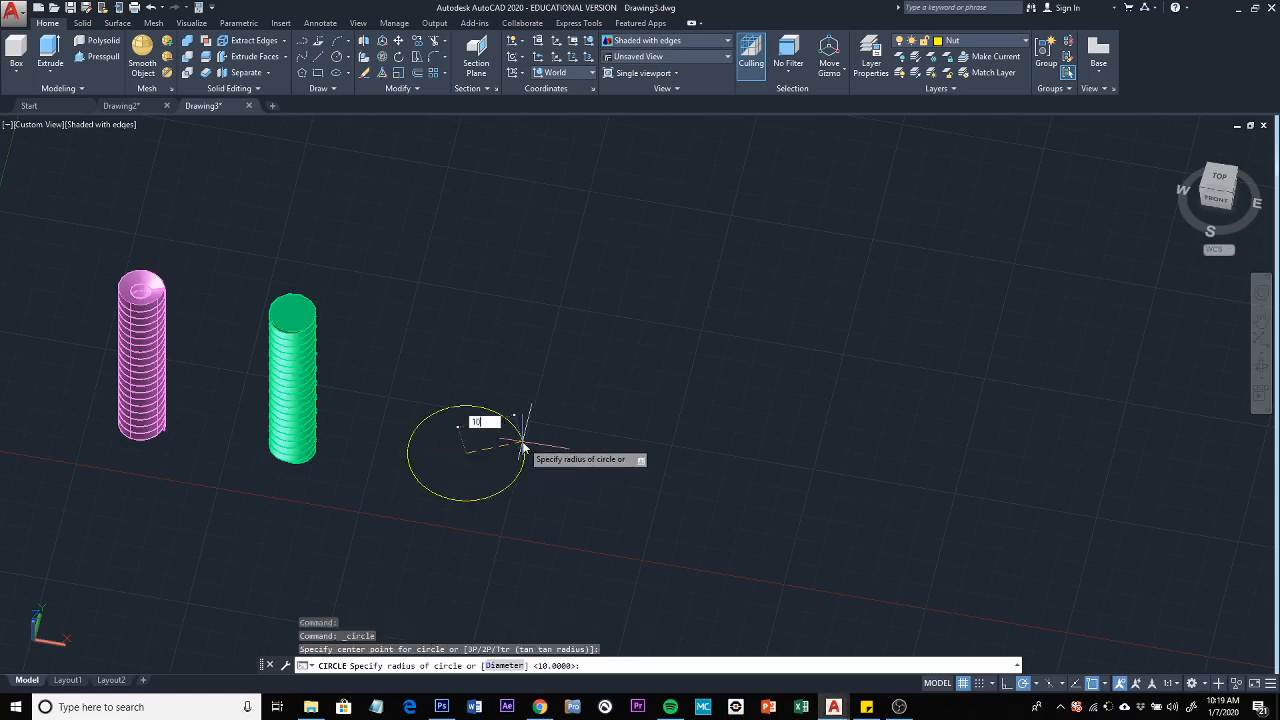
pyautogui.press('Return')
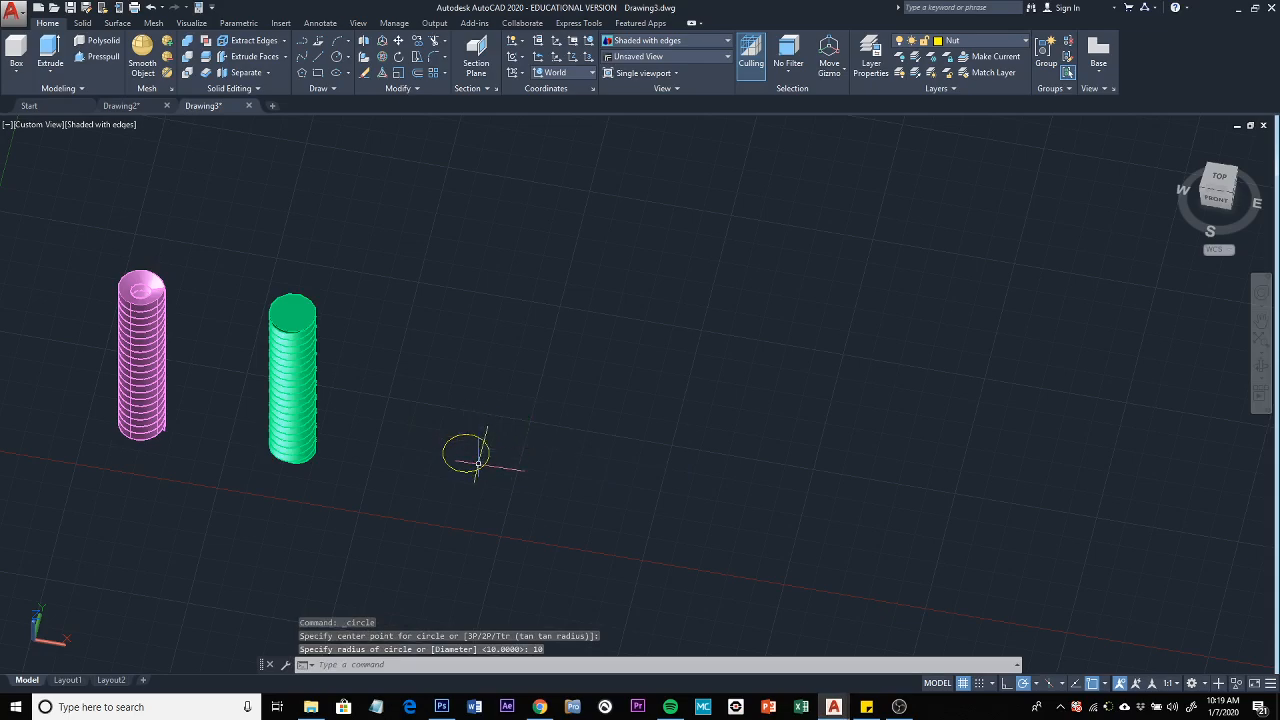
# Draw a six-sided polygon centred on the nut circle, inscribed in a circle of radius about 20
pyautogui.click(303, 73)
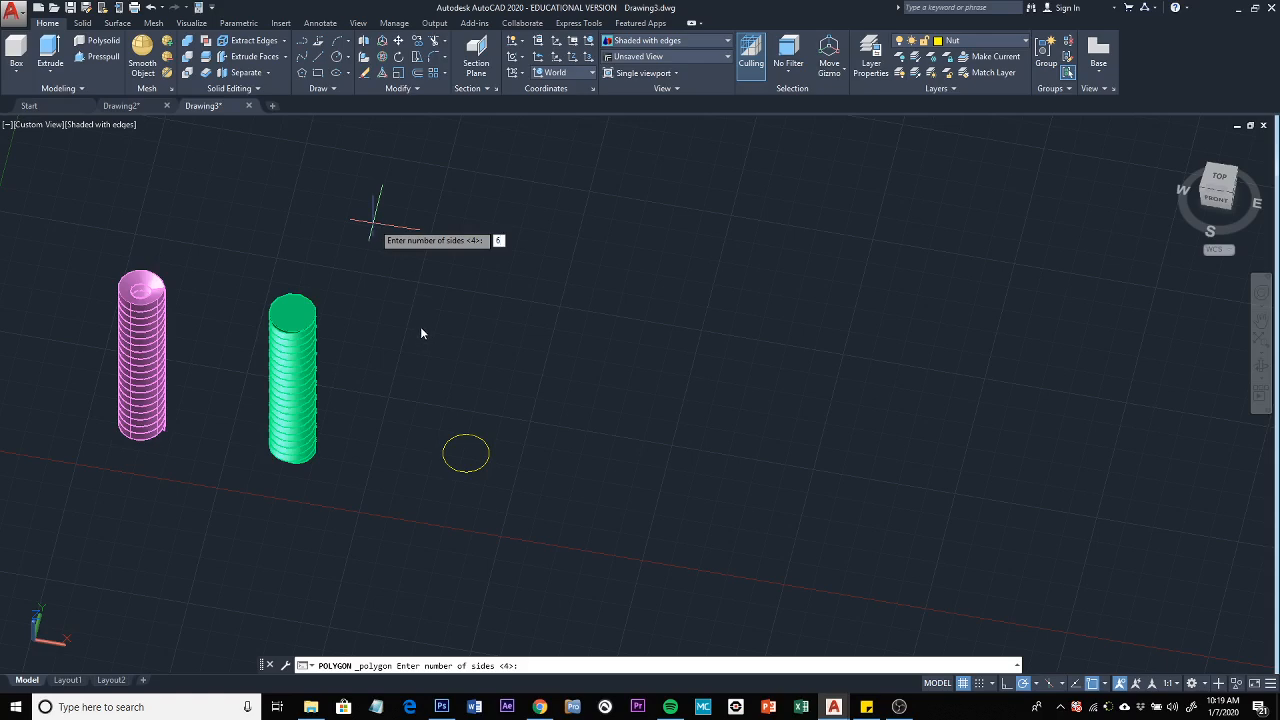
pyautogui.write('6')
pyautogui.press('Return')
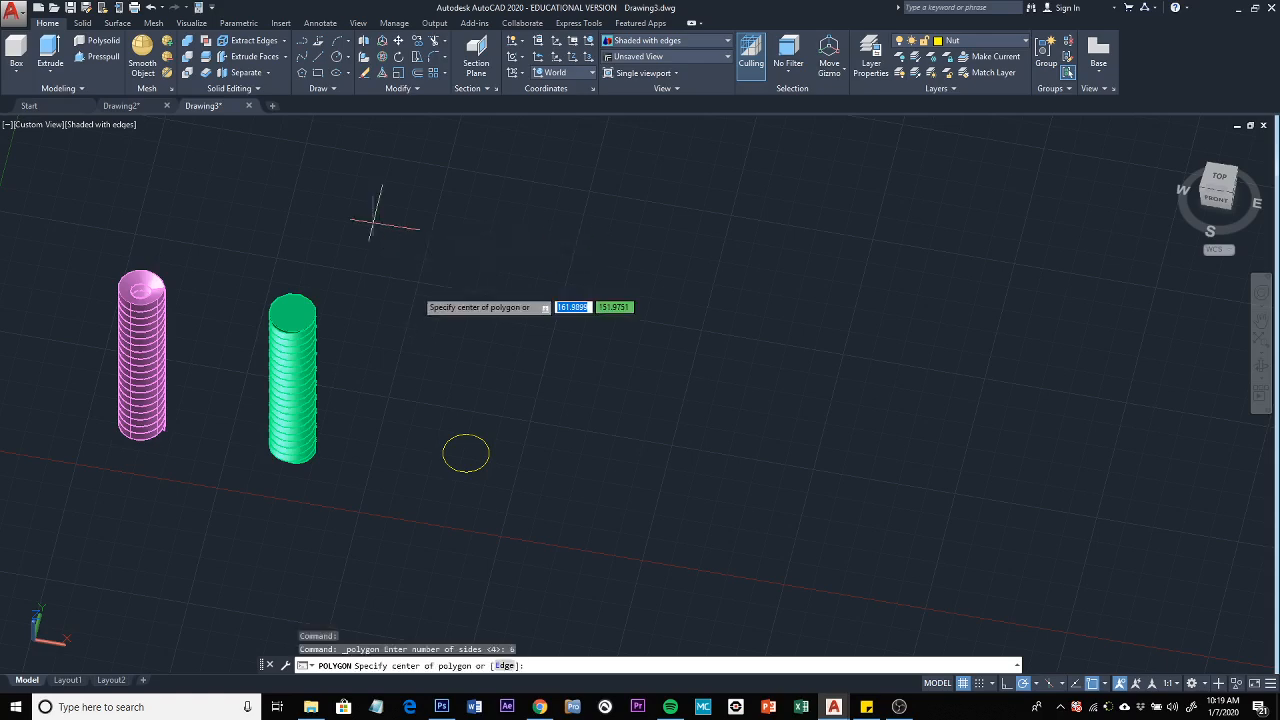
pyautogui.click(466, 453)
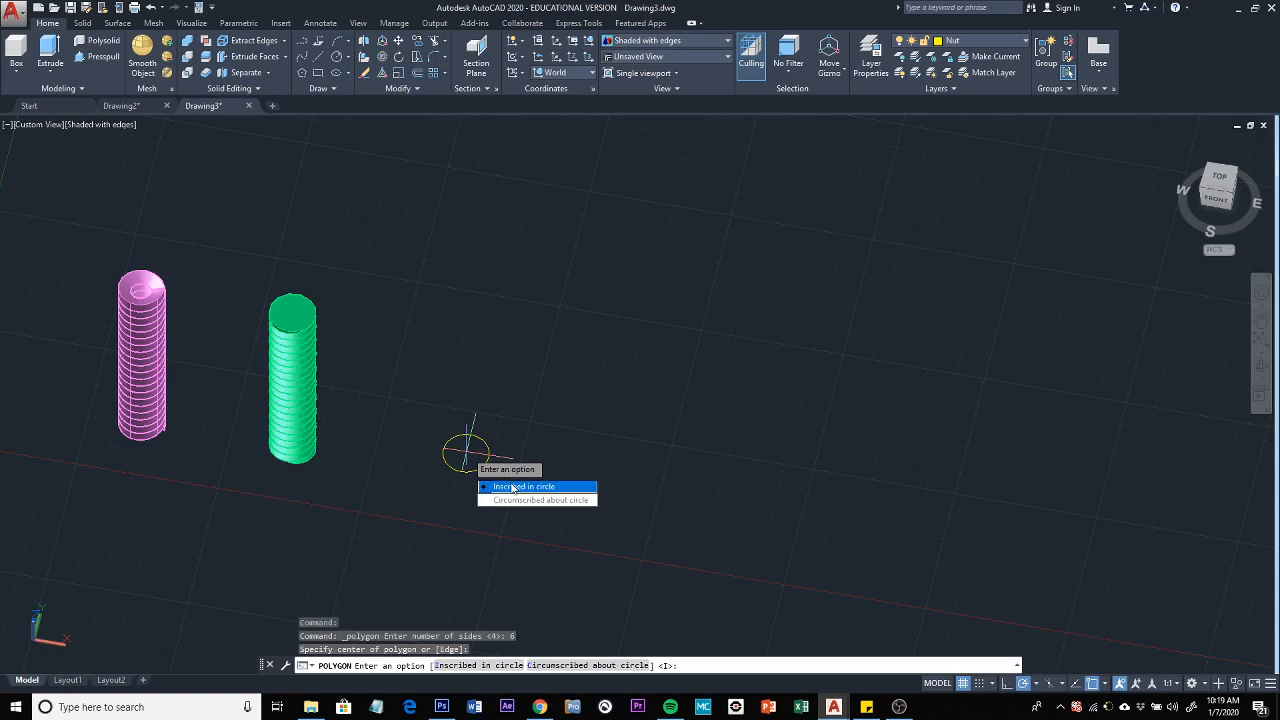
pyautogui.click(512, 488)
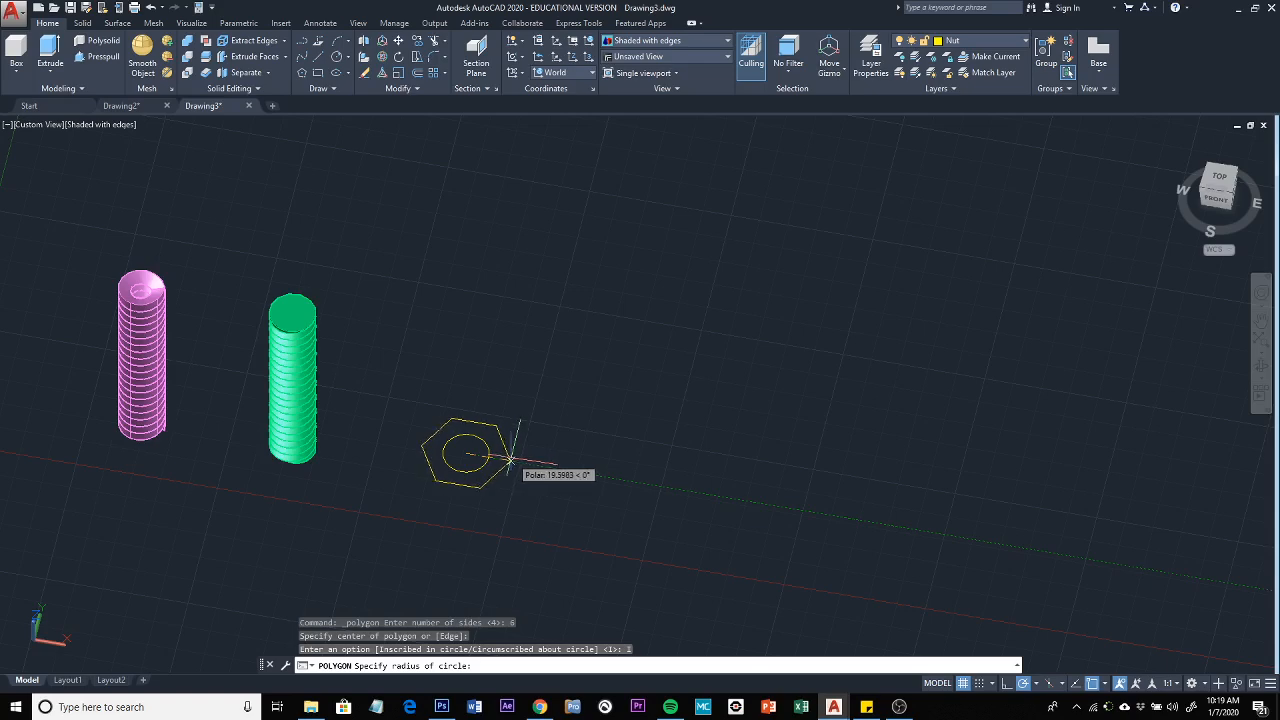
pyautogui.click(510, 459)
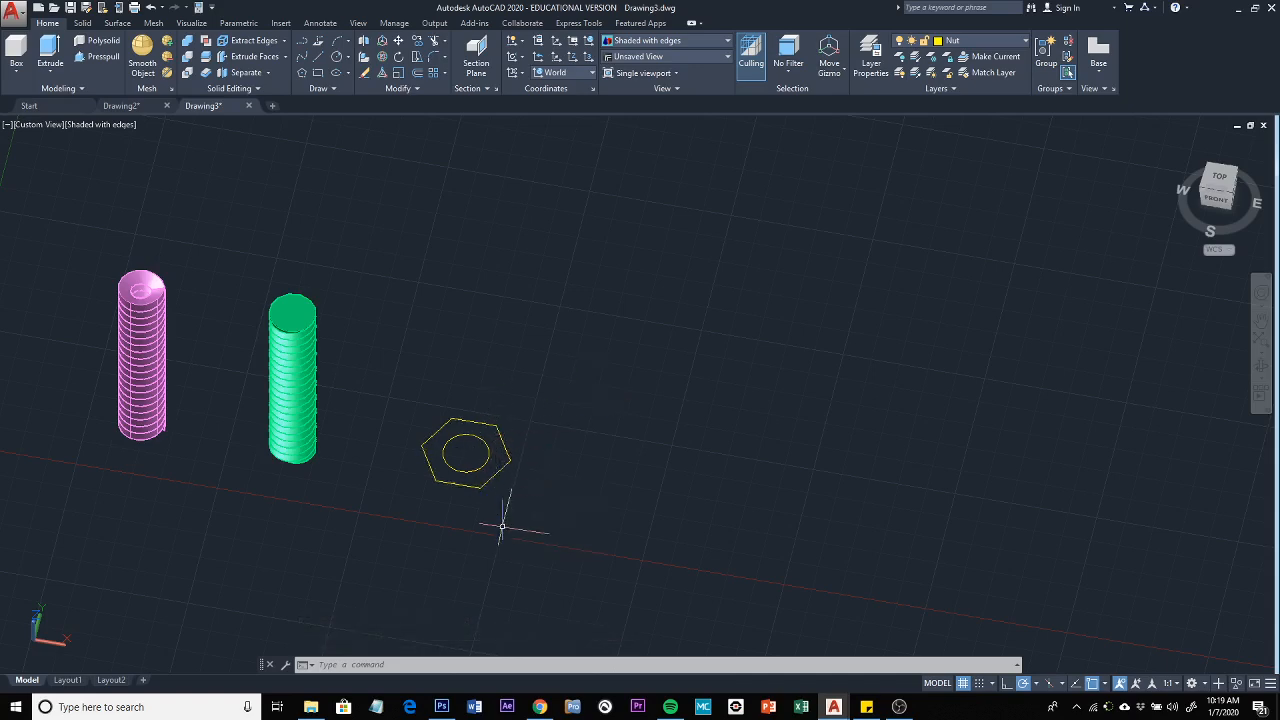
# Extrude the nut's hexagon upward to a height of 15
pyautogui.keyDown('shift'); pyautogui.moveTo(511, 534); pyautogui.dragTo(530, 434, button='middle'); pyautogui.keyUp('shift')
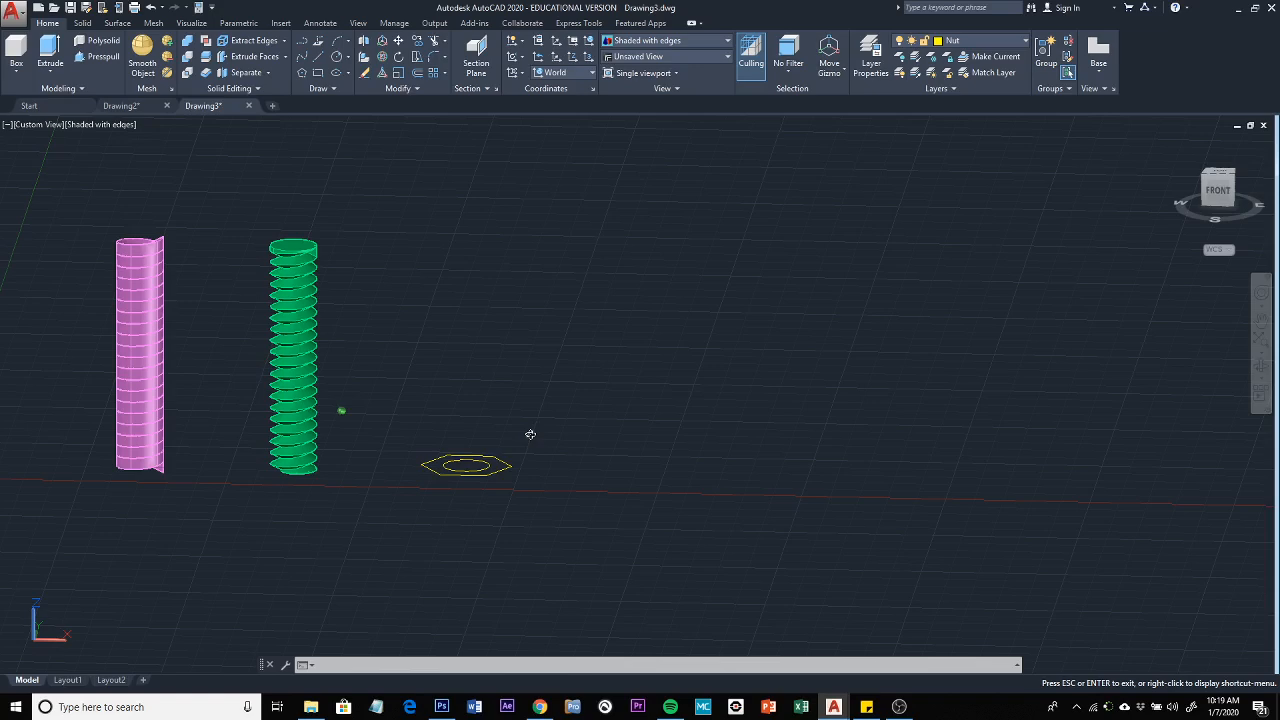
pyautogui.click(52, 45)
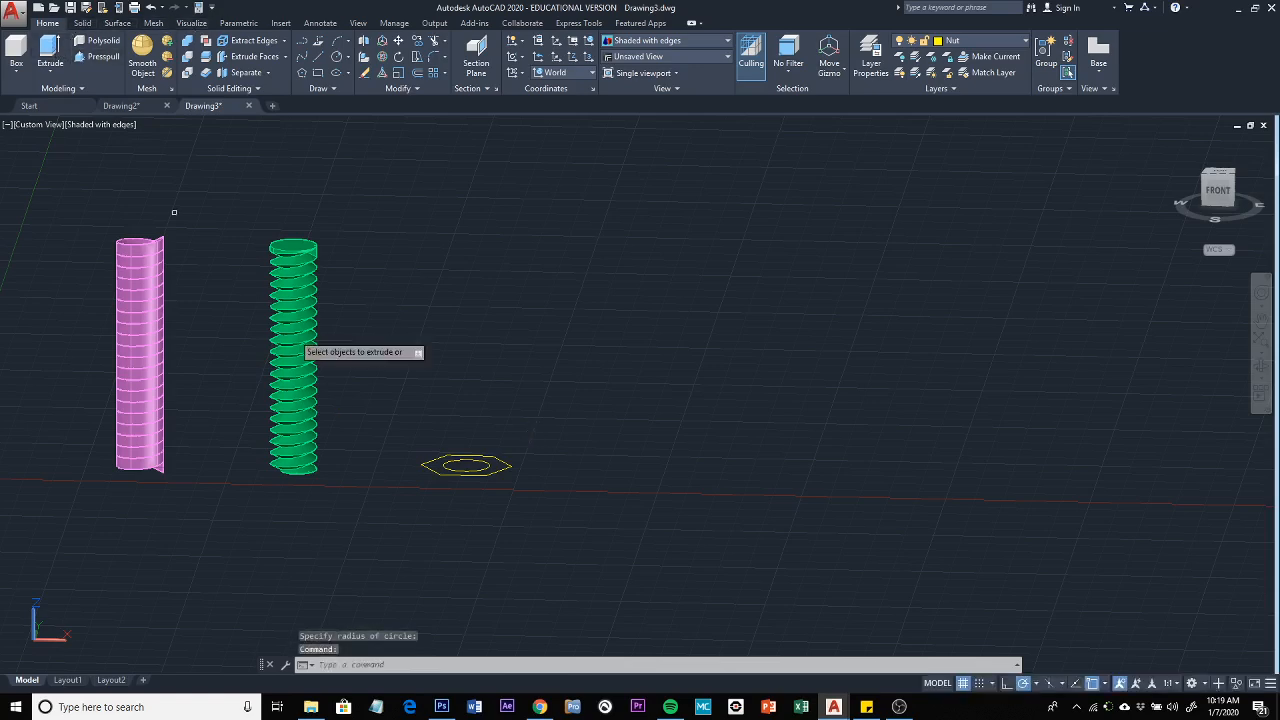
pyautogui.click(492, 472)
pyautogui.press('Return')
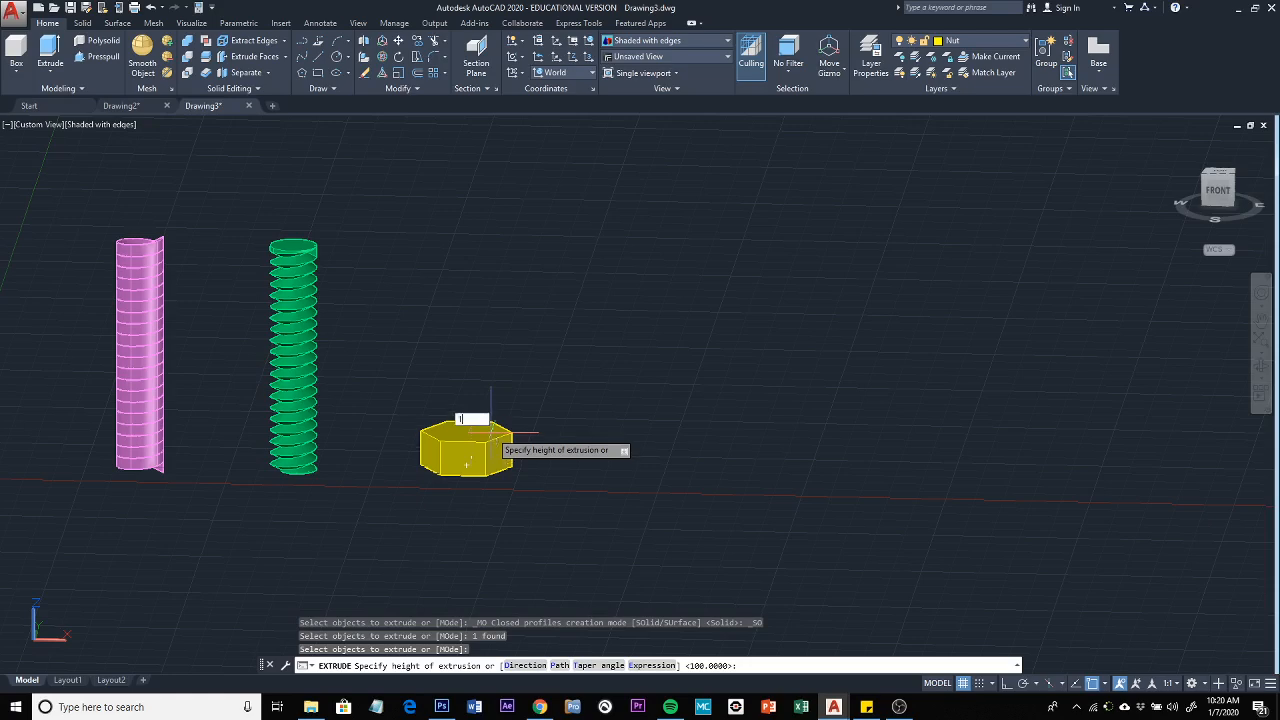
pyautogui.press('Return')
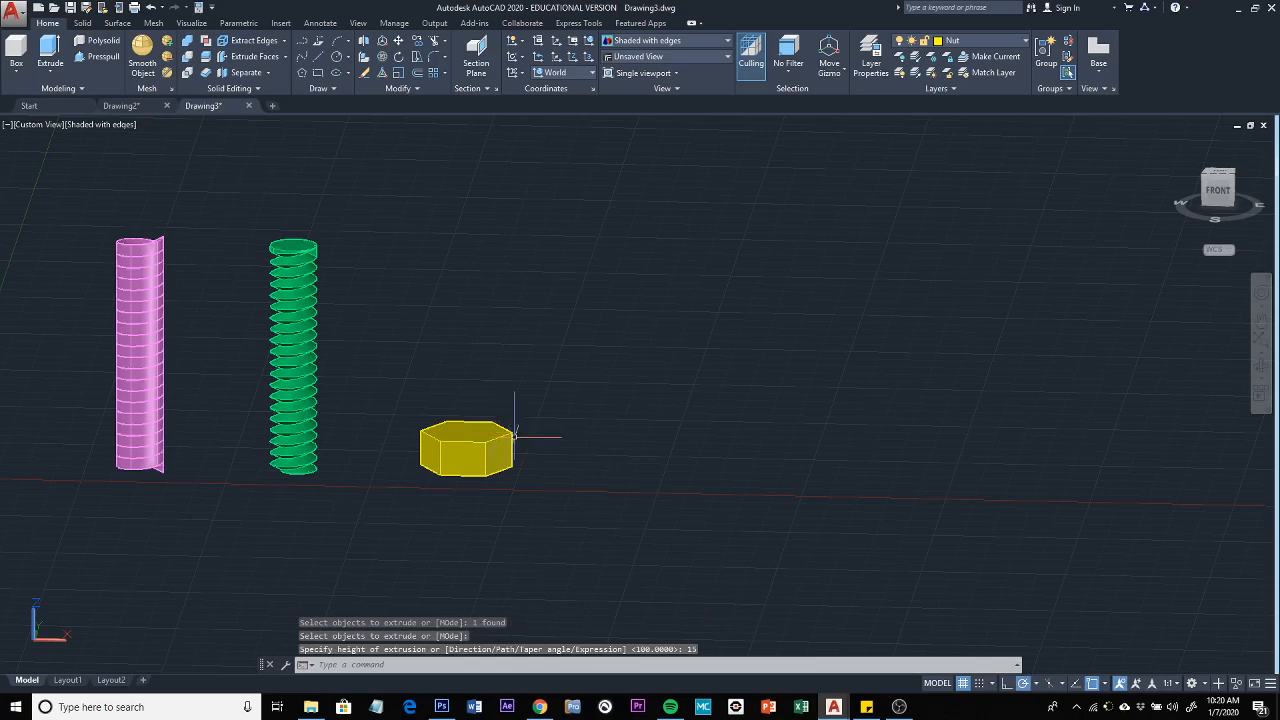
pyautogui.click(468, 451)
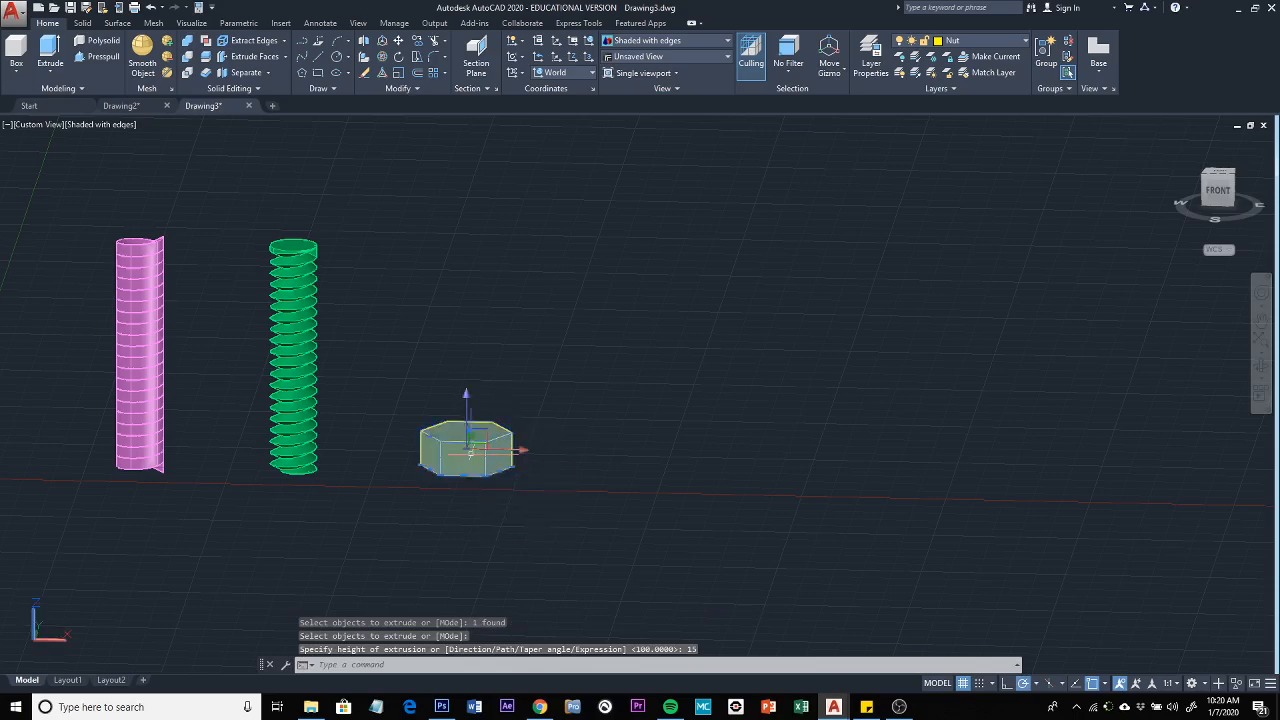
pyautogui.press('Escape')
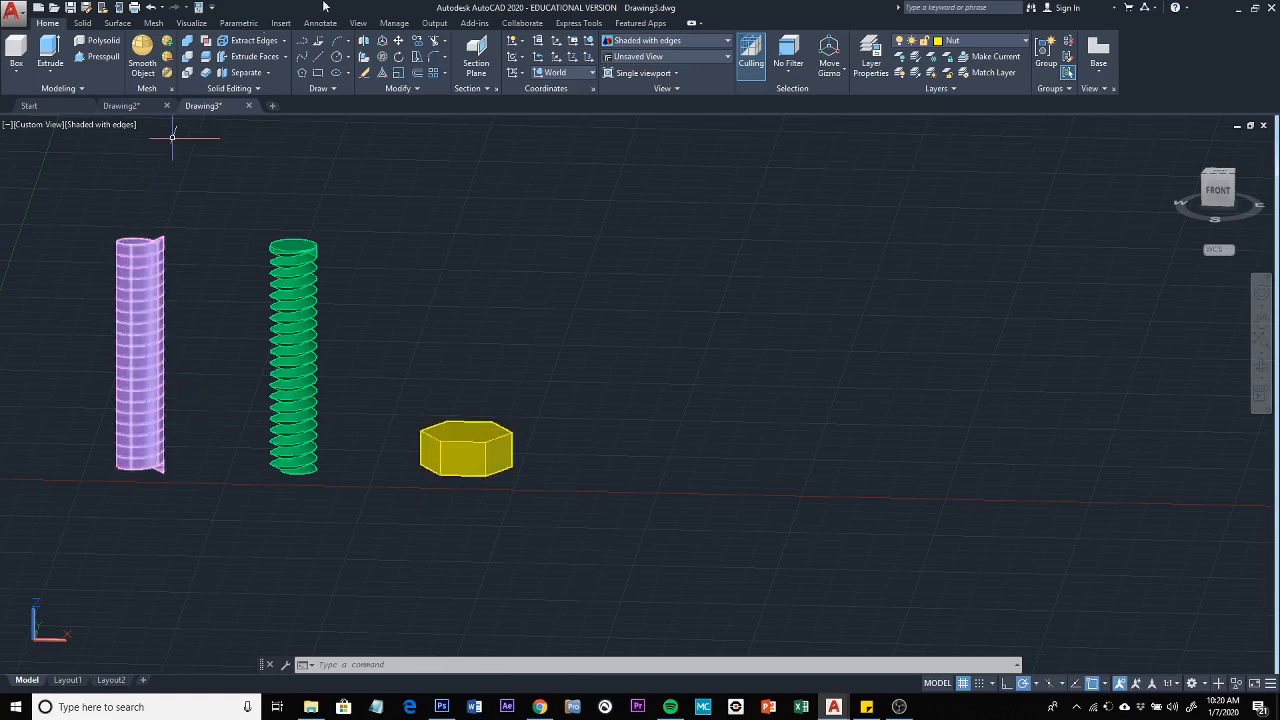
# Copy the pink thread solid from its lower edge onto the edge of the nut's circle
pyautogui.click(421, 42)
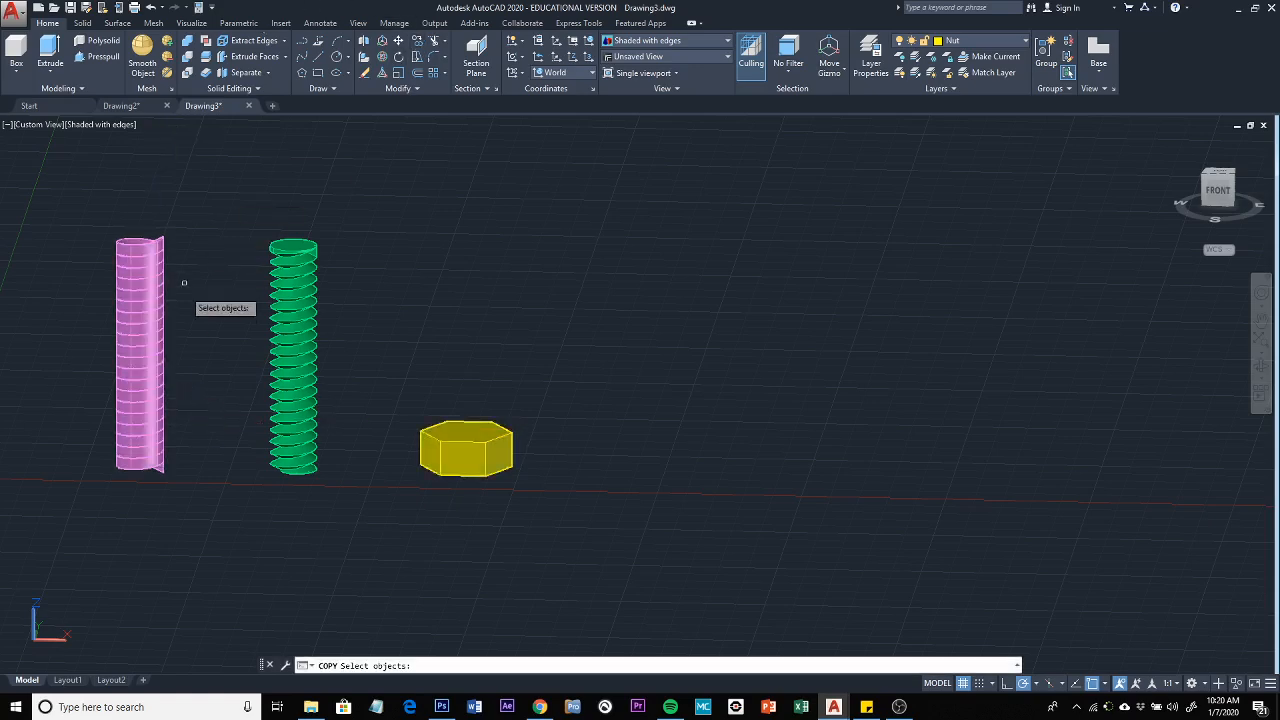
pyautogui.click(142, 375)
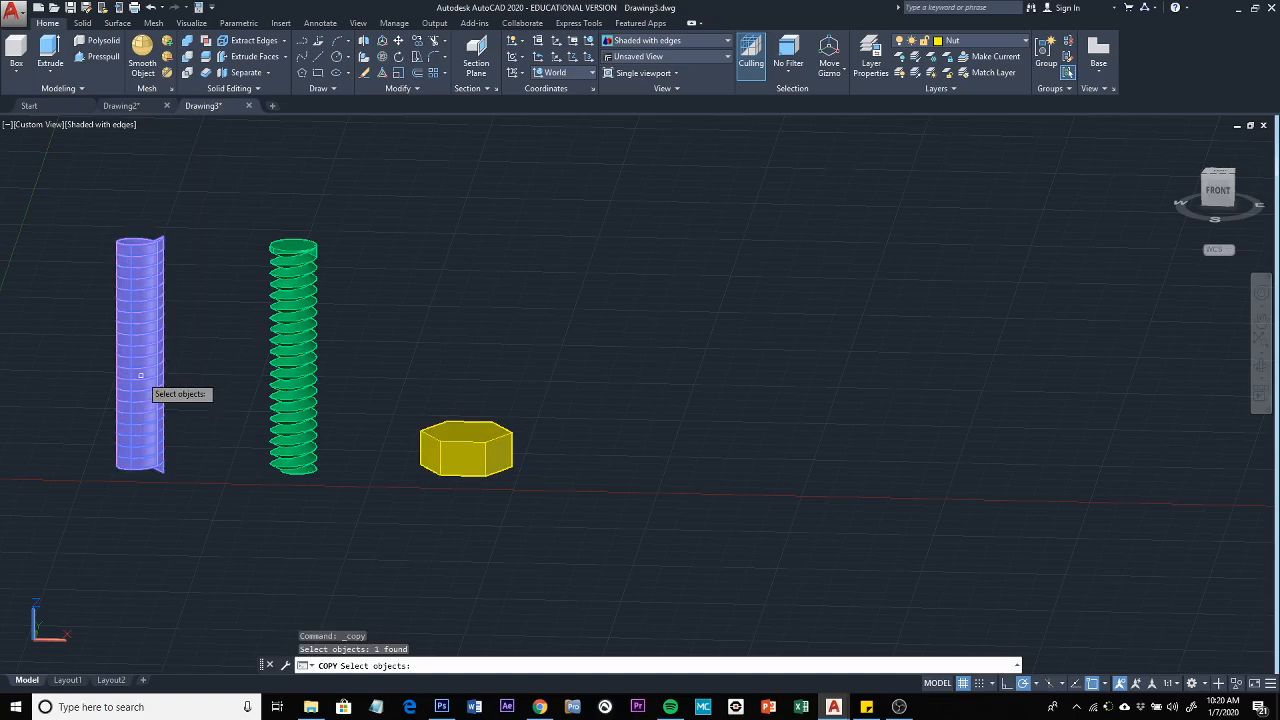
pyautogui.press('Return')
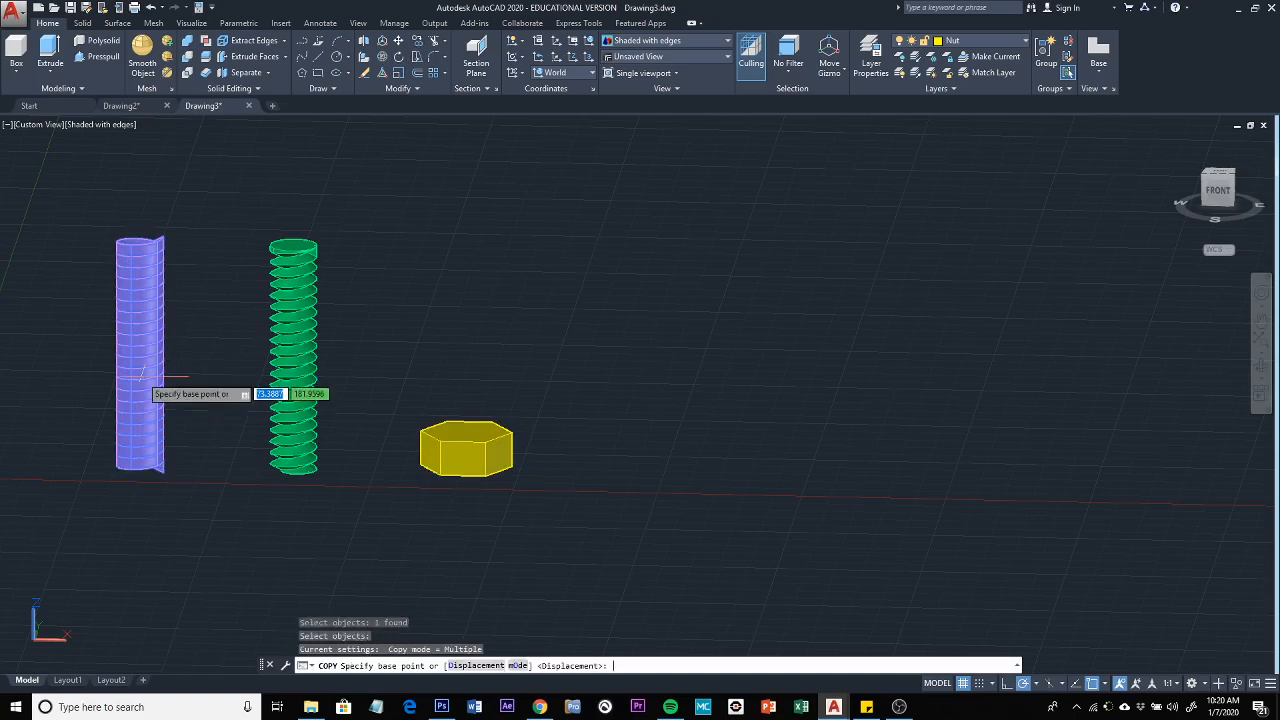
pyautogui.click(161, 470)
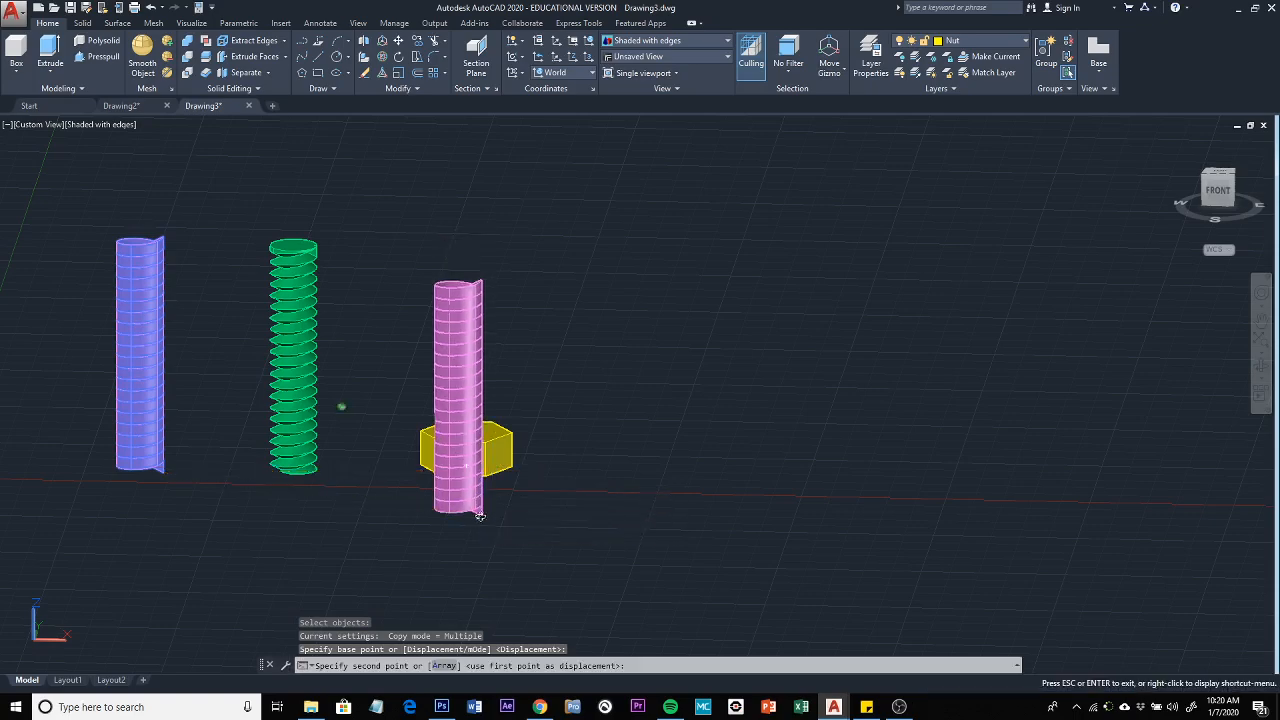
pyautogui.keyDown('shift'); pyautogui.moveTo(480, 515); pyautogui.dragTo(511, 355, button='middle'); pyautogui.keyUp('shift')
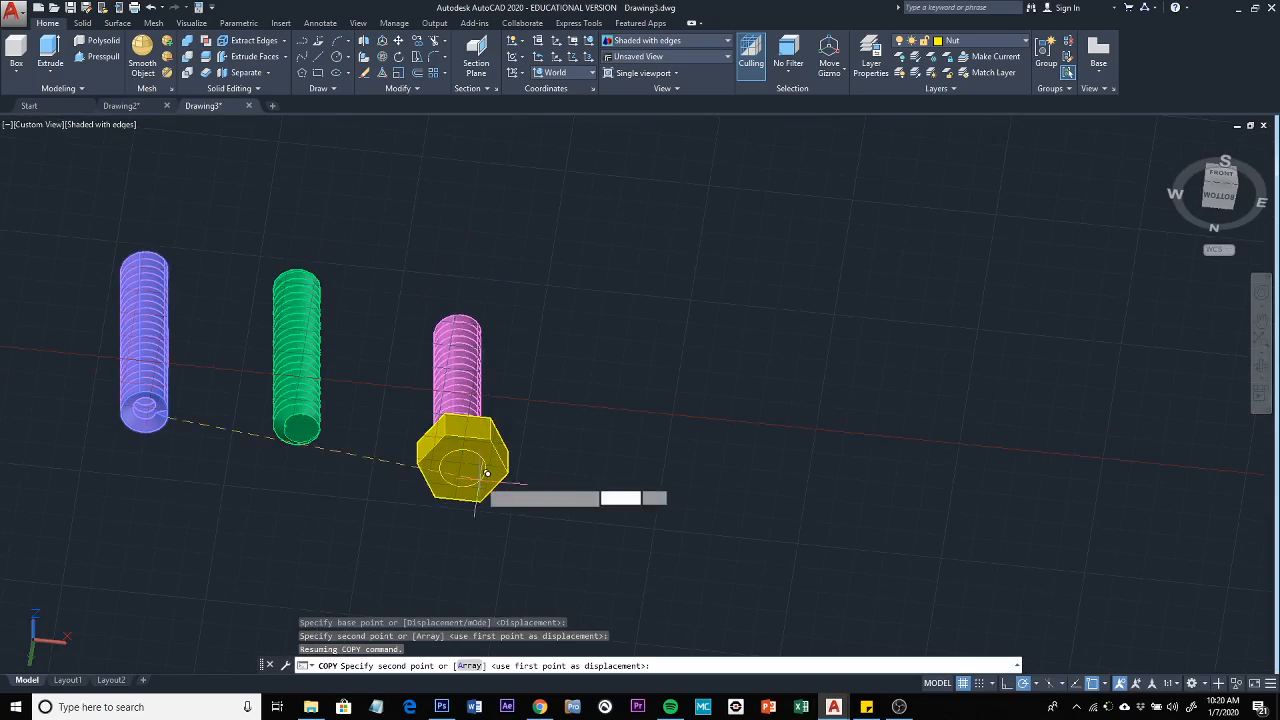
pyautogui.click(486, 472)
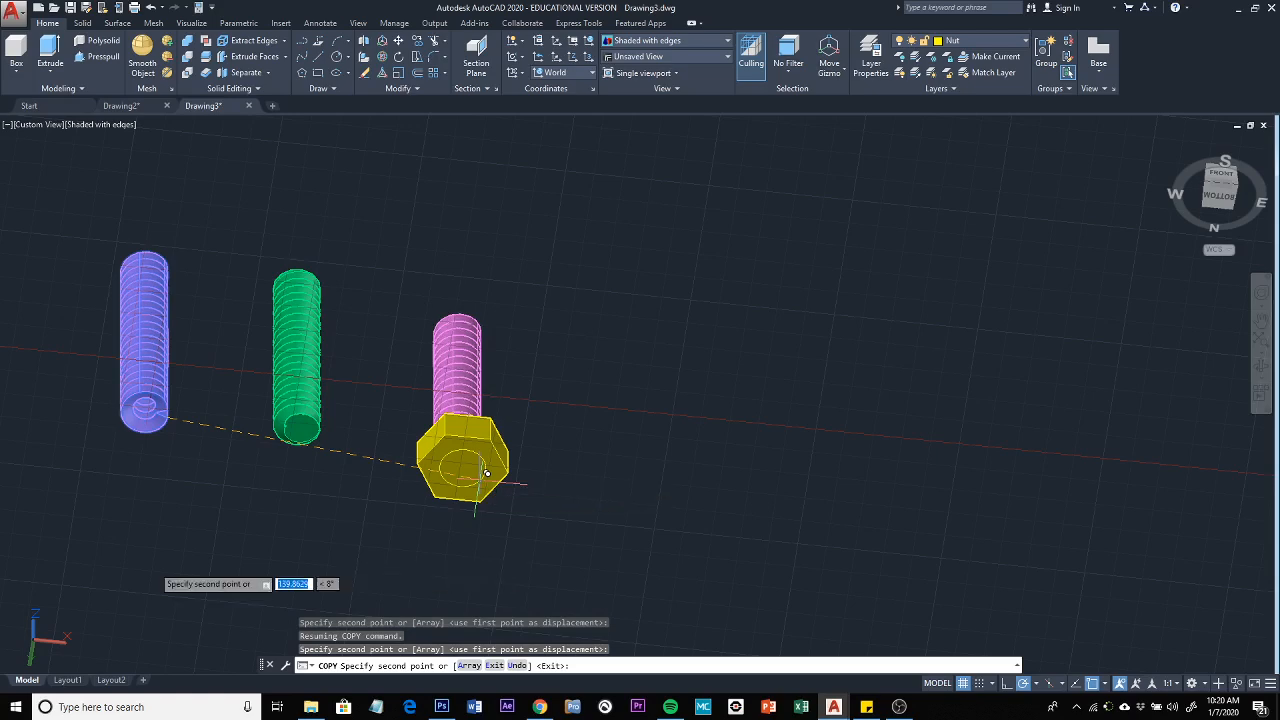
pyautogui.press('Escape')
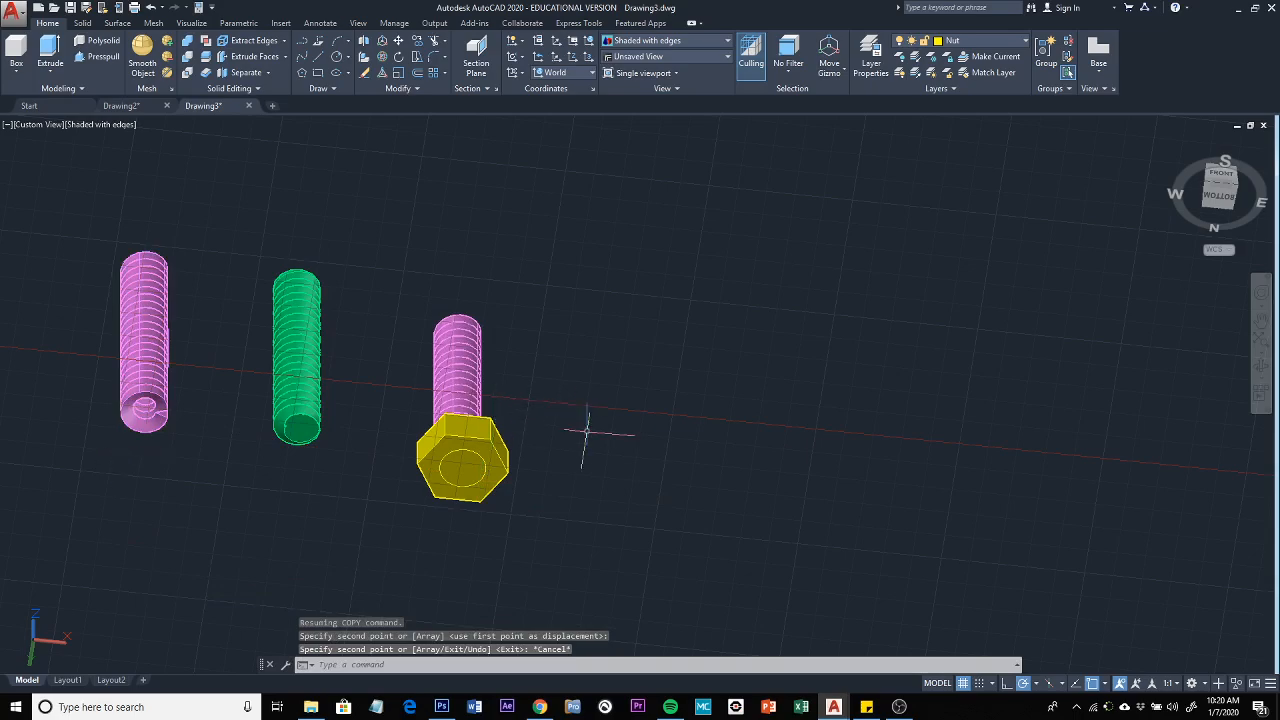
# Copy the original pink thread solid again, from the outer edge of its lower end to the nut's underside
pyautogui.keyDown('shift'); pyautogui.moveTo(583, 380); pyautogui.dragTo(517, 391, button='middle'); pyautogui.keyUp('shift')
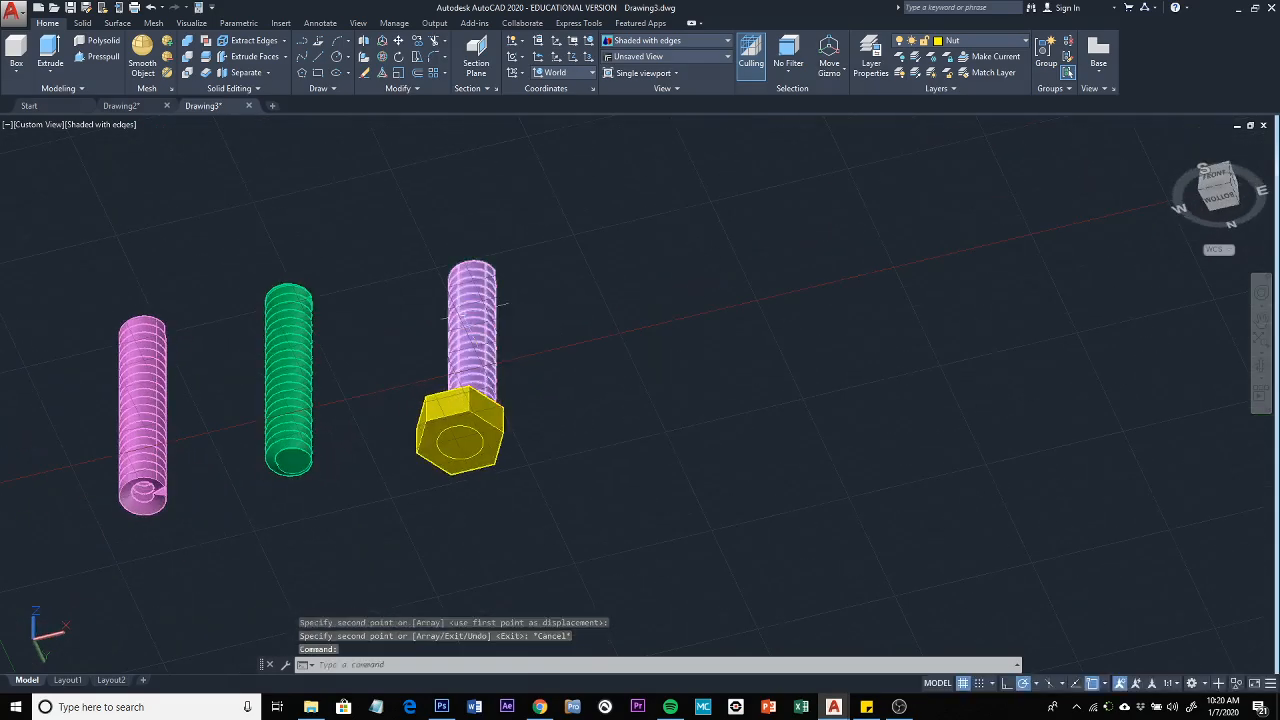
pyautogui.click(421, 40)
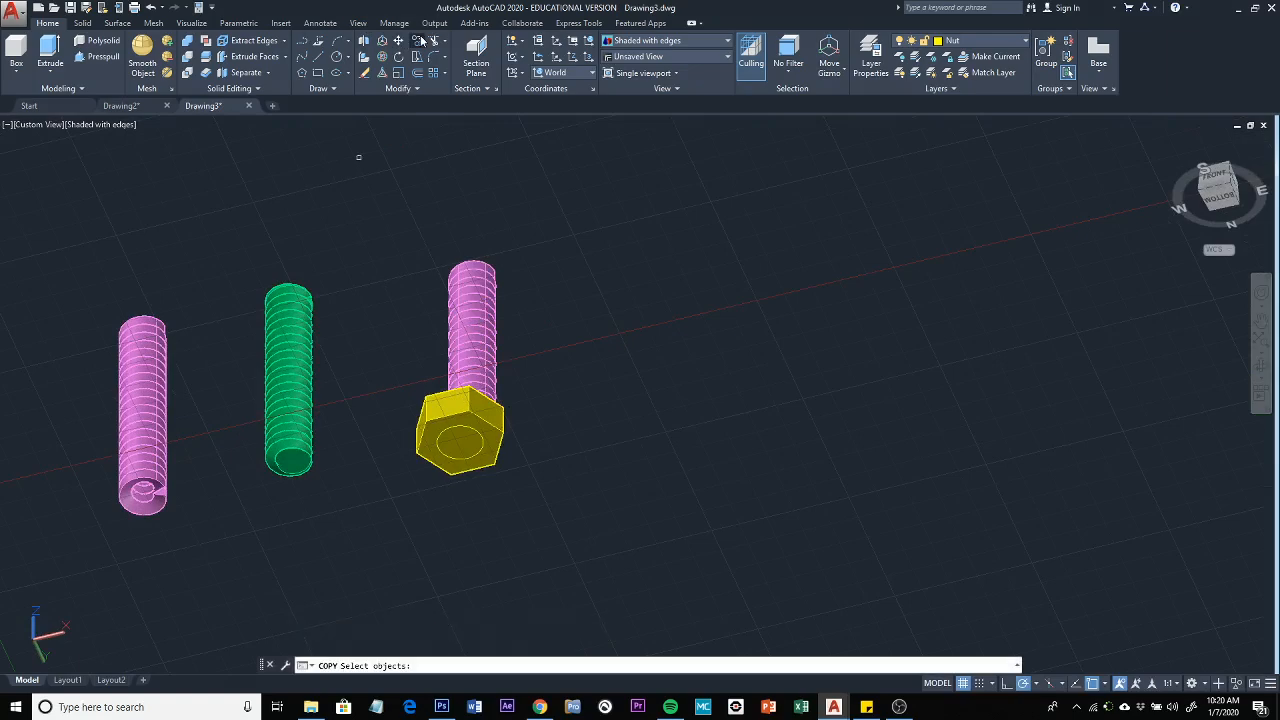
pyautogui.click(153, 481)
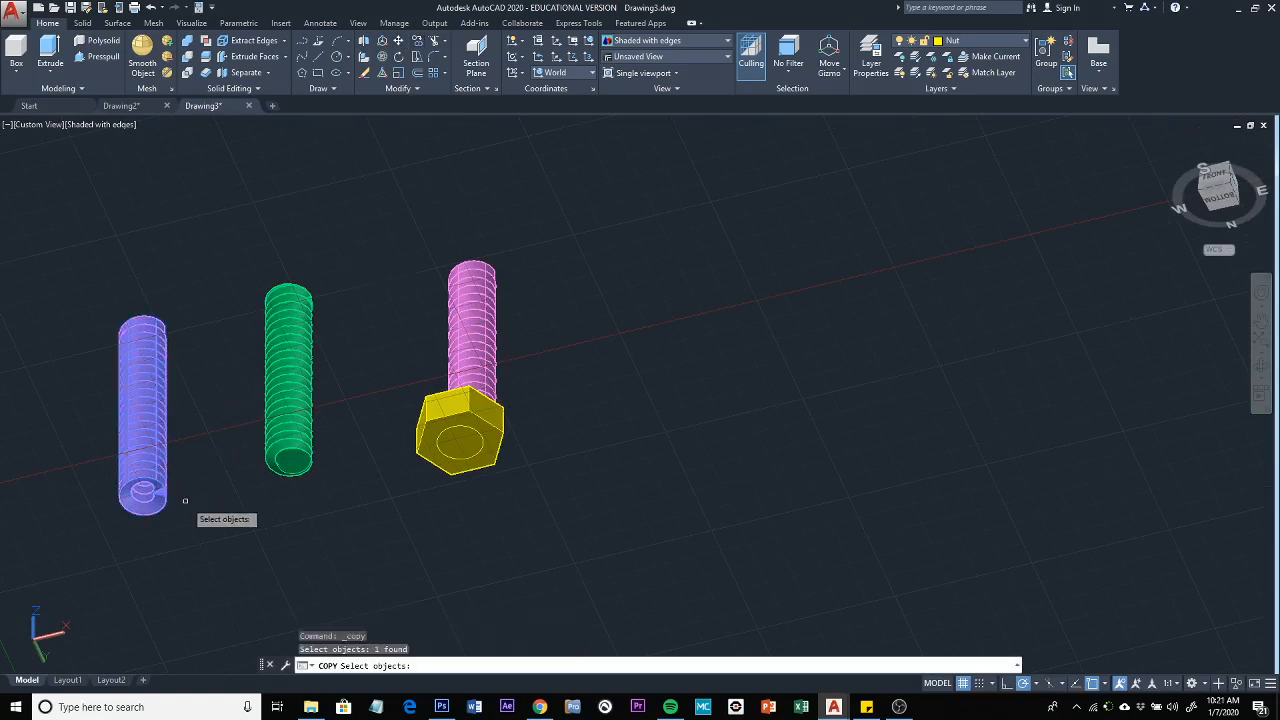
pyautogui.press('Return')
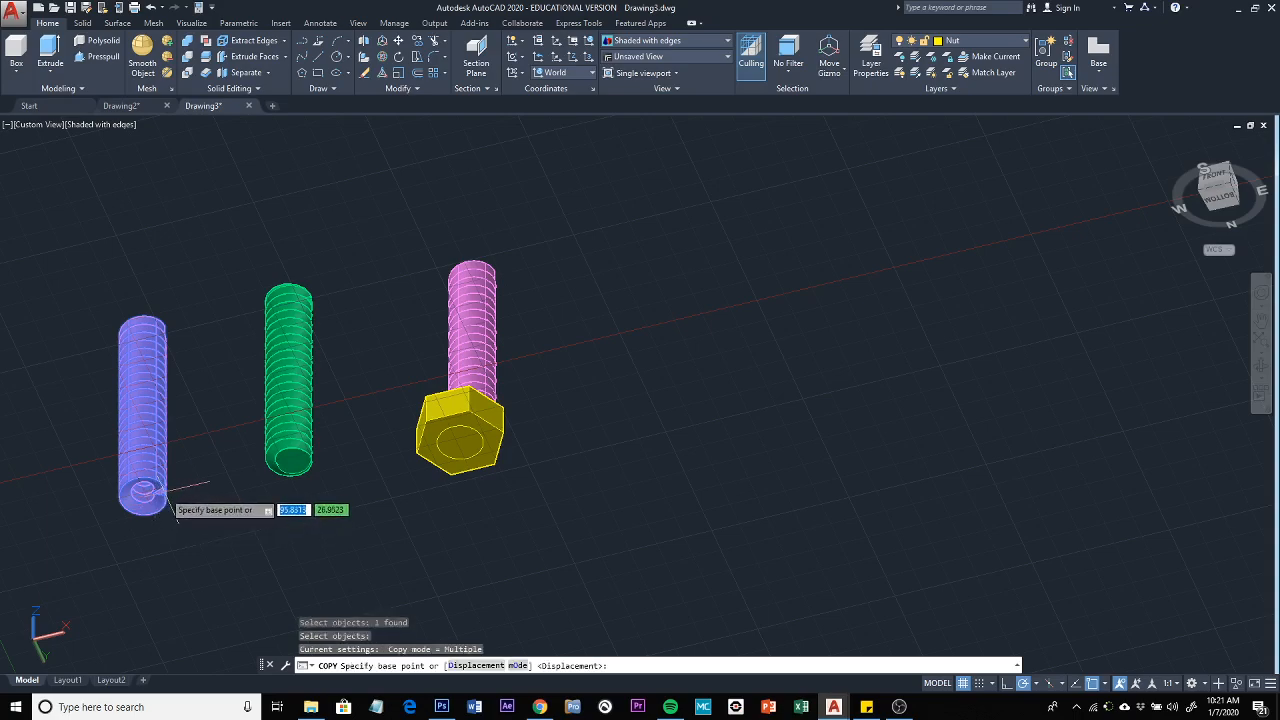
pyautogui.scroll(5, 166, 492)
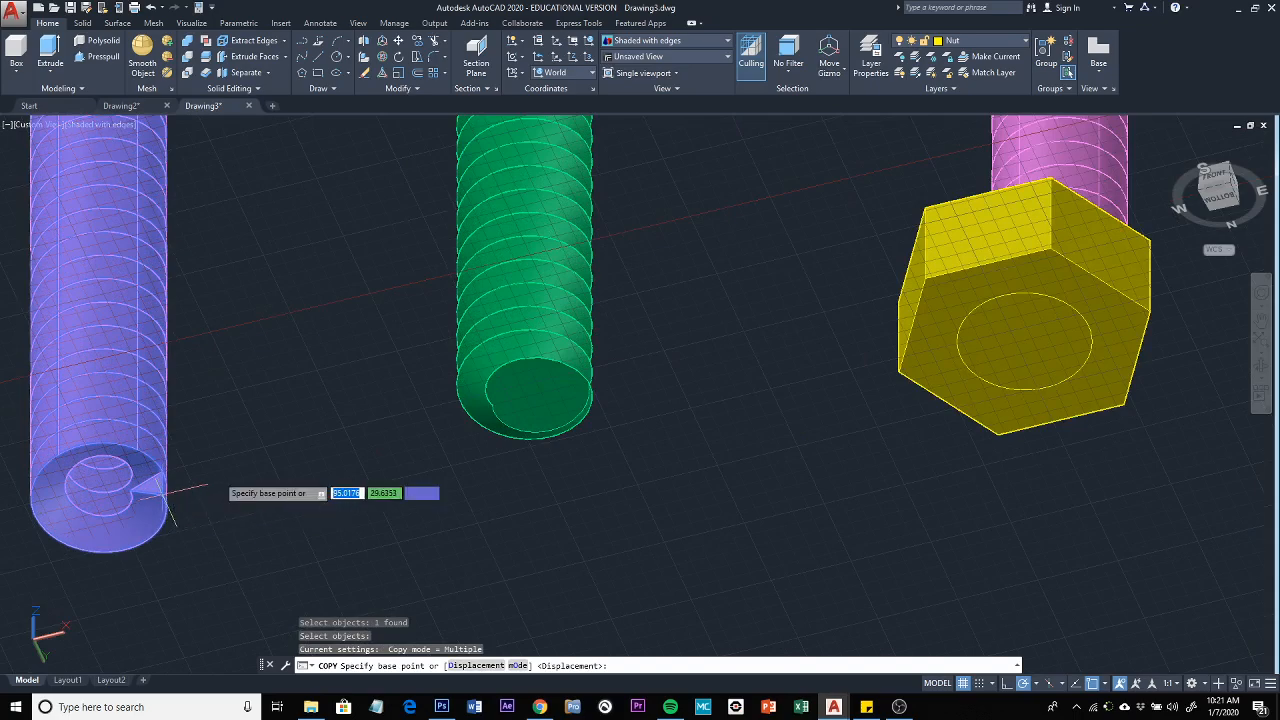
pyautogui.keyDown('shift'); pyautogui.moveTo(232, 554); pyautogui.dragTo(234, 563, button='middle'); pyautogui.keyUp('shift')
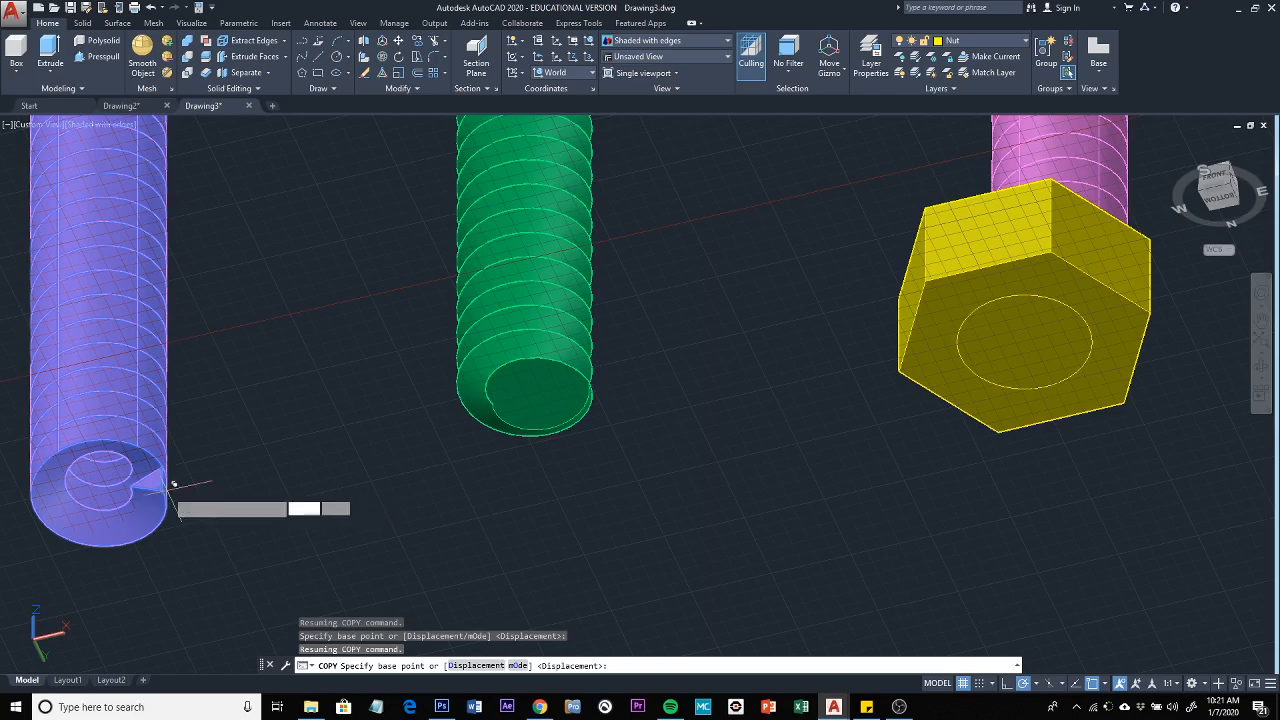
pyautogui.click(173, 484)
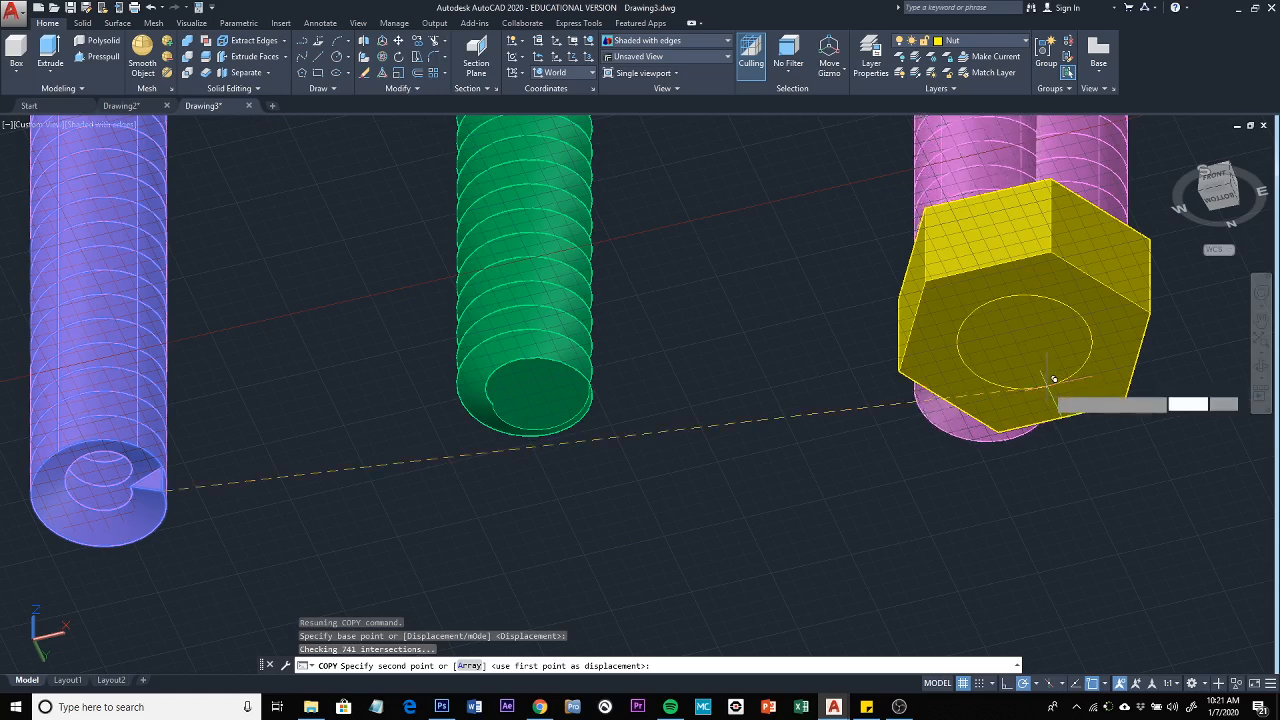
pyautogui.click(1054, 379)
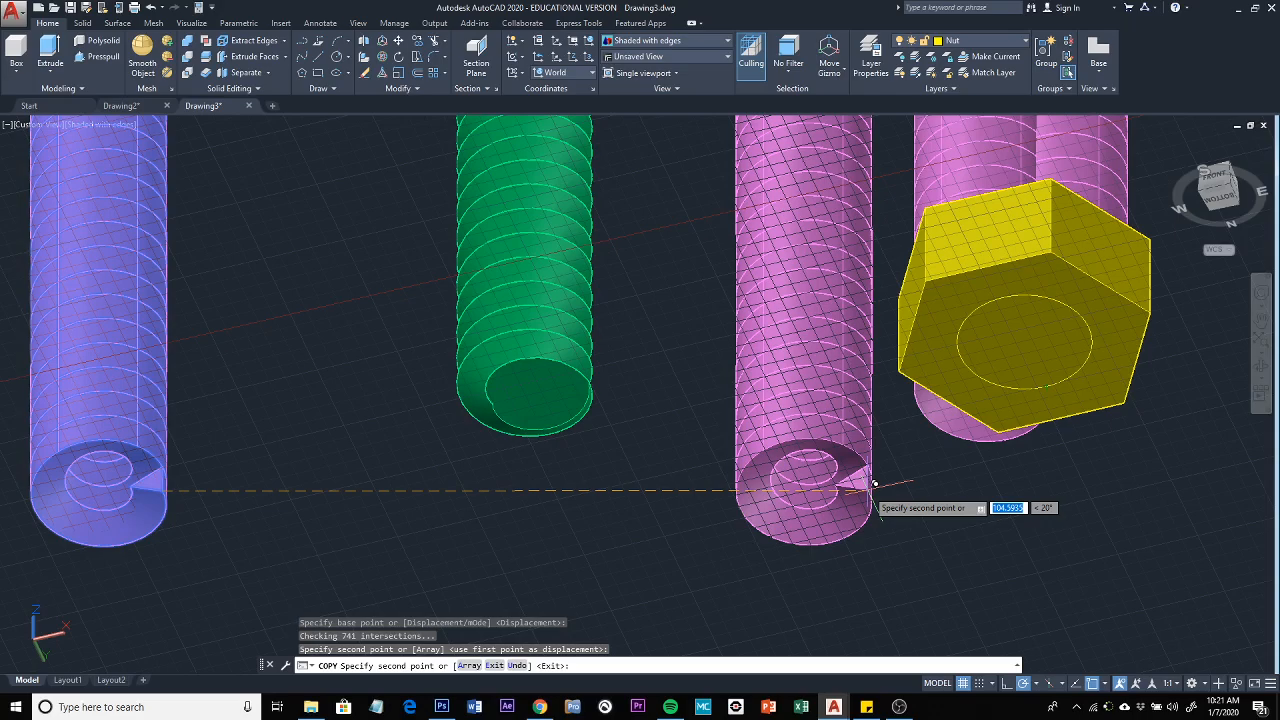
pyautogui.keyDown('shift'); pyautogui.moveTo(951, 508); pyautogui.dragTo(1114, 557, button='middle'); pyautogui.keyUp('shift')
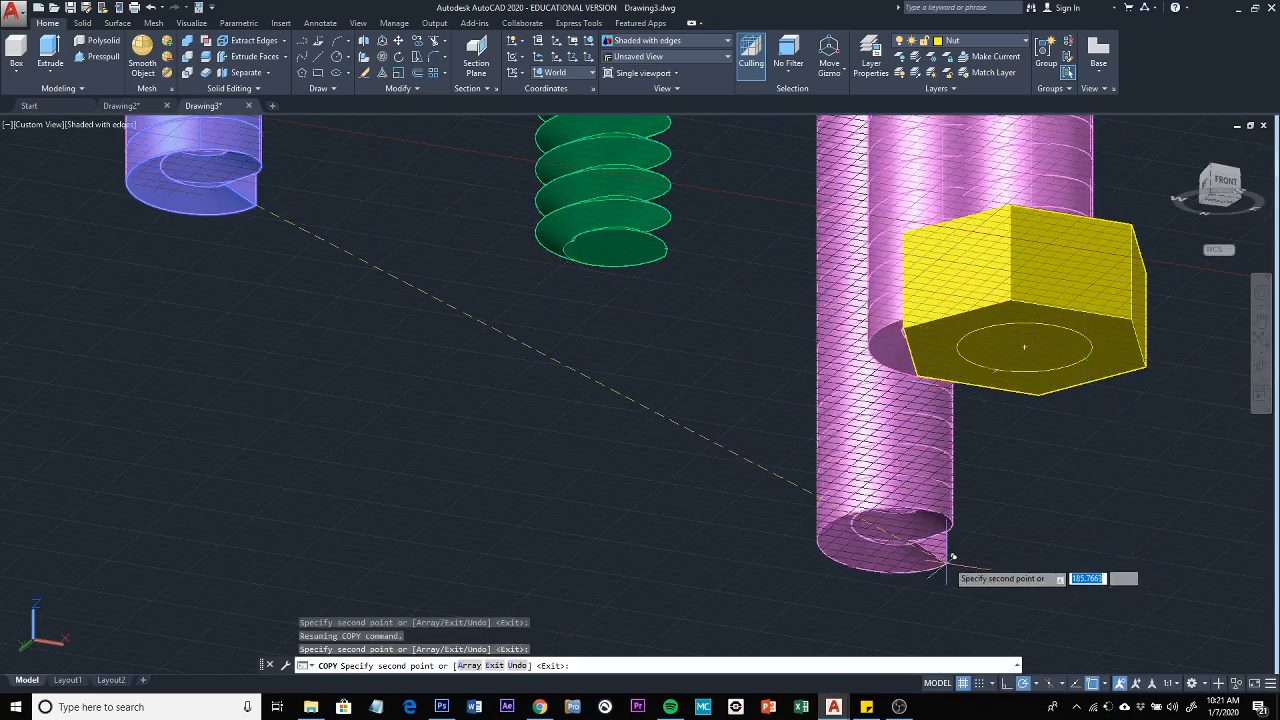
pyautogui.keyDown('shift'); pyautogui.moveTo(952, 557); pyautogui.dragTo(951, 594, button='middle'); pyautogui.keyUp('shift')
pyautogui.scroll(-5, 945, 560)
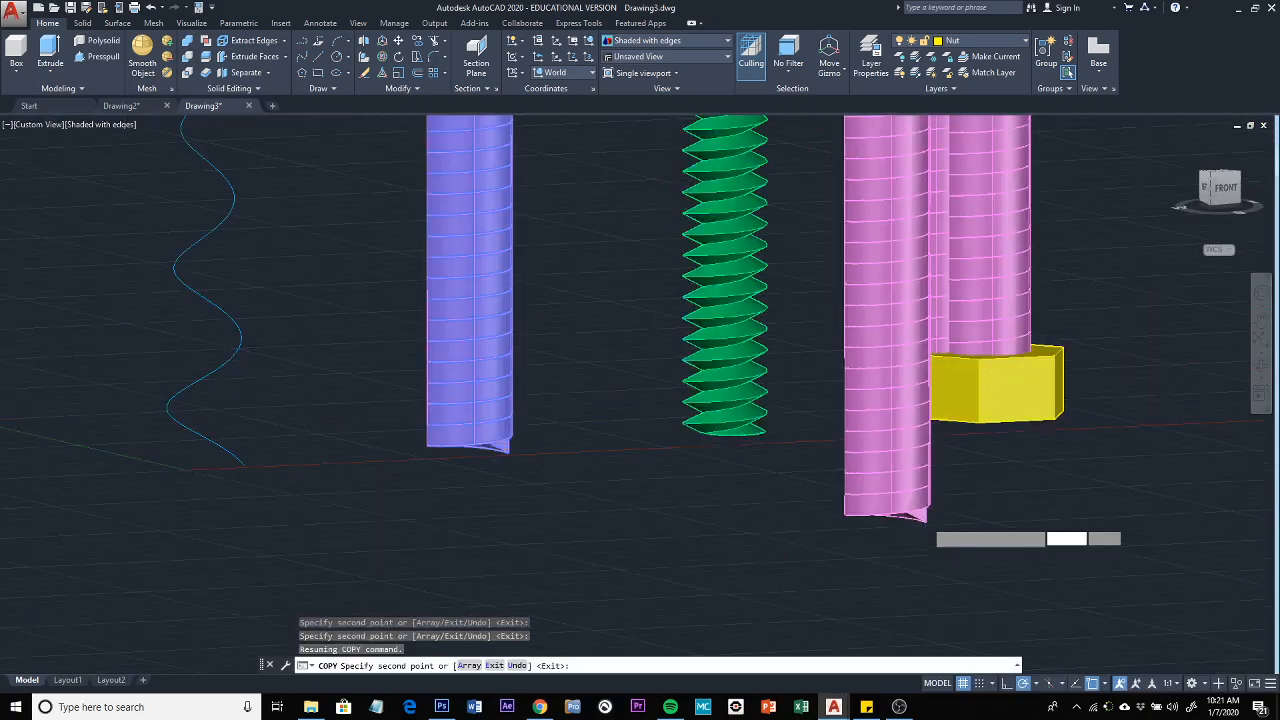
pyautogui.press('Escape')
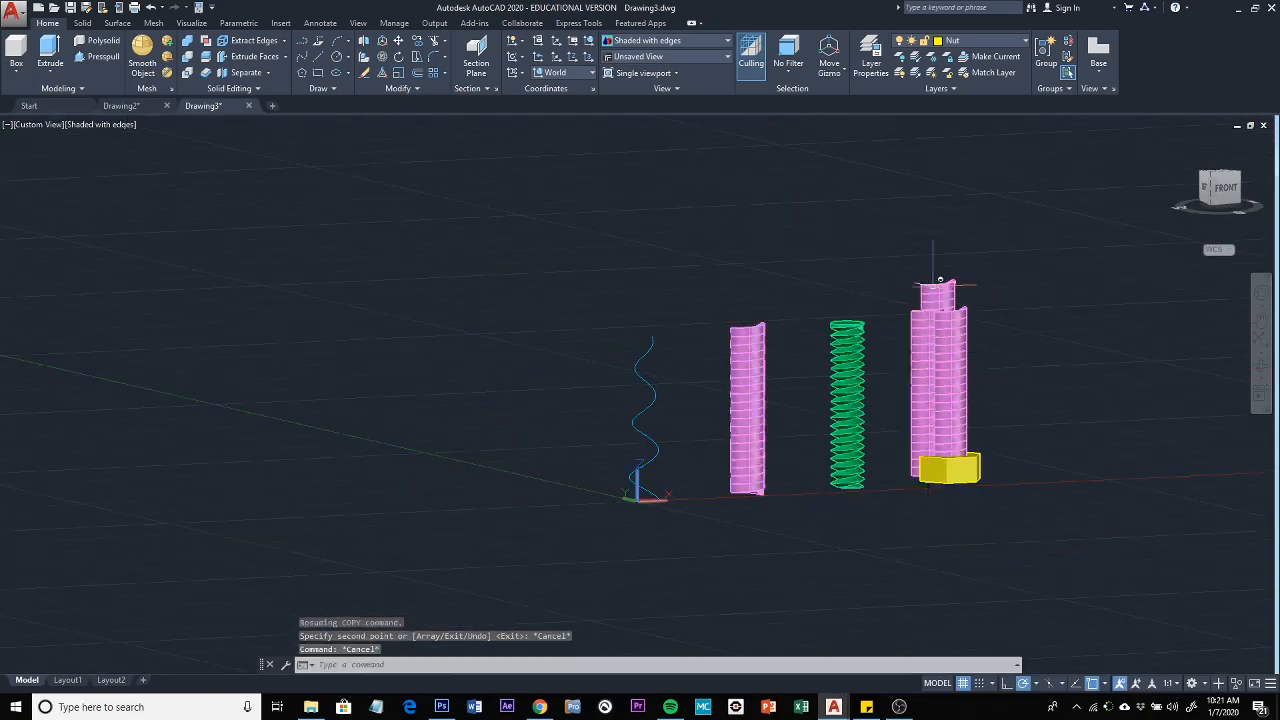
# Delete the two extra thread solid copies, keeping only the one centred on the nut
pyautogui.click(940, 283)
pyautogui.press('Delete')
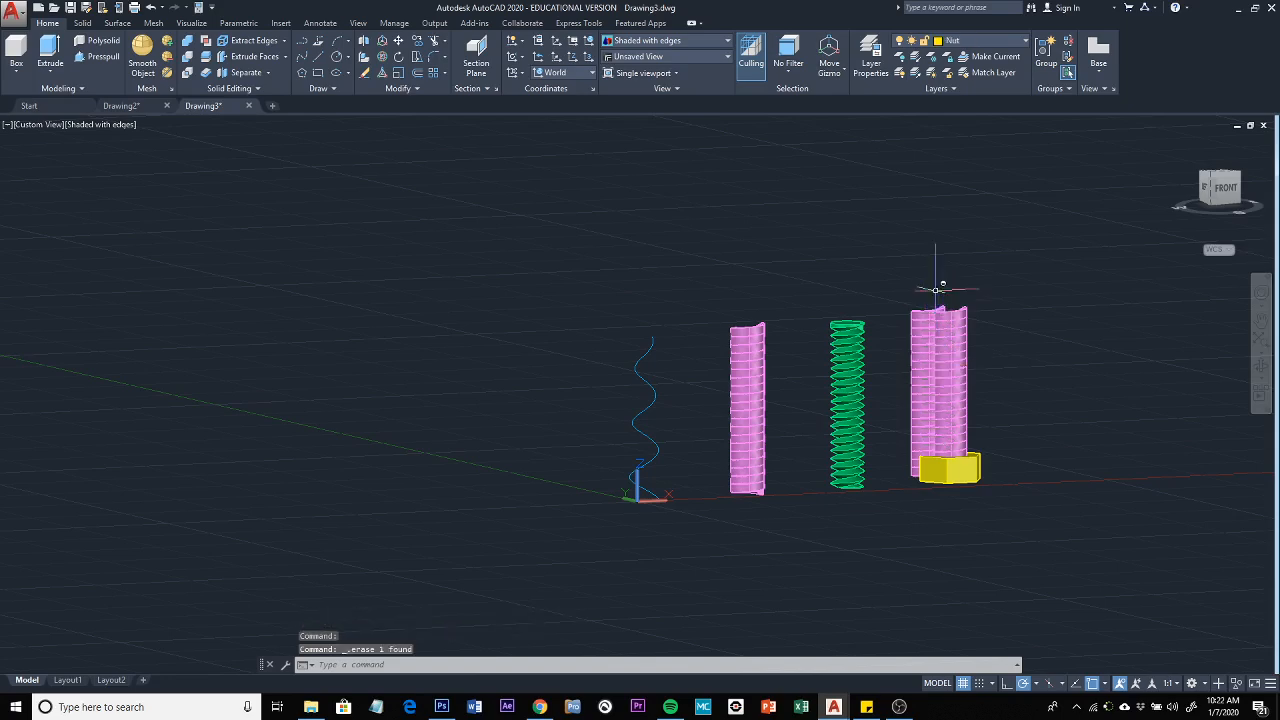
pyautogui.click(921, 327)
pyautogui.press('Delete')
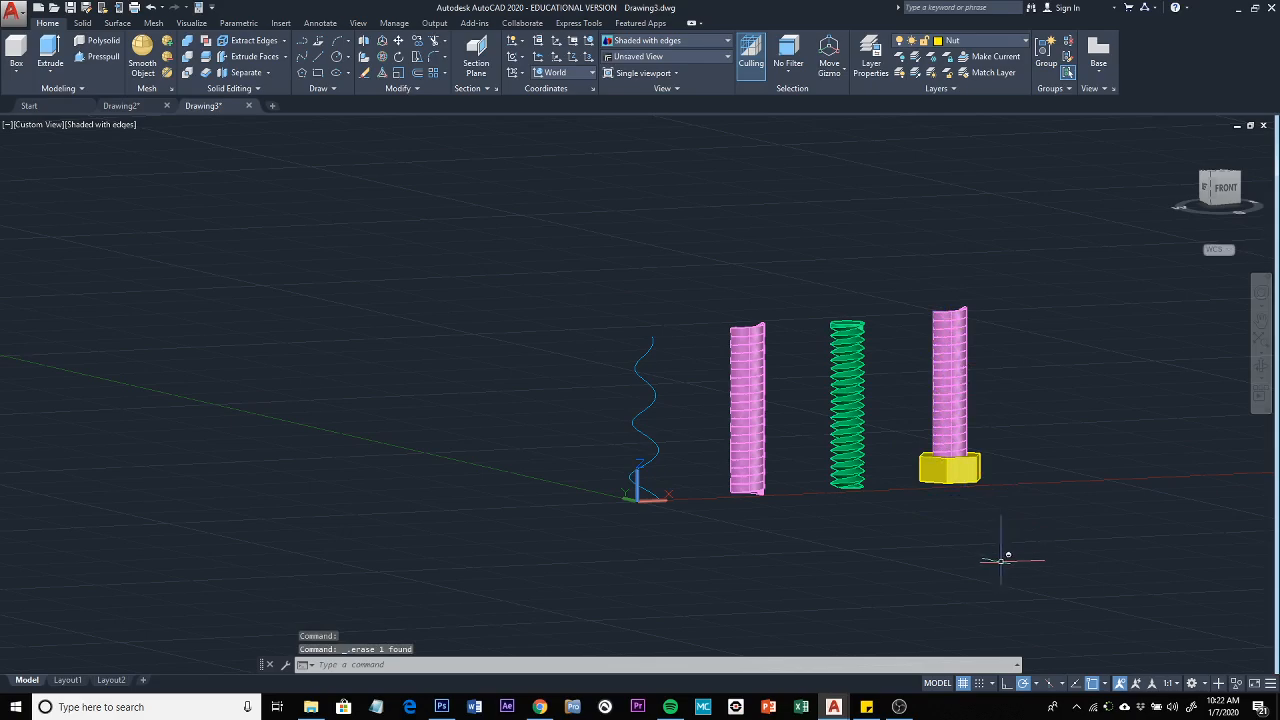
# Move the thread solid copy down along Z by about 22 so it passes through the nut
pyautogui.keyDown('shift'); pyautogui.moveTo(968, 560); pyautogui.dragTo(988, 589, button='middle'); pyautogui.keyUp('shift')
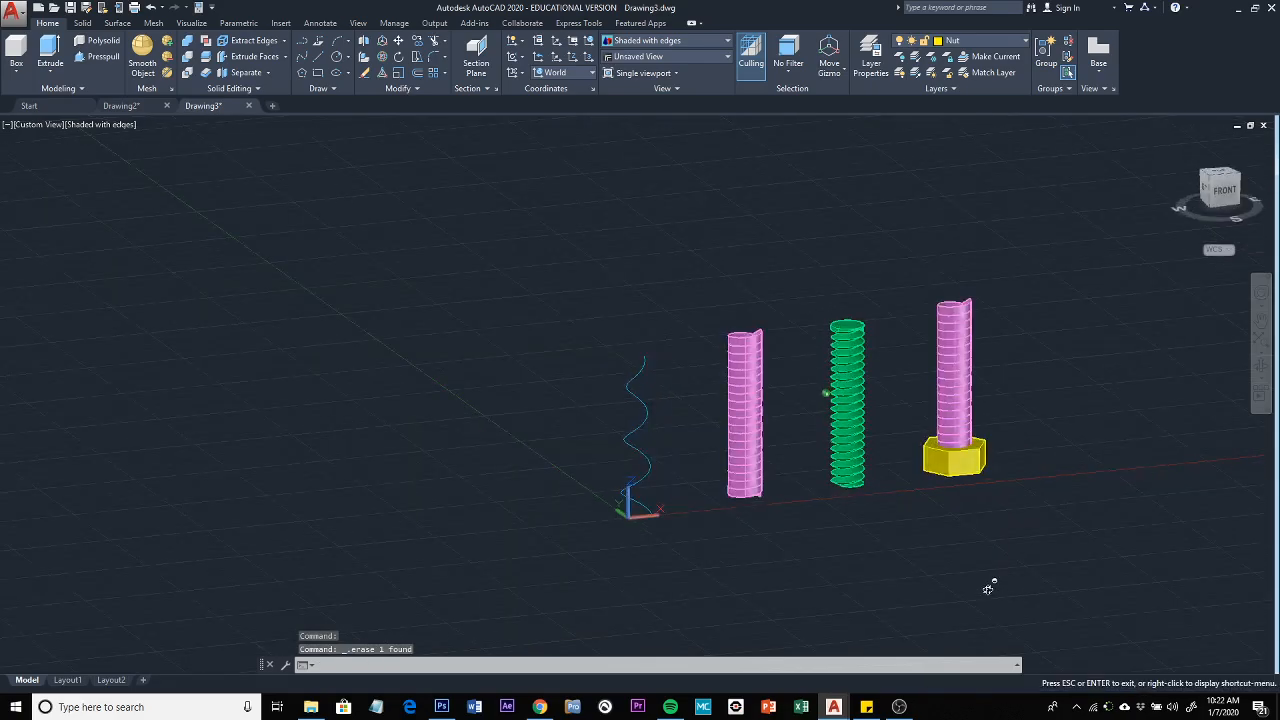
pyautogui.click(957, 376)
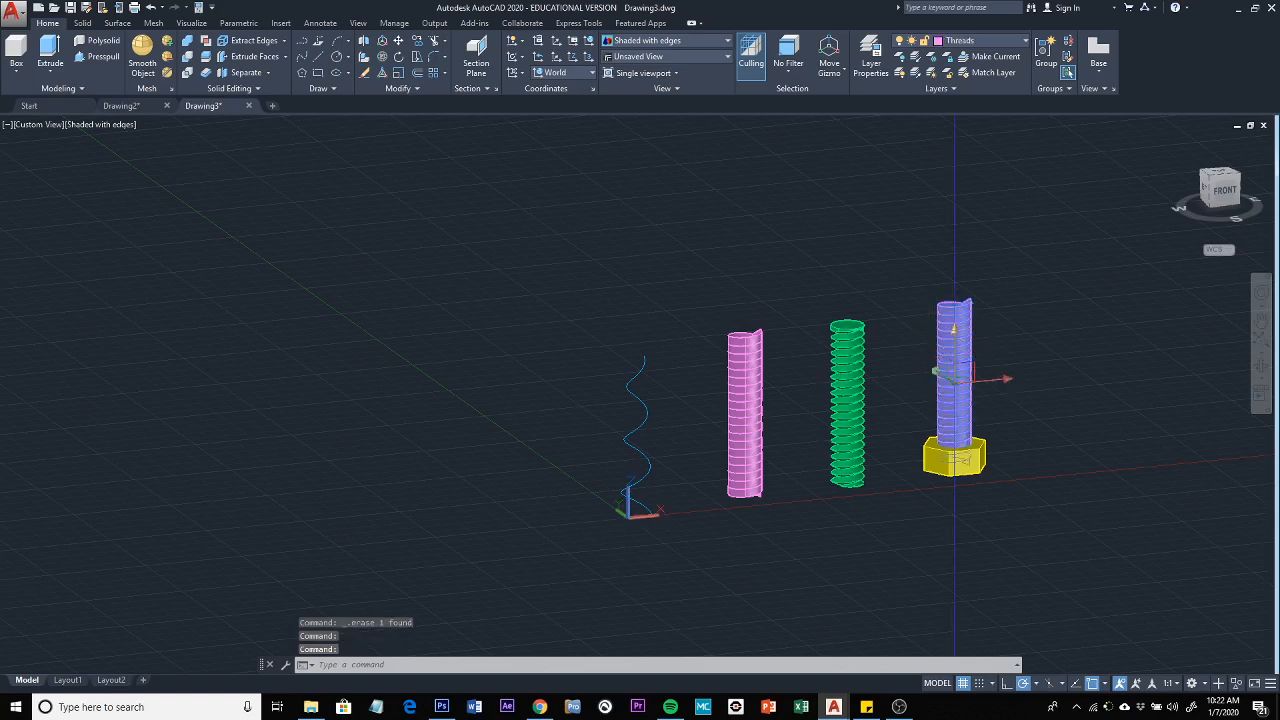
pyautogui.click(954, 373)
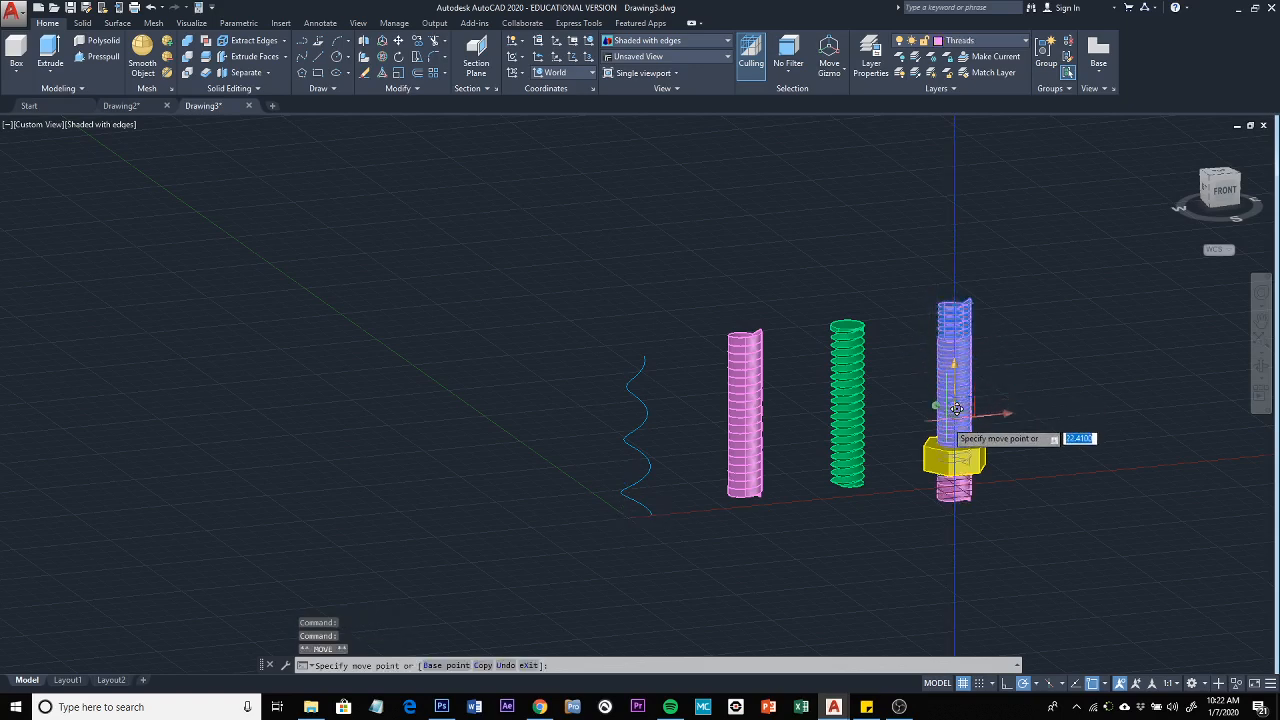
pyautogui.click(957, 409)
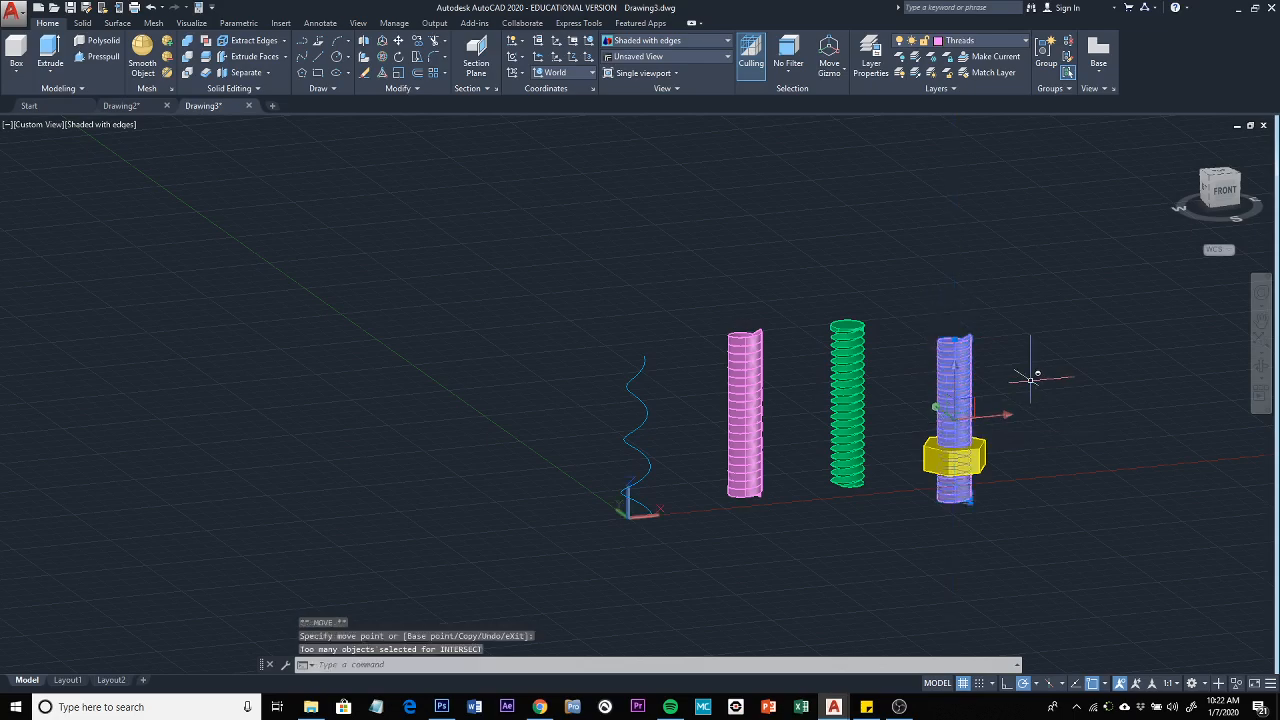
pyautogui.press('Escape')
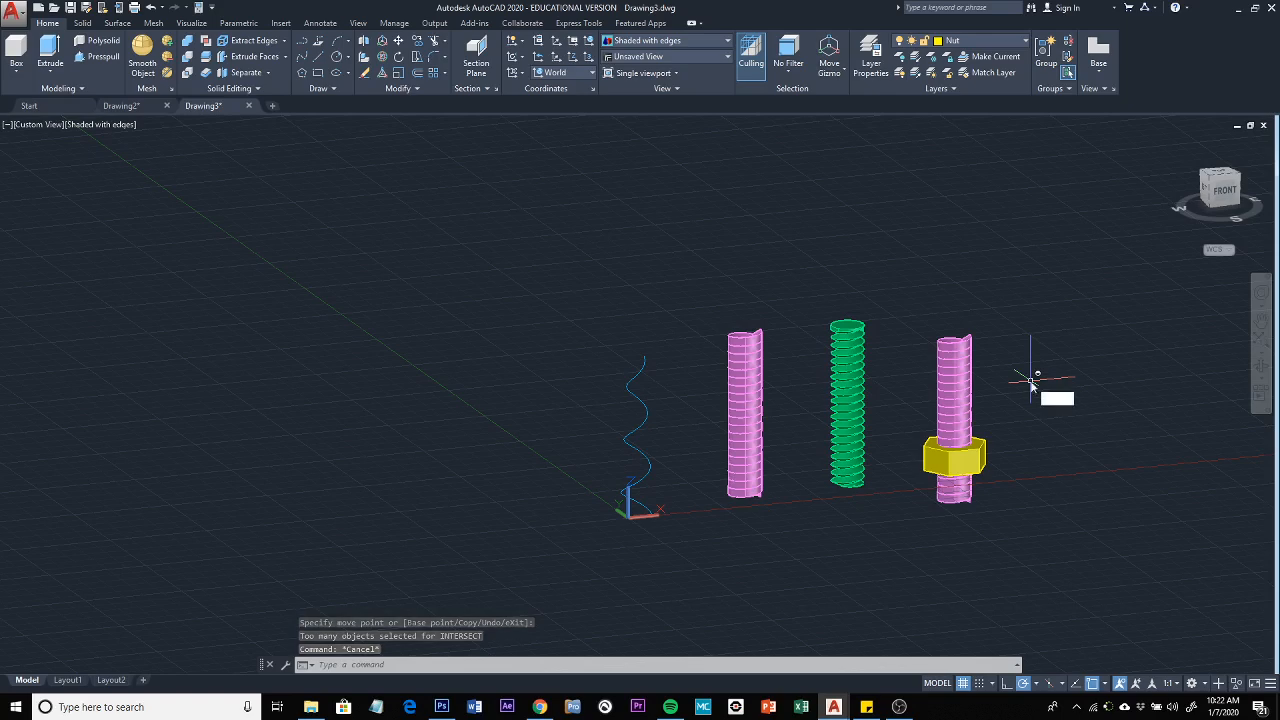
pyautogui.write('S')
pyautogui.press('Escape')
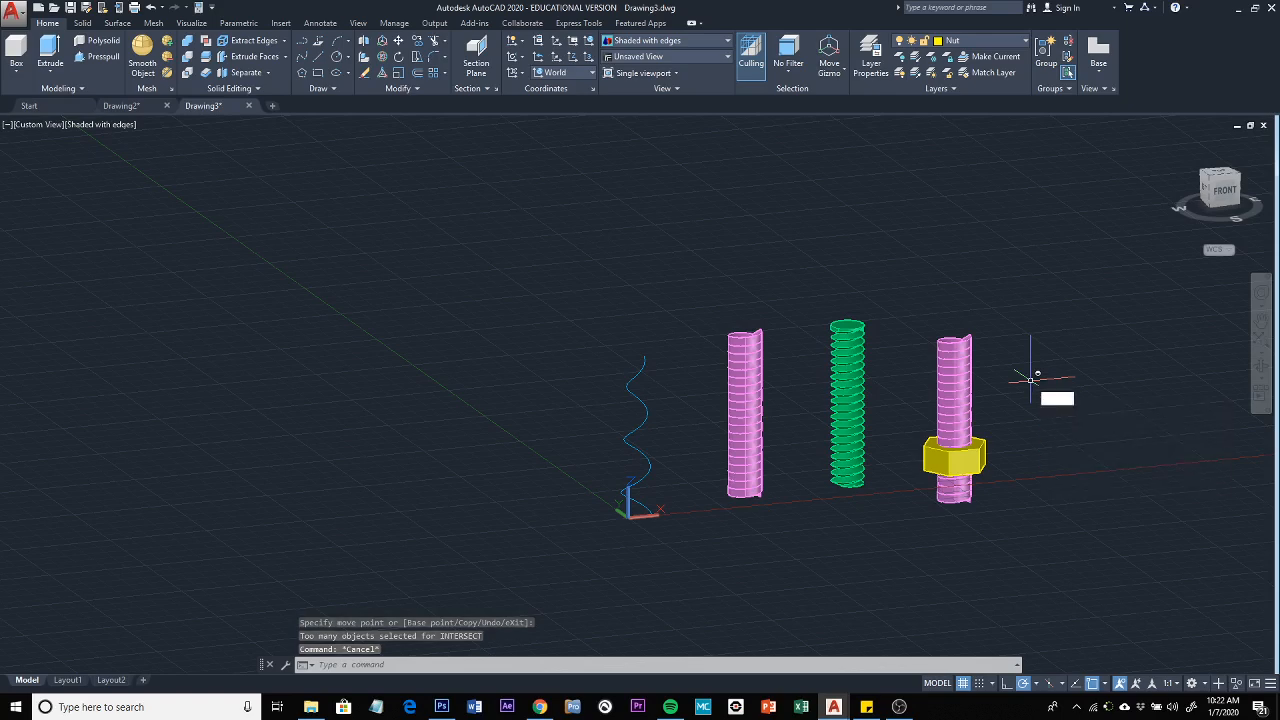
pyautogui.click(960, 452)
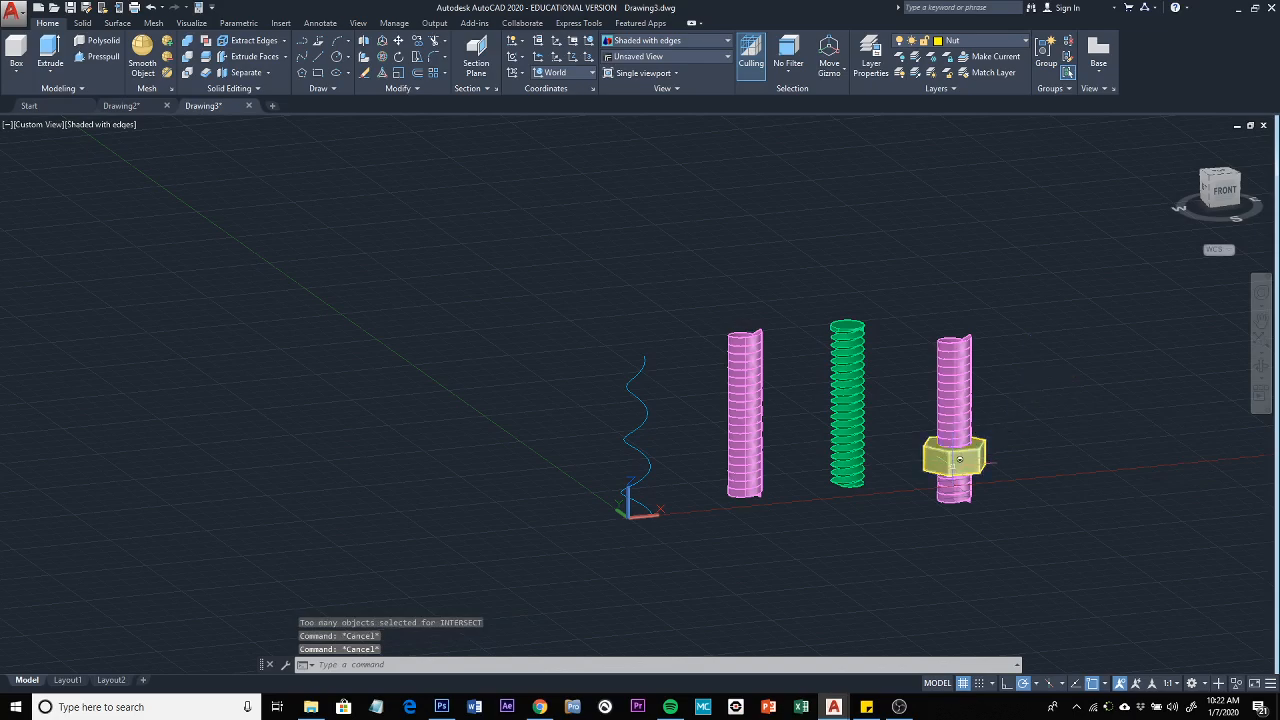
pyautogui.press('Escape')
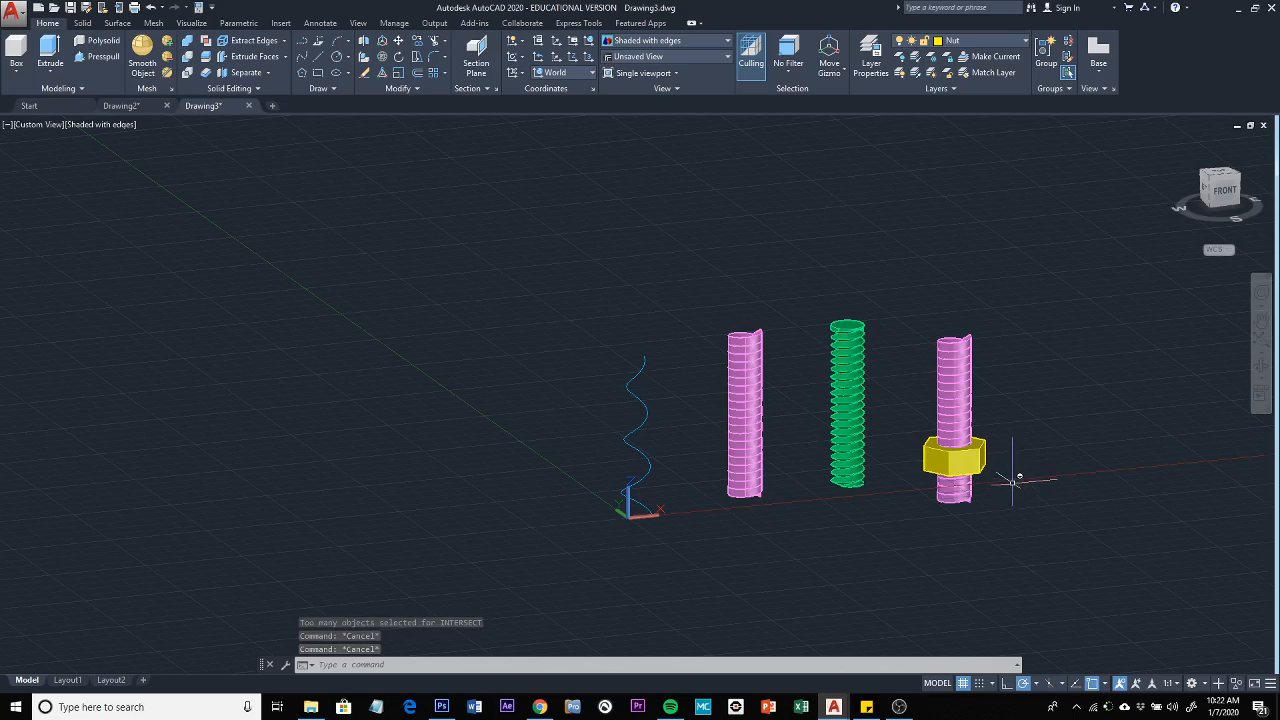
pyautogui.scroll(3, 1014, 470)
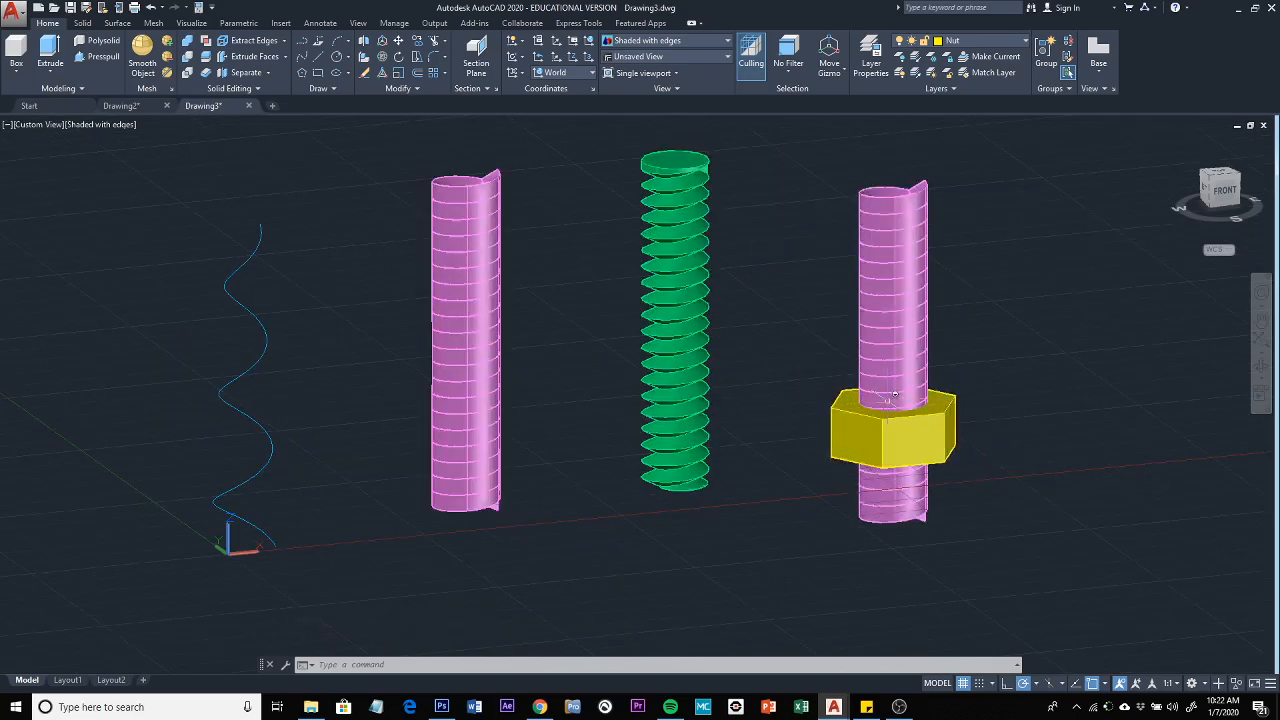
# Orbit to a front view of the models and switch the coordinate system from World to Front
pyautogui.click(958, 406)
pyautogui.keyDown('shift'); pyautogui.moveTo(1055, 494); pyautogui.dragTo(1006, 449, button='middle'); pyautogui.keyUp('shift')
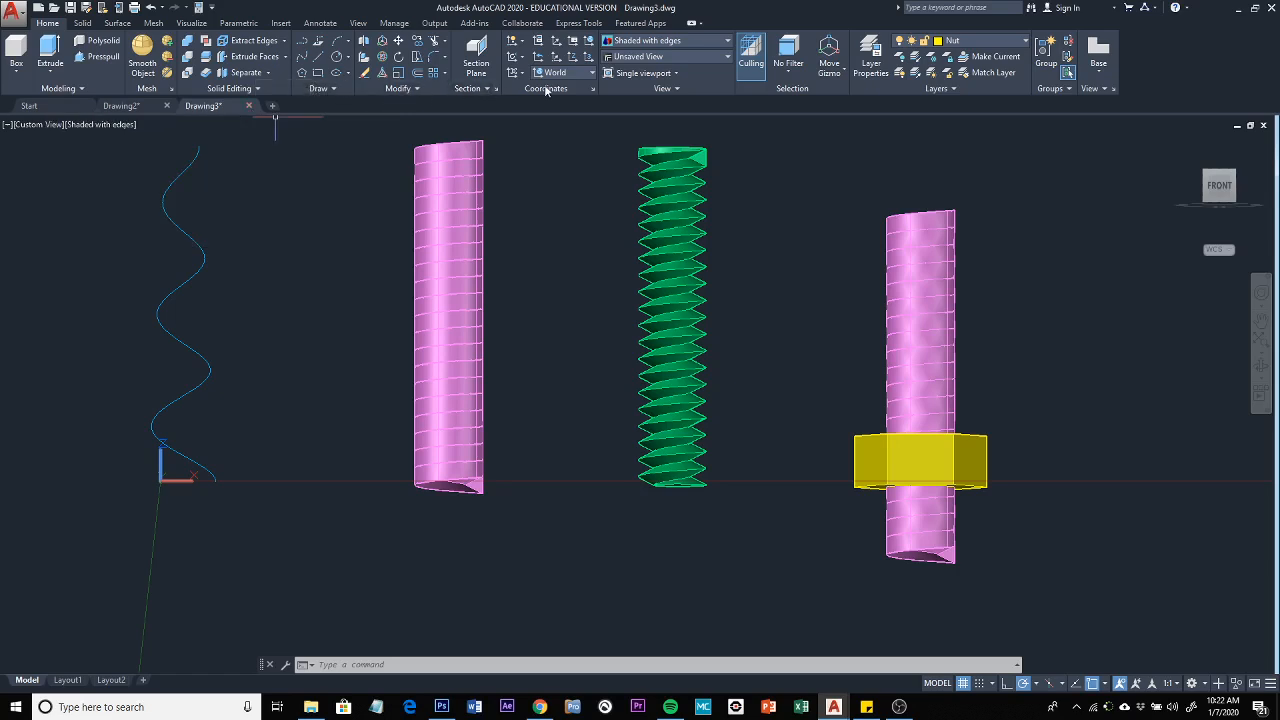
pyautogui.click(592, 74)
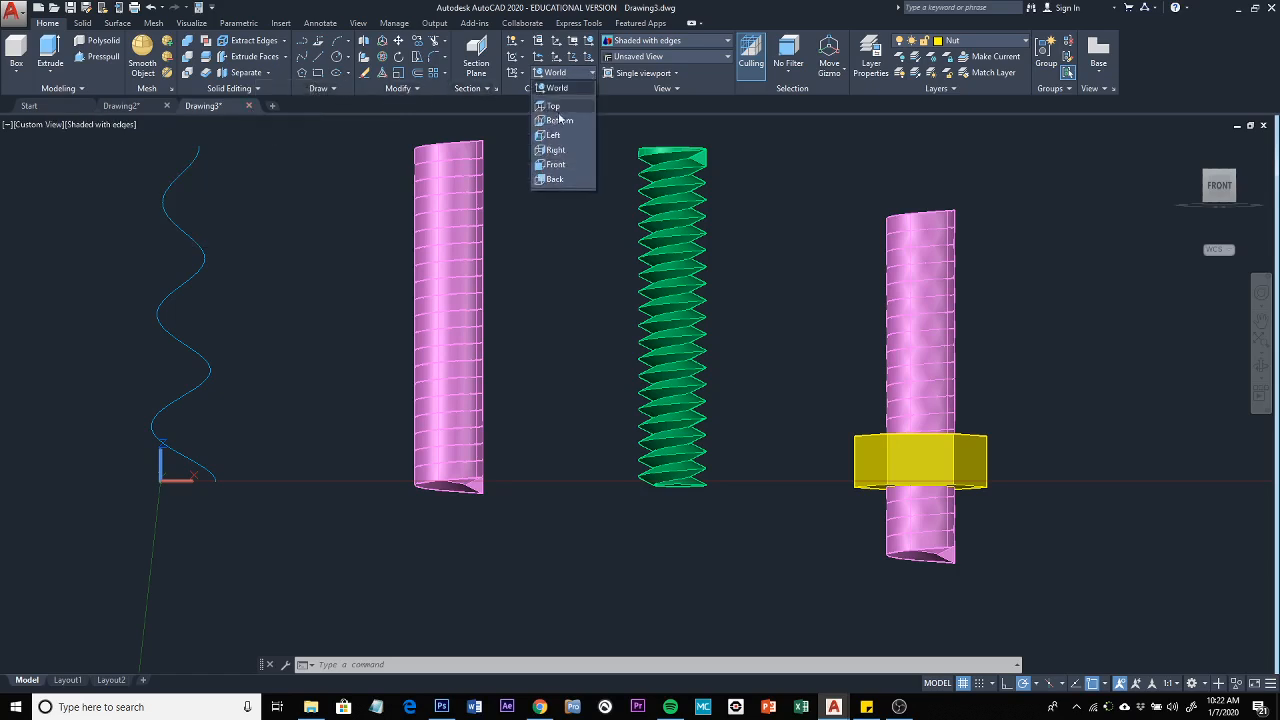
pyautogui.click(556, 165)
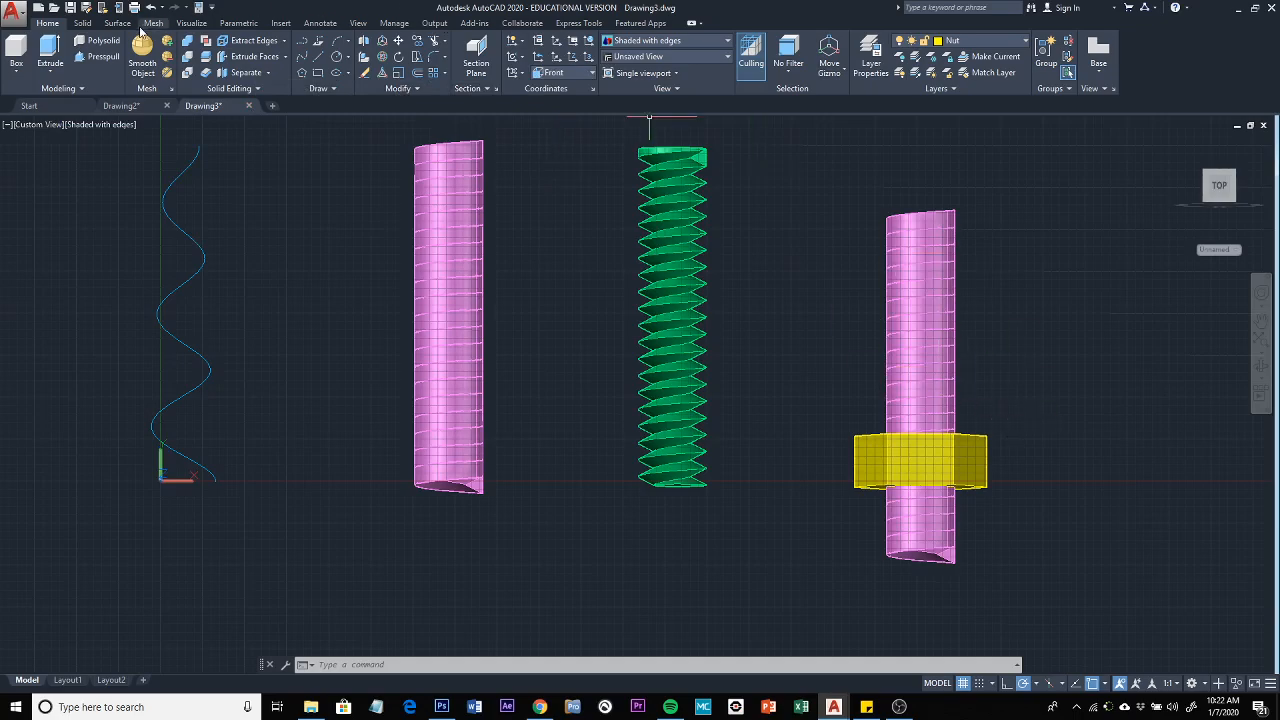
# Slice the pink thread solid along the nut's top face, keeping only the portion below it
pyautogui.click(83, 23)
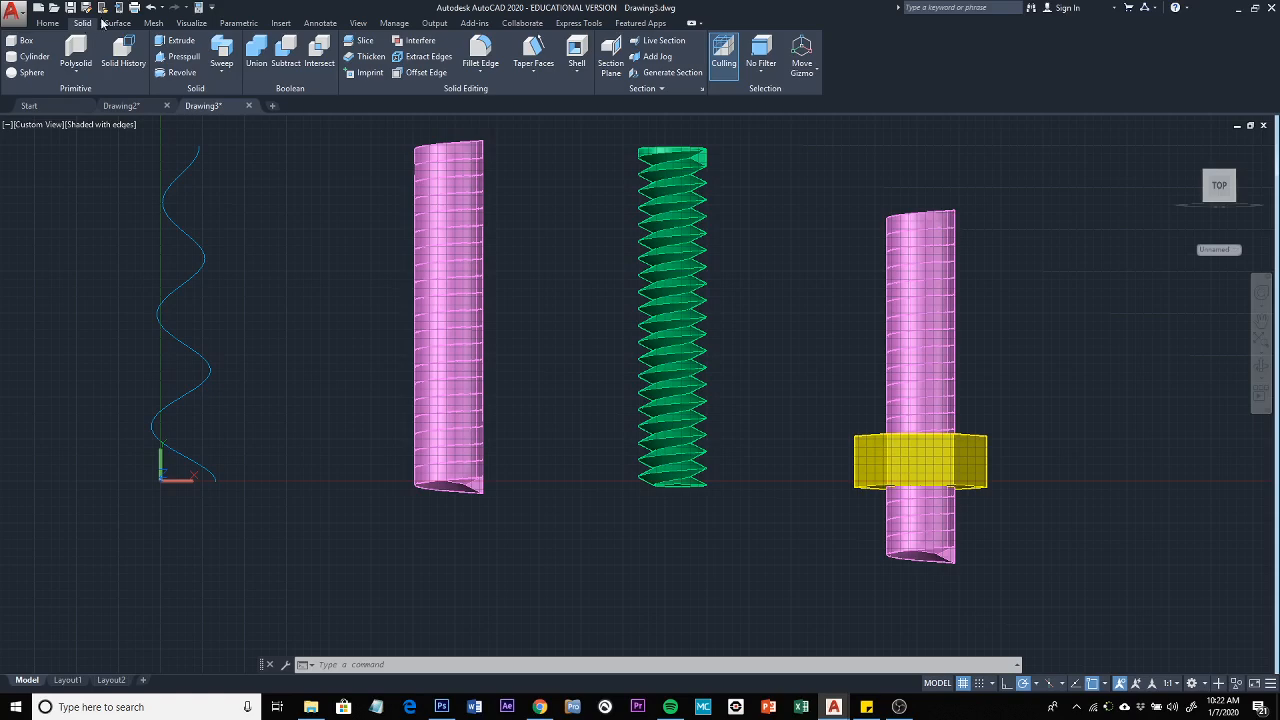
pyautogui.click(364, 44)
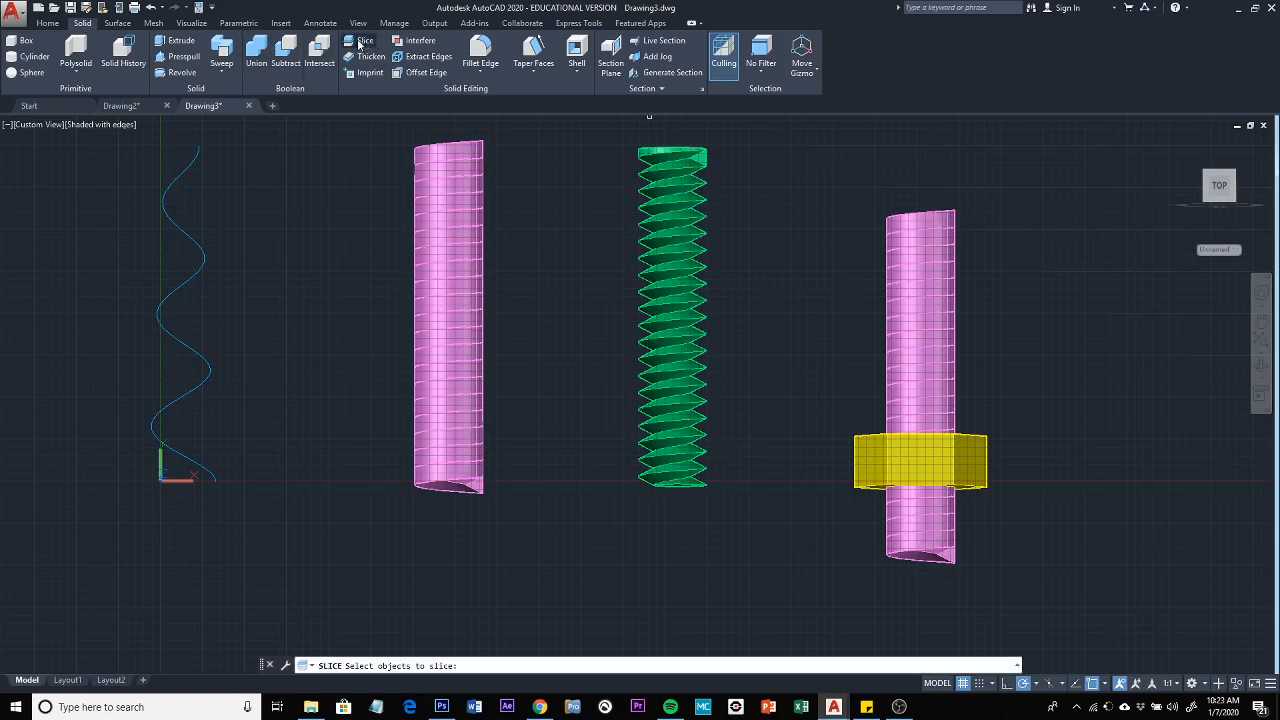
pyautogui.click(928, 415)
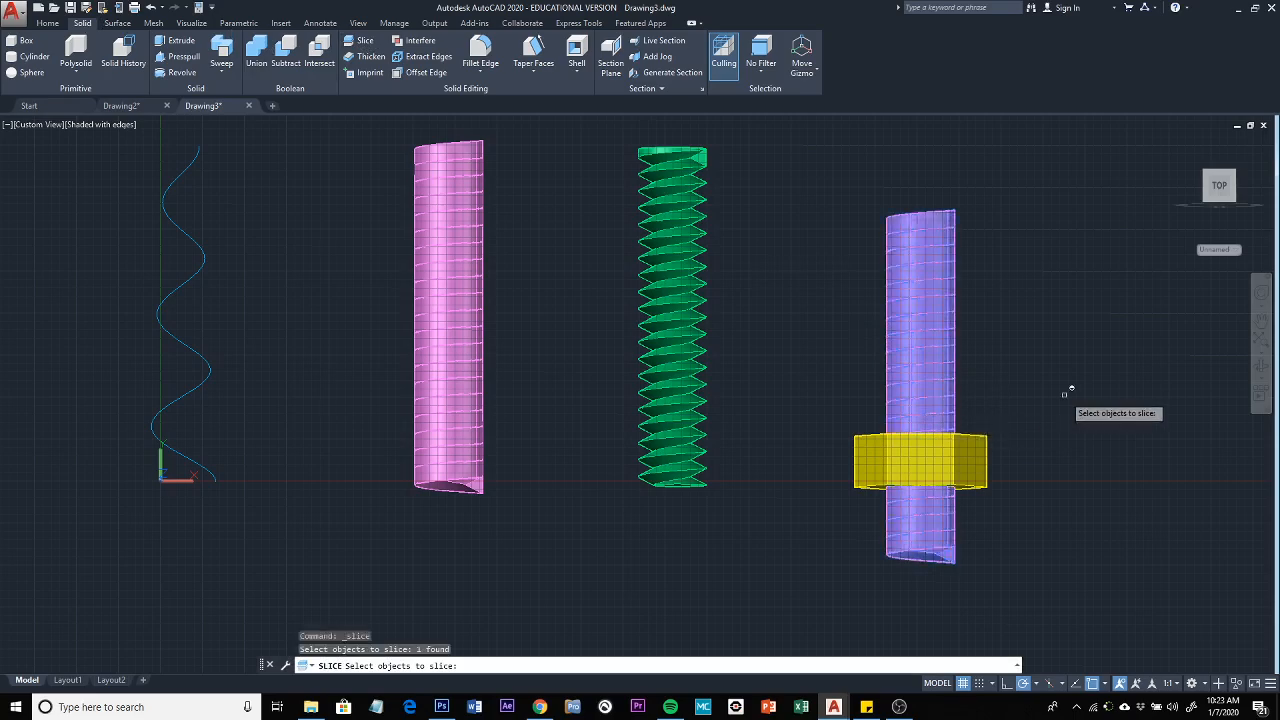
pyautogui.press('Return')
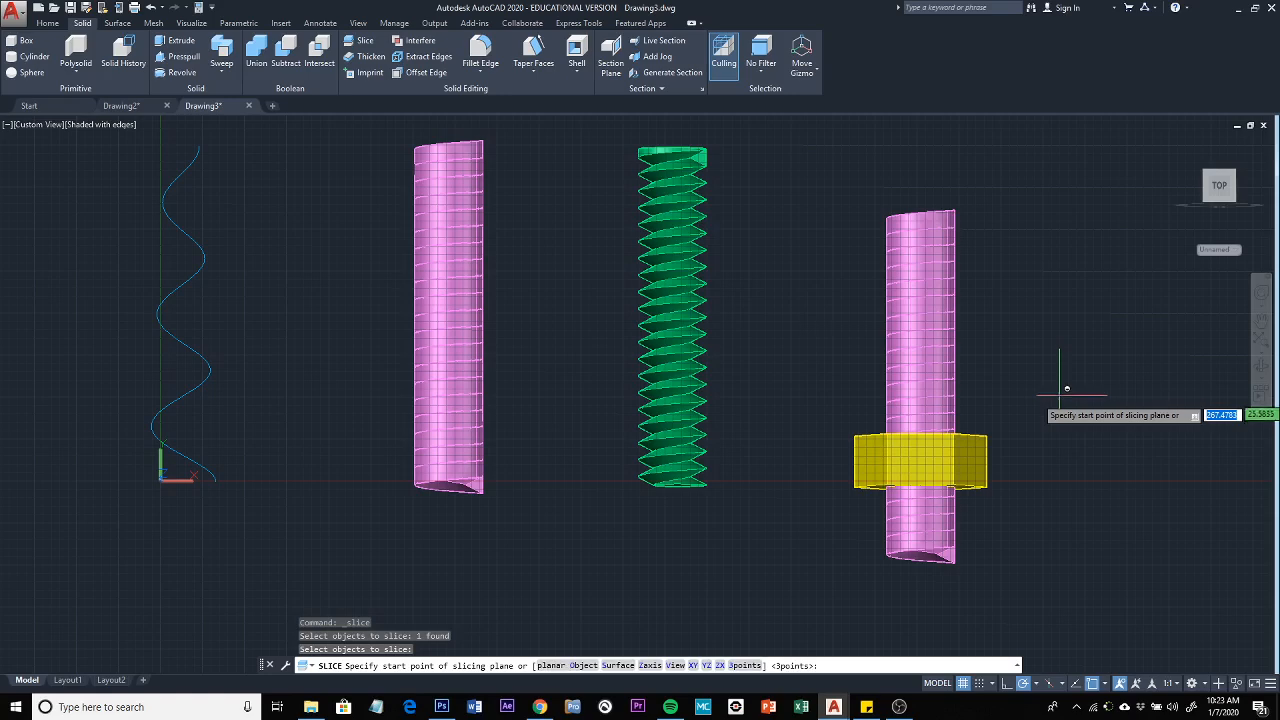
pyautogui.click(987, 434)
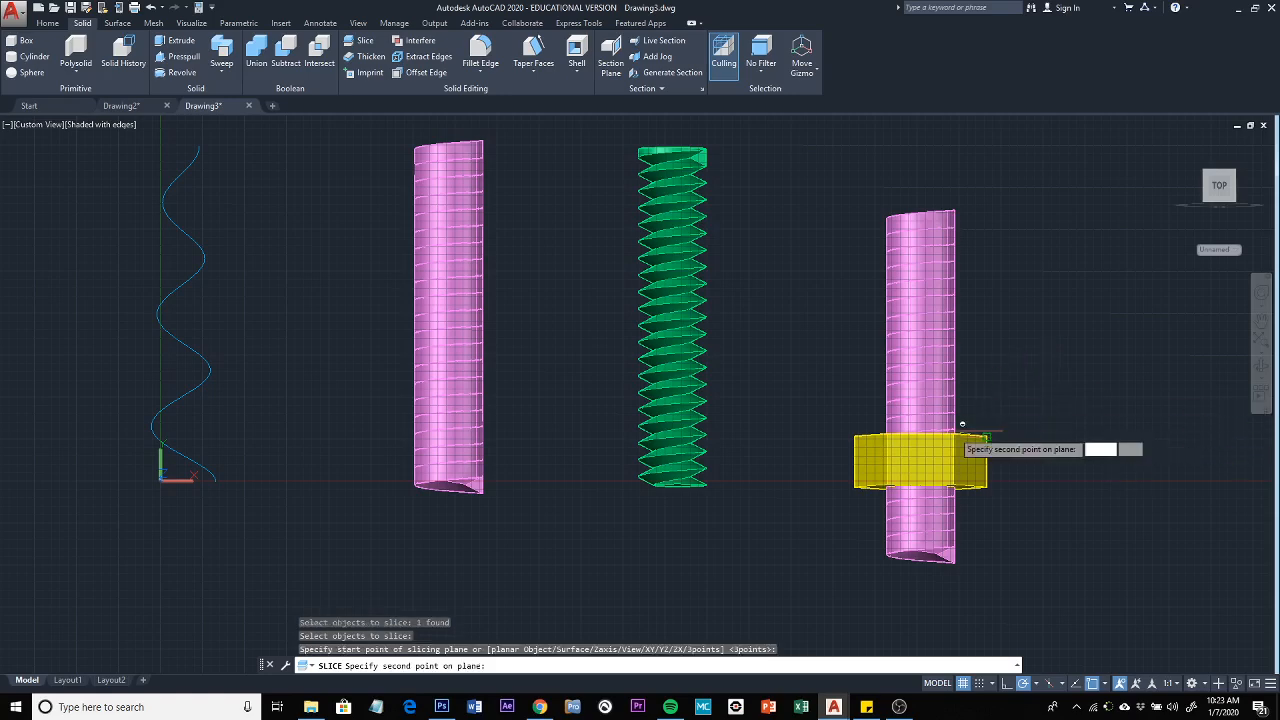
pyautogui.click(825, 437)
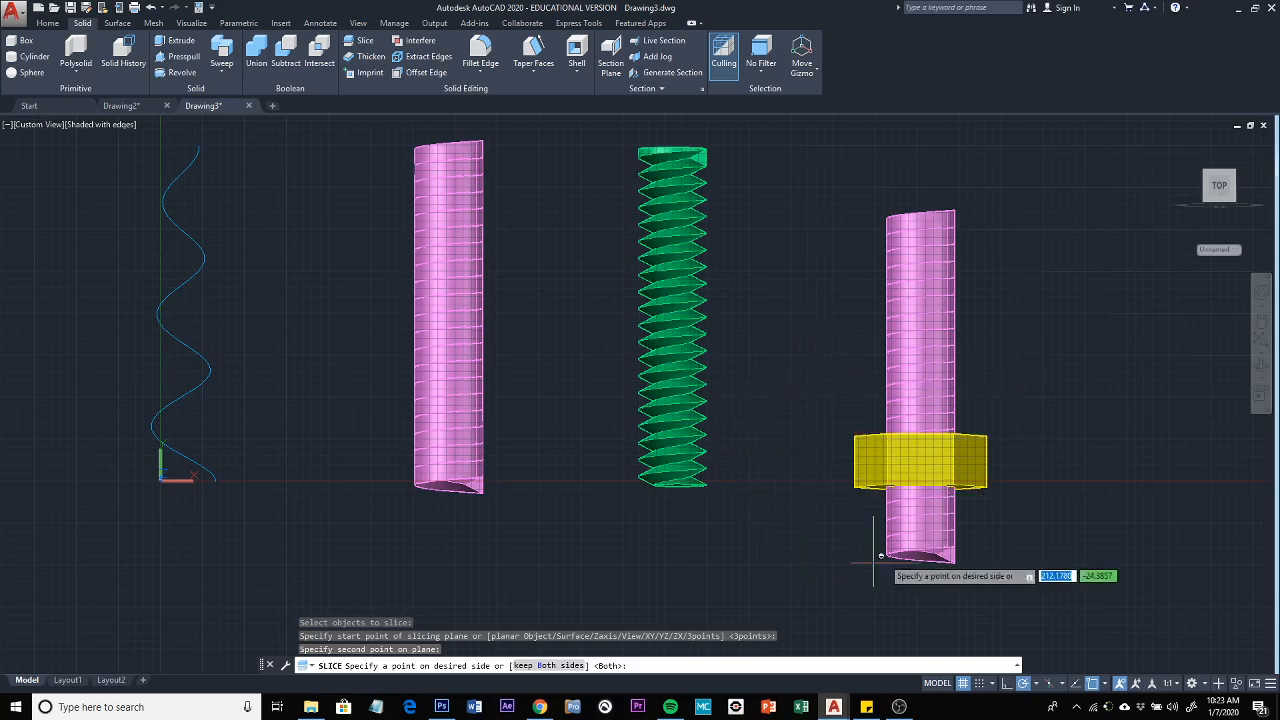
pyautogui.click(936, 530)
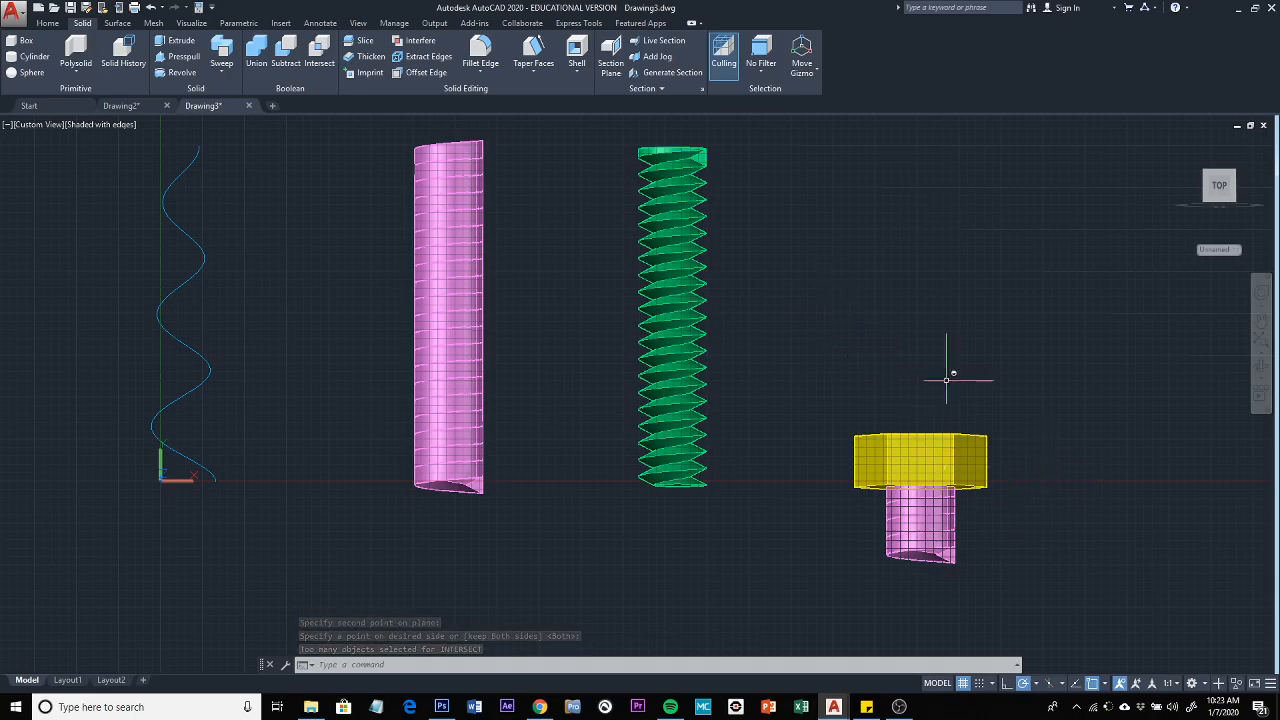
# Slice the remaining thread solid along the nut's underside, keeping only the portion inside the nut
pyautogui.click(366, 44)
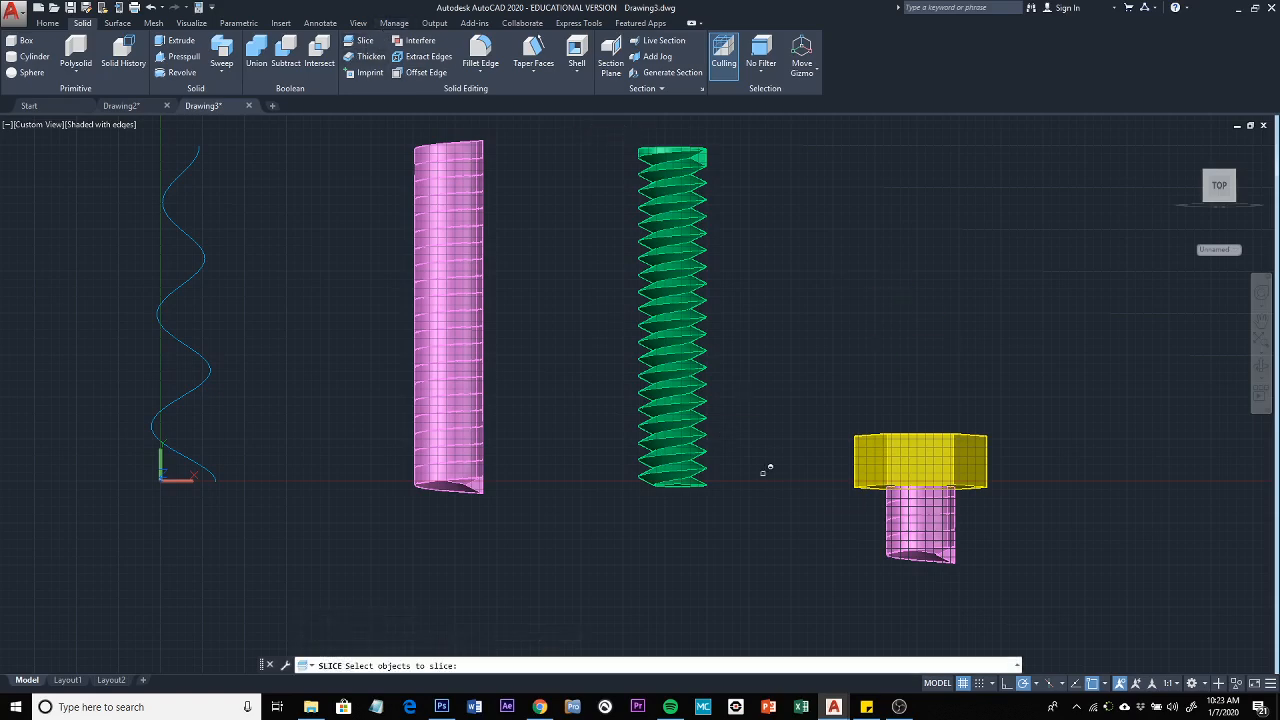
pyautogui.click(928, 516)
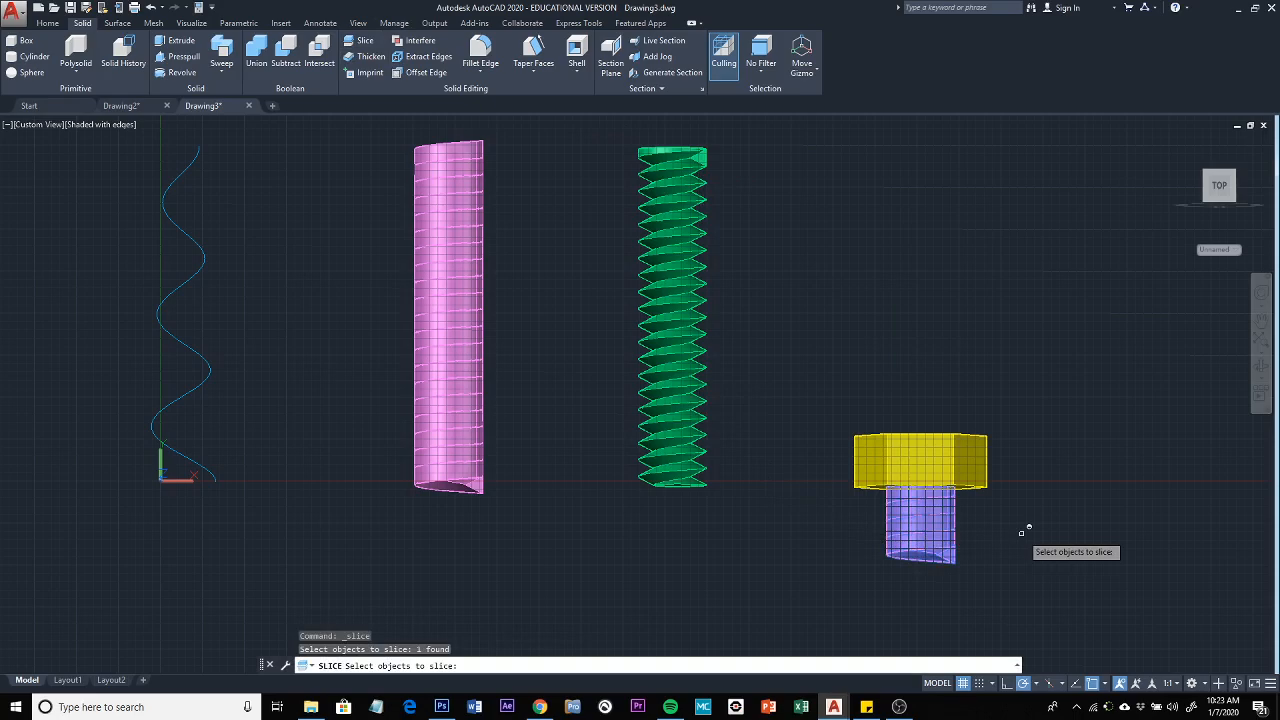
pyautogui.press('Return')
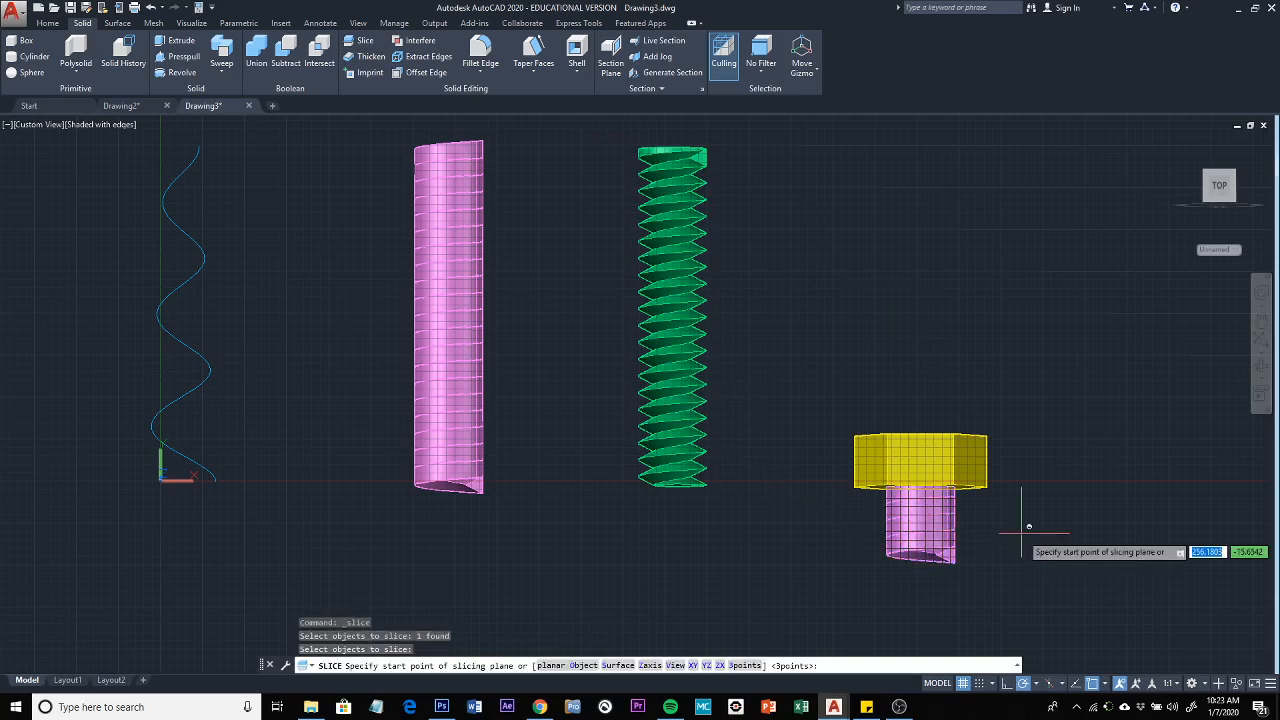
pyautogui.click(988, 487)
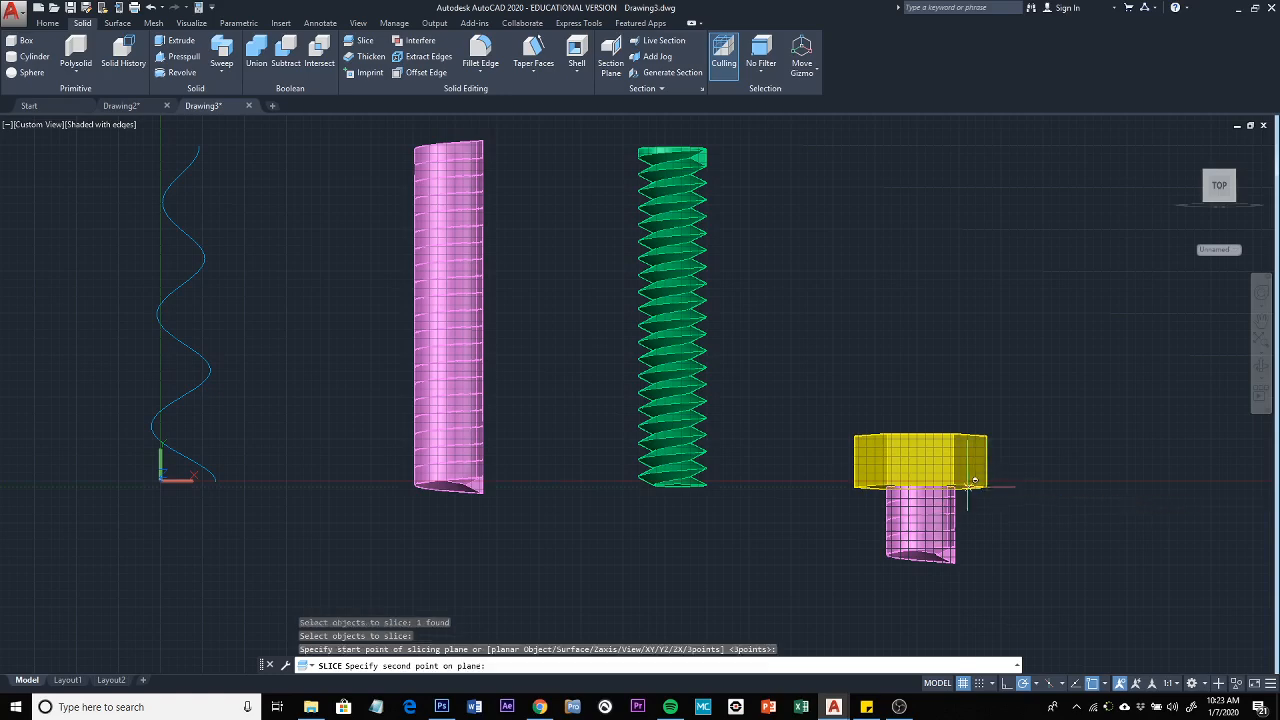
pyautogui.click(794, 485)
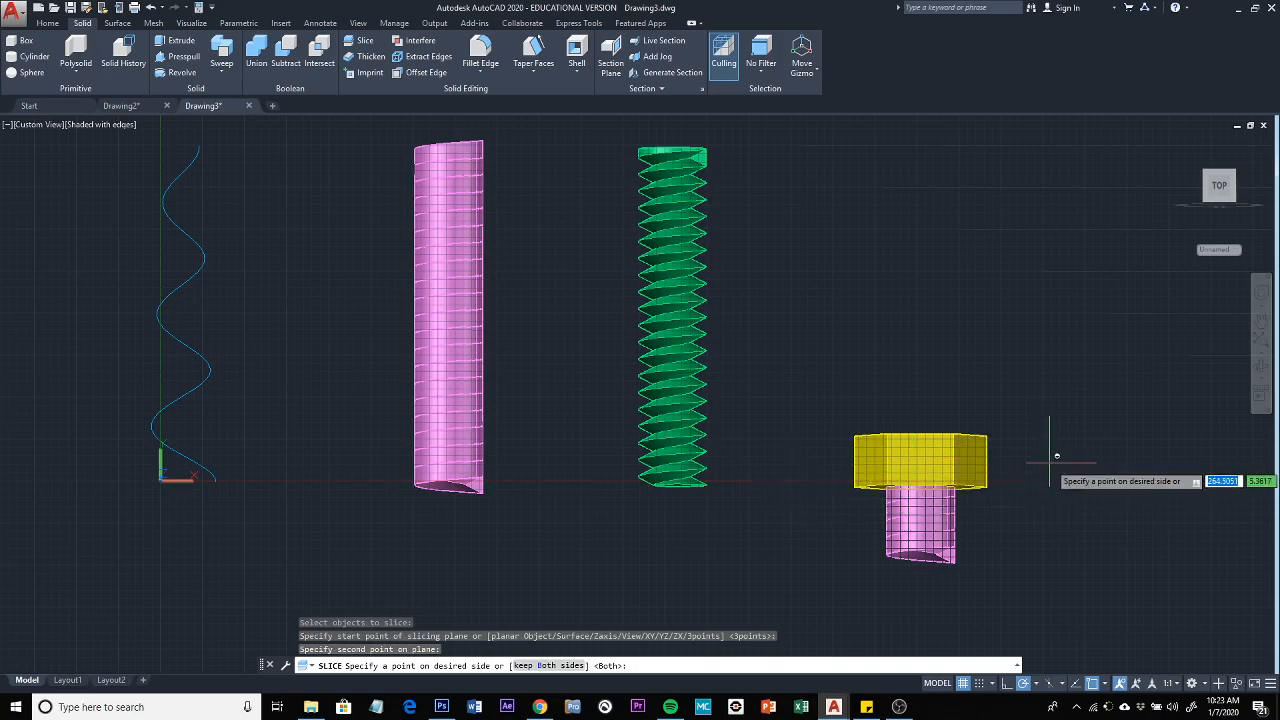
pyautogui.keyDown('shift'); pyautogui.moveTo(1056, 456); pyautogui.dragTo(900, 526, button='middle'); pyautogui.keyUp('shift')
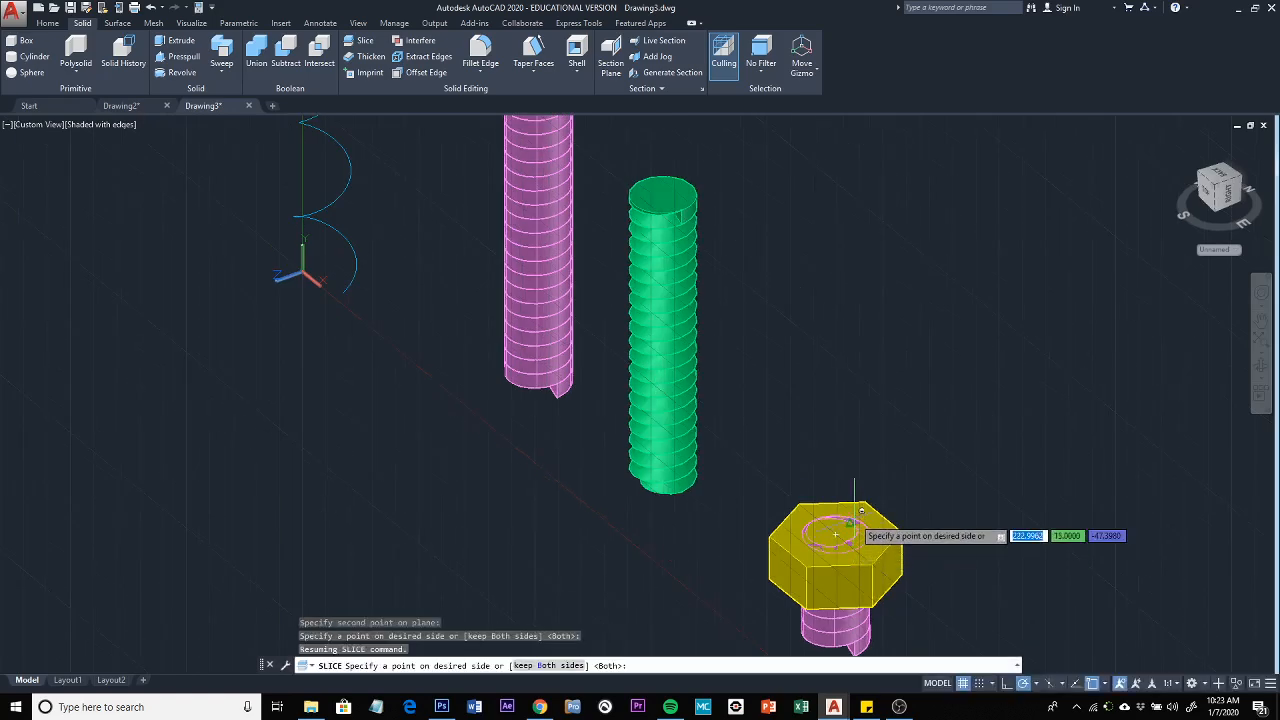
pyautogui.click(835, 535)
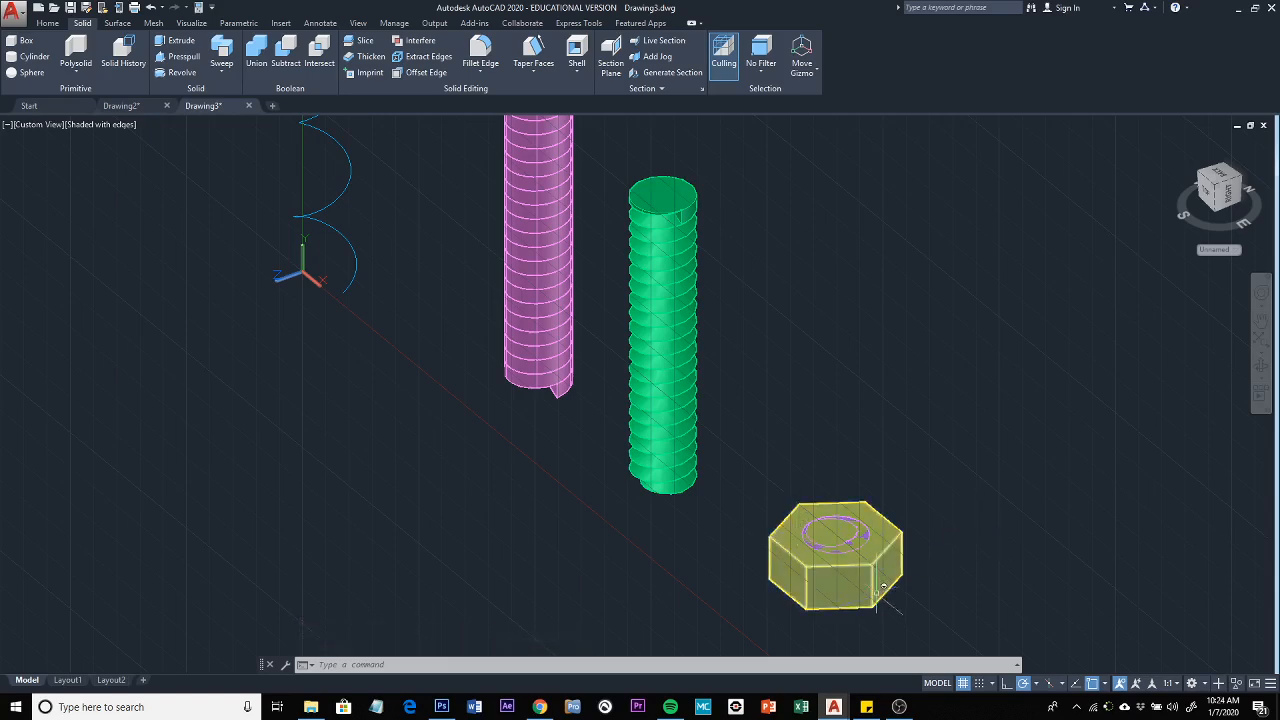
# Extrude the circle on the nut's underside upward by about 39, through the nut and past its top face
pyautogui.scroll(5, 883, 587)
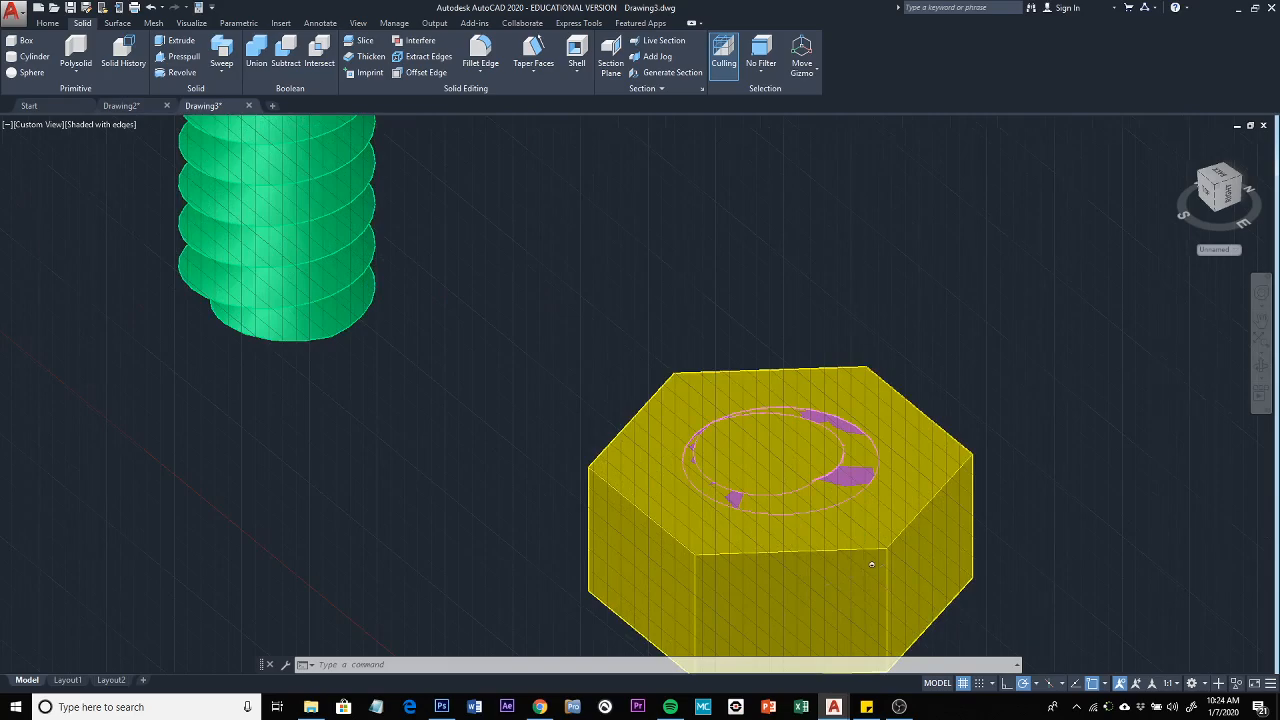
pyautogui.click(778, 457)
pyautogui.keyDown('shift'); pyautogui.moveTo(1032, 575); pyautogui.dragTo(1060, 366, button='middle'); pyautogui.keyUp('shift')
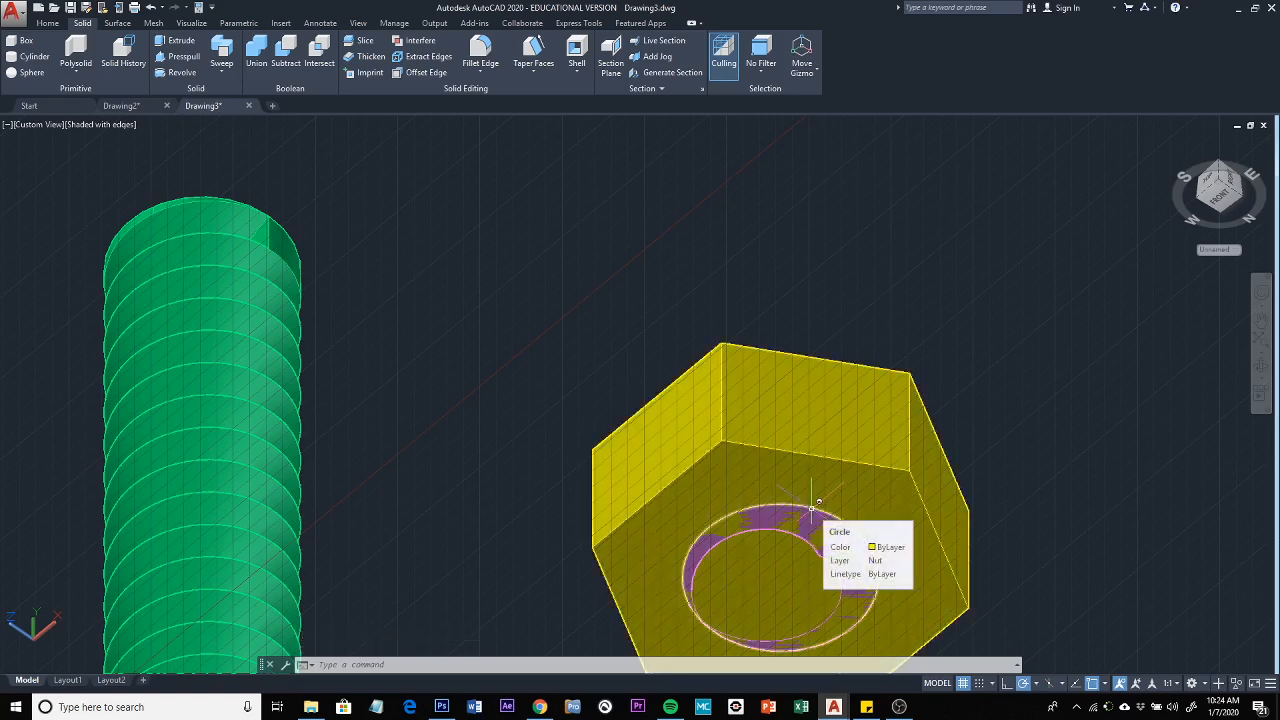
pyautogui.click(811, 508)
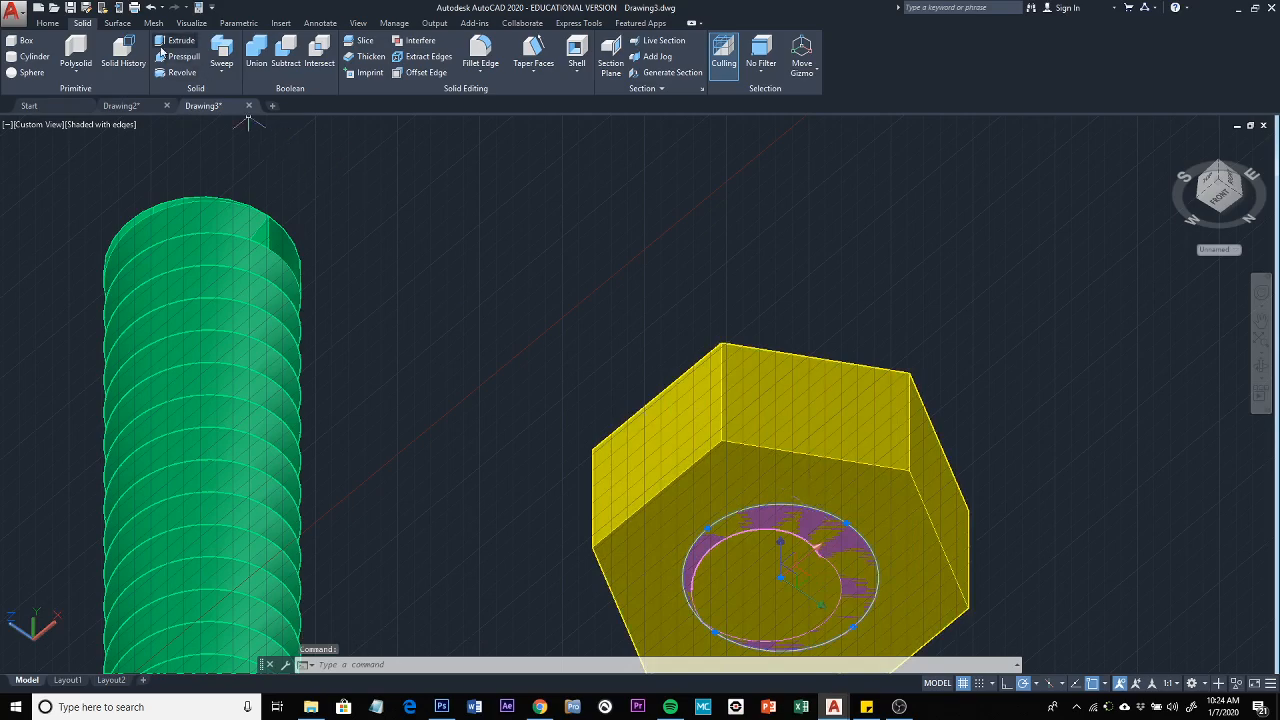
pyautogui.click(177, 44)
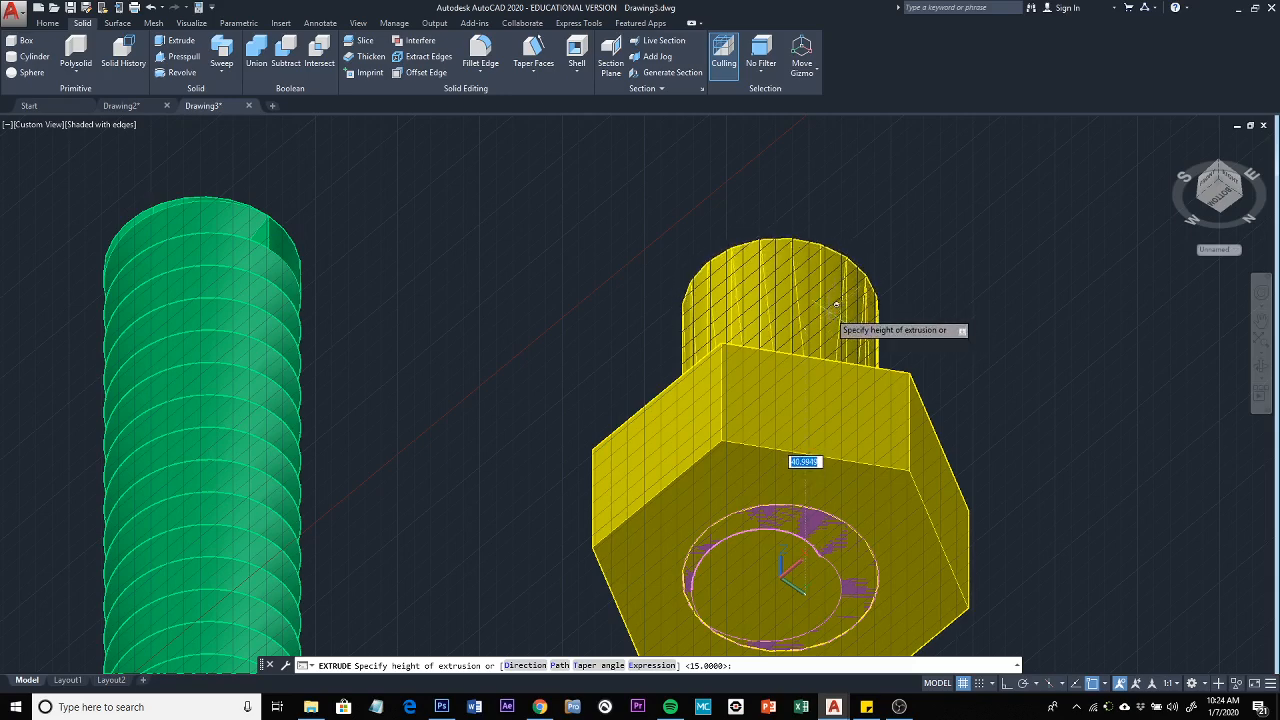
pyautogui.keyDown('shift'); pyautogui.moveTo(1007, 250); pyautogui.dragTo(980, 420, button='middle'); pyautogui.keyUp('shift')
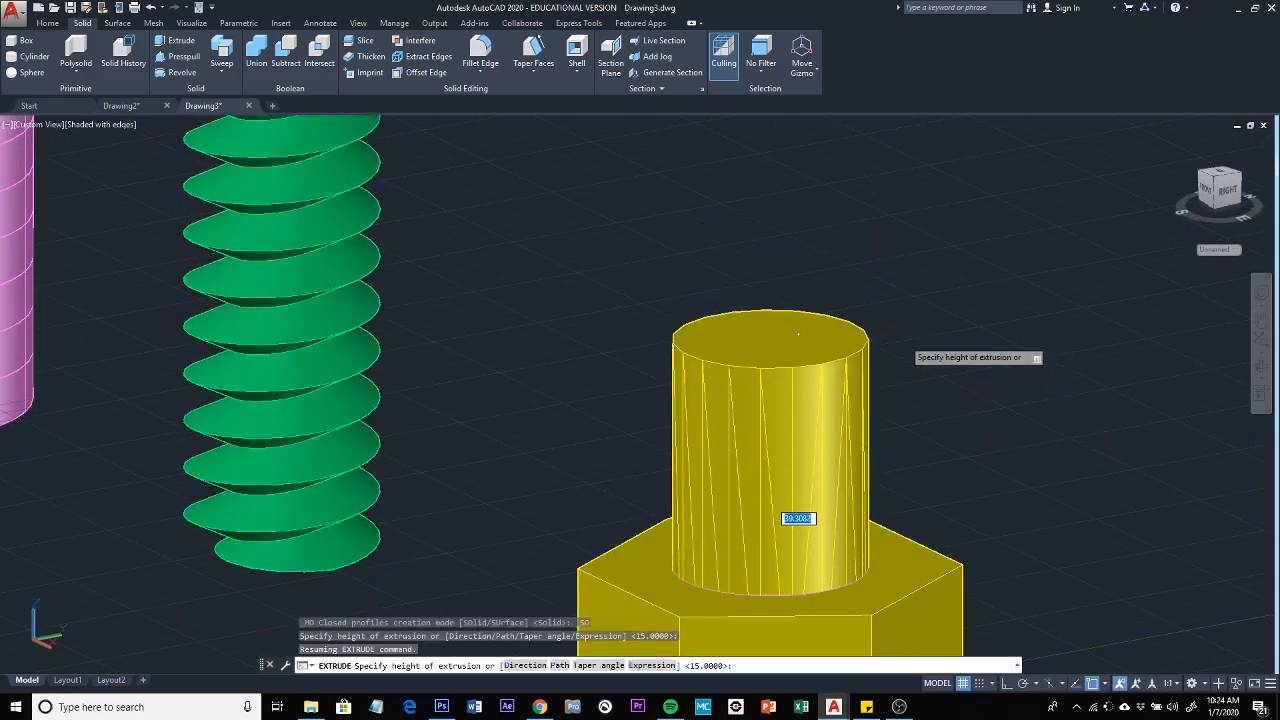
pyautogui.click(925, 345)
# Subtract the extruded cylinder from the hexagonal nut to open a hole around the thread solid
pyautogui.moveTo(1092, 412); pyautogui.dragTo(1059, 258, button='middle')
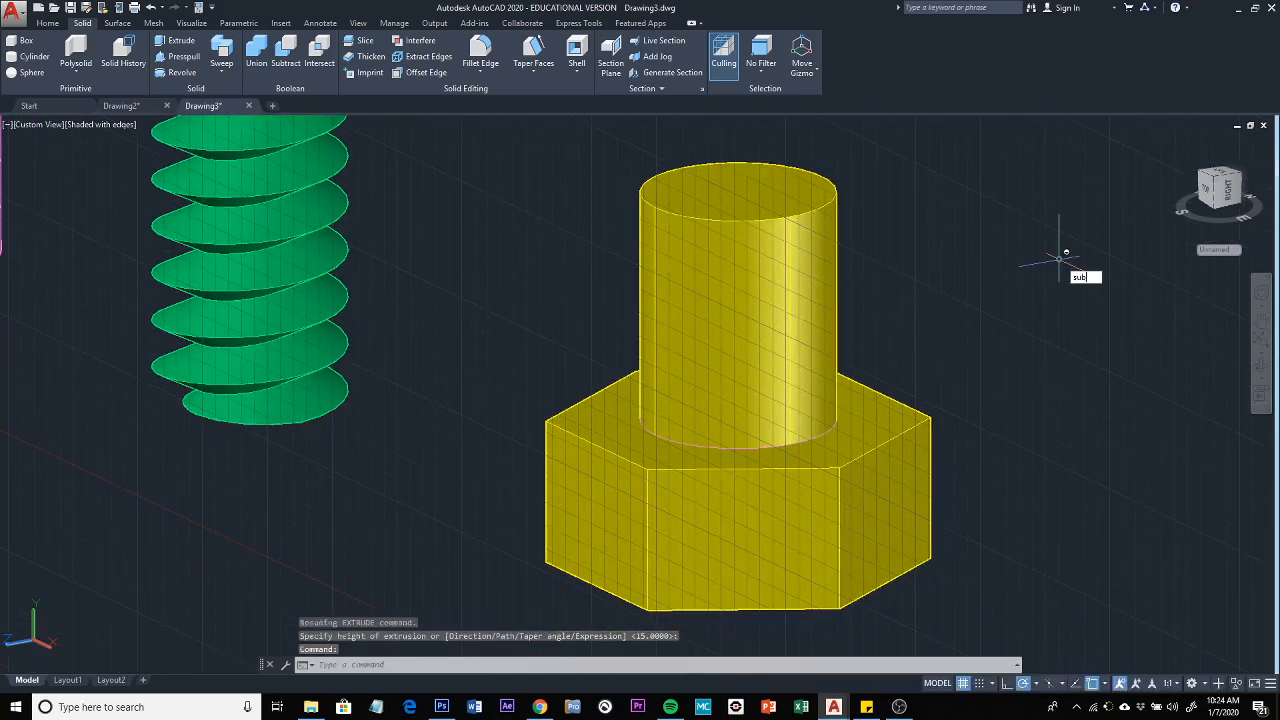
pyautogui.press('Return')
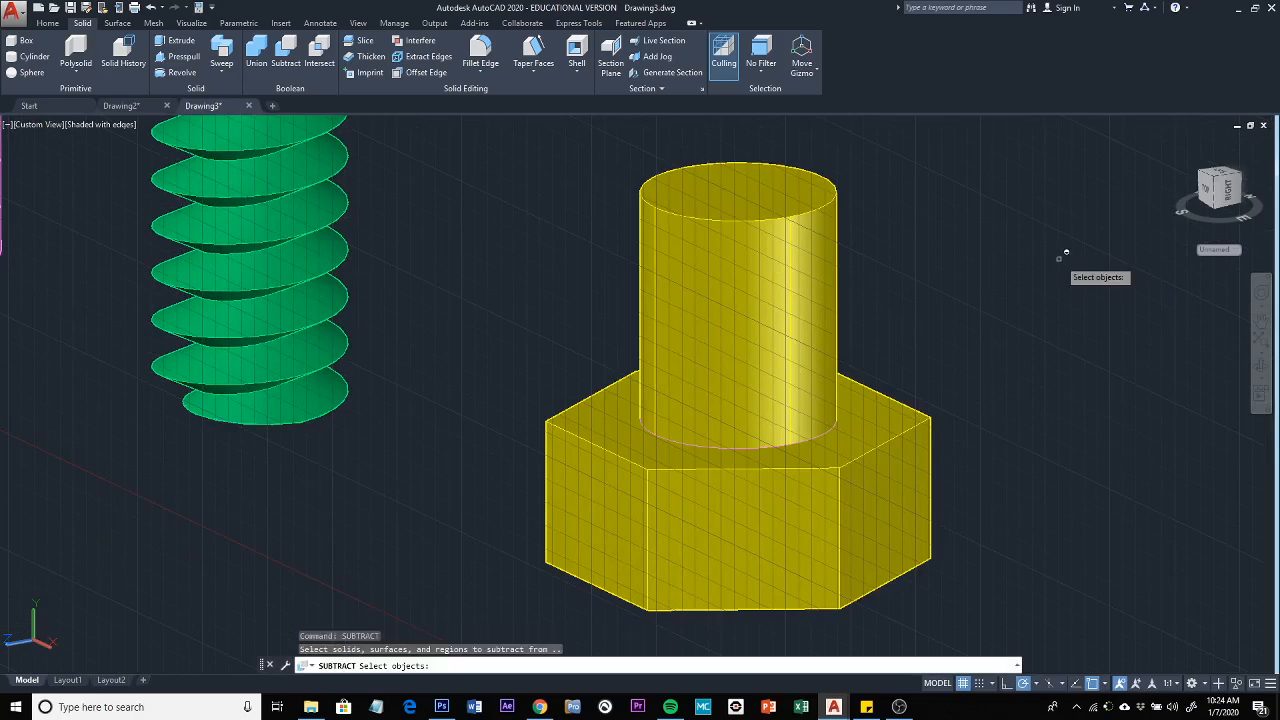
pyautogui.click(914, 527)
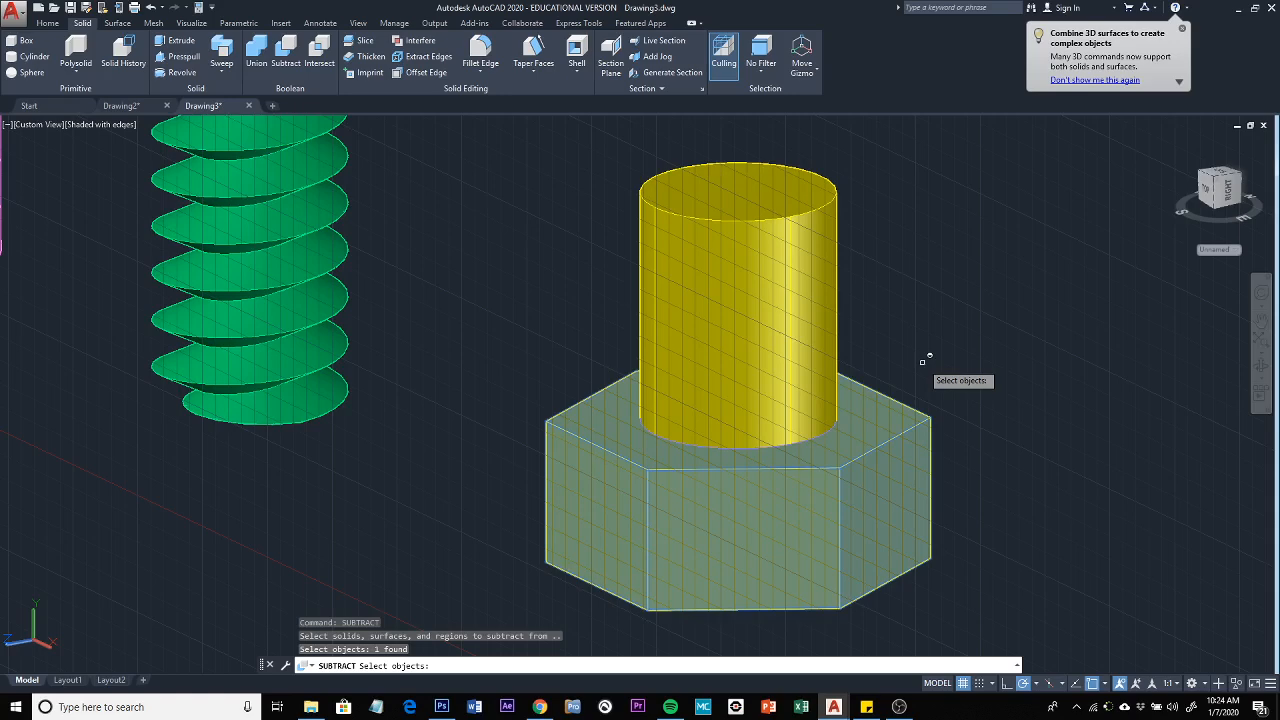
pyautogui.press('Return')
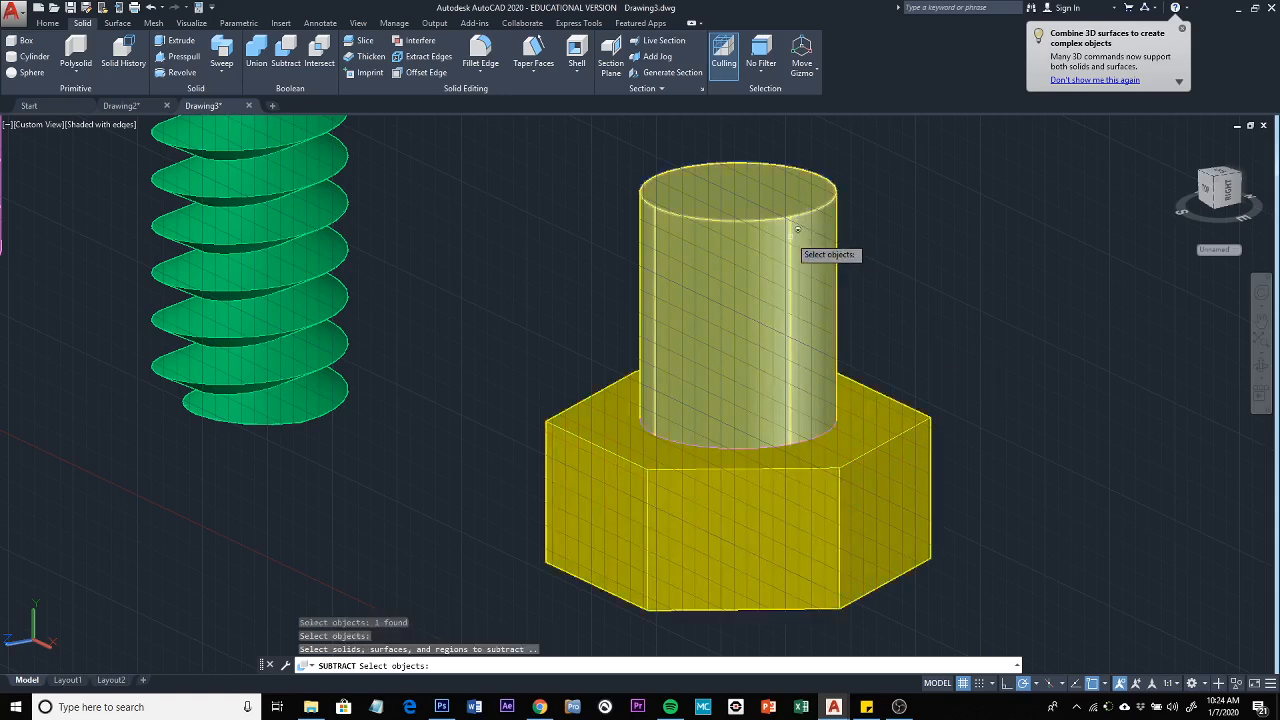
pyautogui.click(798, 230)
pyautogui.press('Return')
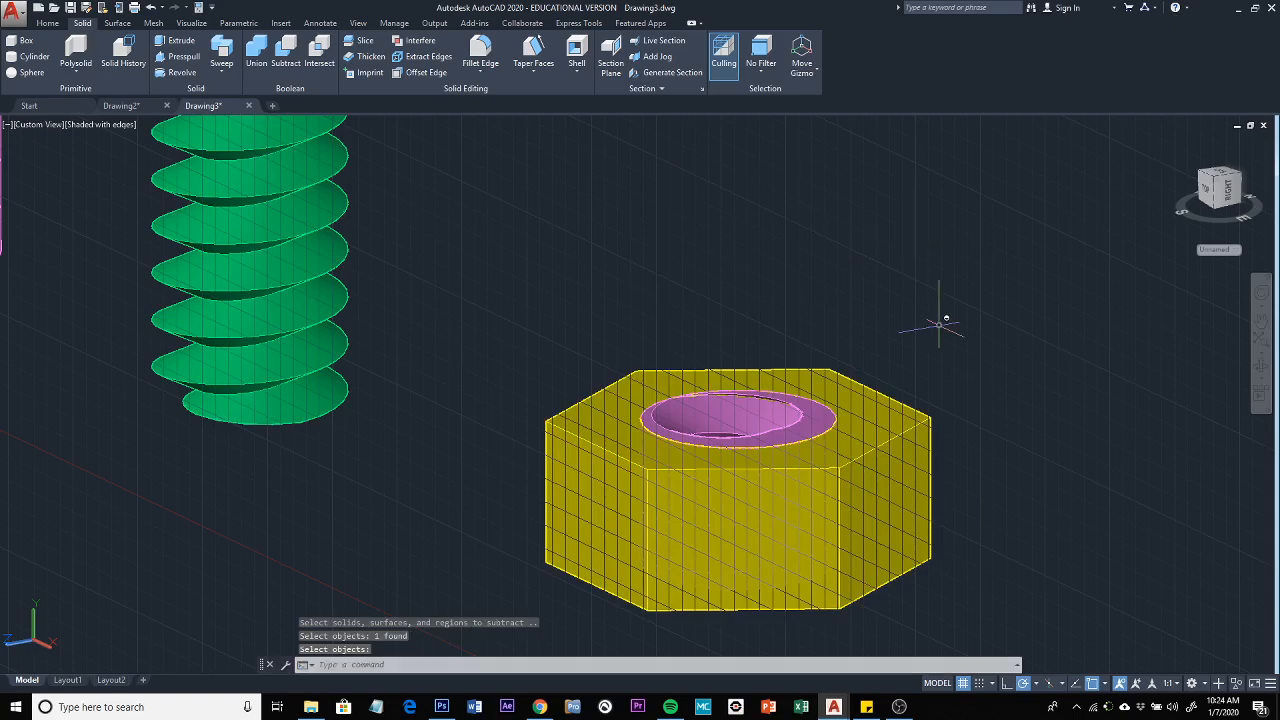
pyautogui.keyDown('shift'); pyautogui.moveTo(940, 317); pyautogui.dragTo(960, 429, button='middle'); pyautogui.keyUp('shift')
pyautogui.press('Return')
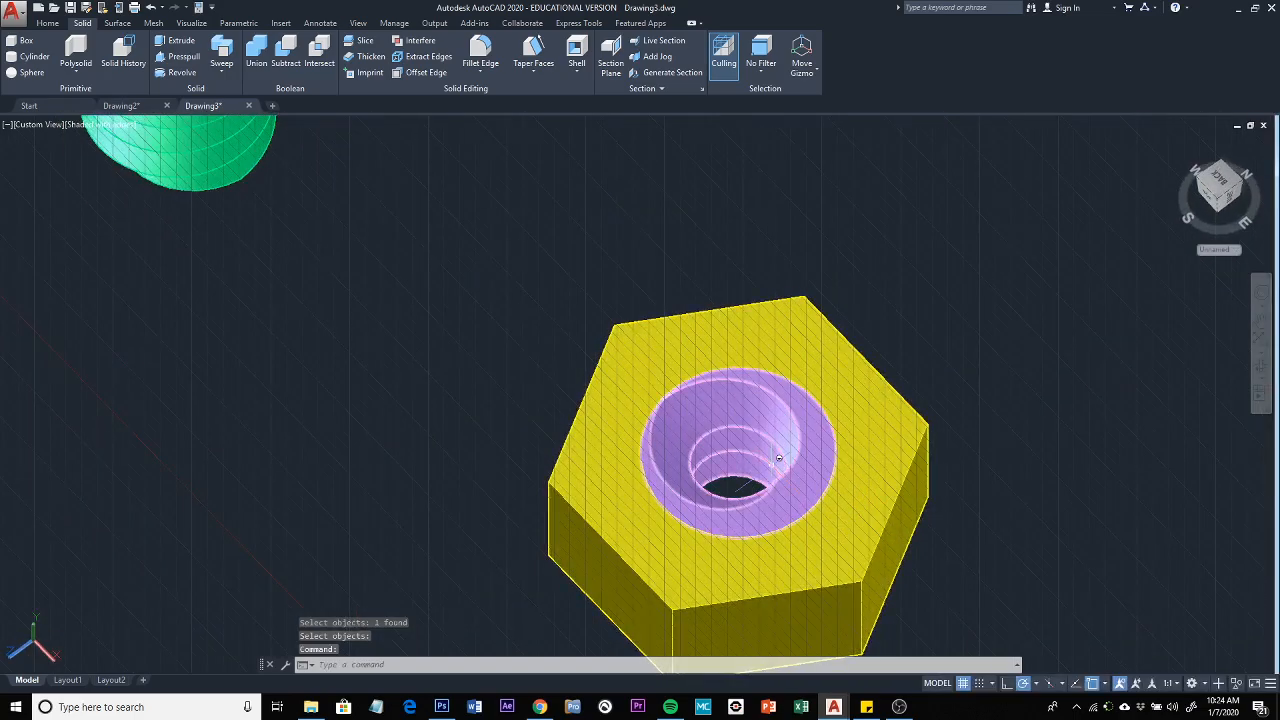
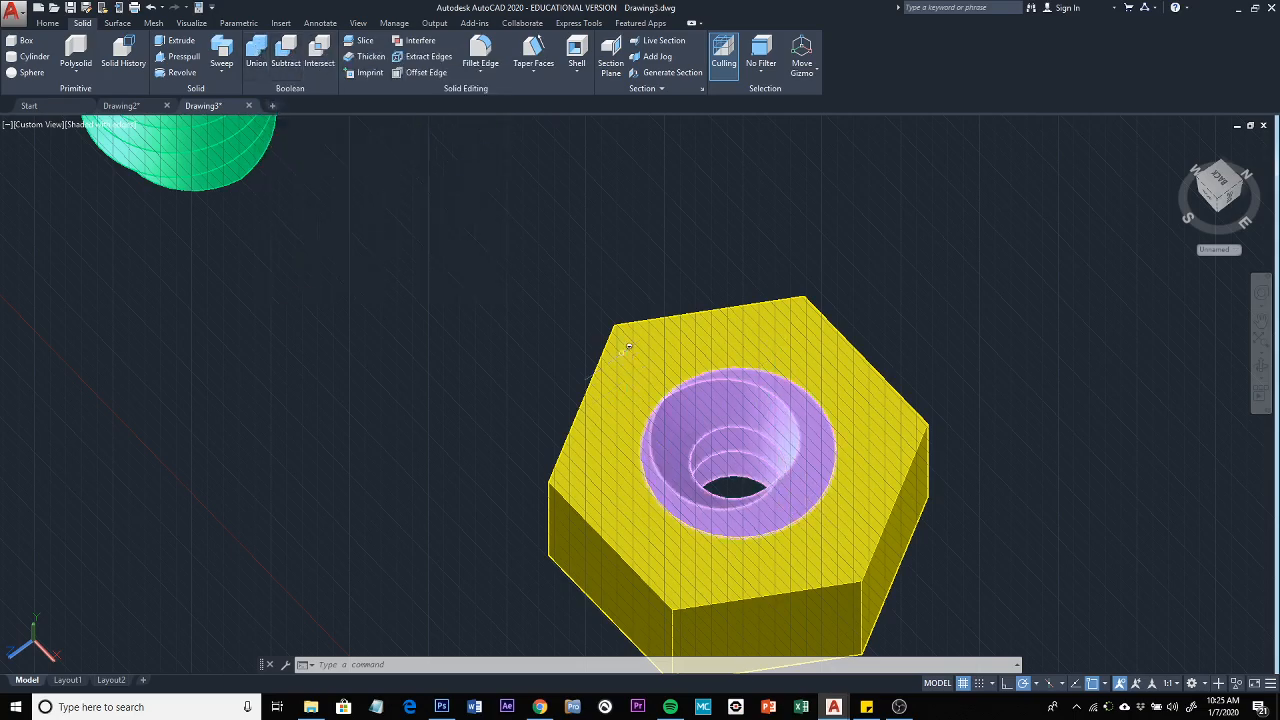
# Union the pink thread solid inside the hole with the hexagonal nut body
pyautogui.keyDown('shift'); pyautogui.moveTo(1037, 594); pyautogui.dragTo(1130, 550, button='middle'); pyautogui.keyUp('shift')
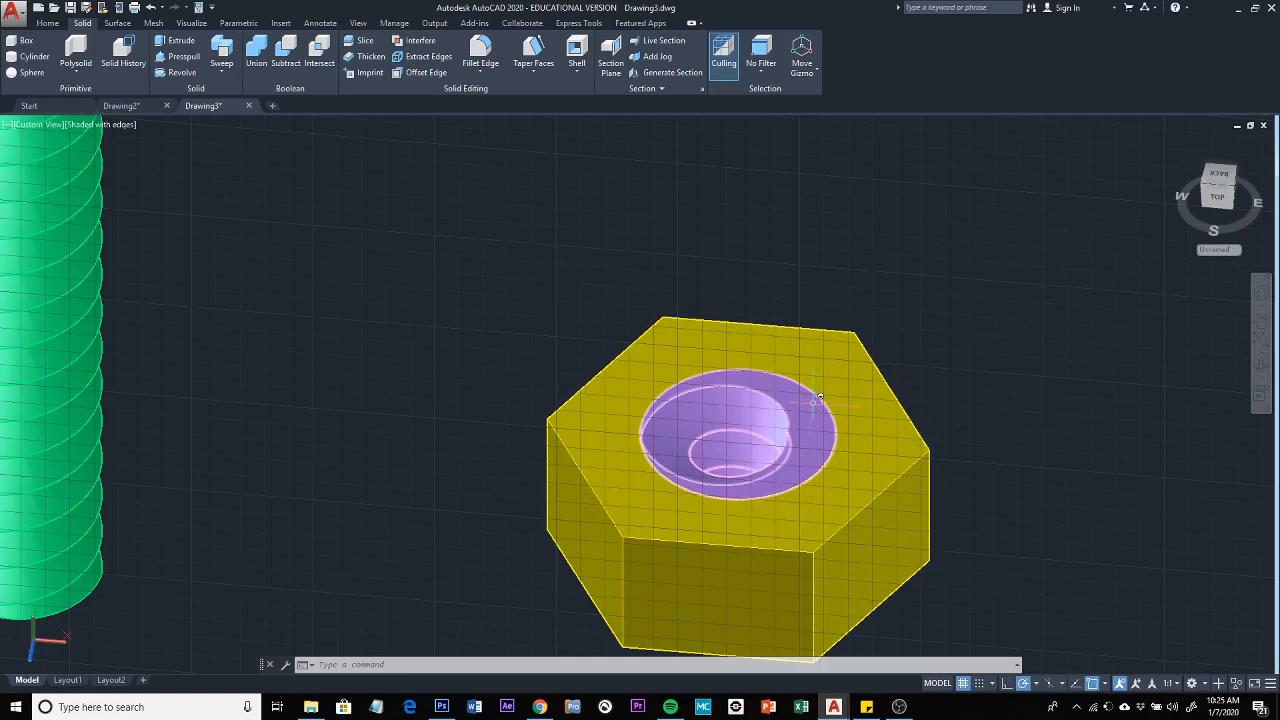
pyautogui.moveTo(819, 397)
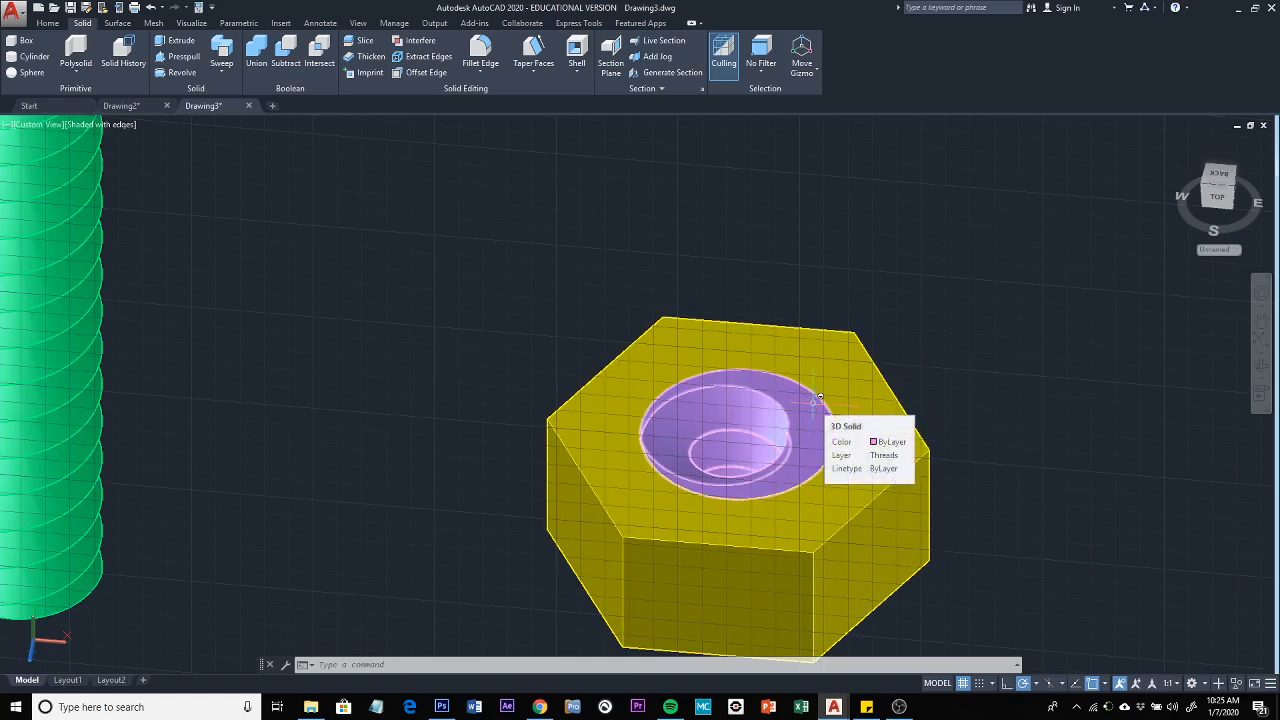
pyautogui.write('UNION')
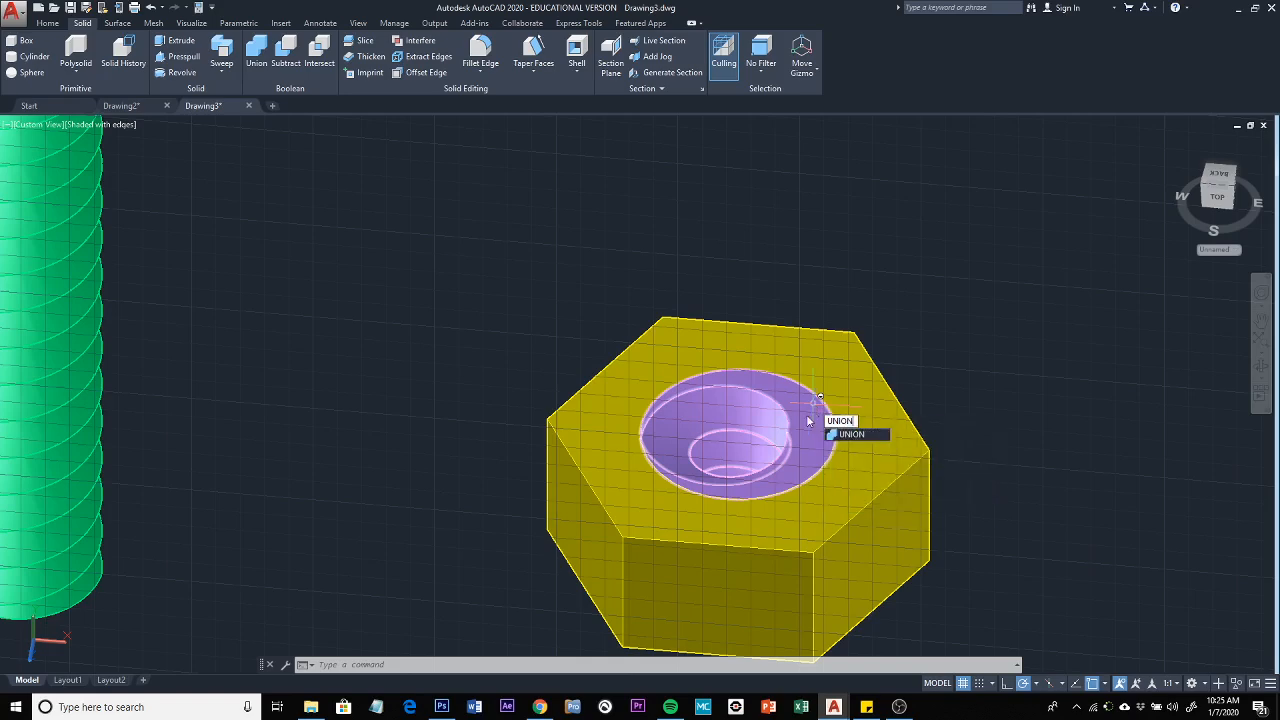
pyautogui.press('Return')
pyautogui.click(819, 397)
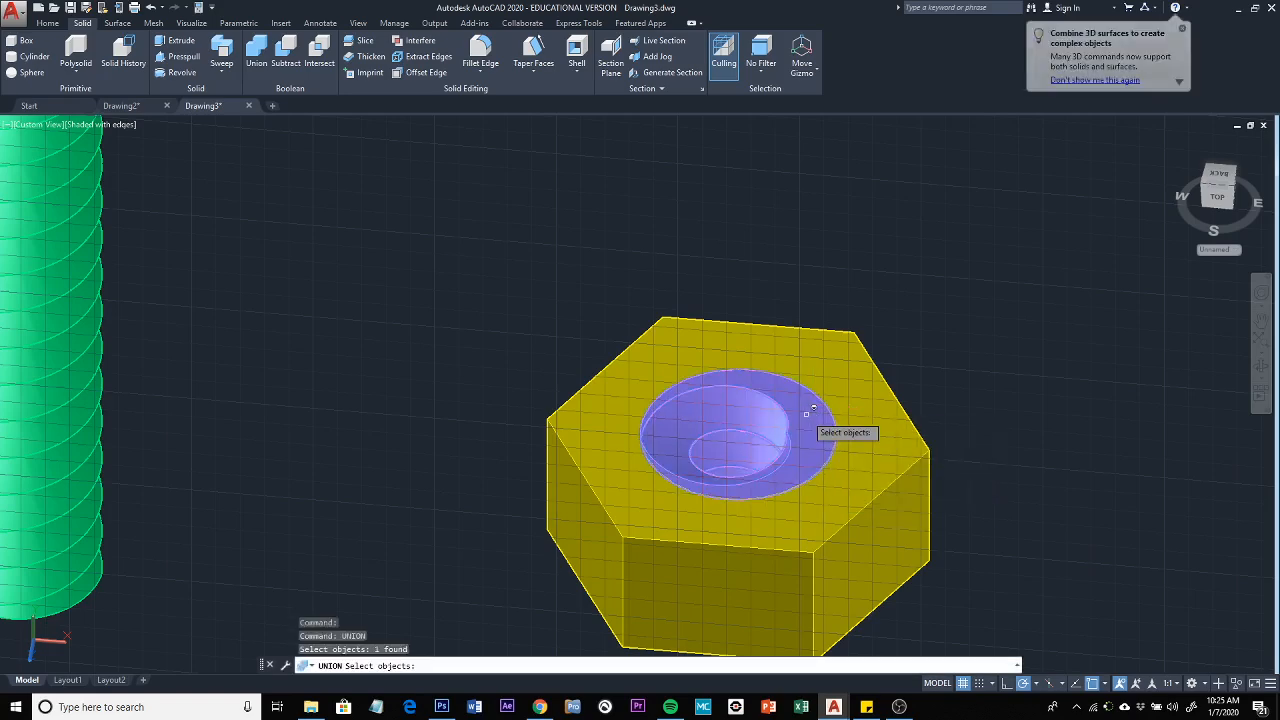
pyautogui.click(866, 384)
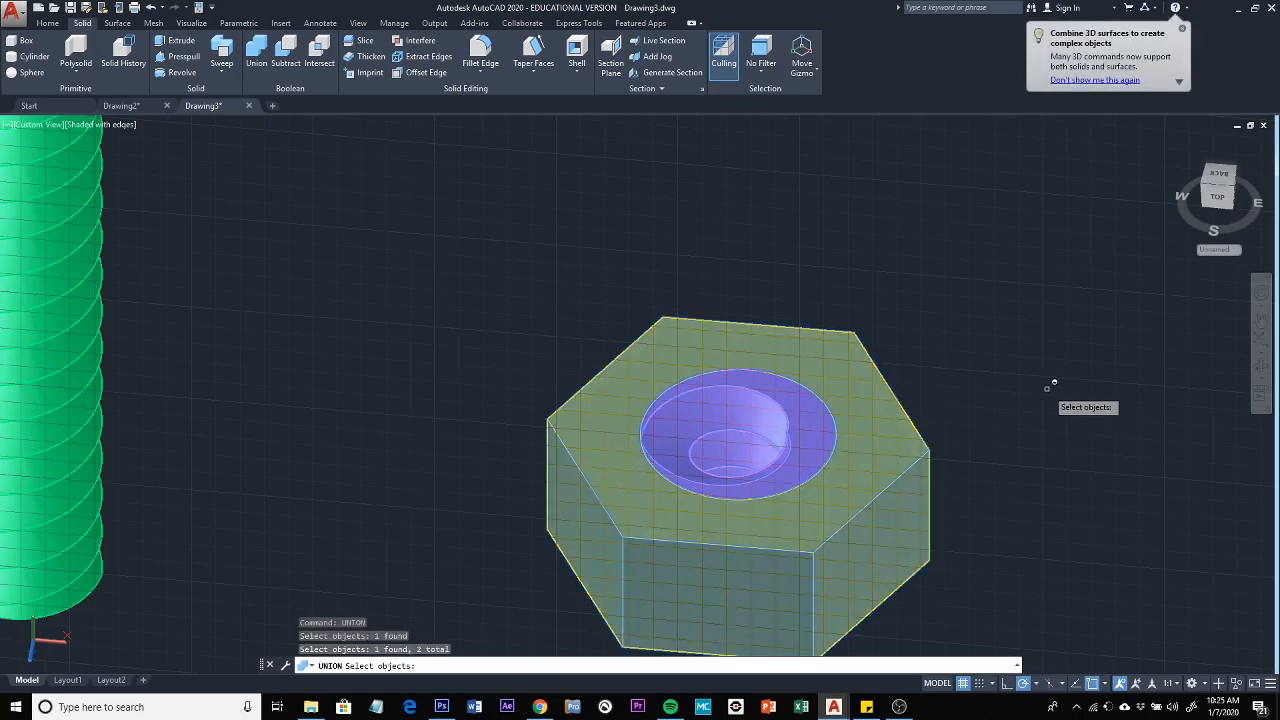
pyautogui.press('Return')
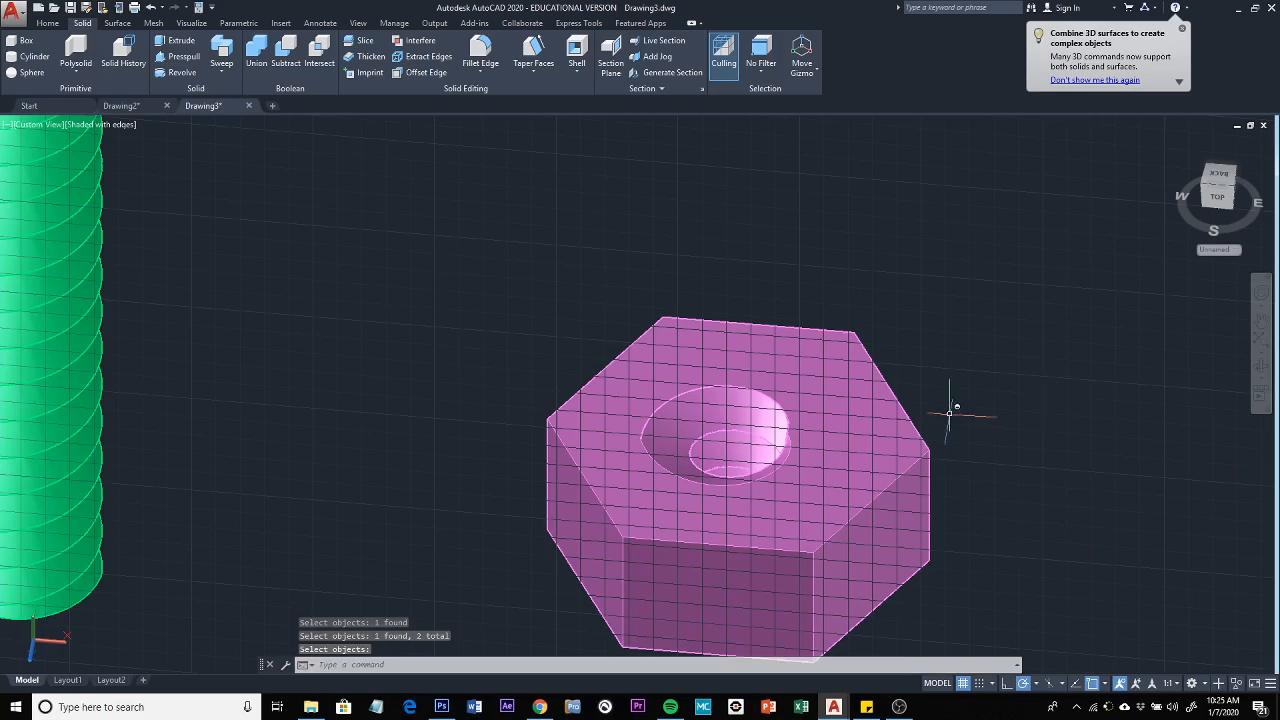
# Examine the finished nut and its threaded hole from above, from the side and from below, alongside the bolt and thread solids
pyautogui.moveTo(845, 617)
pyautogui.keyDown('shift'); pyautogui.mouseDown(button='middle')
pyautogui.moveTo(697, 635)
pyautogui.moveTo(823, 560)
pyautogui.moveTo(827, 528)
pyautogui.mouseUp(button='middle'); pyautogui.keyUp('shift')
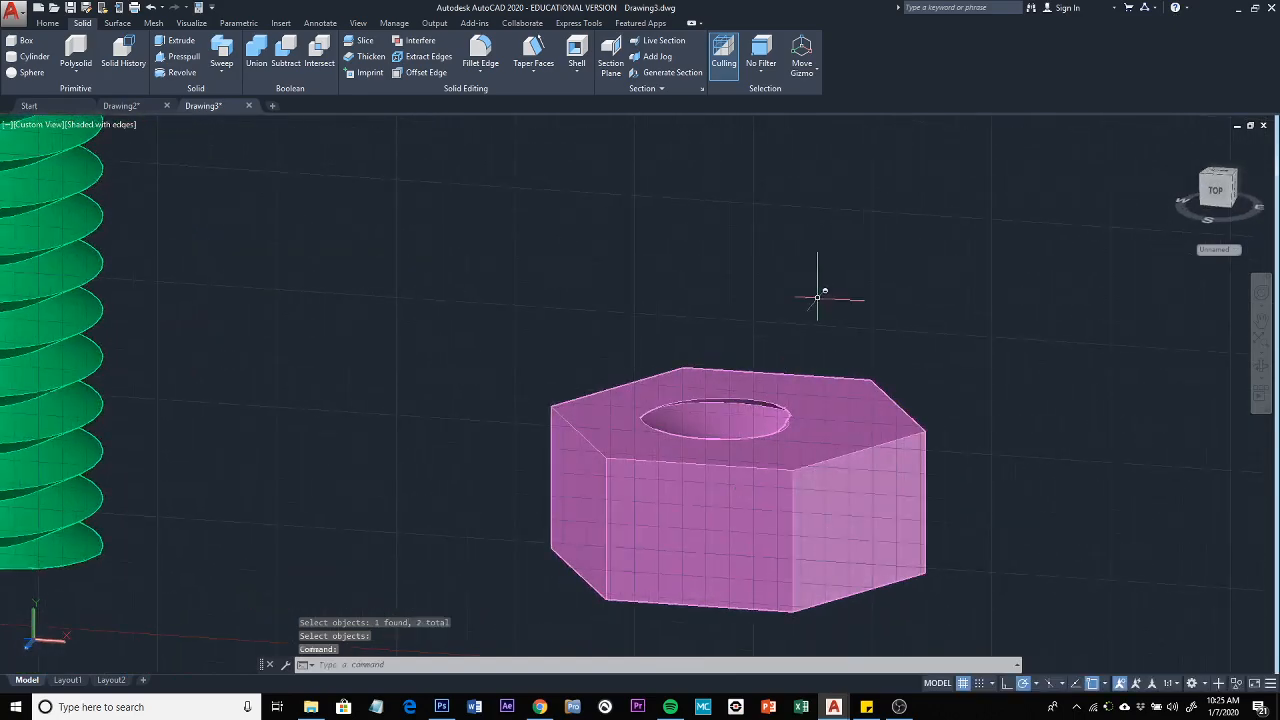
pyautogui.keyDown('shift'); pyautogui.moveTo(817, 297); pyautogui.dragTo(570, 149, button='middle'); pyautogui.keyUp('shift')
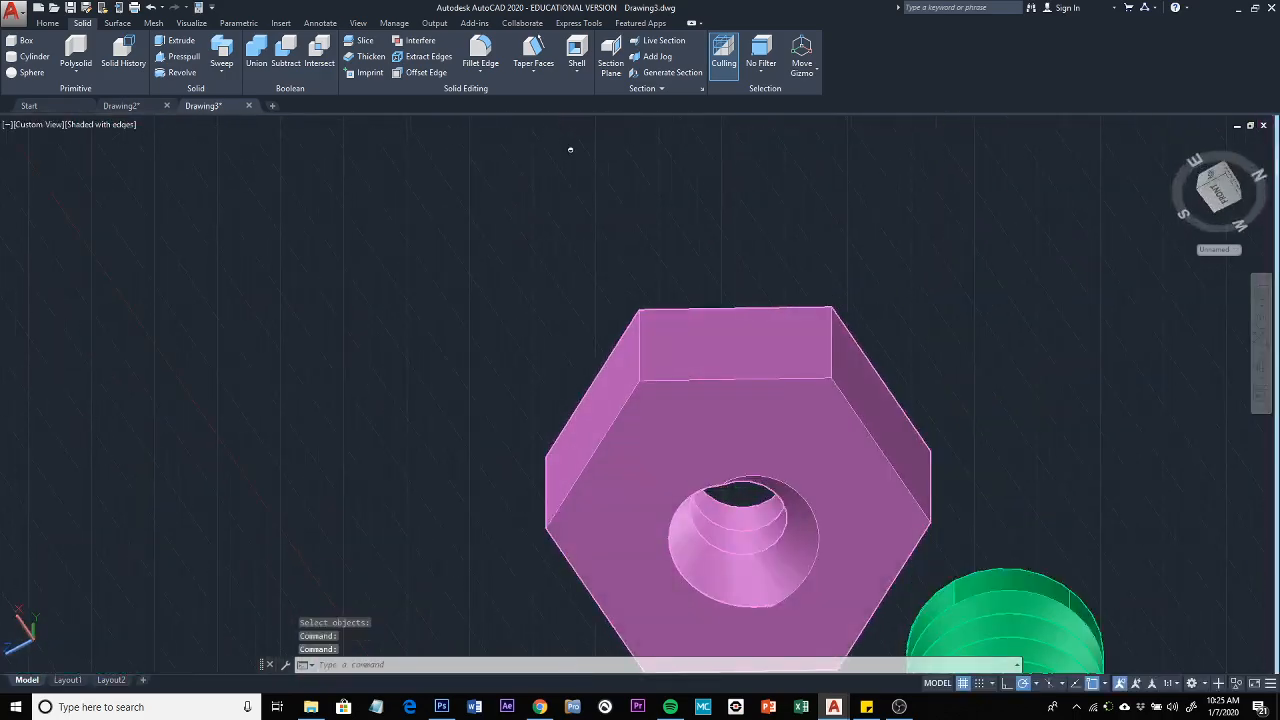
pyautogui.keyDown('shift'); pyautogui.moveTo(735, 562); pyautogui.dragTo(662, 545, button='middle'); pyautogui.keyUp('shift')
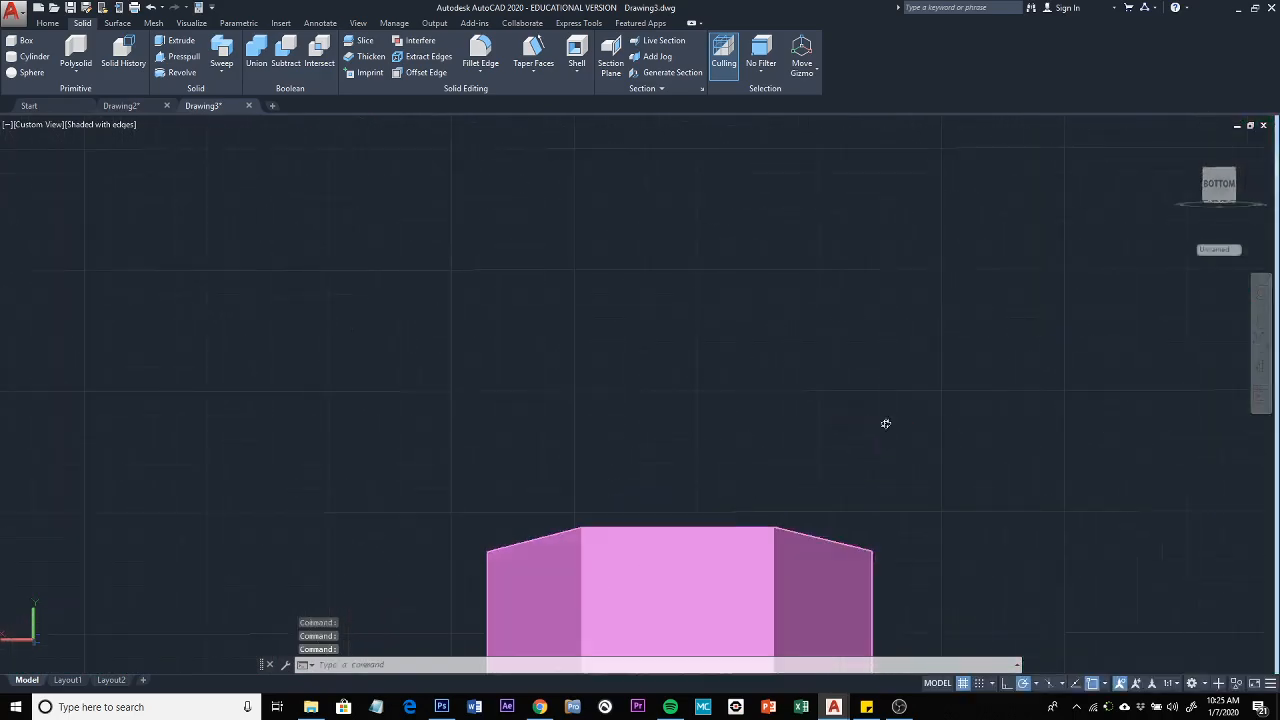
pyautogui.keyDown('shift'); pyautogui.moveTo(886, 424); pyautogui.dragTo(755, 544, button='middle'); pyautogui.keyUp('shift')
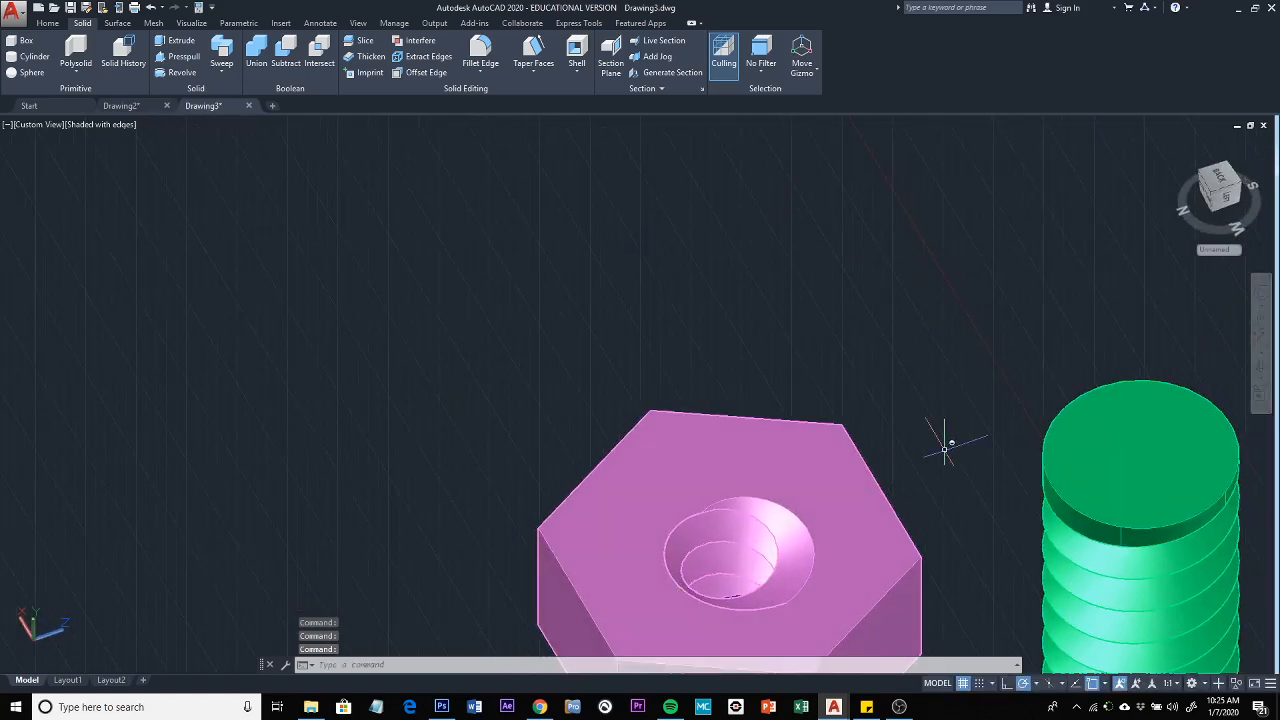
pyautogui.scroll(-1, 945, 449)
pyautogui.moveTo(945, 449); pyautogui.dragTo(686, 157, button='middle')
pyautogui.scroll(-2, 680, 186)
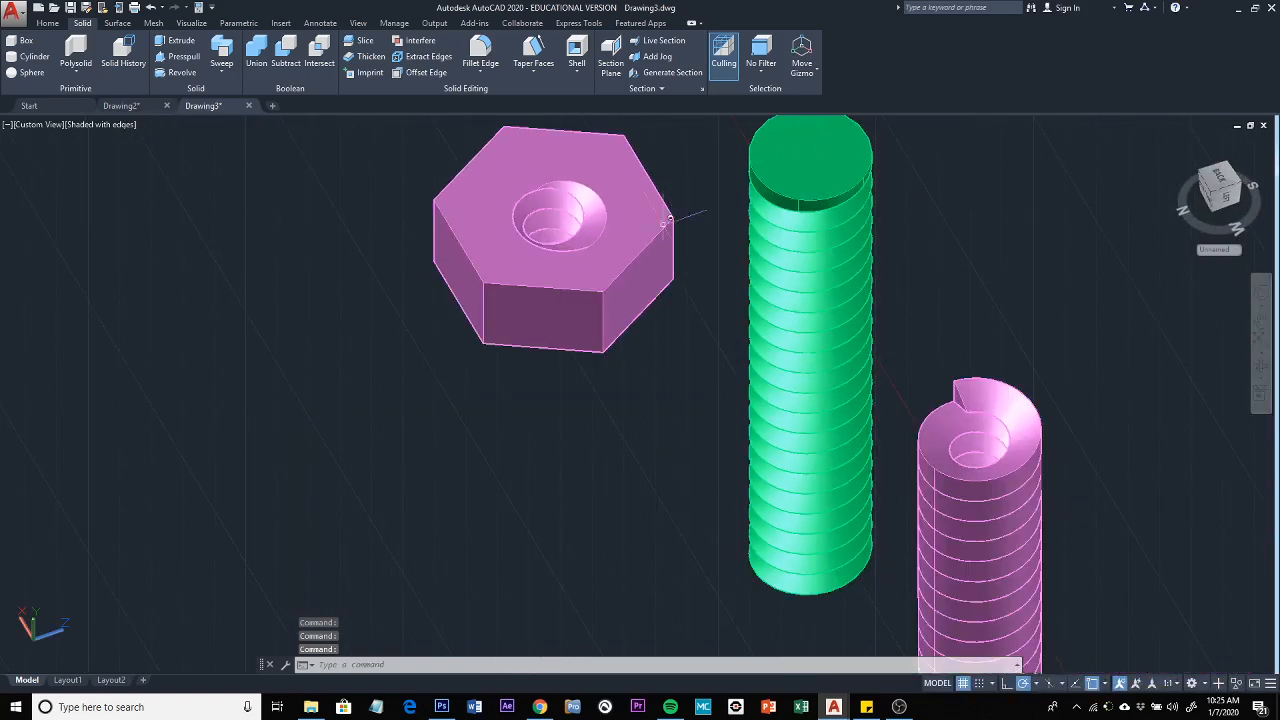
pyautogui.keyDown('shift'); pyautogui.moveTo(600, 529); pyautogui.dragTo(722, 489, button='middle'); pyautogui.keyUp('shift')
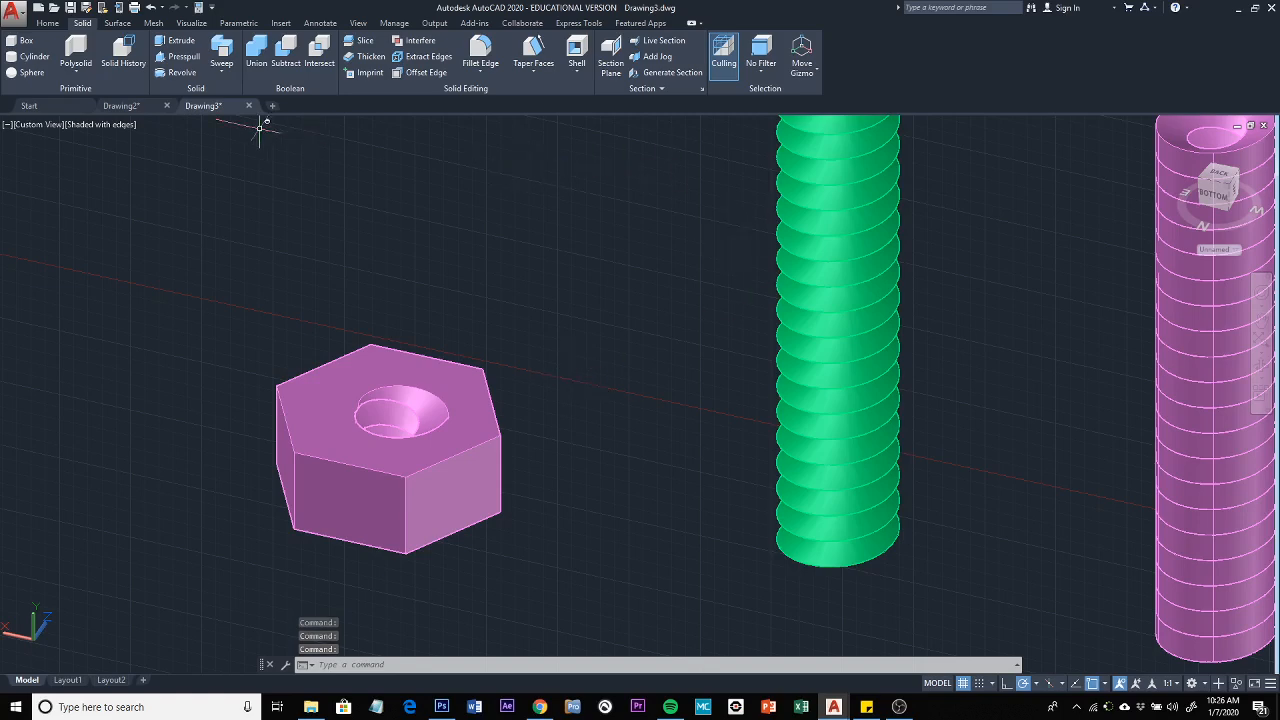
# Make Bolt the current layer
pyautogui.click(47, 22)
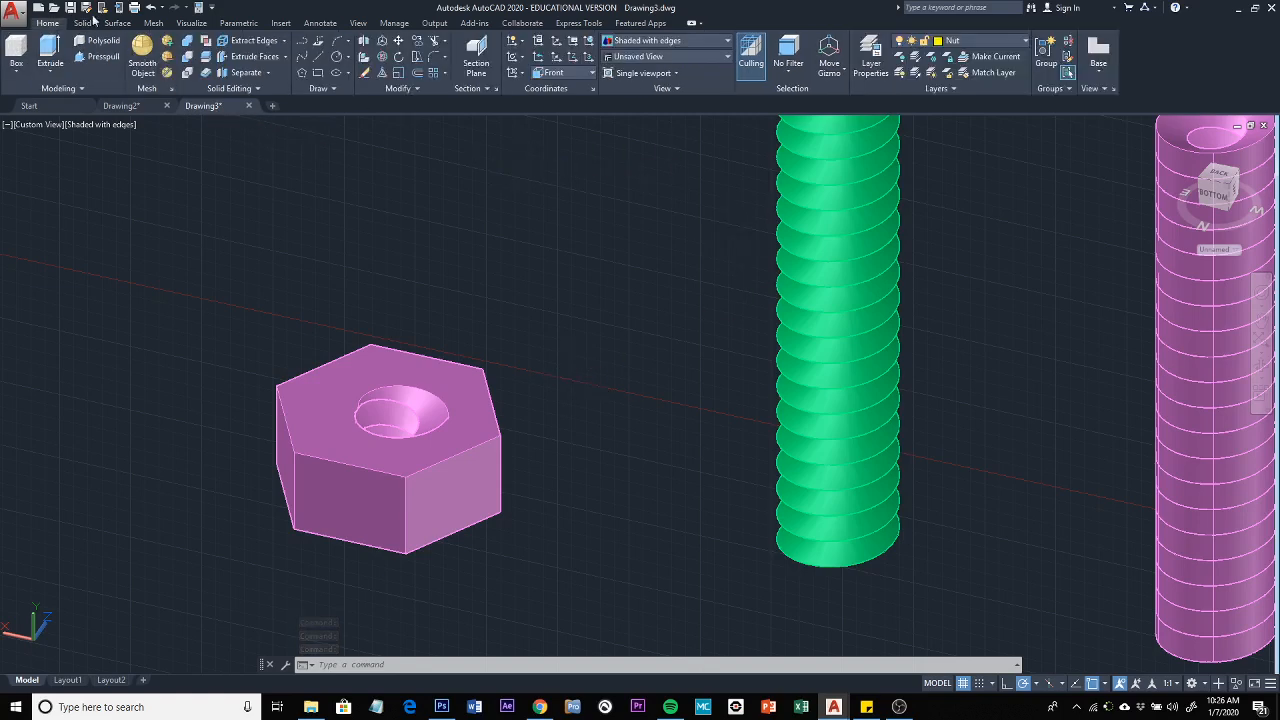
pyautogui.click(1027, 41)
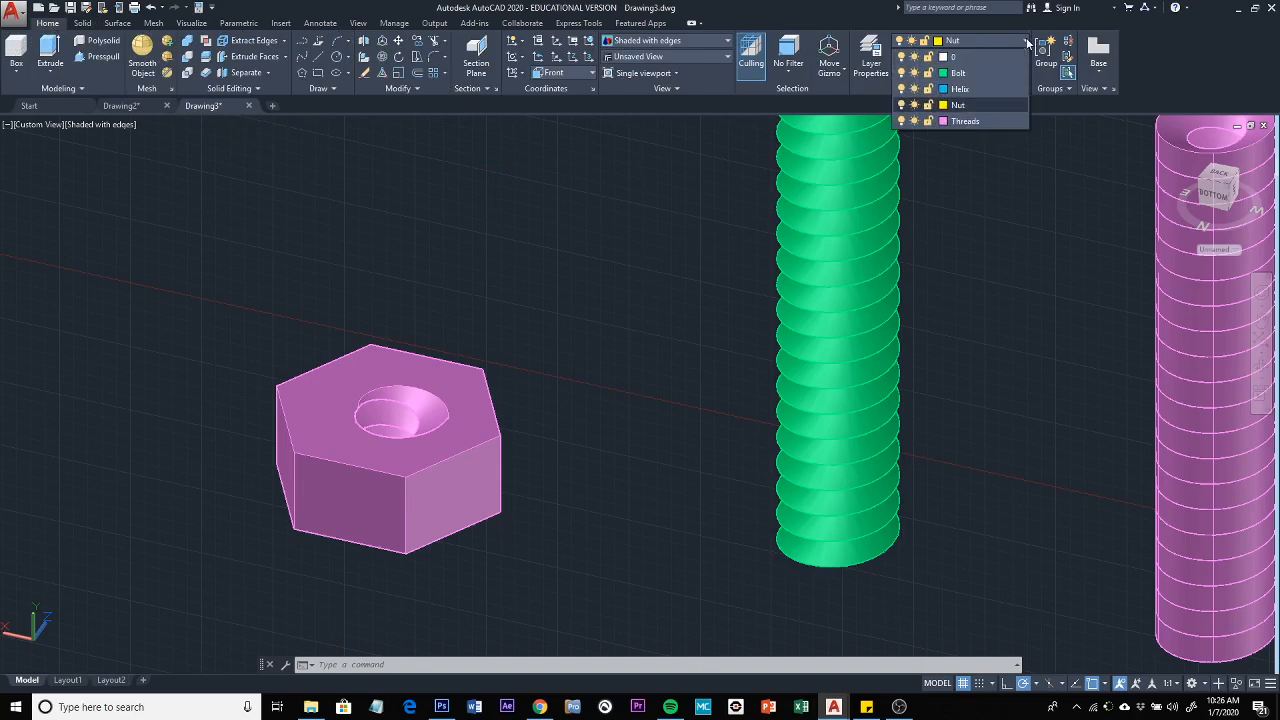
pyautogui.click(975, 73)
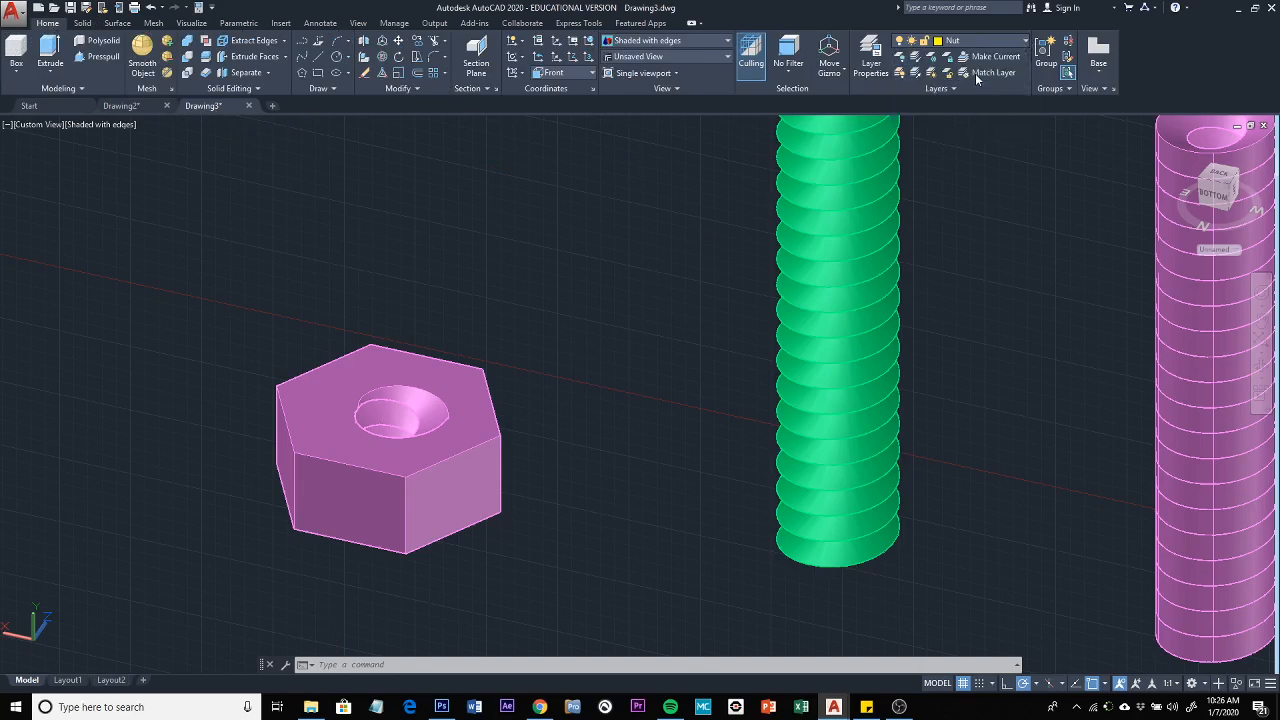
# Draw a six-sided polygon centred on the green bolt's top face, inscribed in a circle of radius 20
pyautogui.scroll(-4, 1034, 243)
pyautogui.moveTo(1005, 236); pyautogui.dragTo(828, 276, button='middle')
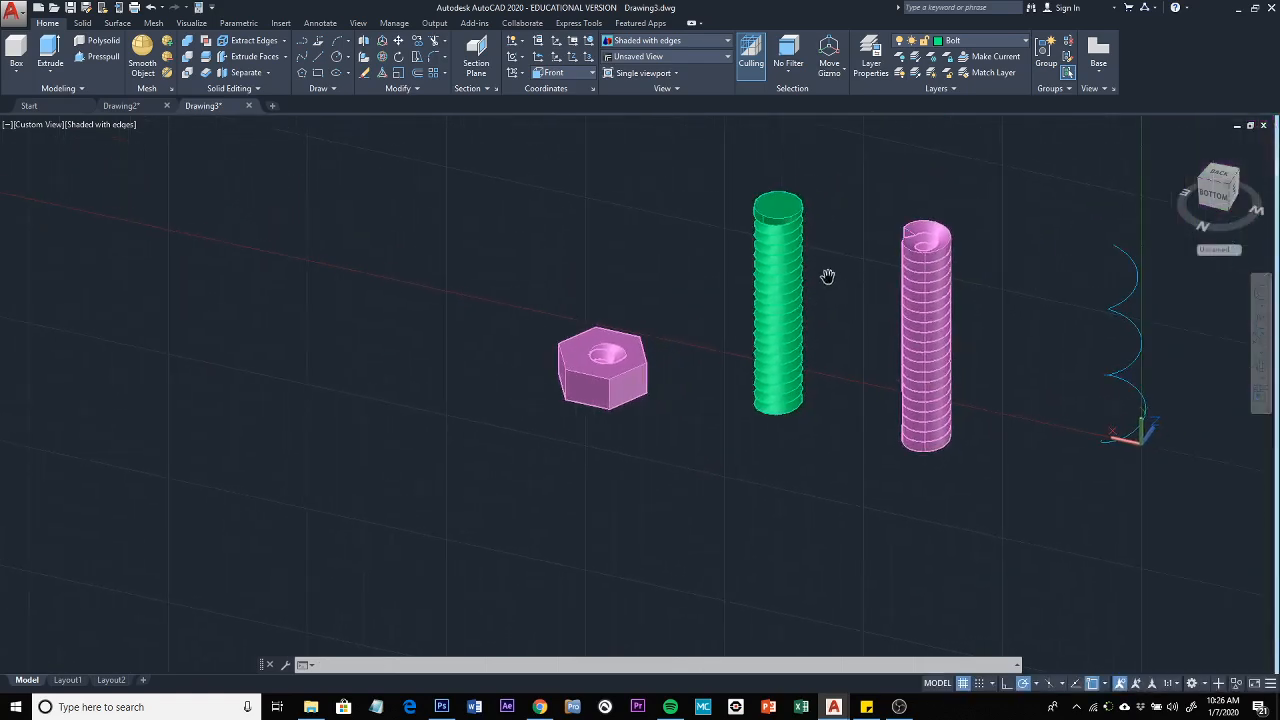
pyautogui.click(302, 74)
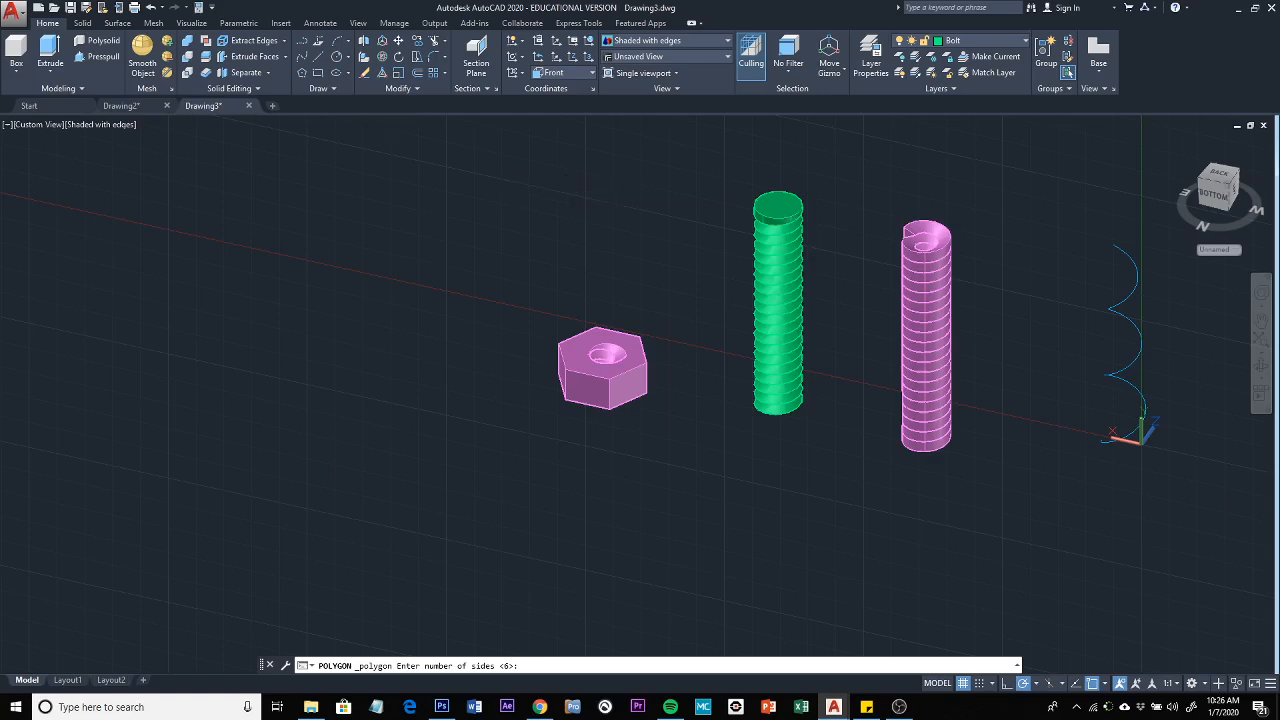
pyautogui.press('Return')
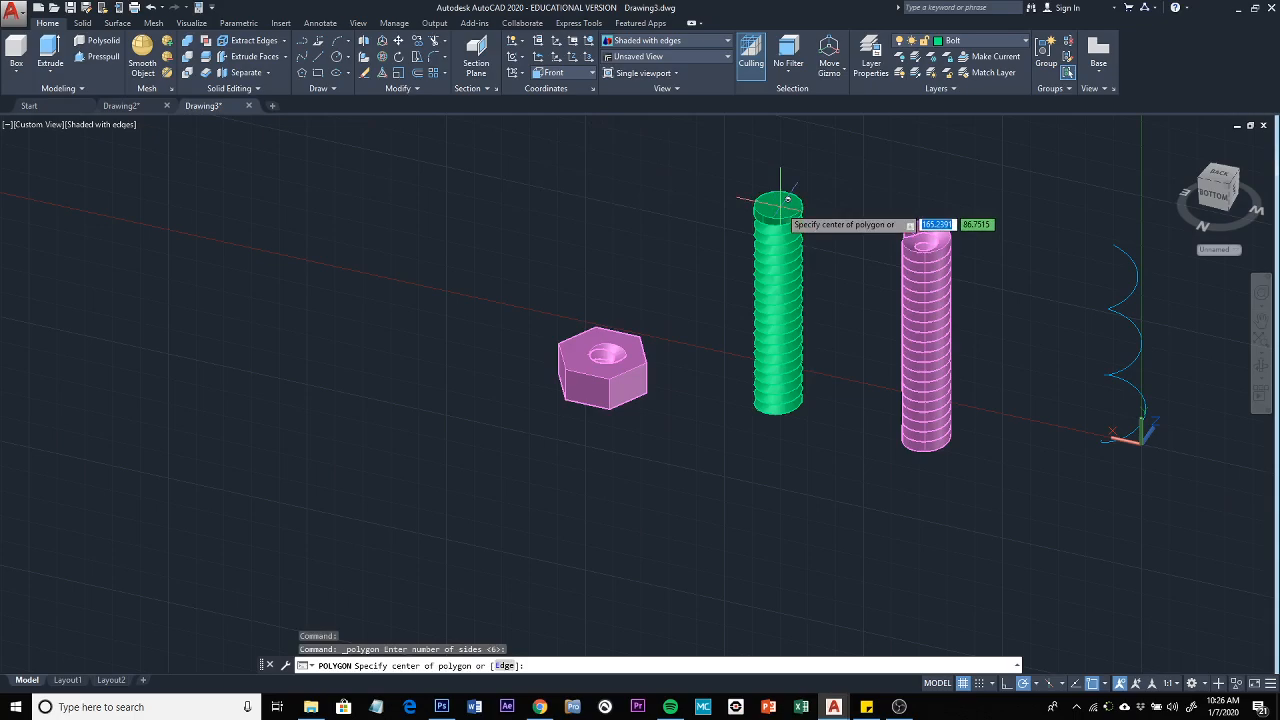
pyautogui.scroll(3, 786, 195)
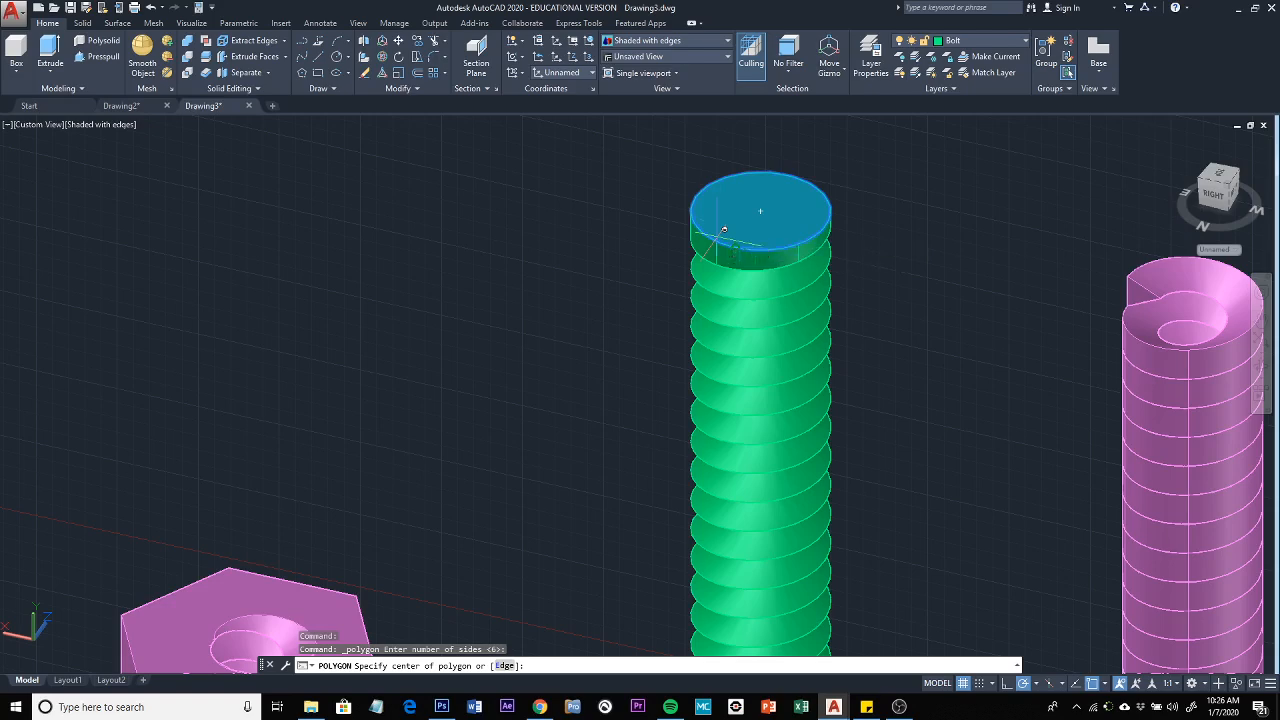
pyautogui.keyDown('shift'); pyautogui.rightClick(669, 218); pyautogui.keyUp('shift')
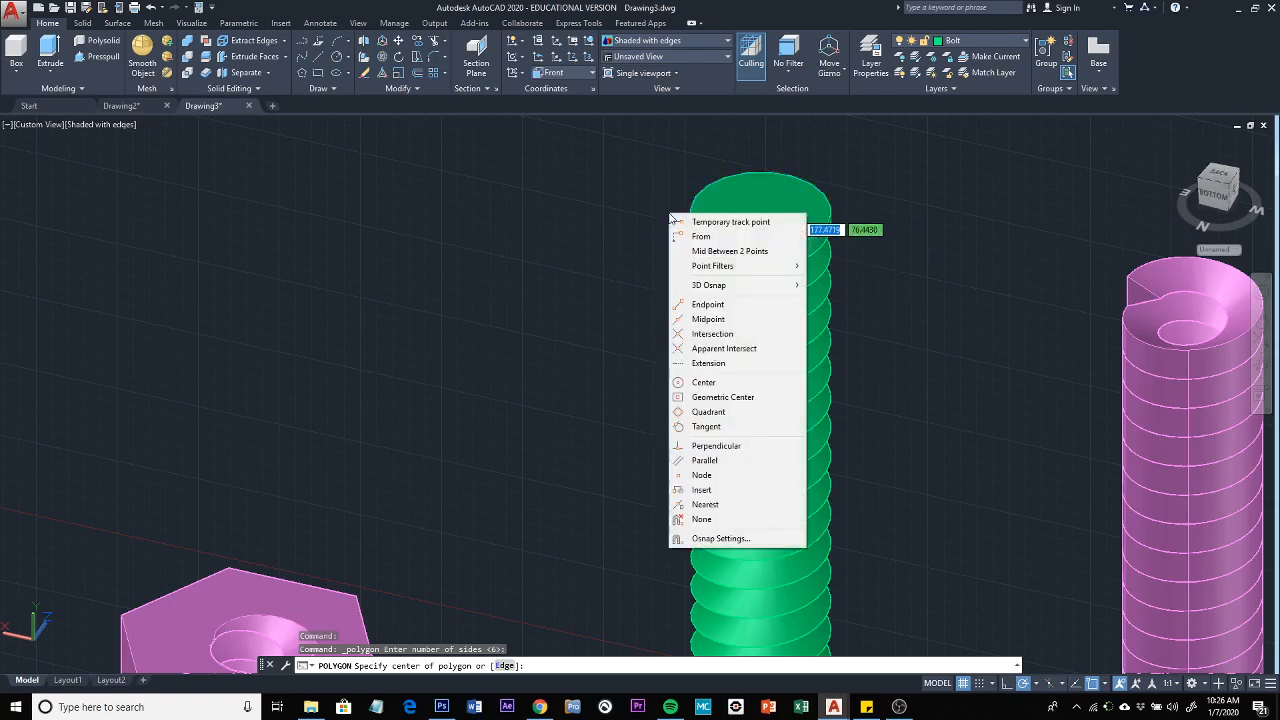
pyautogui.click(724, 380)
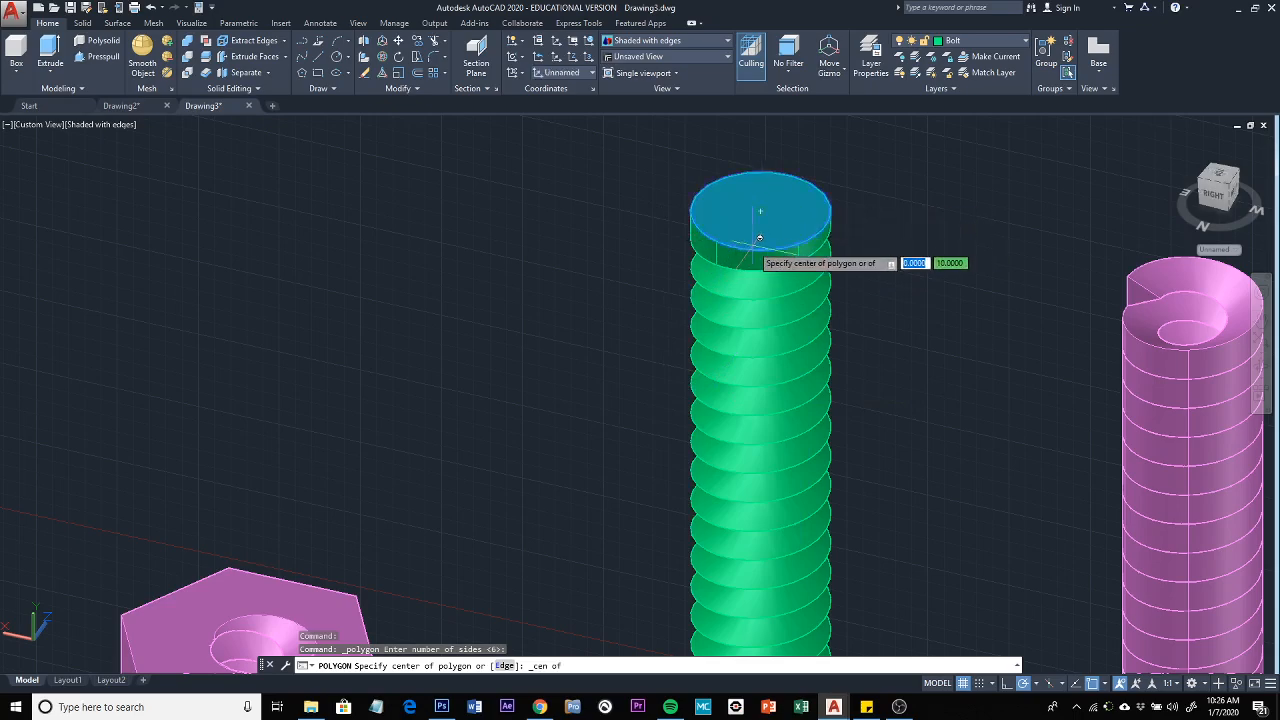
pyautogui.click(760, 211)
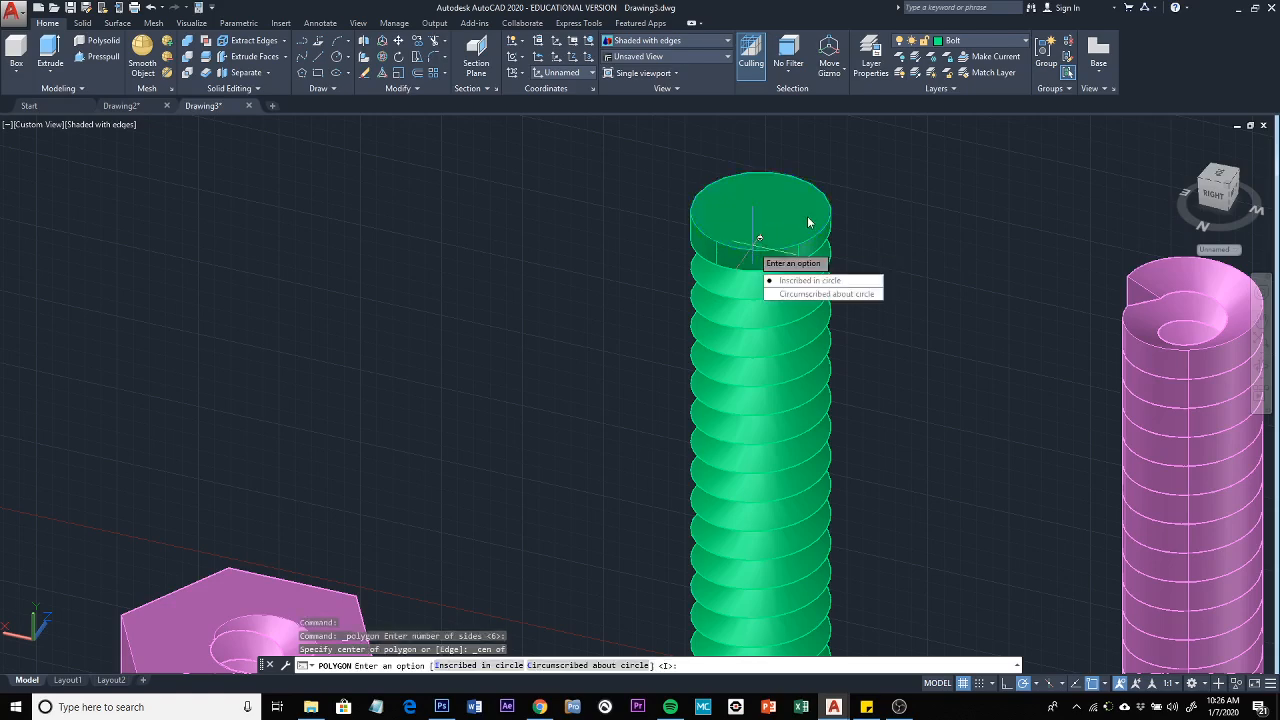
pyautogui.click(819, 281)
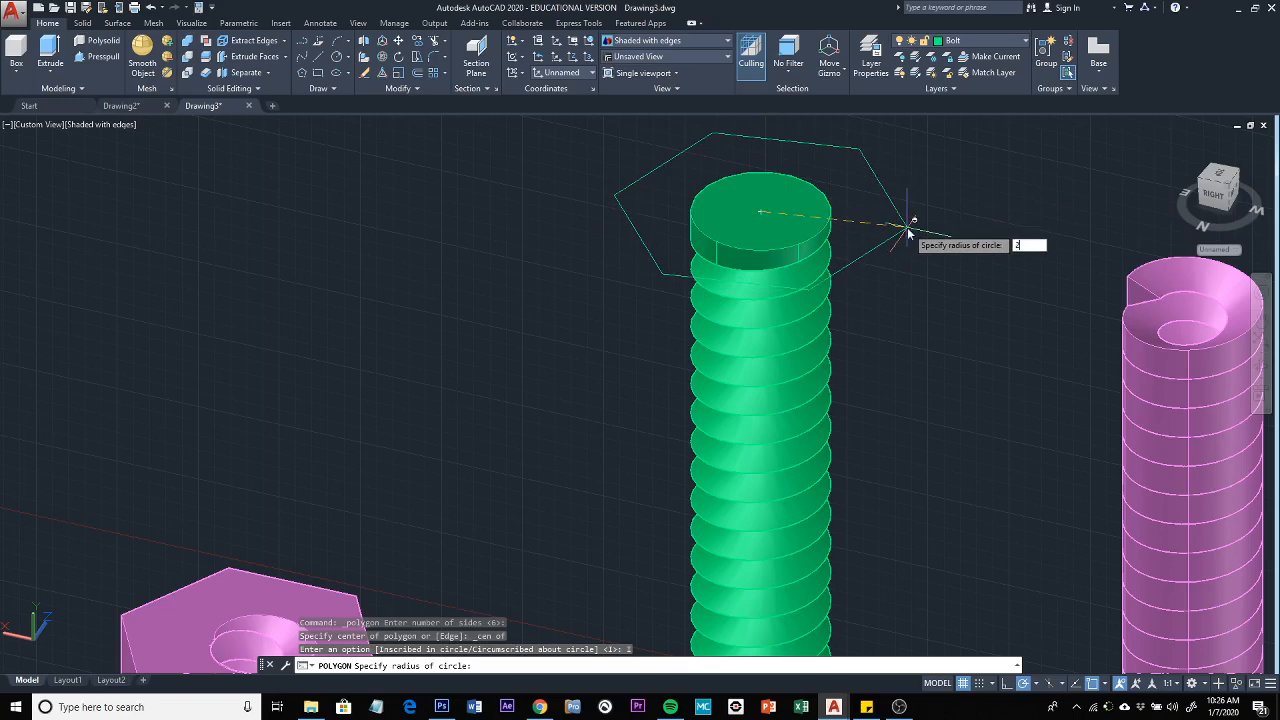
pyautogui.write('20')
pyautogui.press('Return')
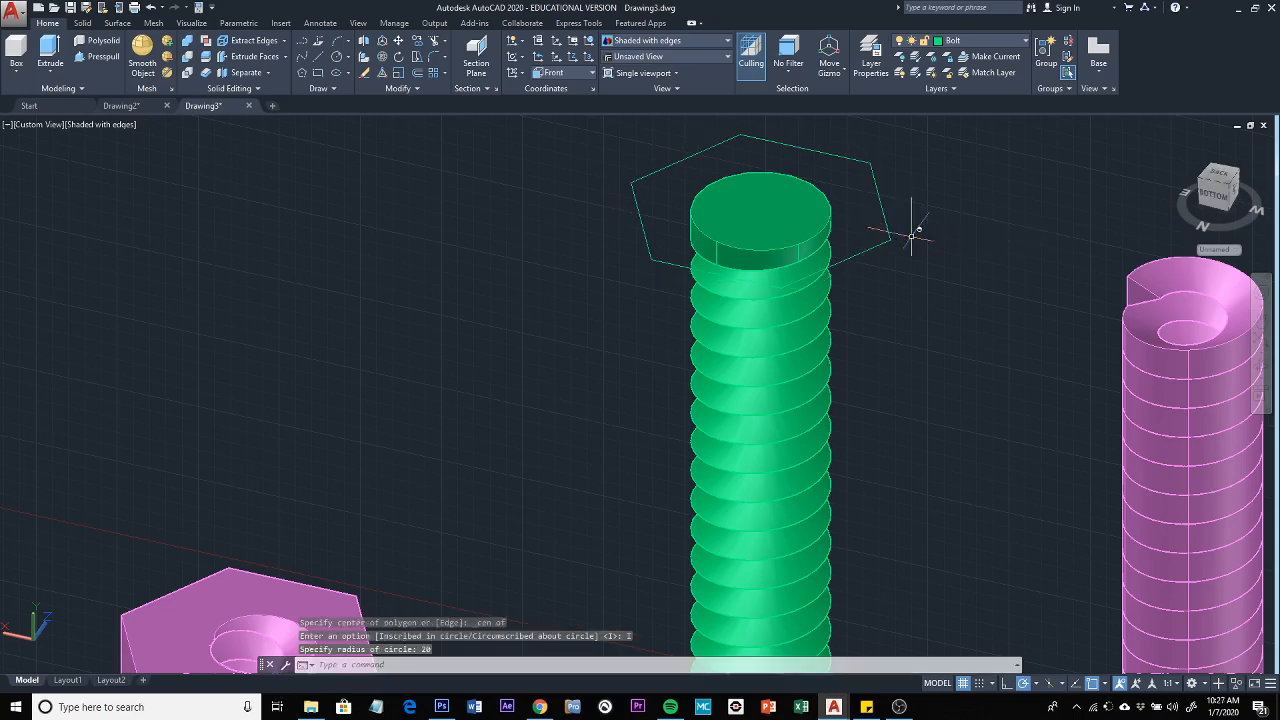
# Extrude the hexagon on the bolt's top face upward by 15 to form the bolt head
pyautogui.scroll(-5, 912, 236)
pyautogui.scroll(4, 908, 238)
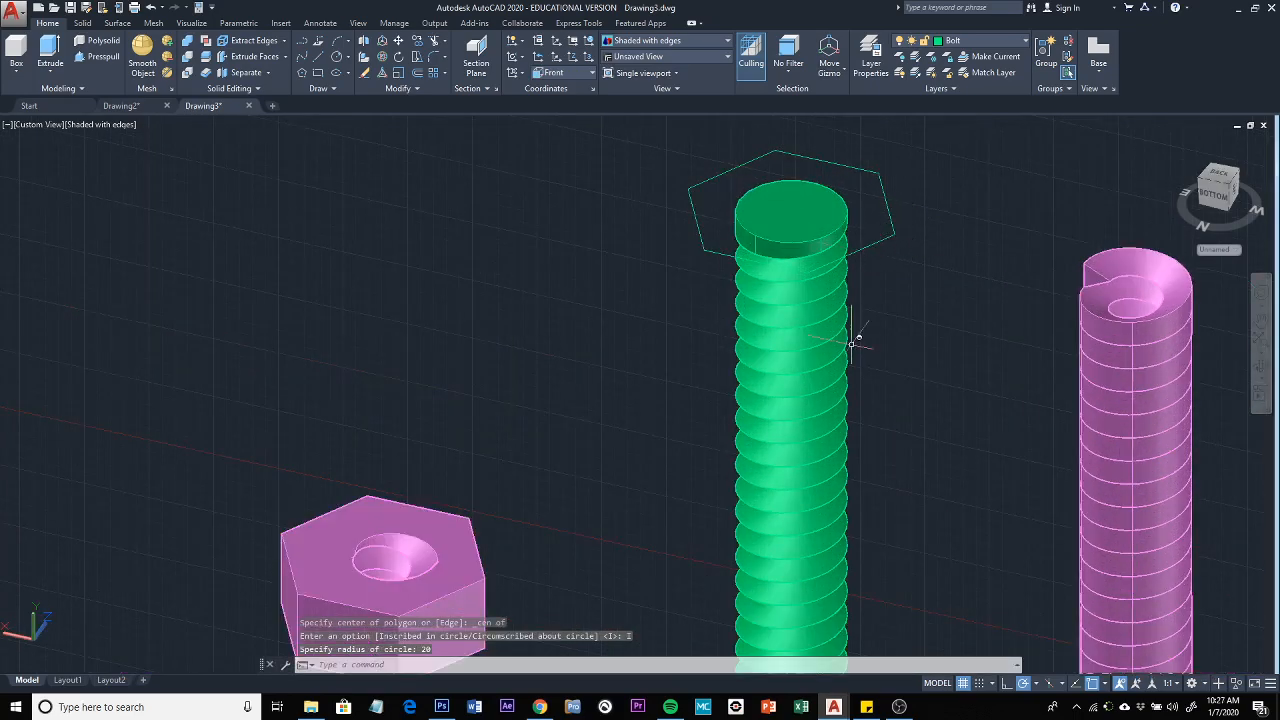
pyautogui.keyDown('shift'); pyautogui.moveTo(918, 460); pyautogui.dragTo(979, 388, button='middle'); pyautogui.keyUp('shift')
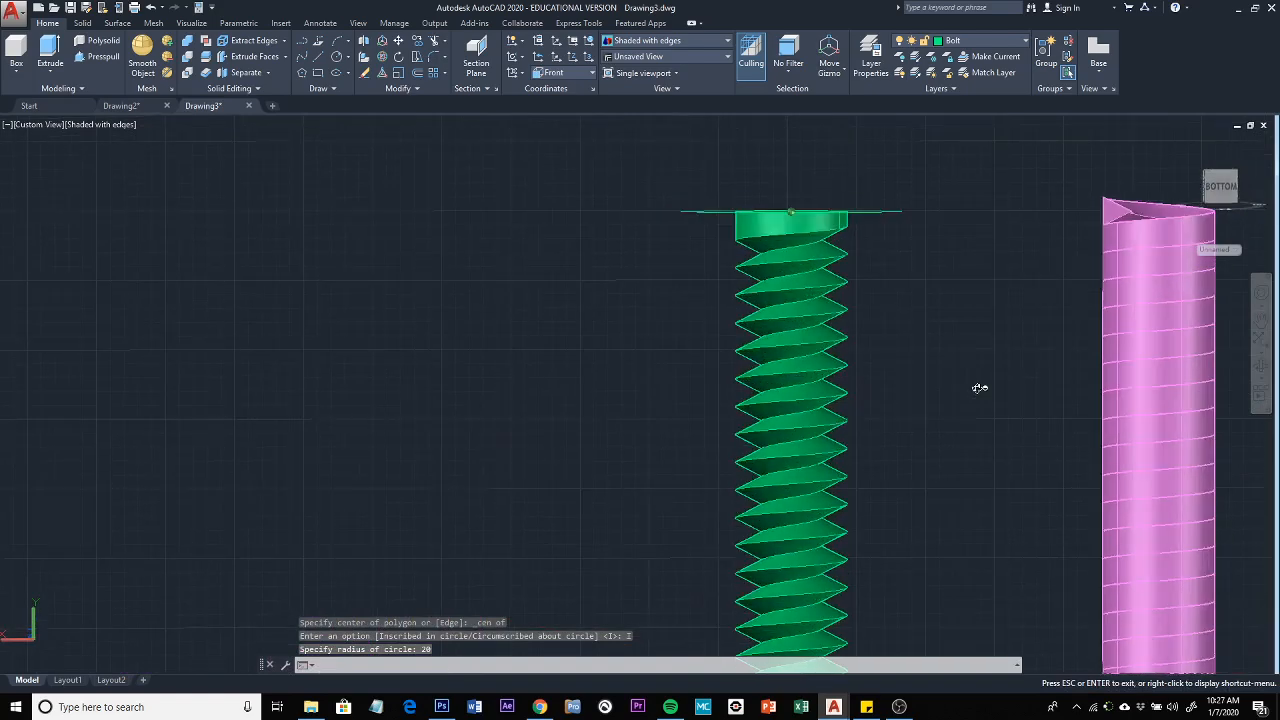
pyautogui.click(82, 22)
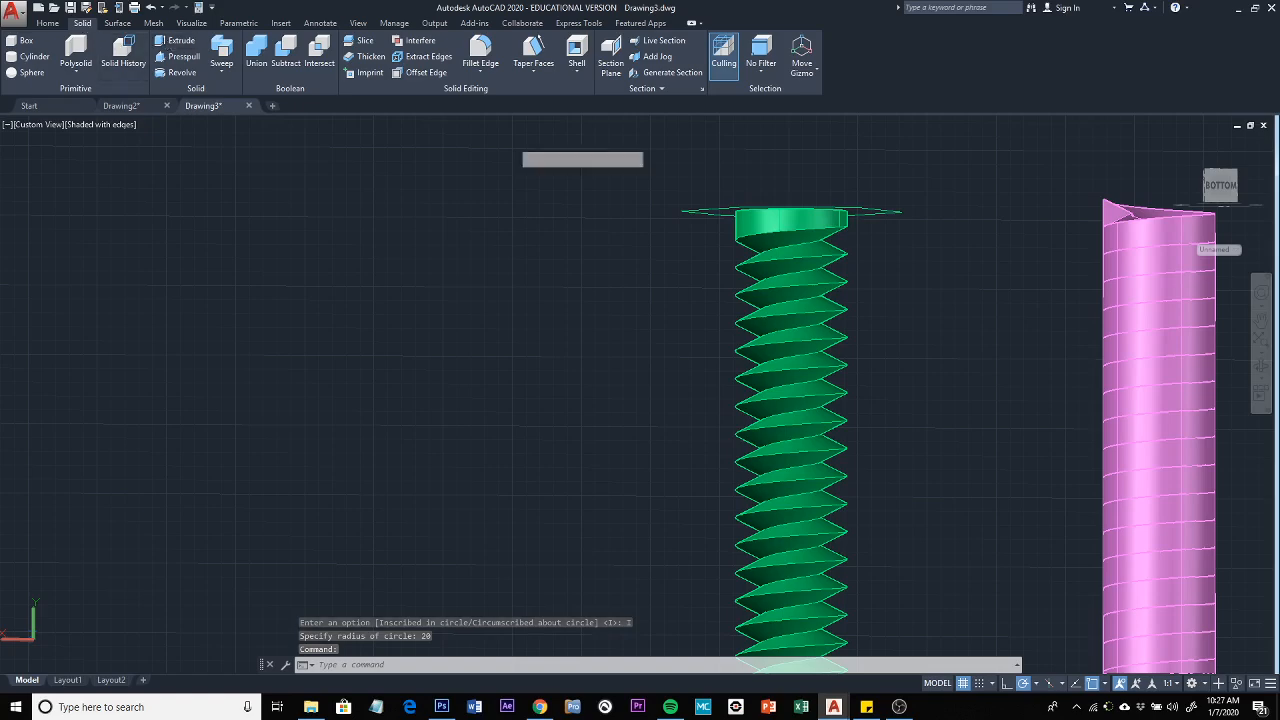
pyautogui.click(885, 204)
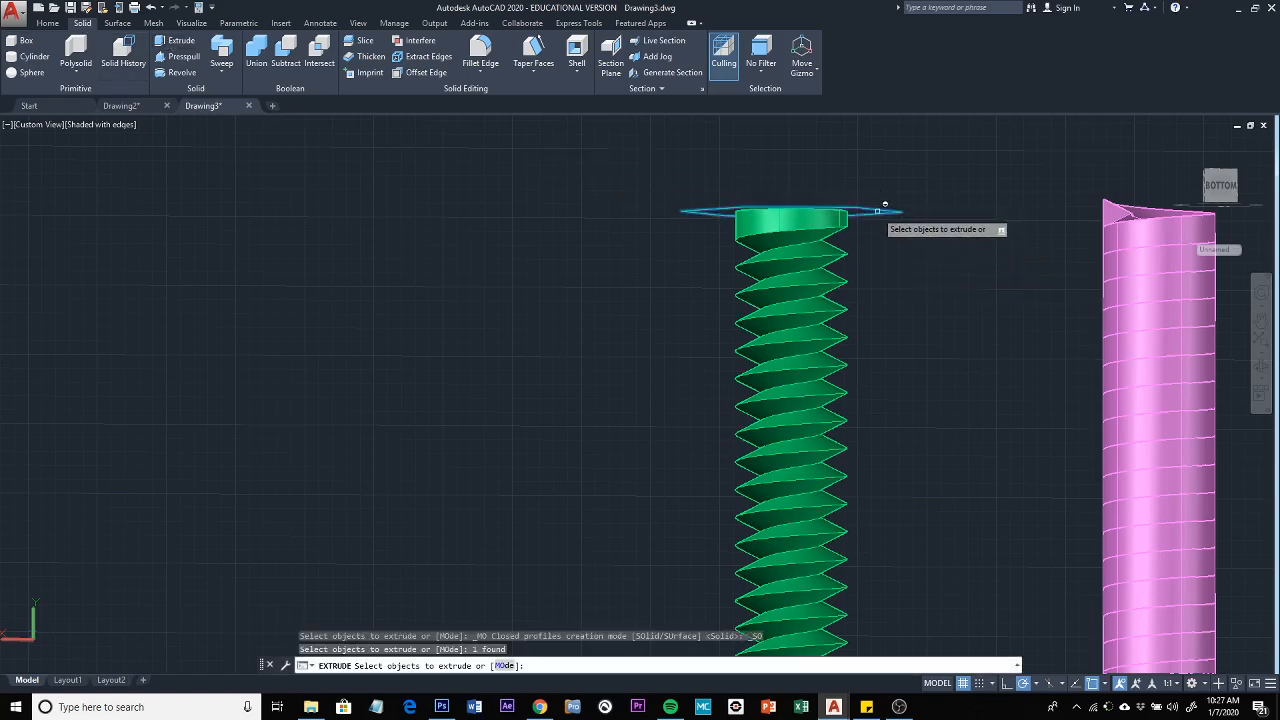
pyautogui.press('Return')
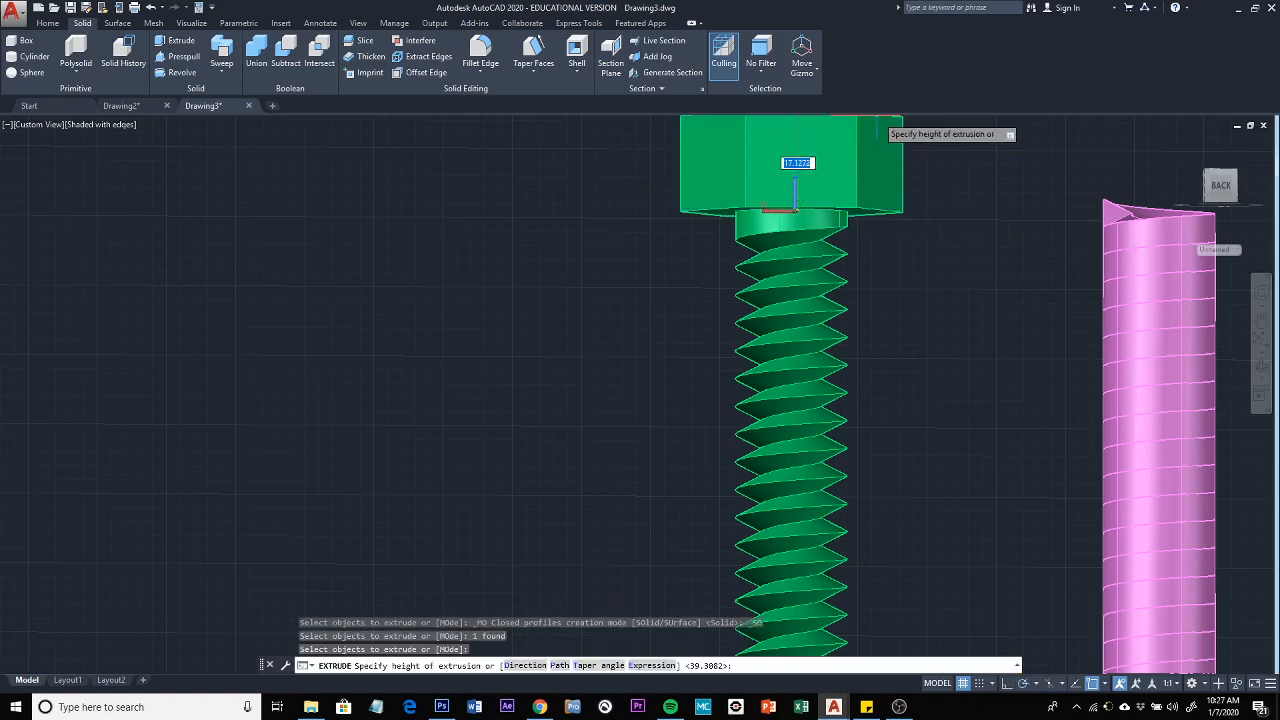
pyautogui.press('Return')
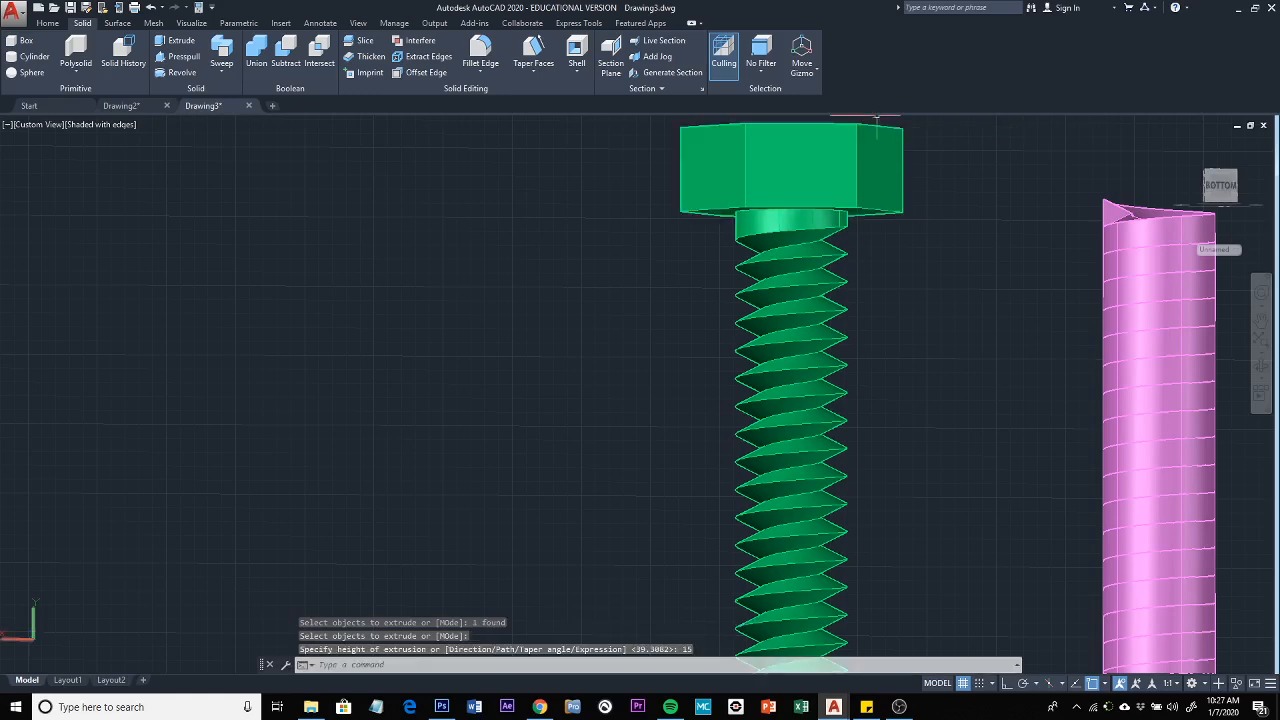
# Union the green threaded shank with the hexagonal bolt head into one solid
pyautogui.scroll(-2, 995, 342)
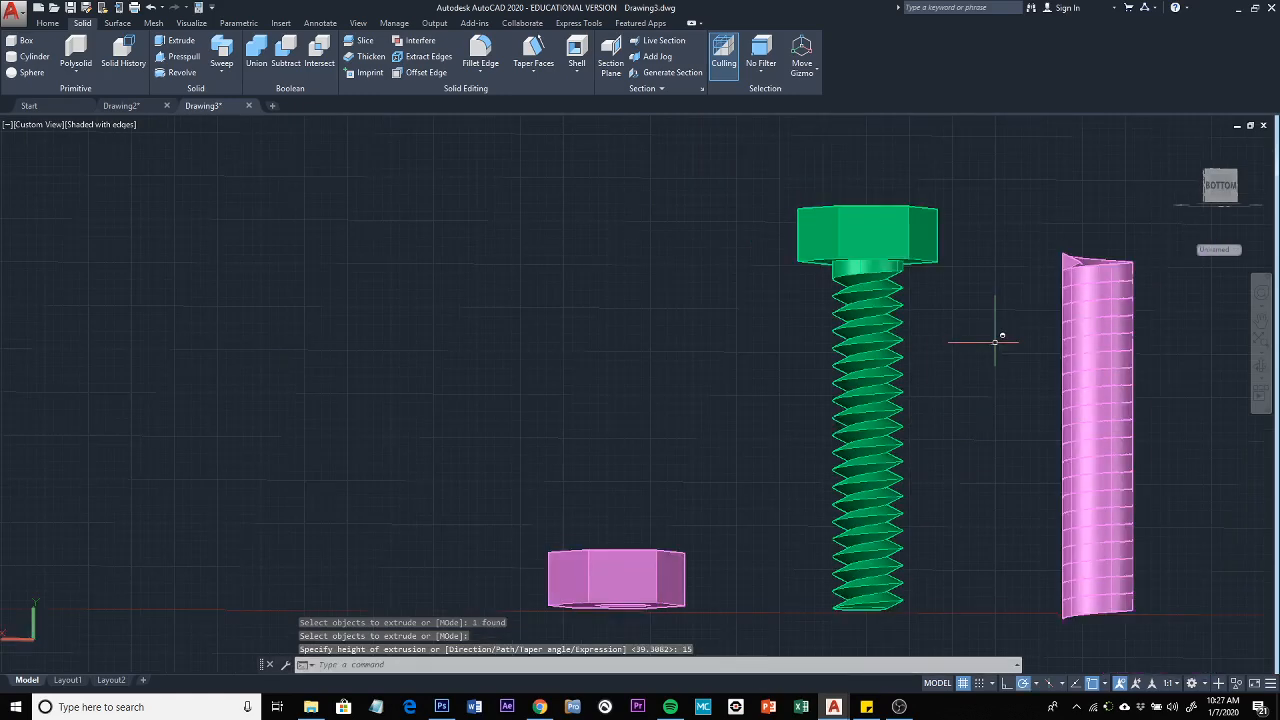
pyautogui.keyDown('shift'); pyautogui.moveTo(1000, 334); pyautogui.dragTo(512, 334, button='middle'); pyautogui.keyUp('shift')
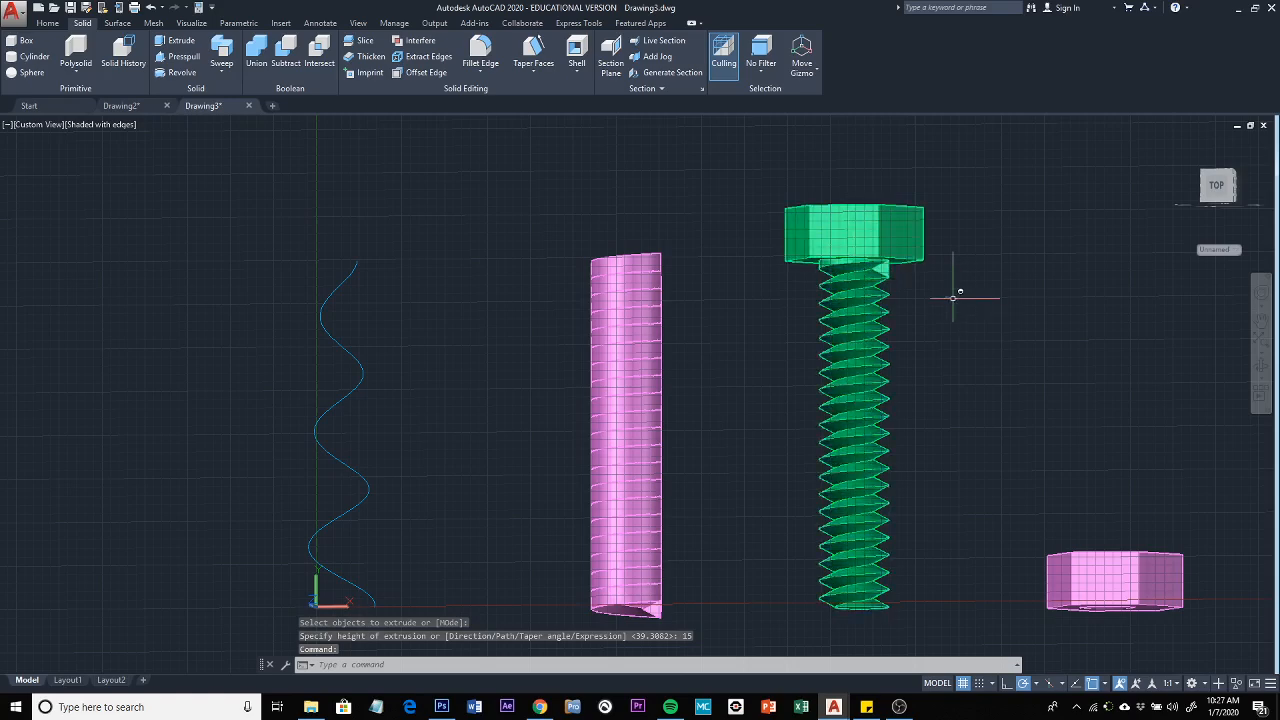
pyautogui.write('U')
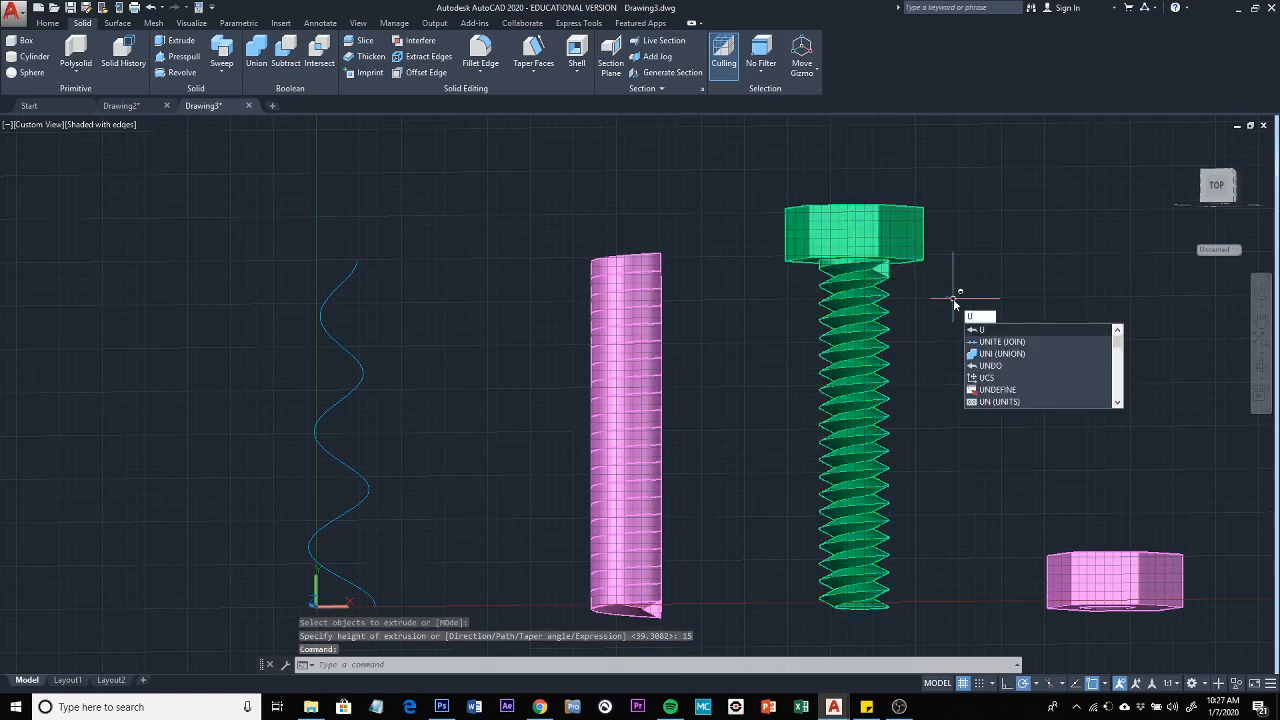
pyautogui.write('NION')
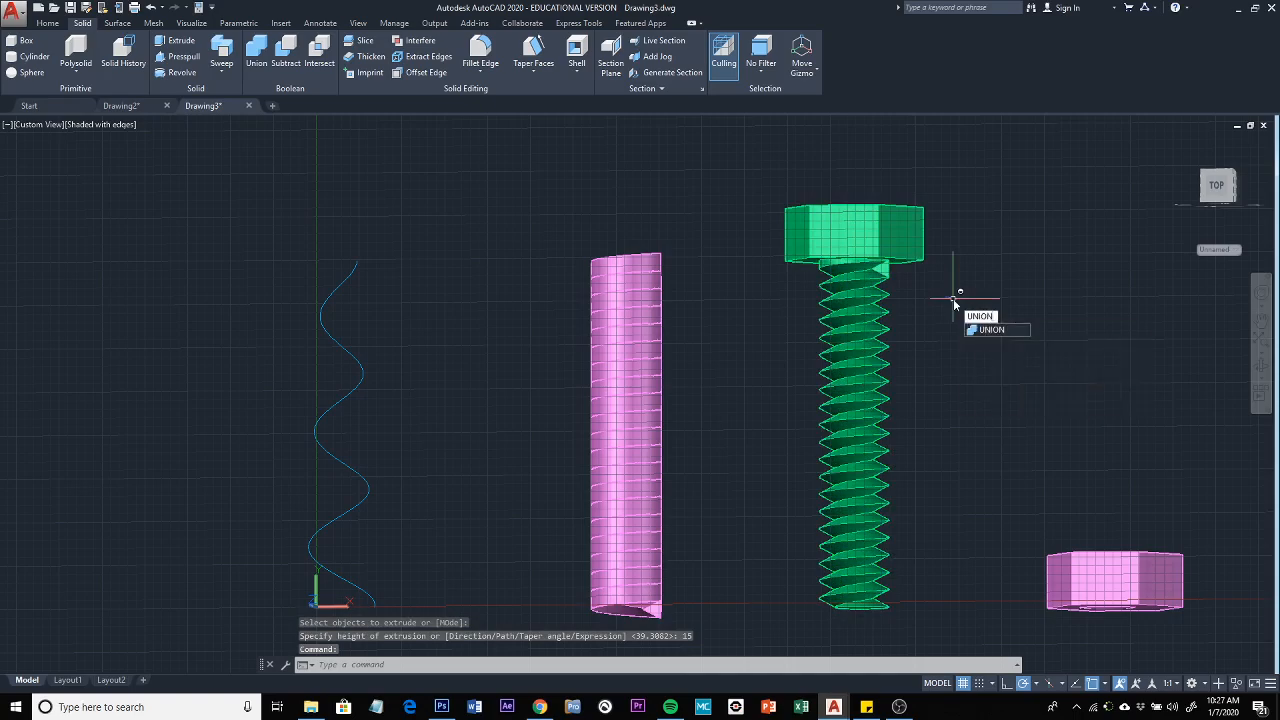
pyautogui.press('Return')
pyautogui.click(872, 335)
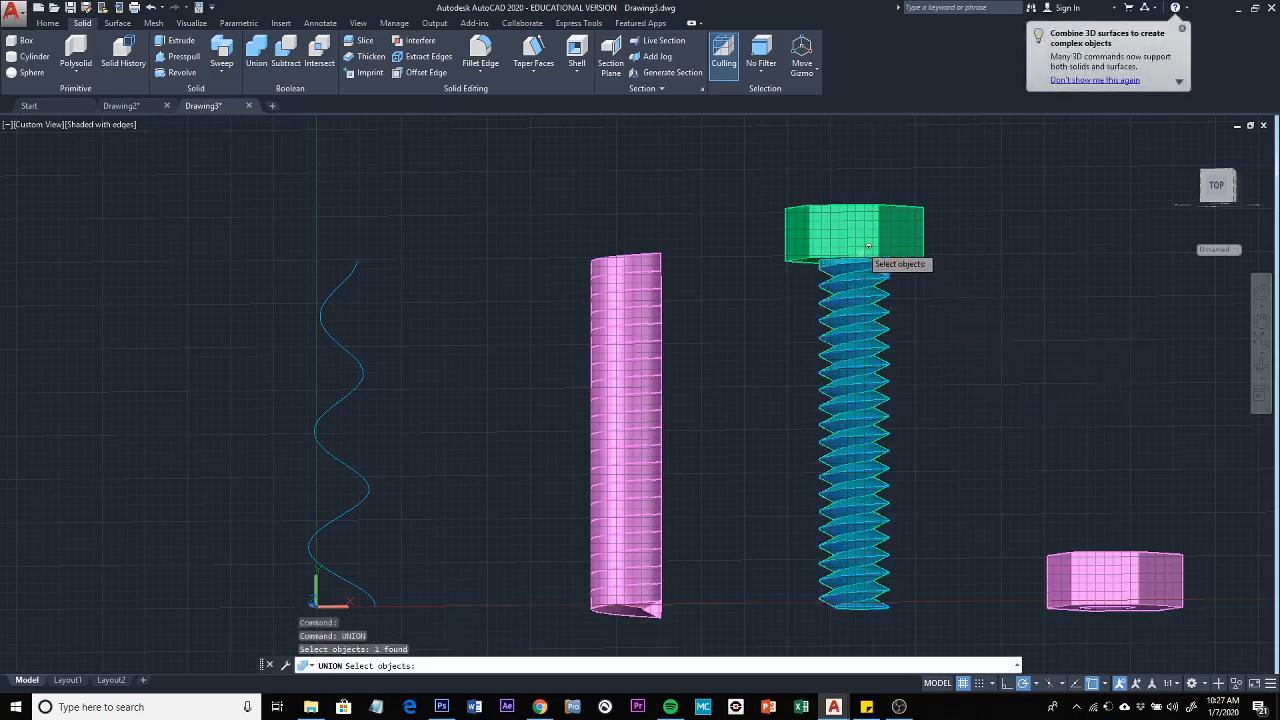
pyautogui.click(869, 240)
pyautogui.press('Return')
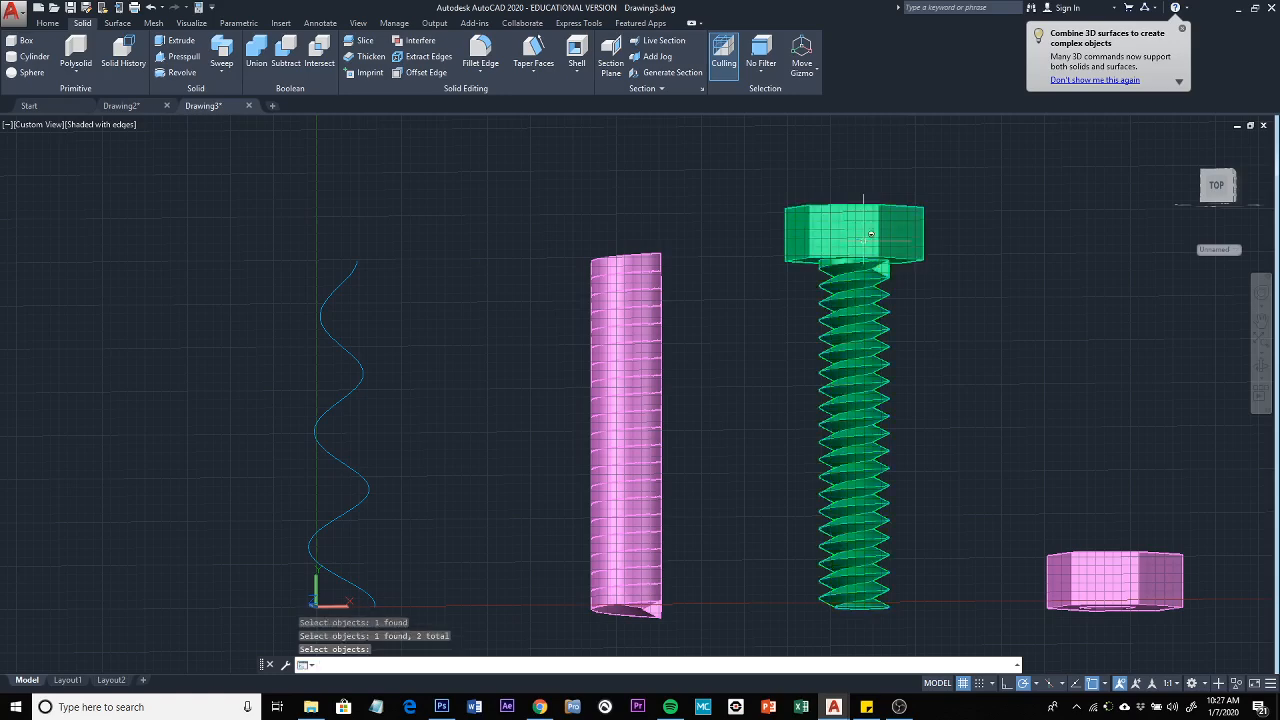
pyautogui.scroll(-6, 866, 240)
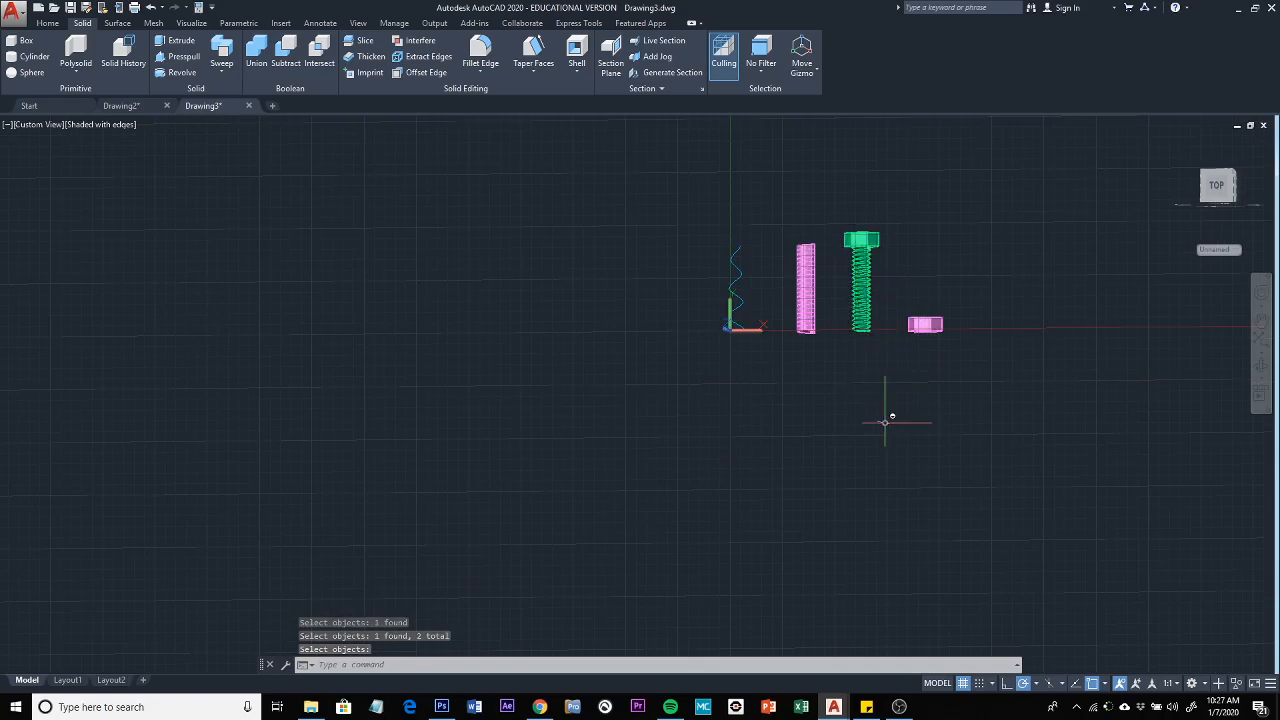
pyautogui.press('Escape')
pyautogui.press('Escape')
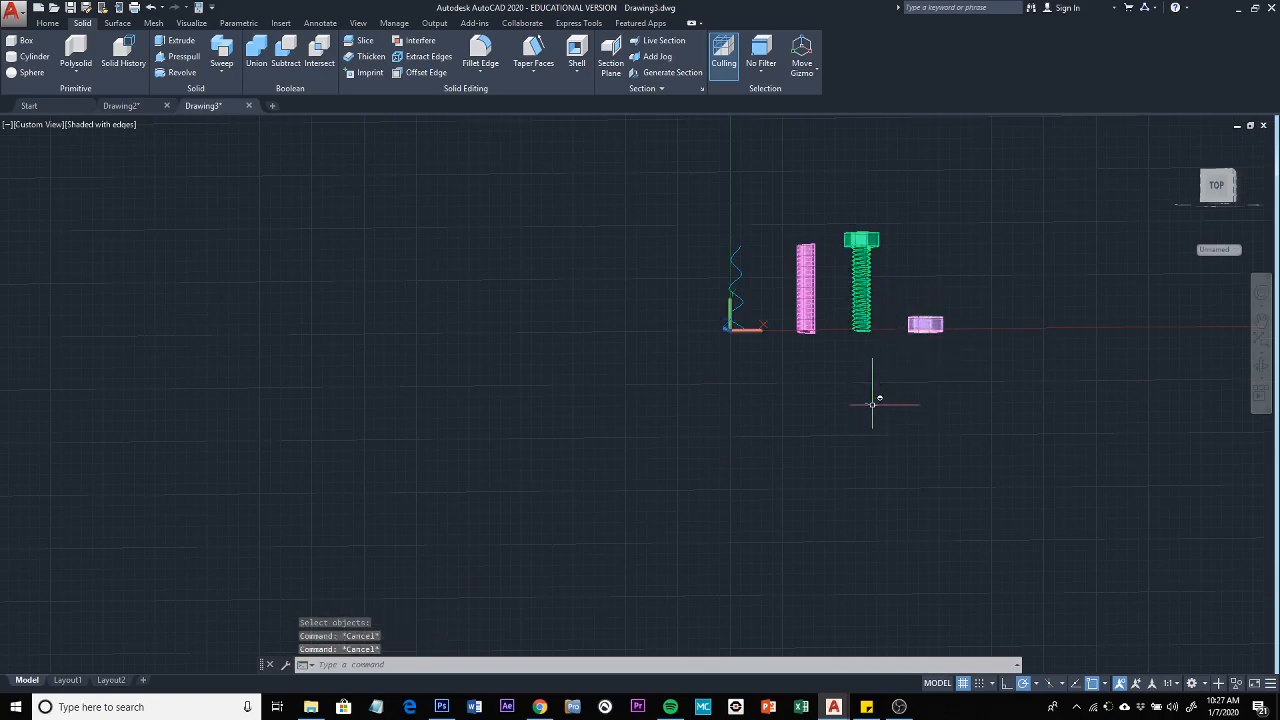
# Make Nut the current layer and move the pink hexagonal nut onto it with LAYCUR
pyautogui.keyDown('shift'); pyautogui.moveTo(872, 403); pyautogui.dragTo(820, 285, button='middle'); pyautogui.keyUp('shift')
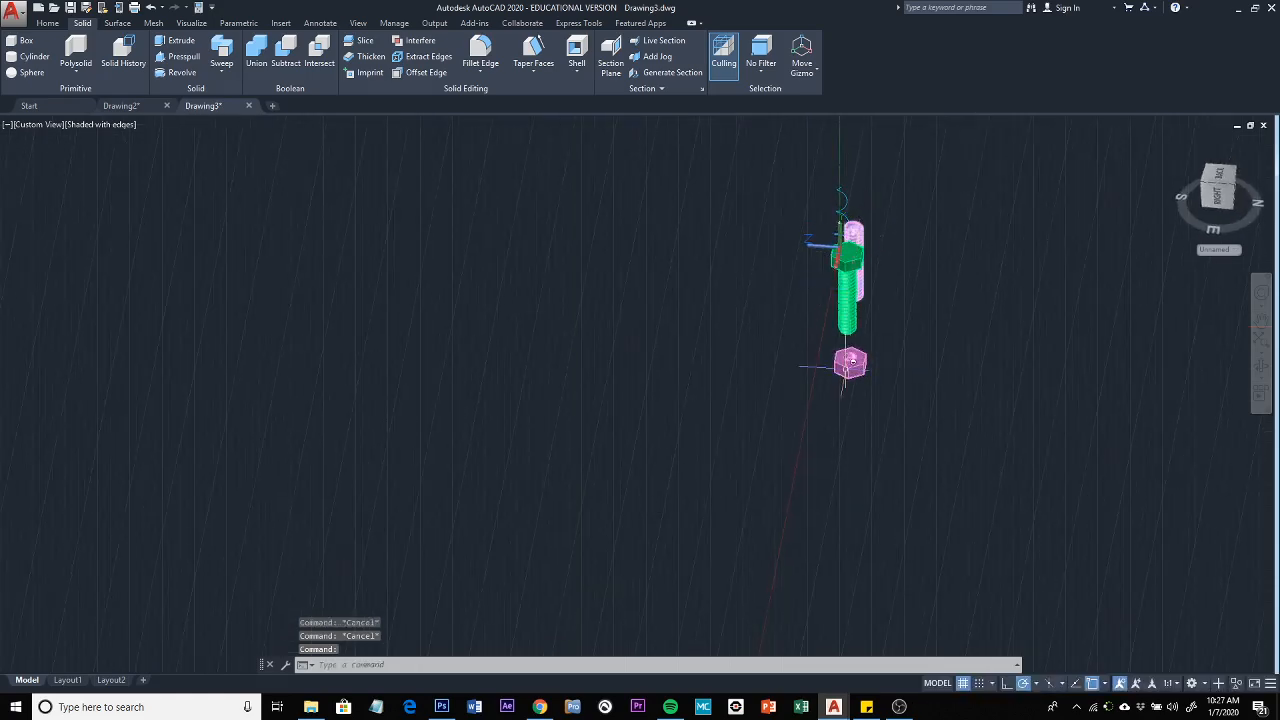
pyautogui.click(46, 23)
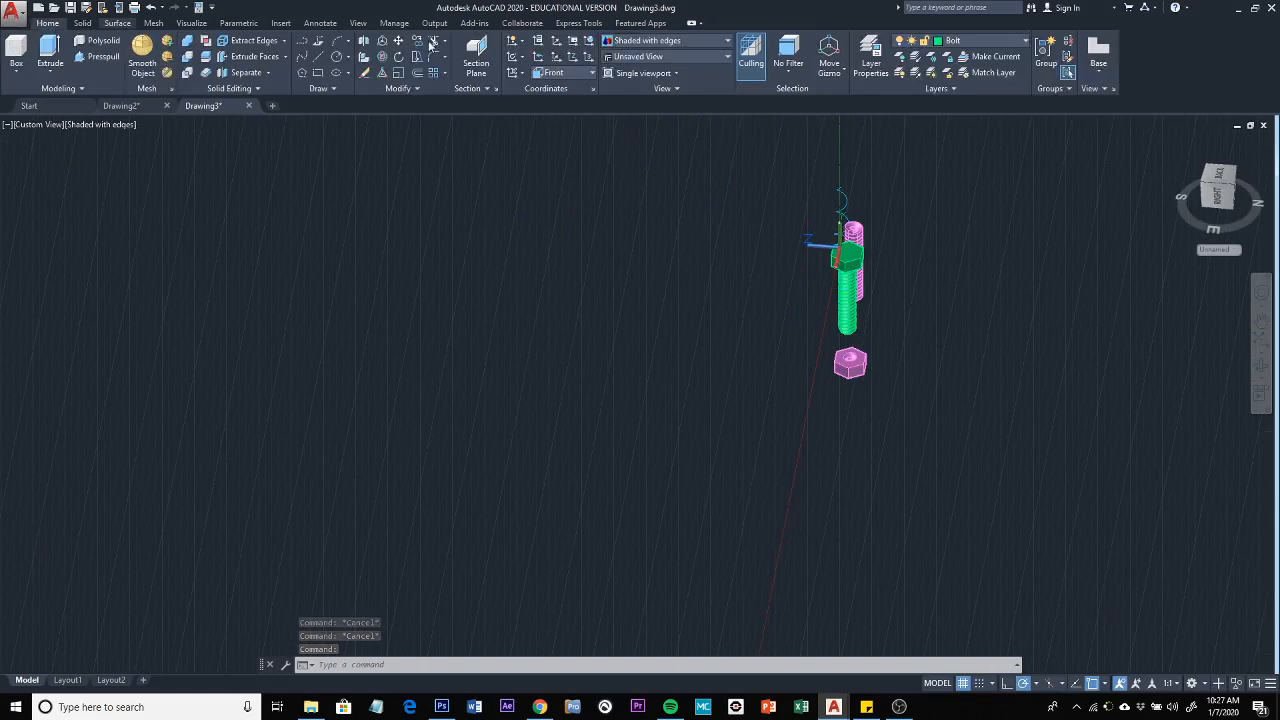
pyautogui.click(1024, 42)
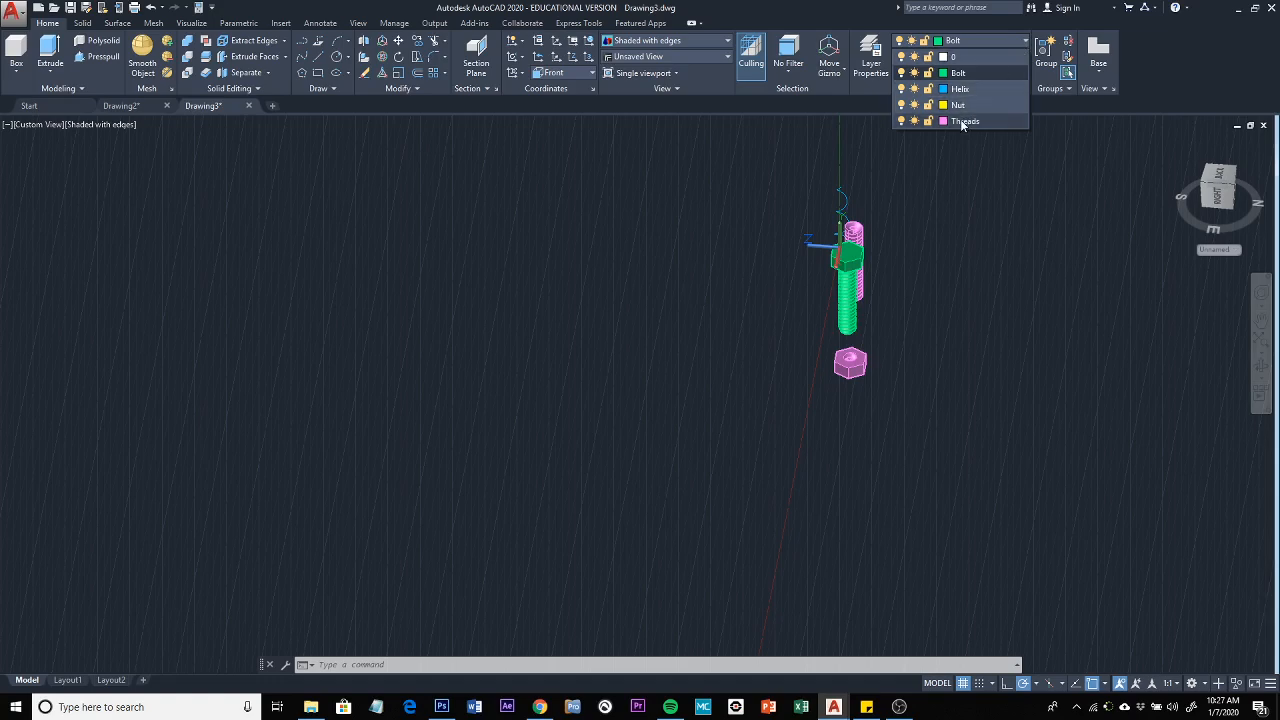
pyautogui.click(958, 105)
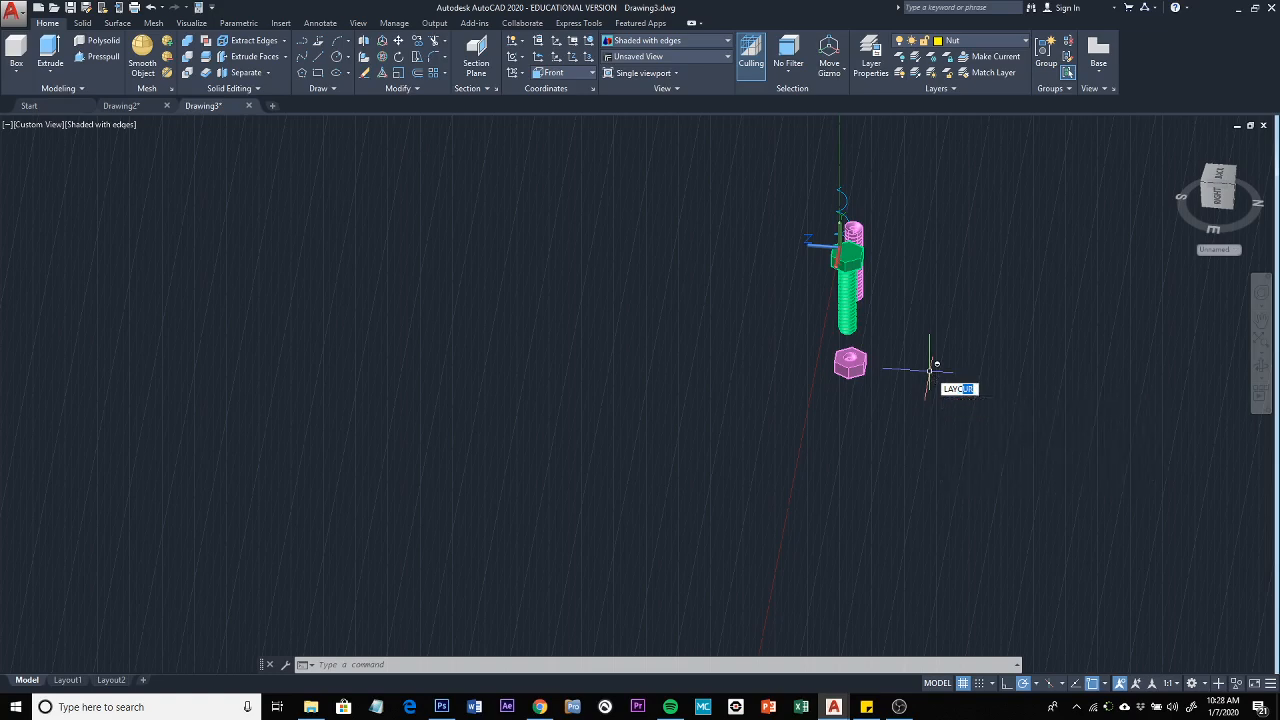
pyautogui.press('Return')
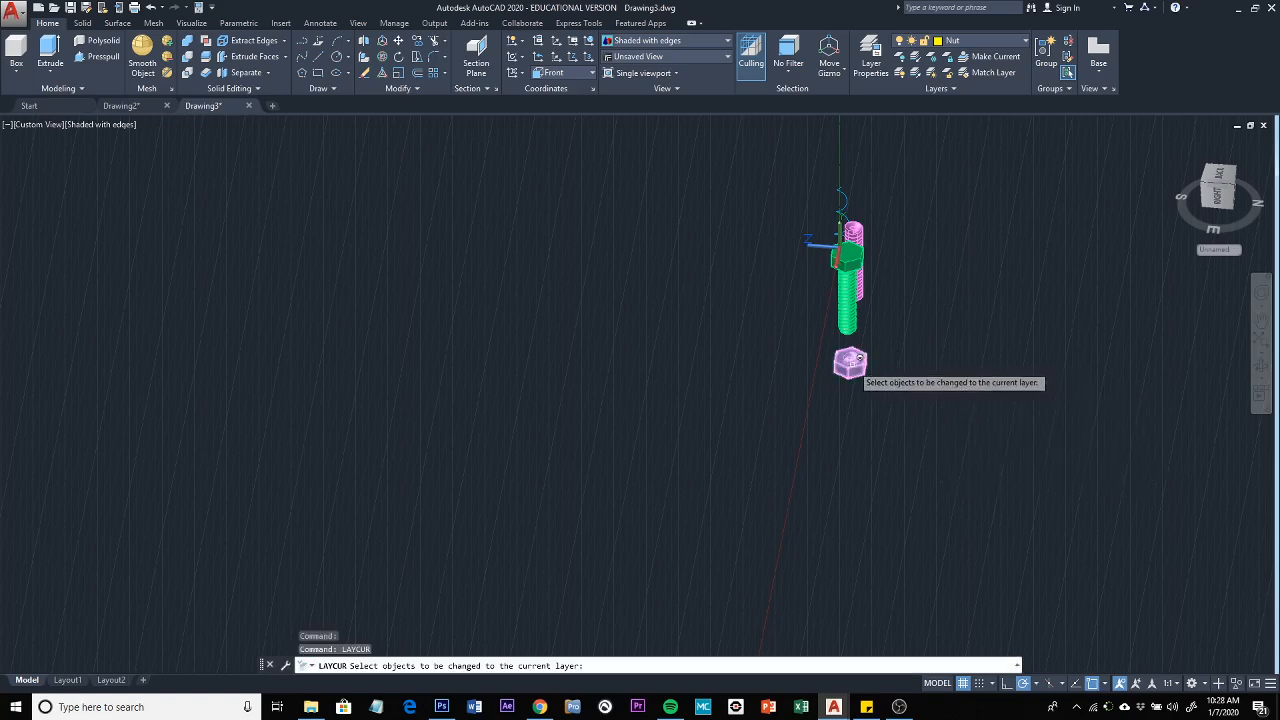
pyautogui.click(850, 362)
pyautogui.press('Return')
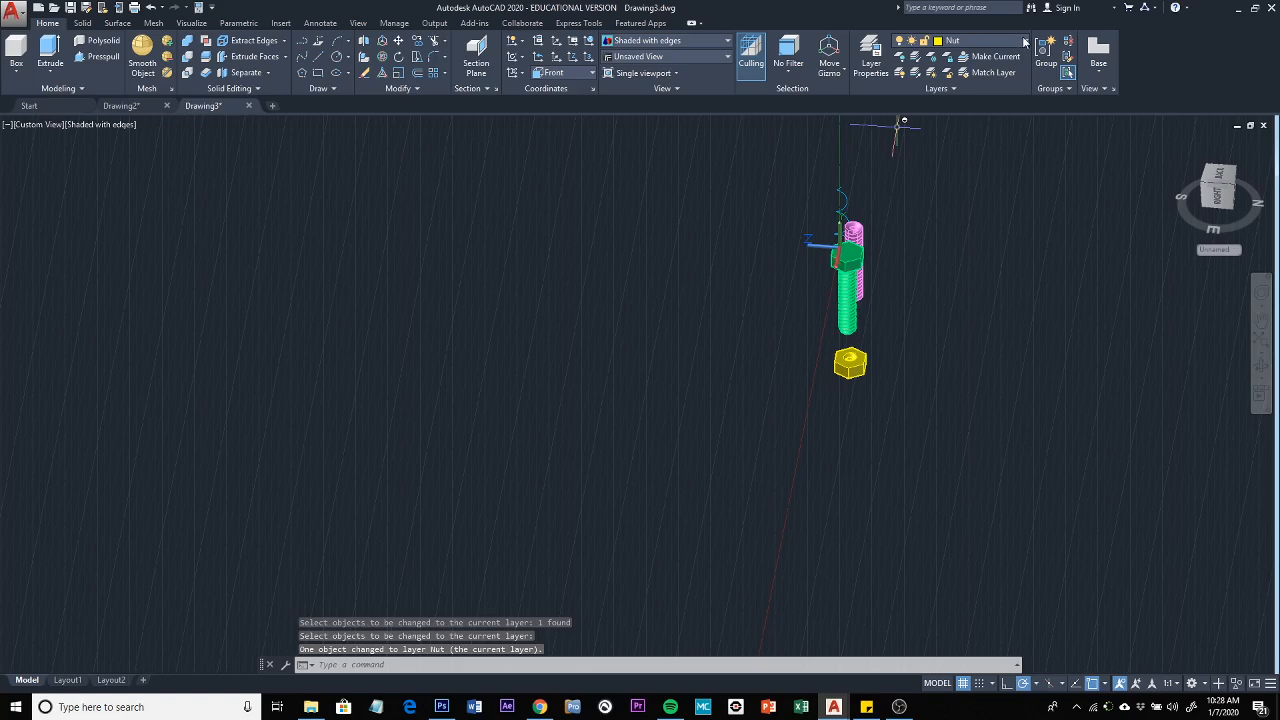
pyautogui.scroll(-2, 894, 500)
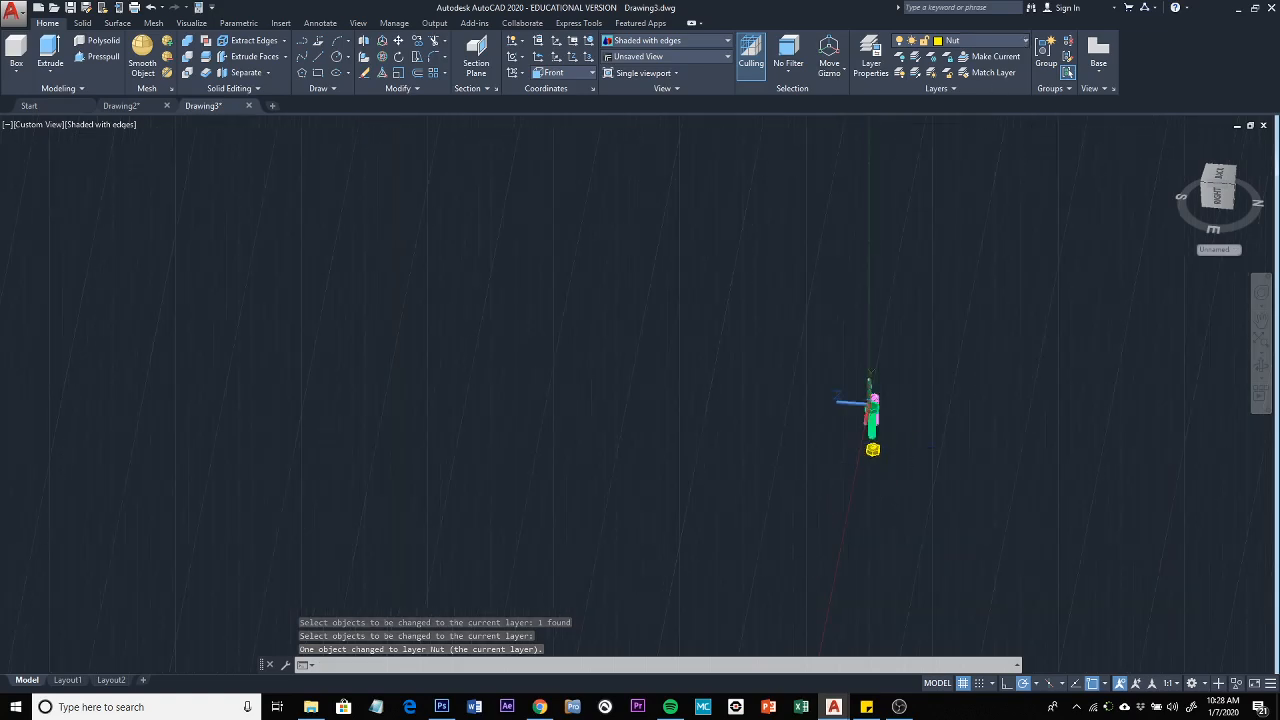
pyautogui.keyDown('shift'); pyautogui.moveTo(932, 447); pyautogui.dragTo(684, 335, button='middle'); pyautogui.keyUp('shift')
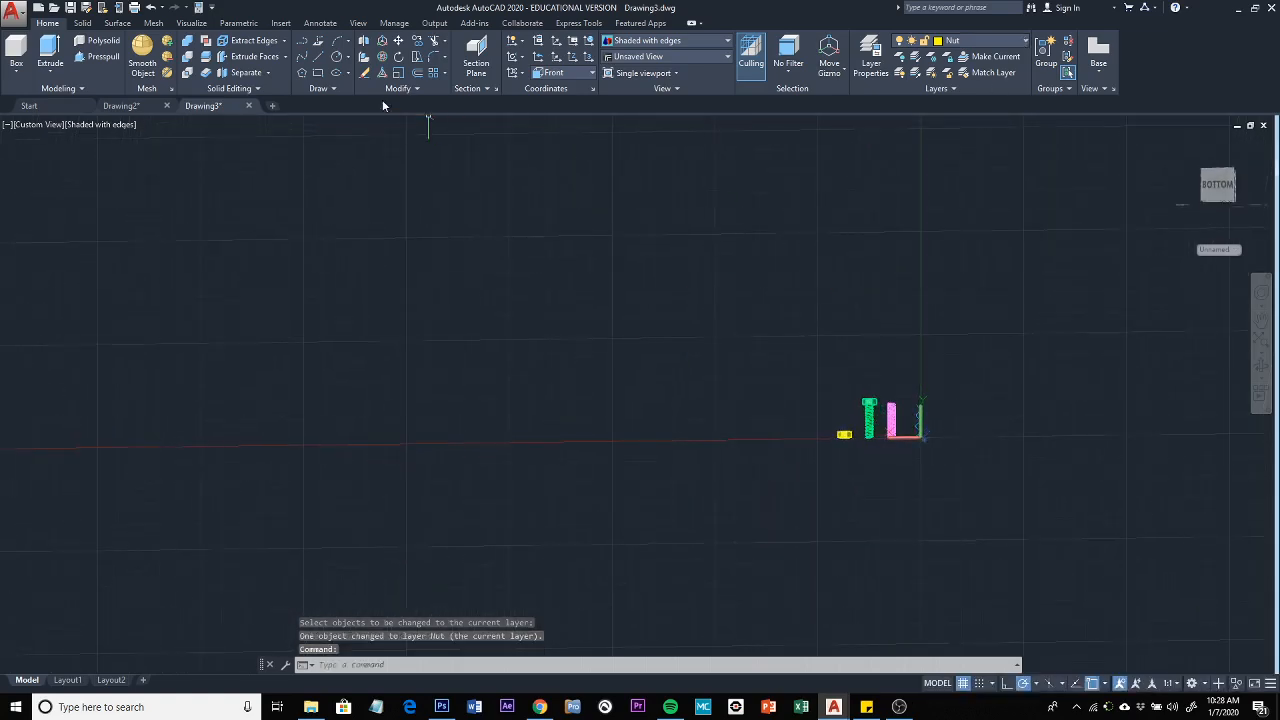
pyautogui.scroll(2, 880, 420)
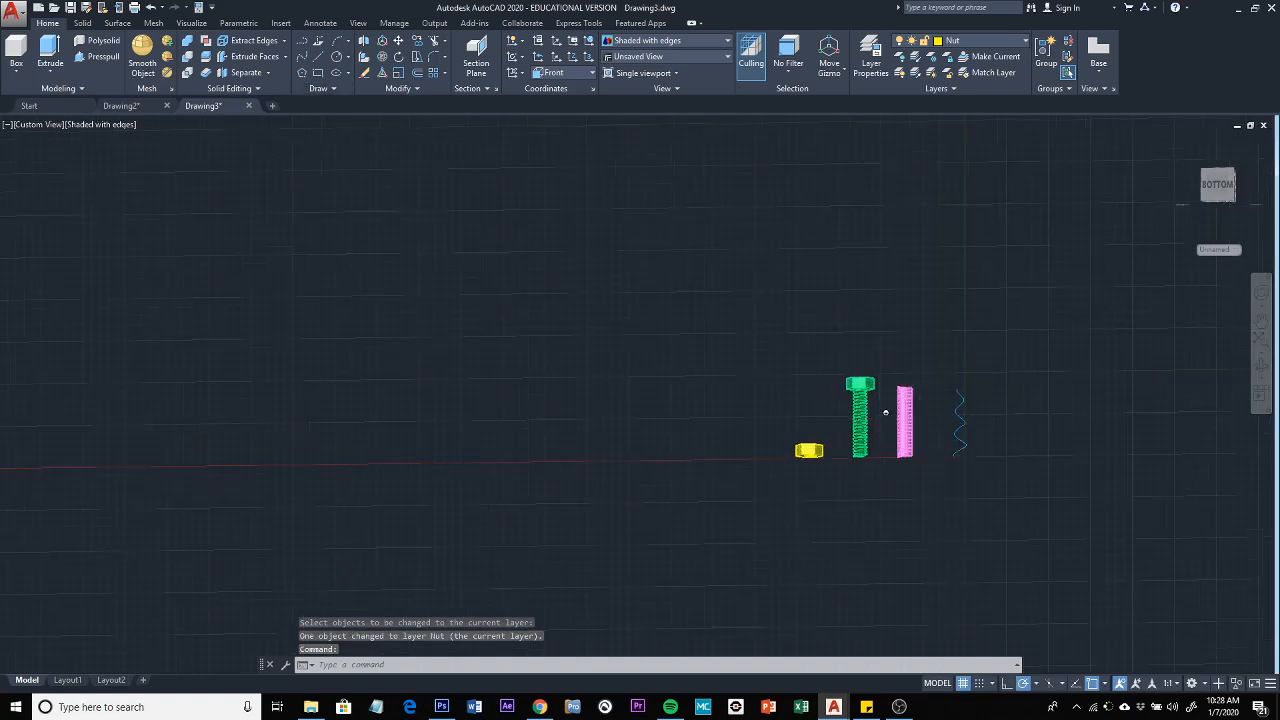
pyautogui.moveTo(876, 418); pyautogui.dragTo(684, 380, button='middle')
pyautogui.scroll(2, 680, 386)
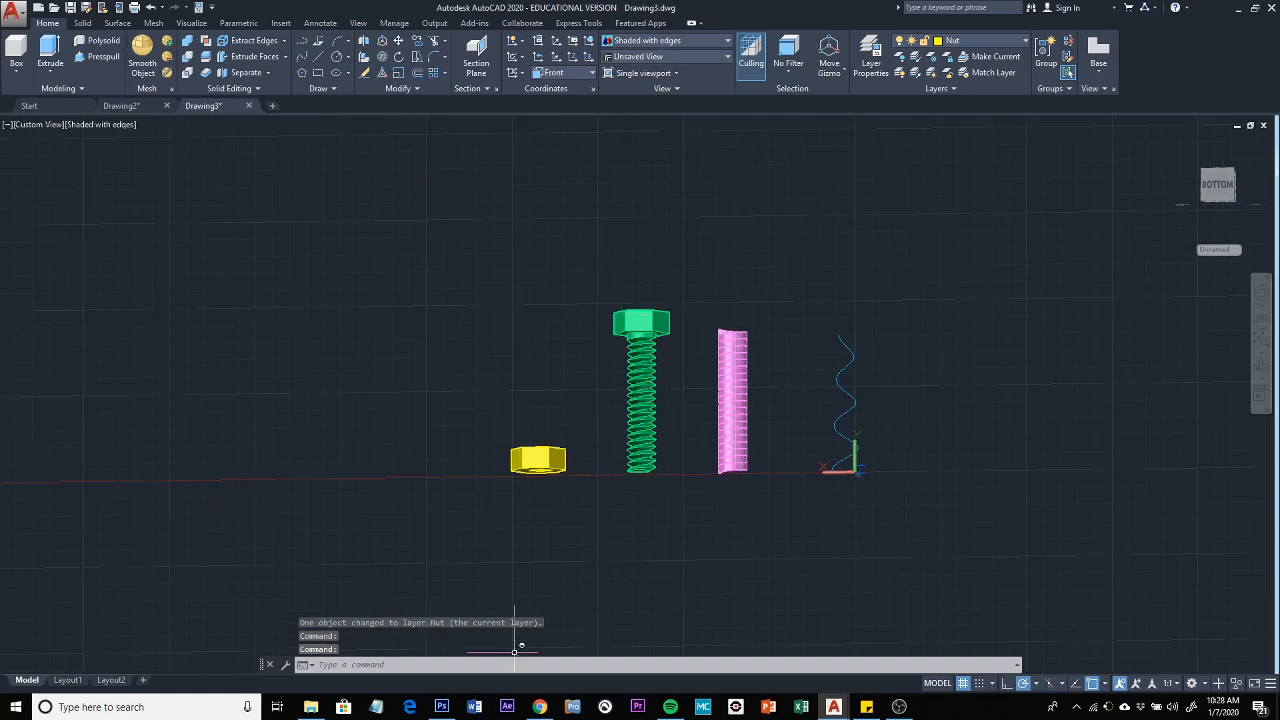
pyautogui.click(898, 707)
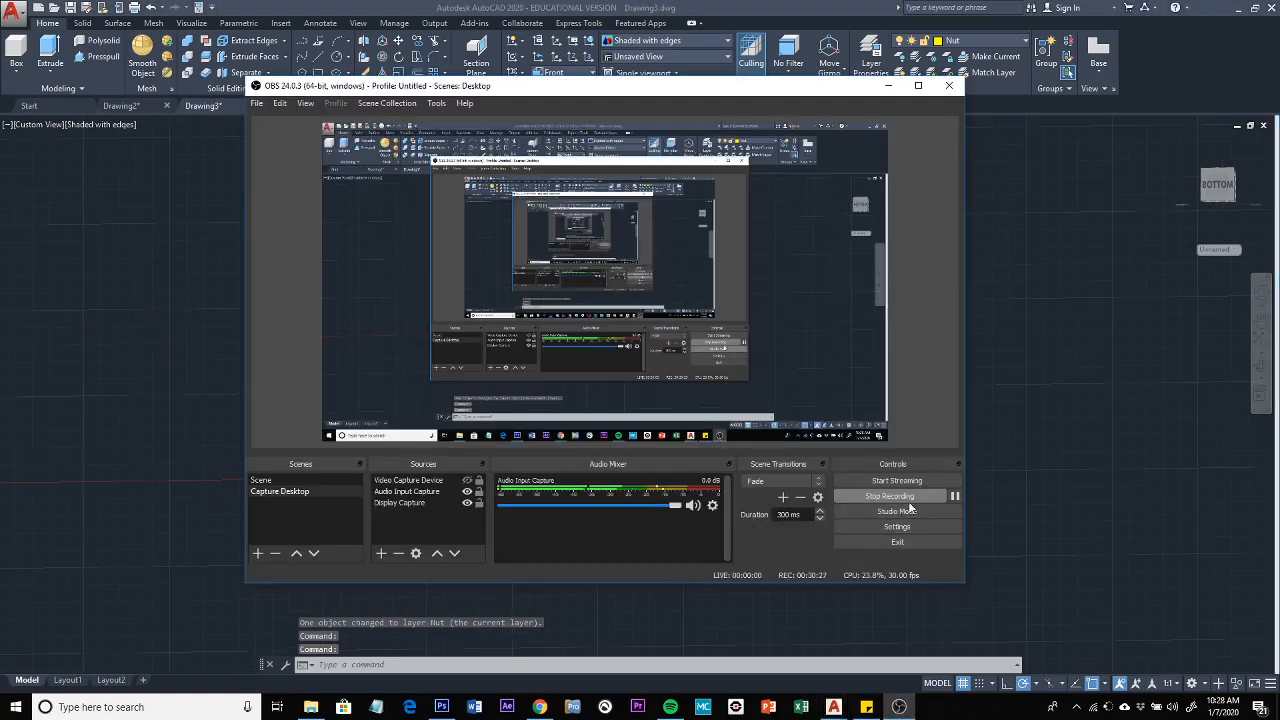